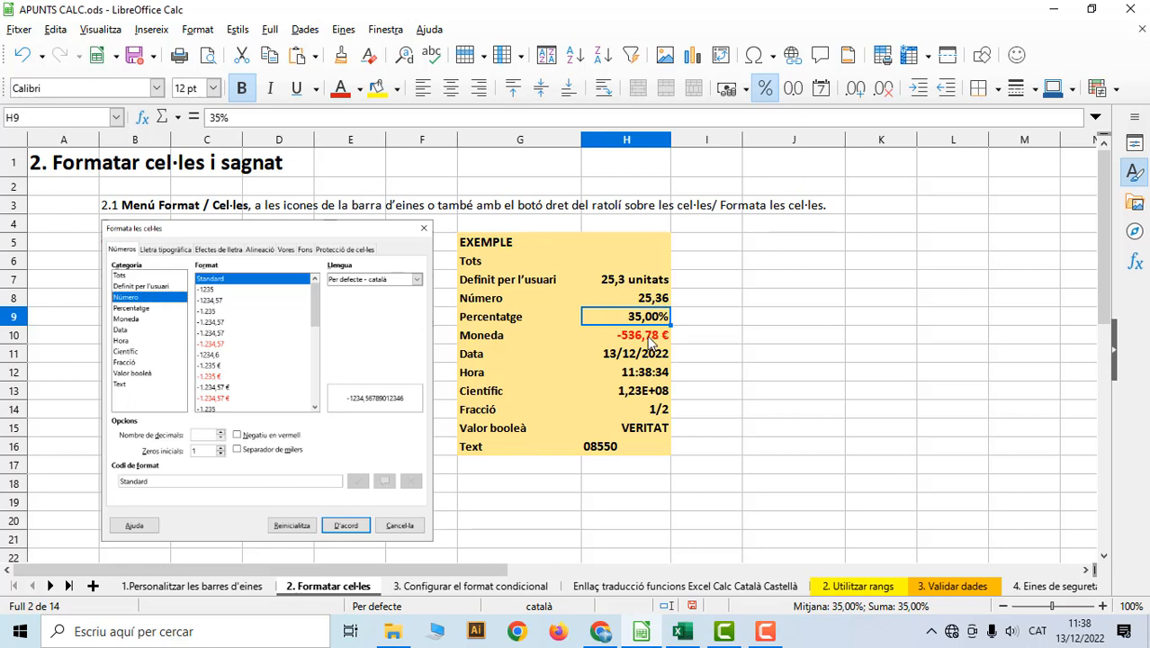
Examine the currency, date and time examples in cells H10 to H12.
left_click(650, 339)
left_click(651, 357)
key("Down")
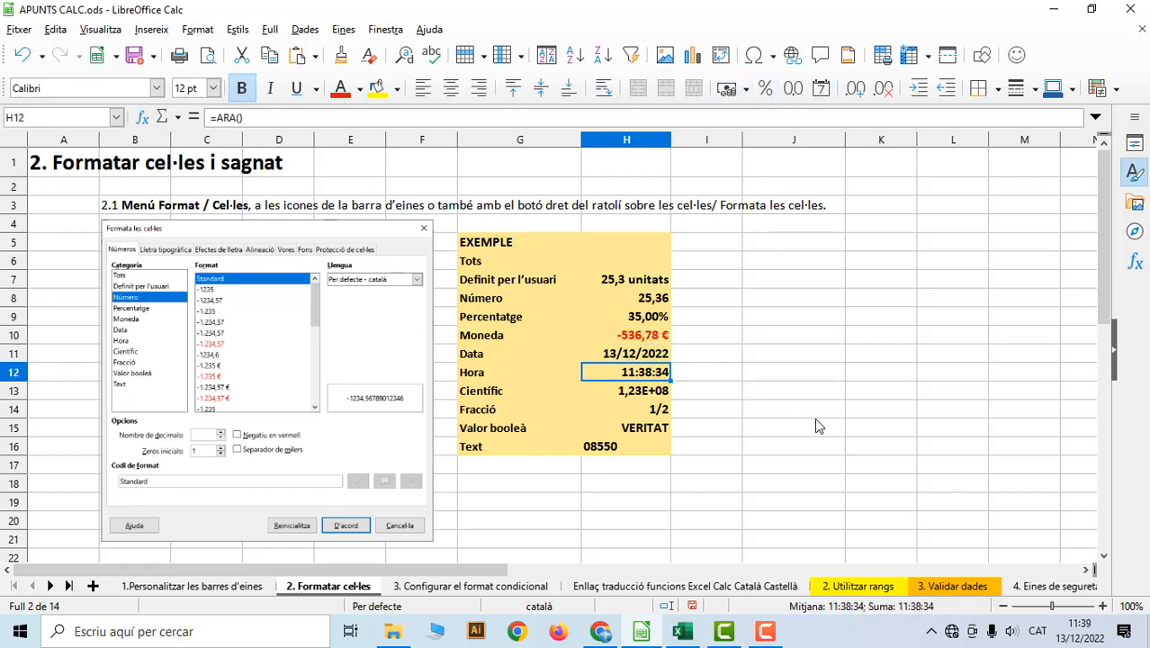
View the number format options of the cell formatting dialog for empty cell J7 and close it without changes.
left_click(779, 296)
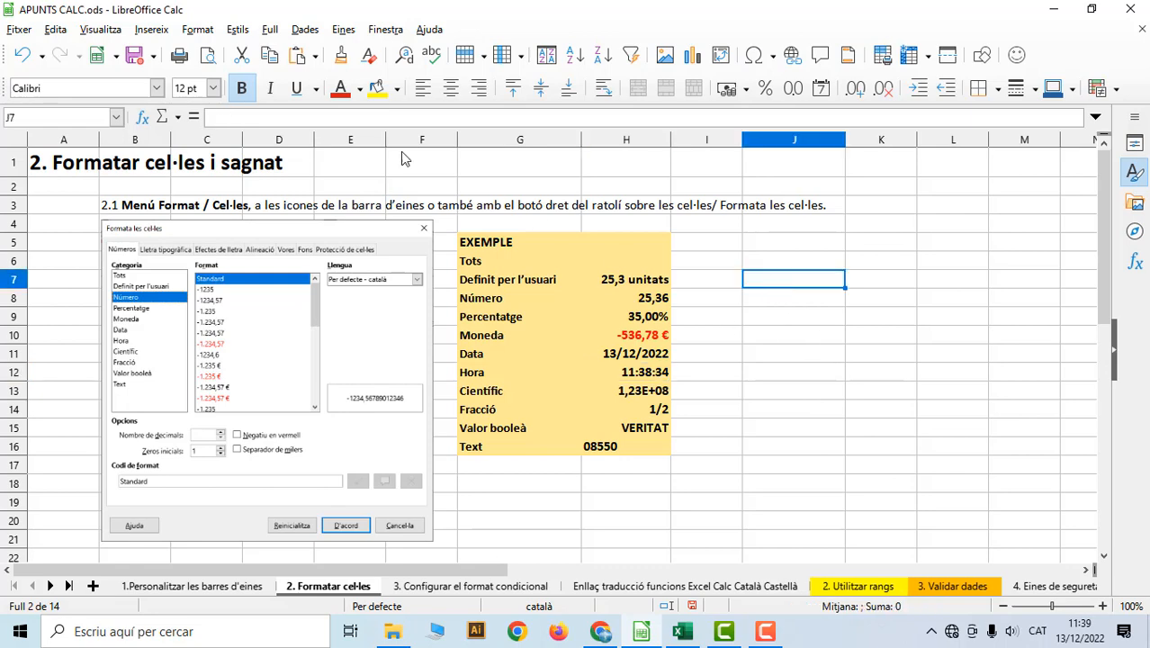
left_click(198, 29)
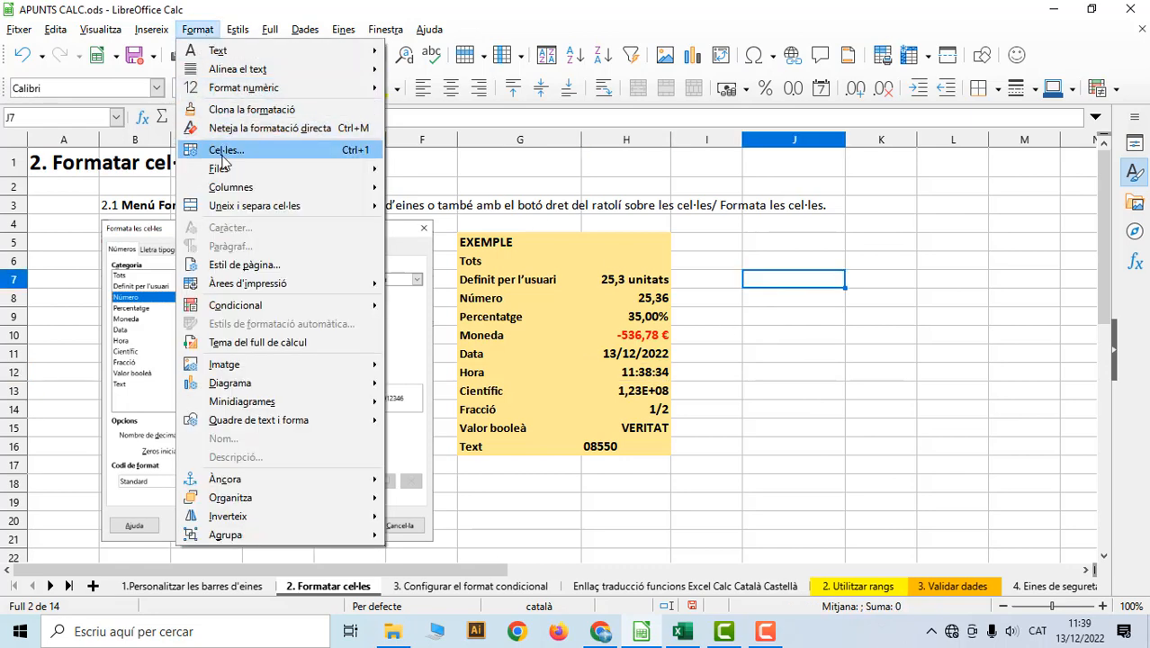
left_click(225, 150)
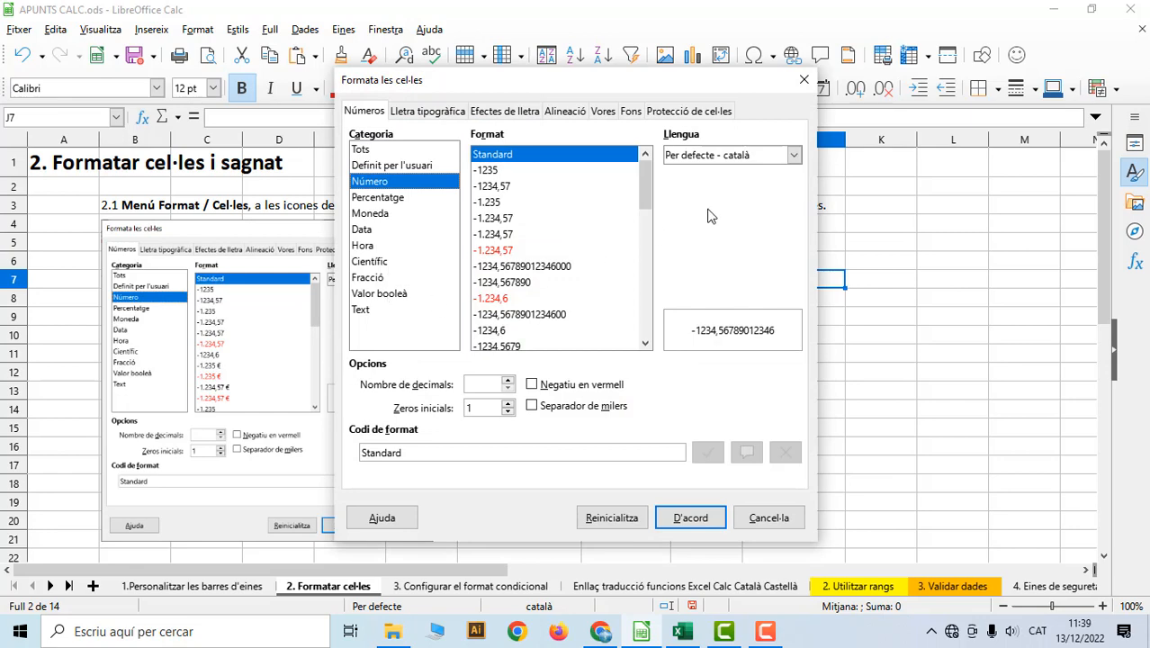
left_click(803, 79)
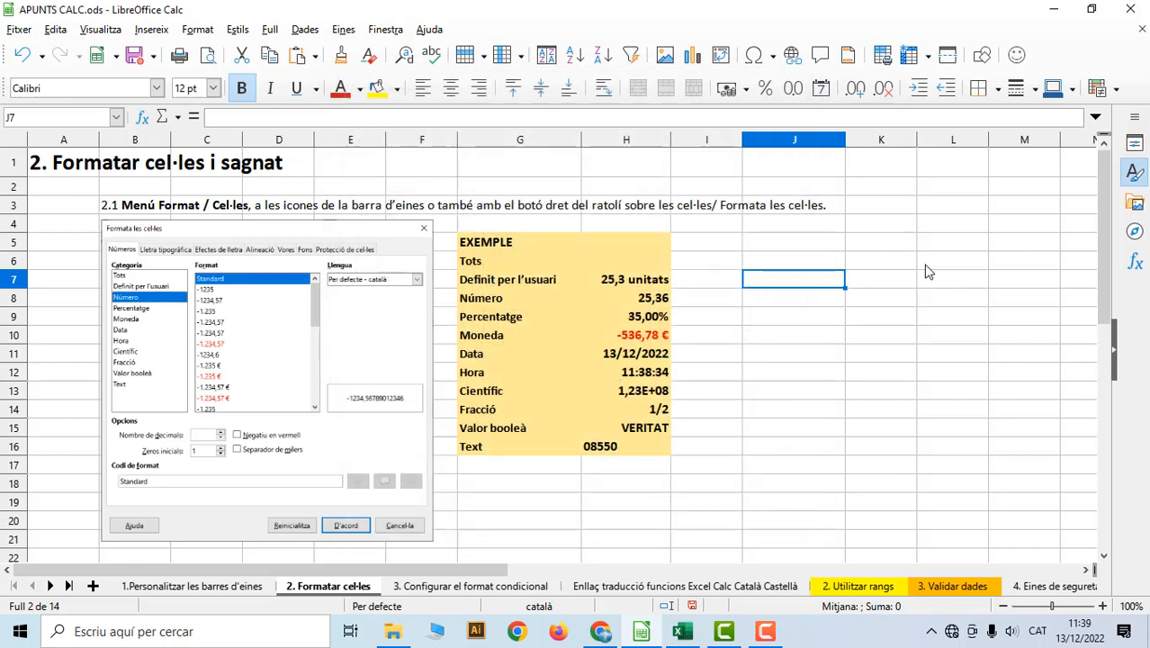
Reopen the cell formatting dialog for J7, review the user-defined (Definit per l'usuari) format category and dismiss the dialog.
right_click(765, 282)
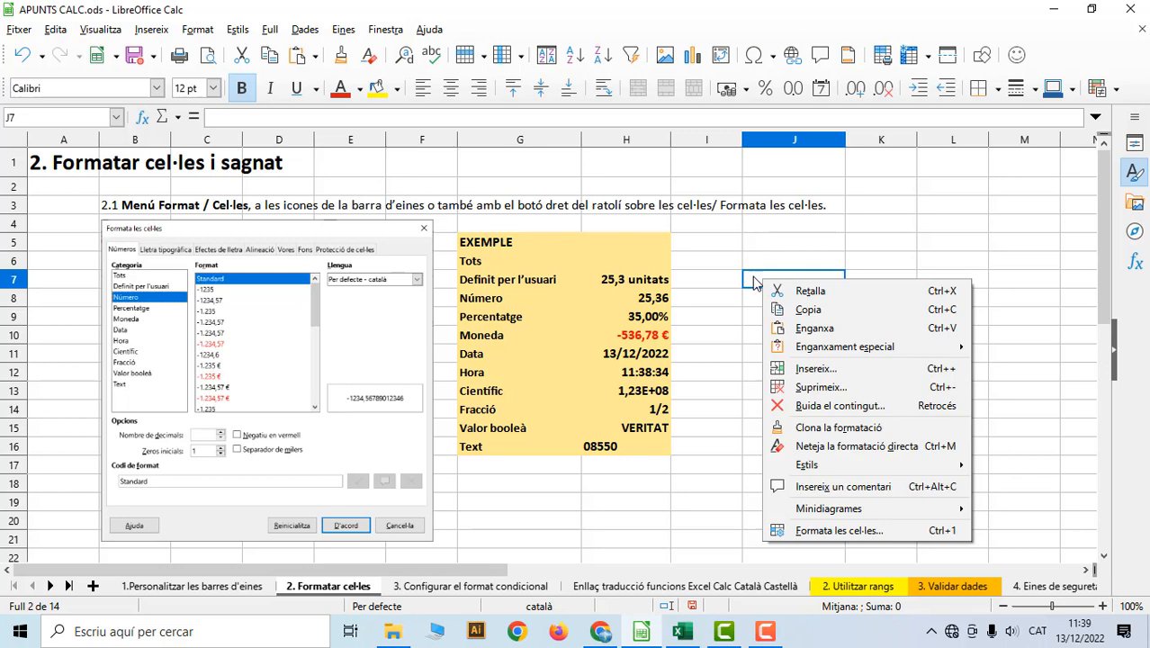
left_click(851, 533)
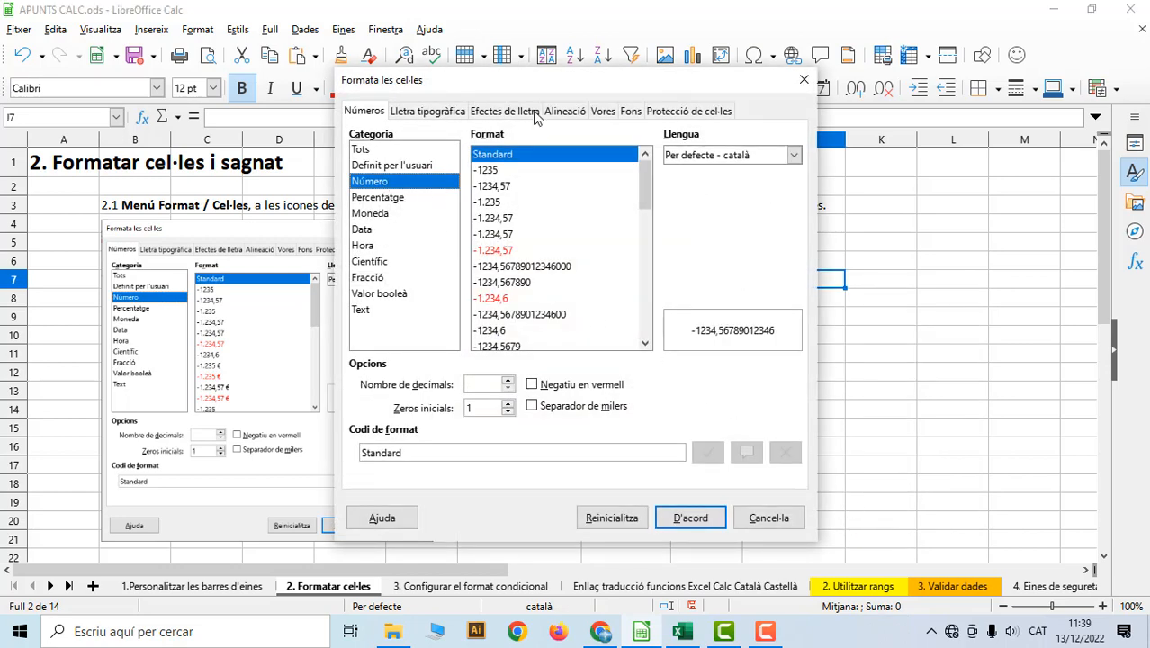
left_click_drag(532, 79, 870, 96)
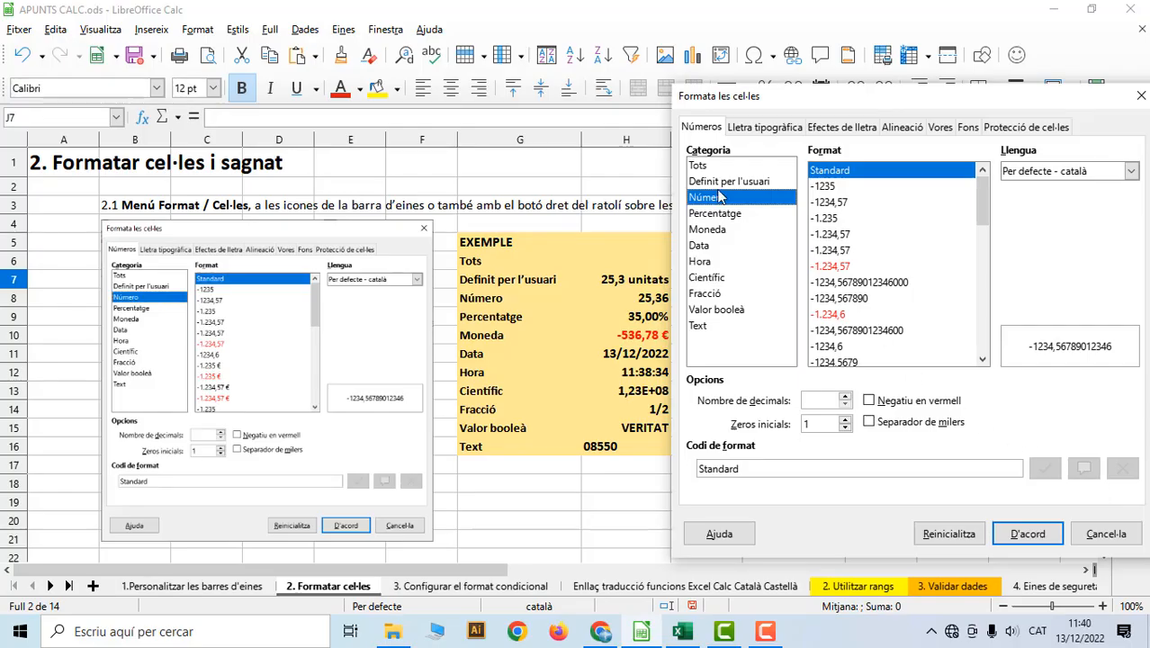
left_click(755, 180)
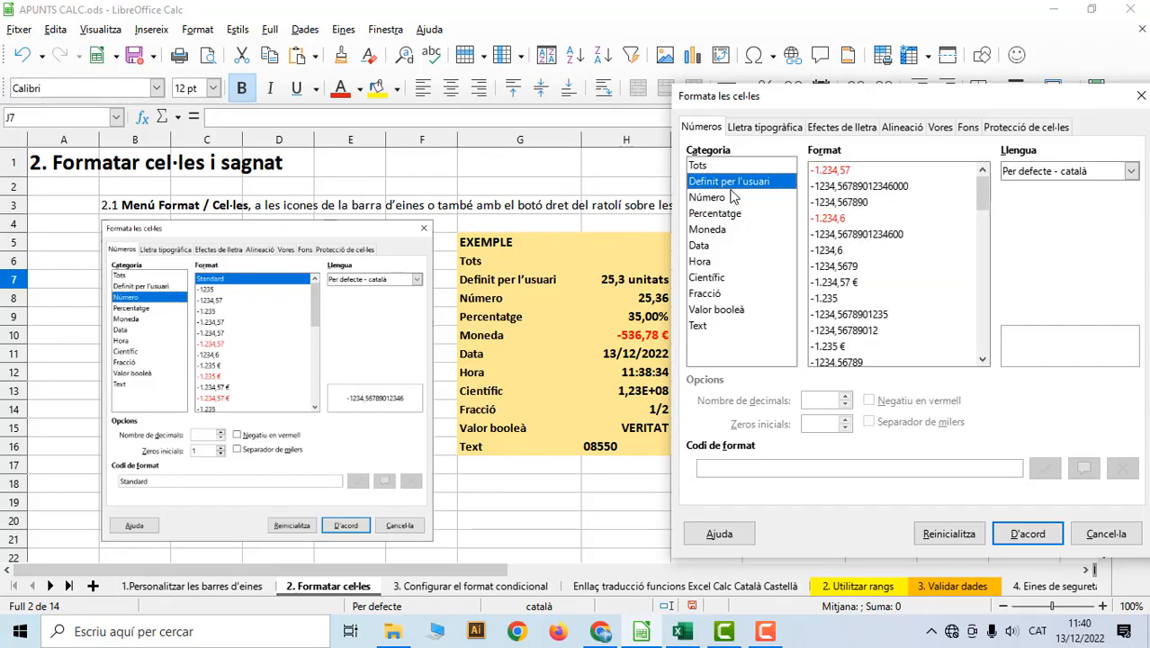
left_click_drag(756, 98, 625, 118)
key("Escape")
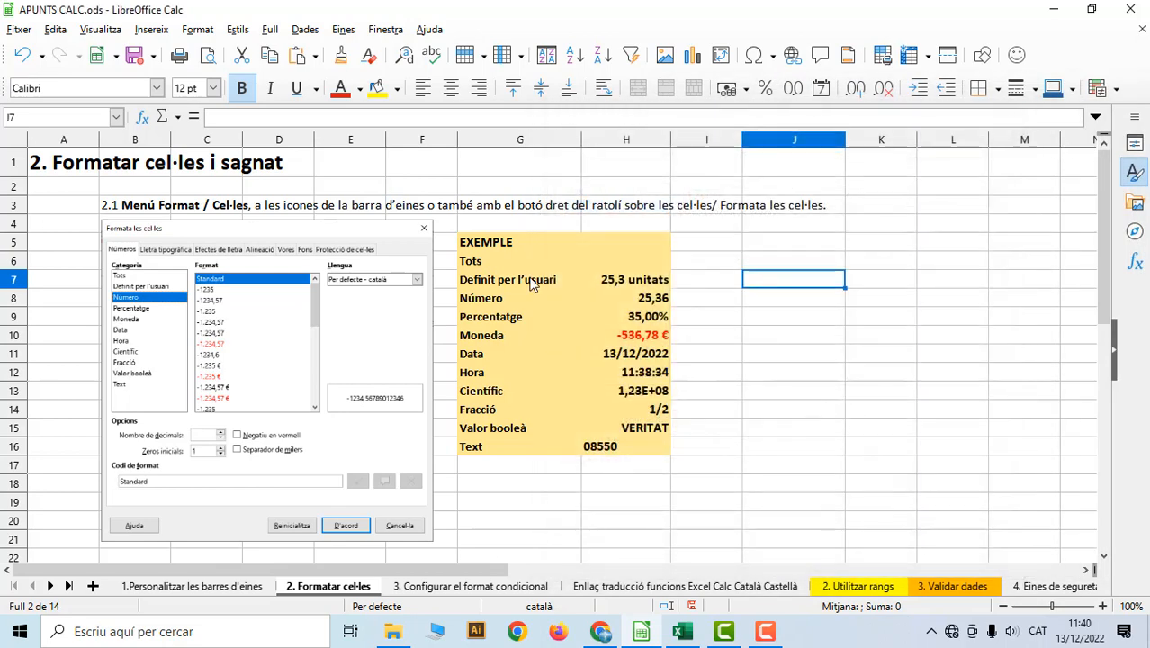
Enter 25 in cell H7, the user-defined format example, and reselect the cell to check its content.
left_click(616, 284)
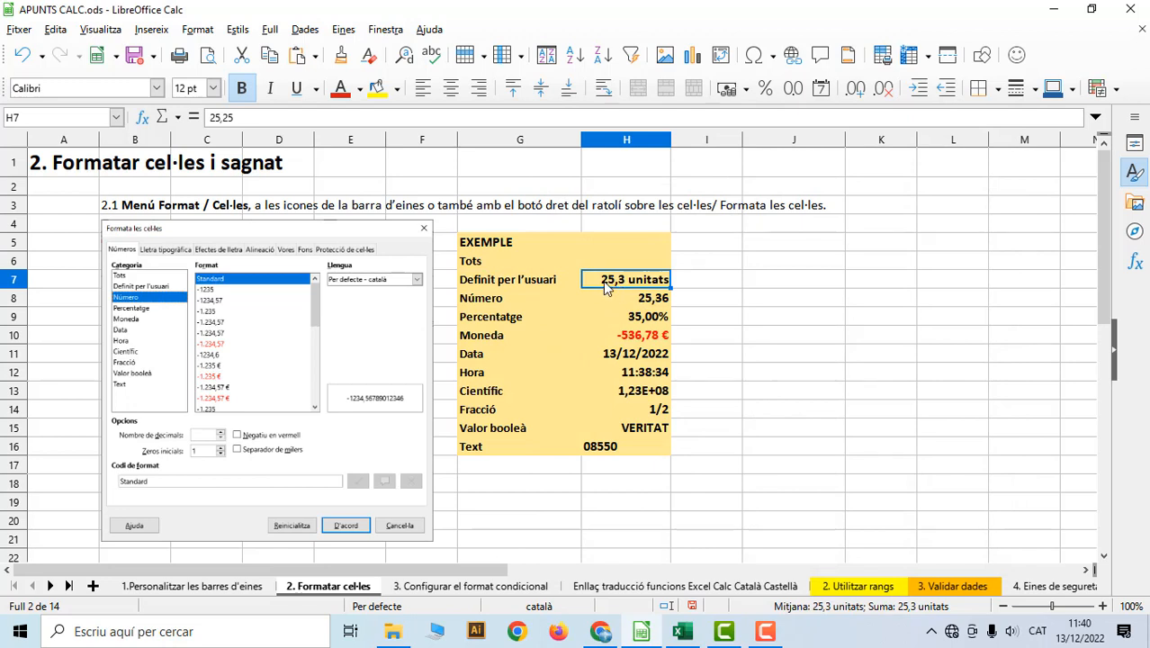
type("25")
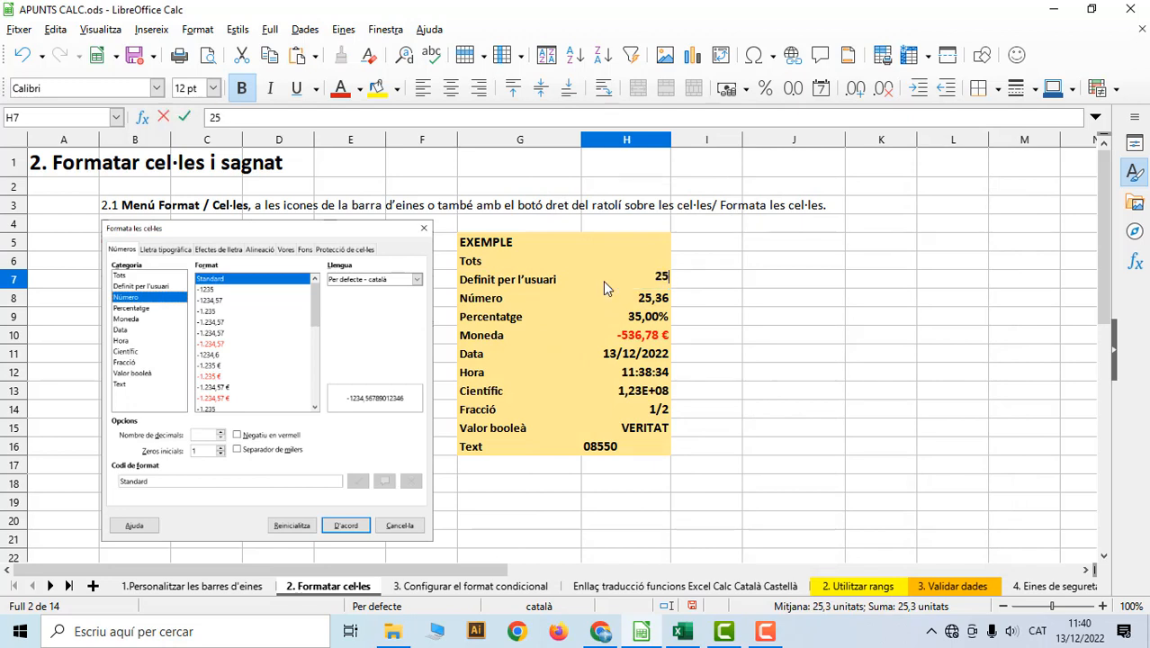
key("Return")
left_click(648, 283)
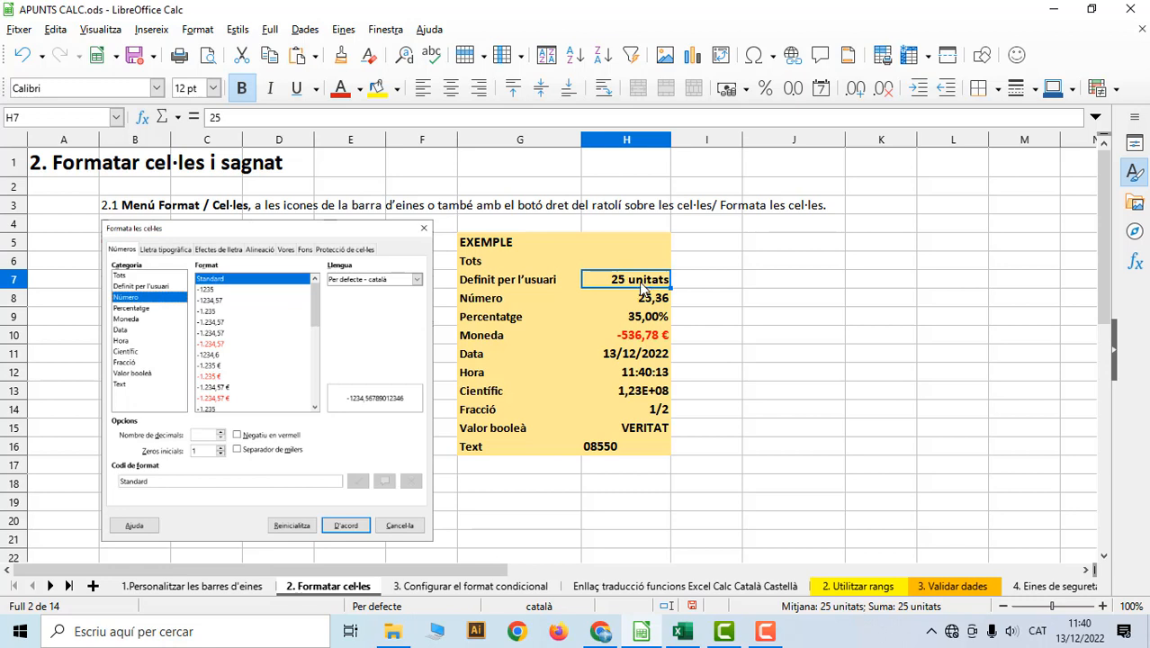
Enter the plain text "25 unitats" in cell J7 and "2 unitats" in cell K7.
left_click(773, 281)
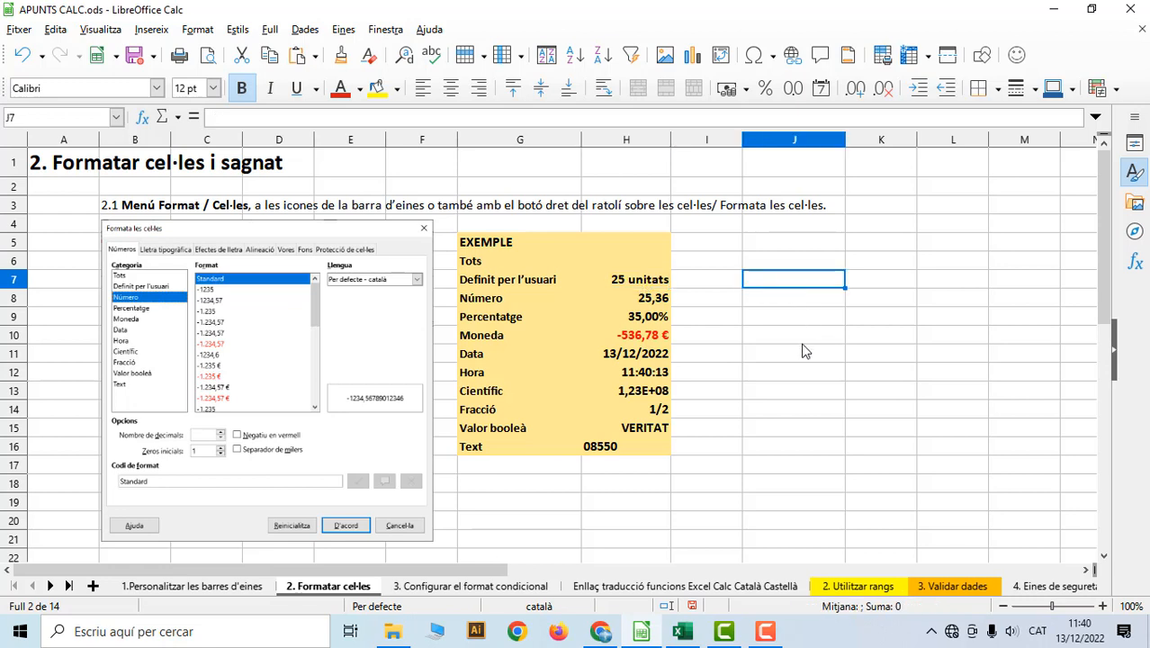
type("25")
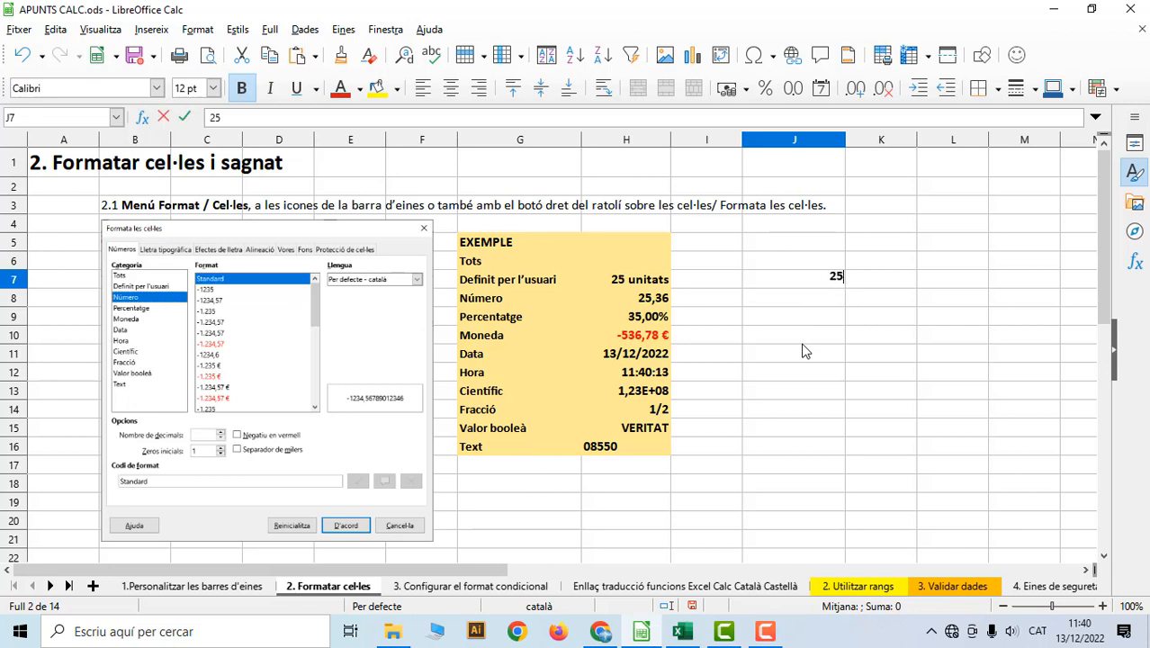
type(" unitats")
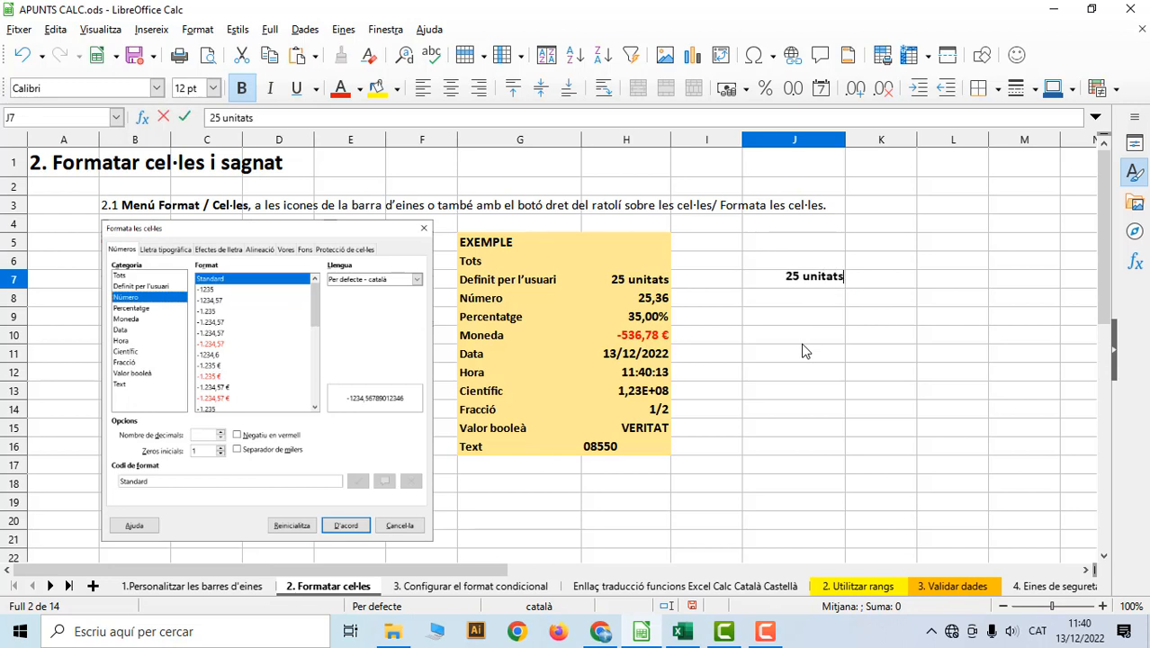
left_click(805, 351)
left_click(864, 286)
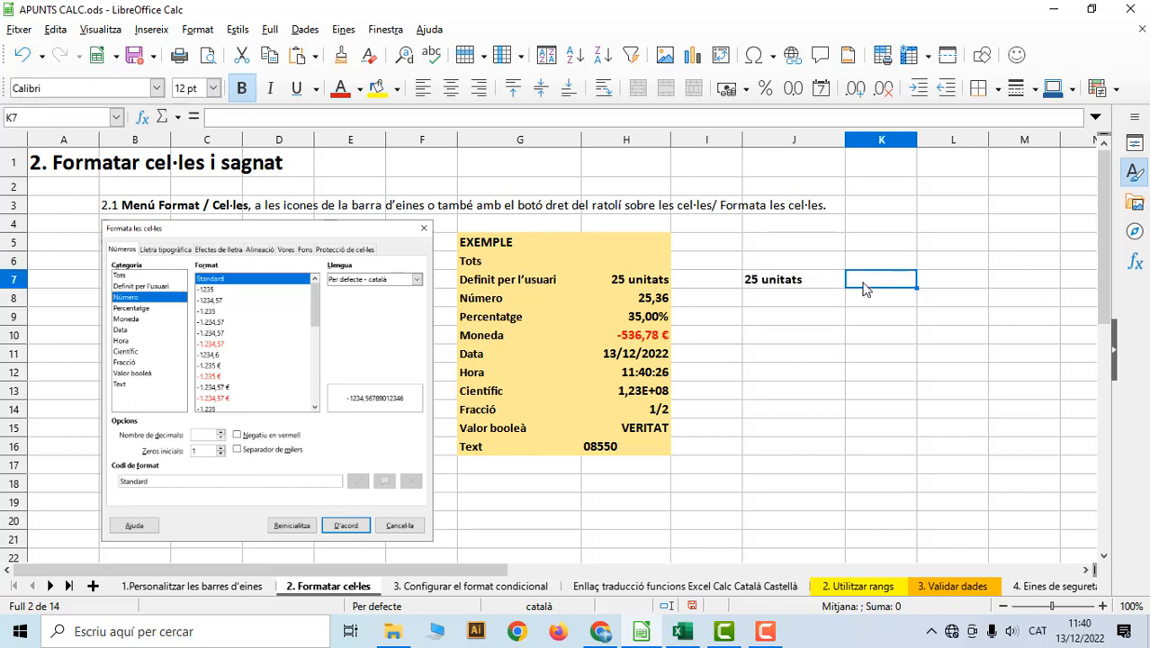
type("2 unitats")
left_click(858, 306)
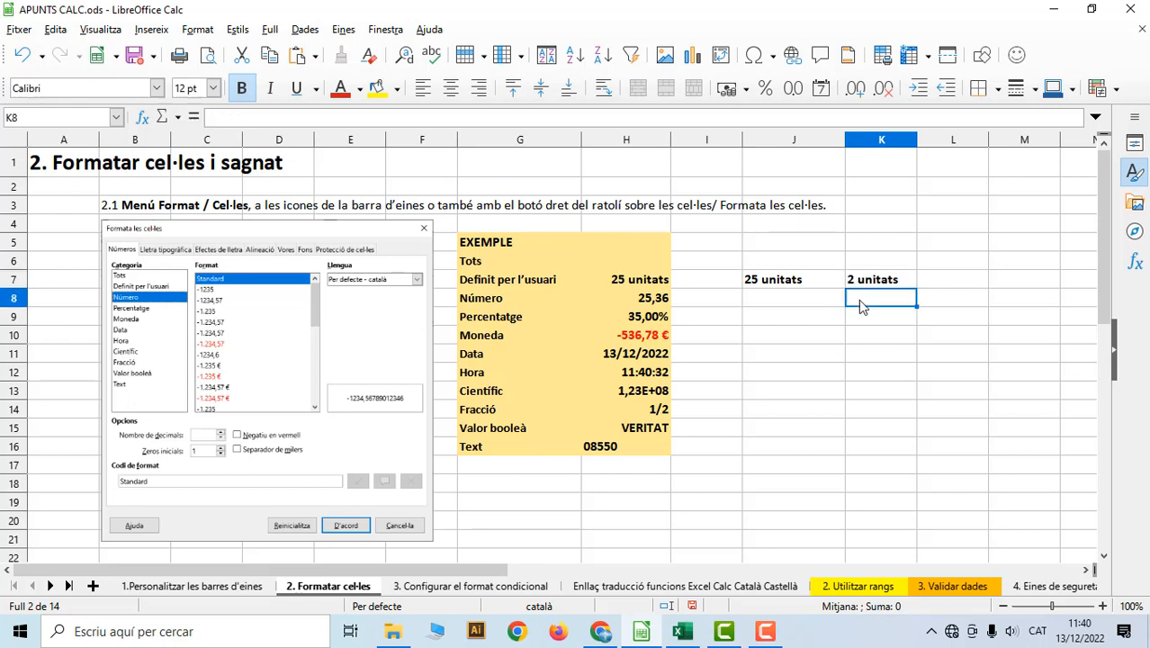
Add the formula =suma(J7:K7) in cell L7 to total the two cells beside it.
left_click_drag(792, 284, 860, 286)
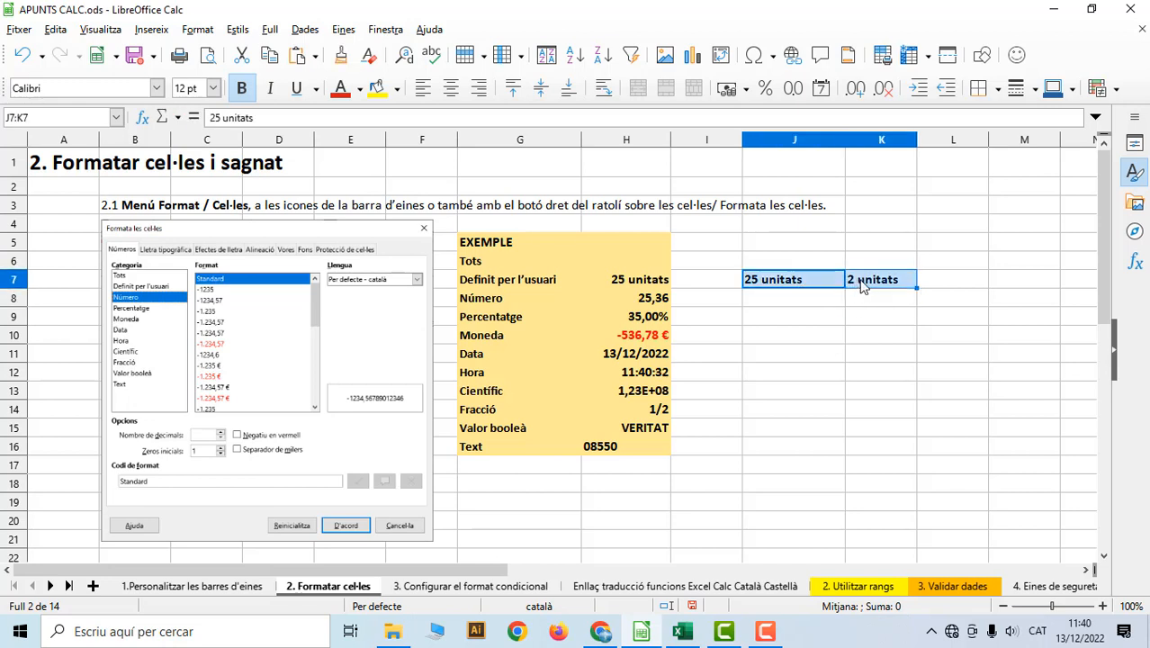
left_click(944, 290)
type("=suma")
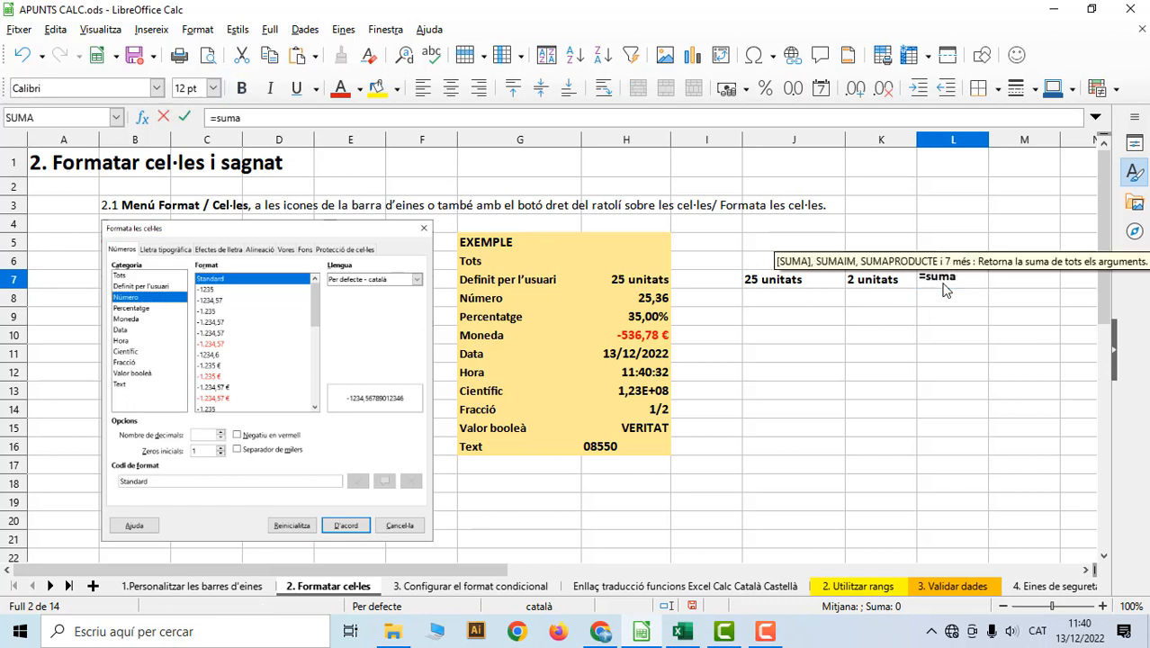
type("(")
left_click(814, 284)
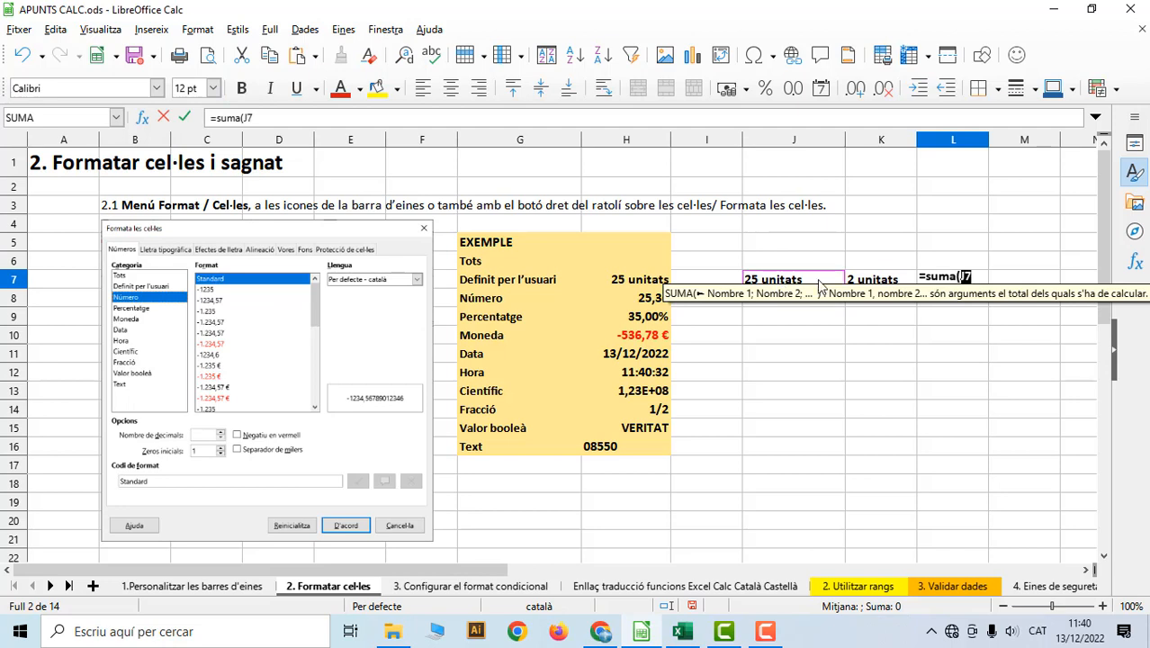
left_click_drag(819, 284, 875, 286)
type(")")
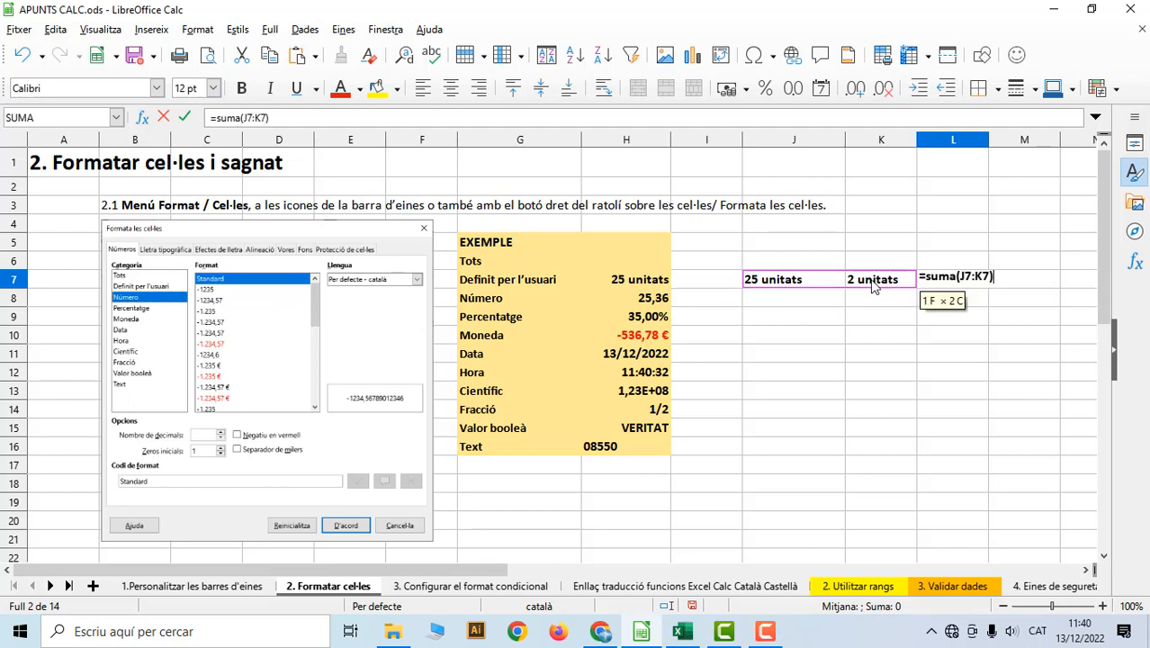
key("Return")
left_click(959, 283)
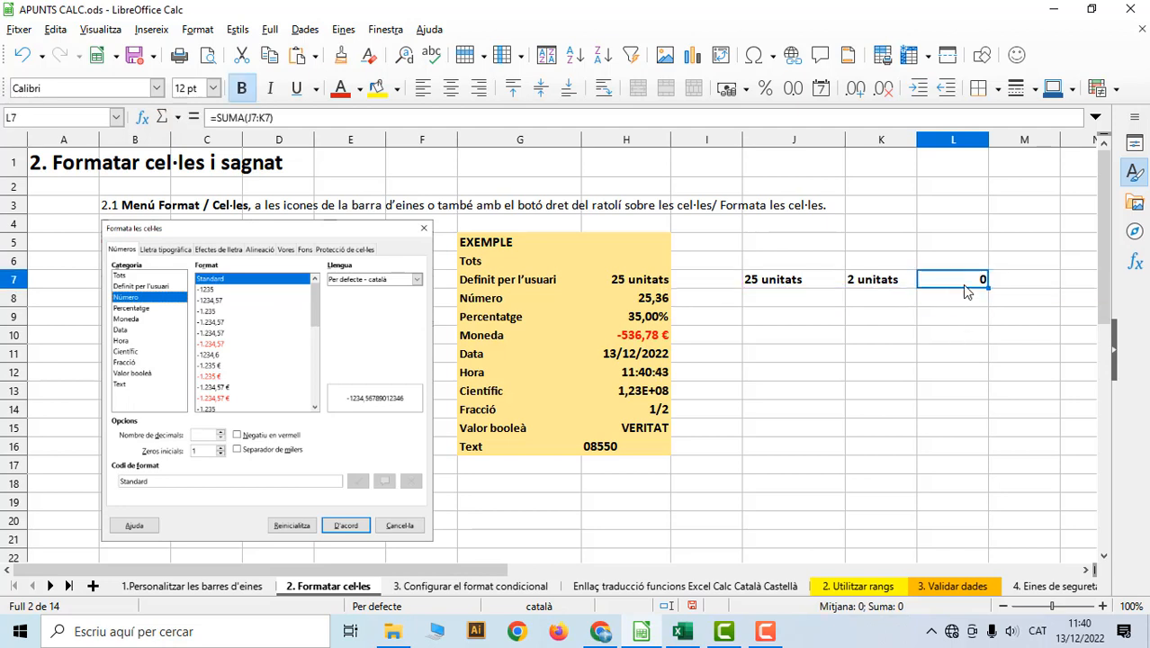
Replace the text entries in J7 and K7 with the plain numbers 25 and 2.
left_click(787, 284)
left_click(867, 282)
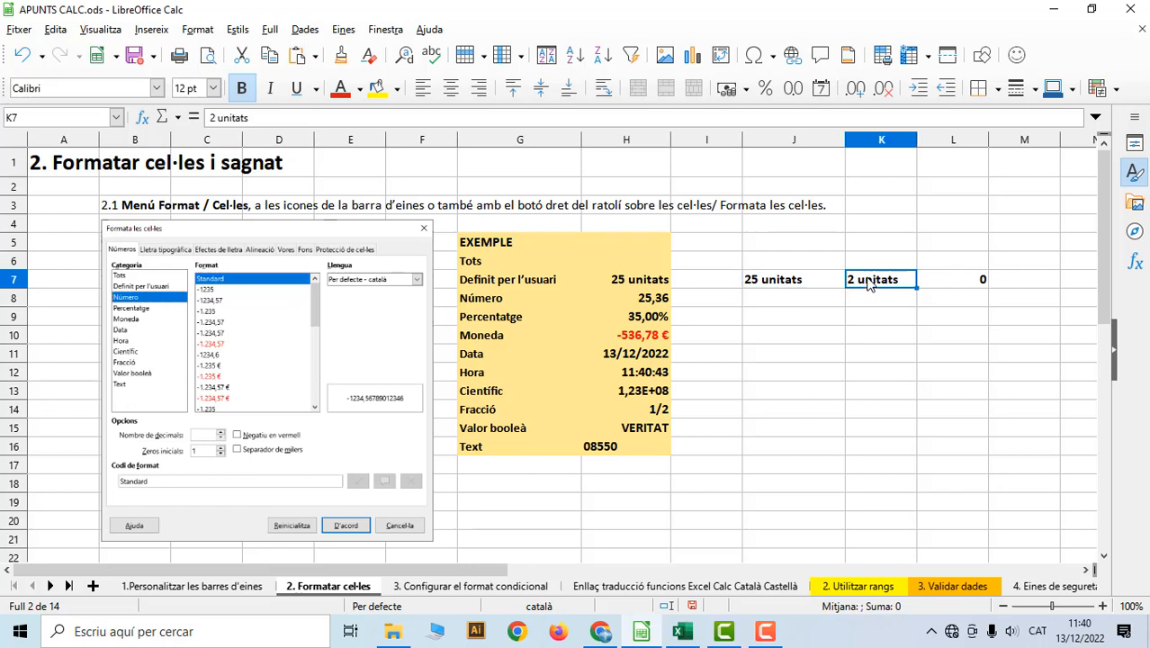
left_click(810, 284)
left_click(865, 284)
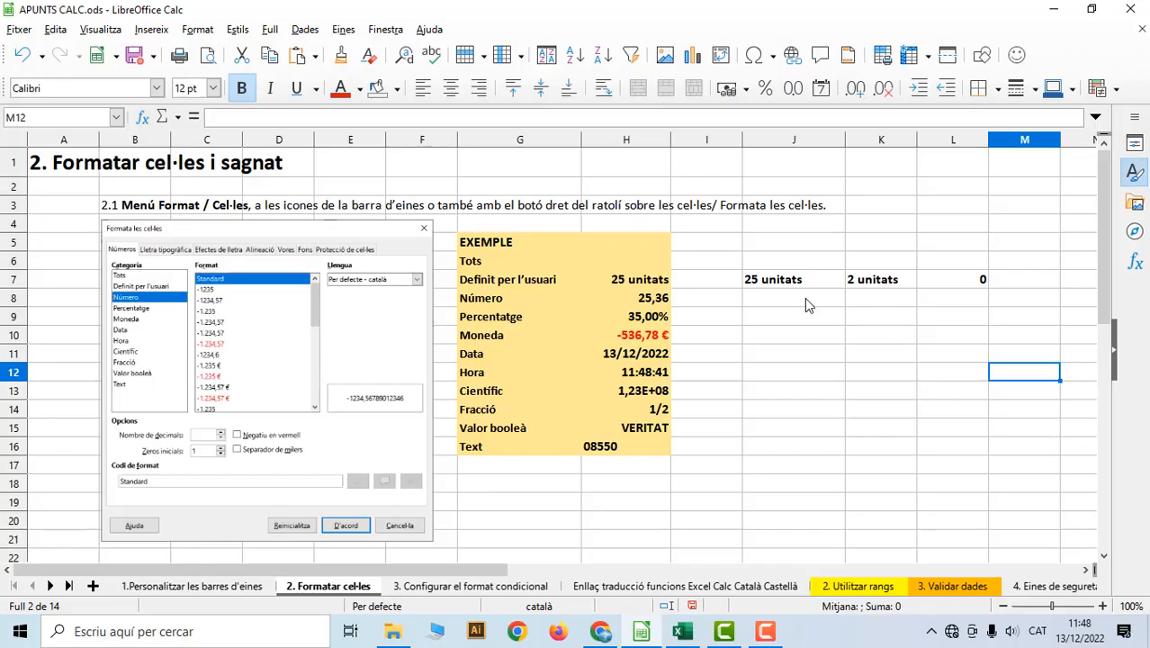
left_click(791, 280)
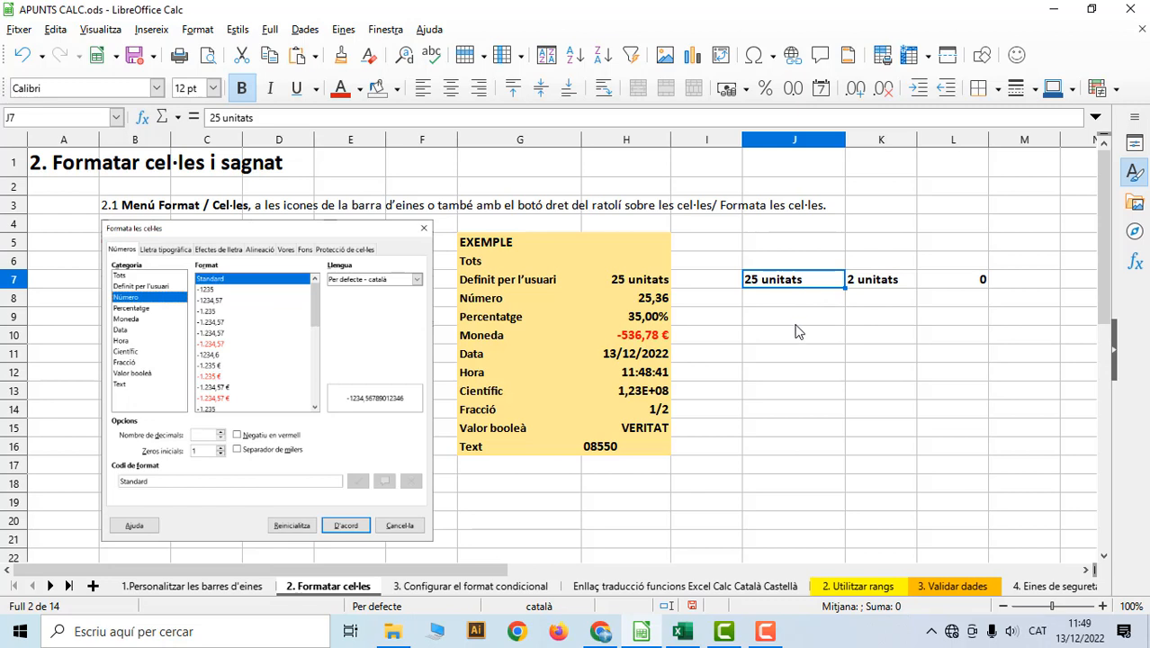
type("25")
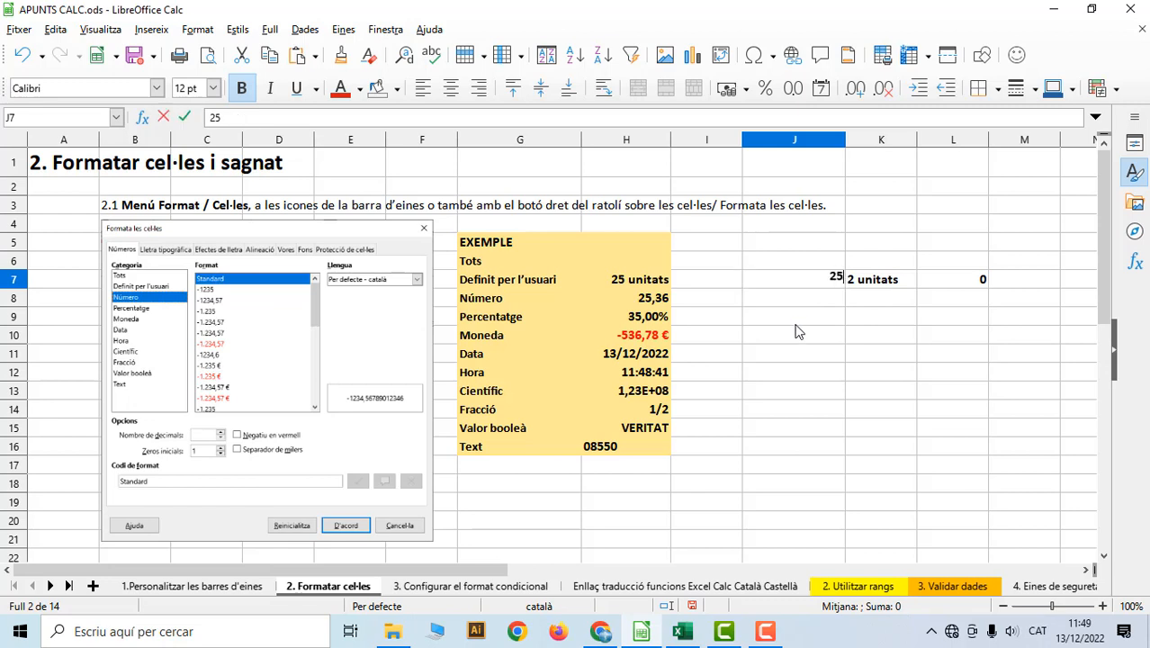
left_click(855, 282)
type("2")
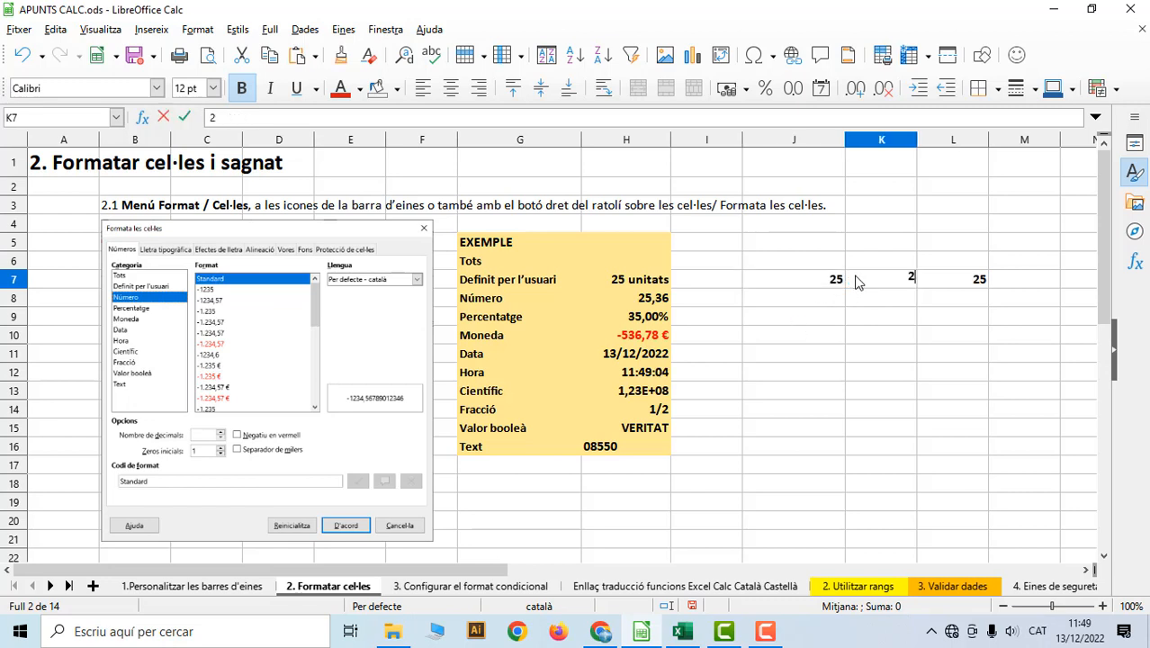
left_click(850, 334)
Fill the sum cell L7 with a yellow background.
left_click(954, 284)
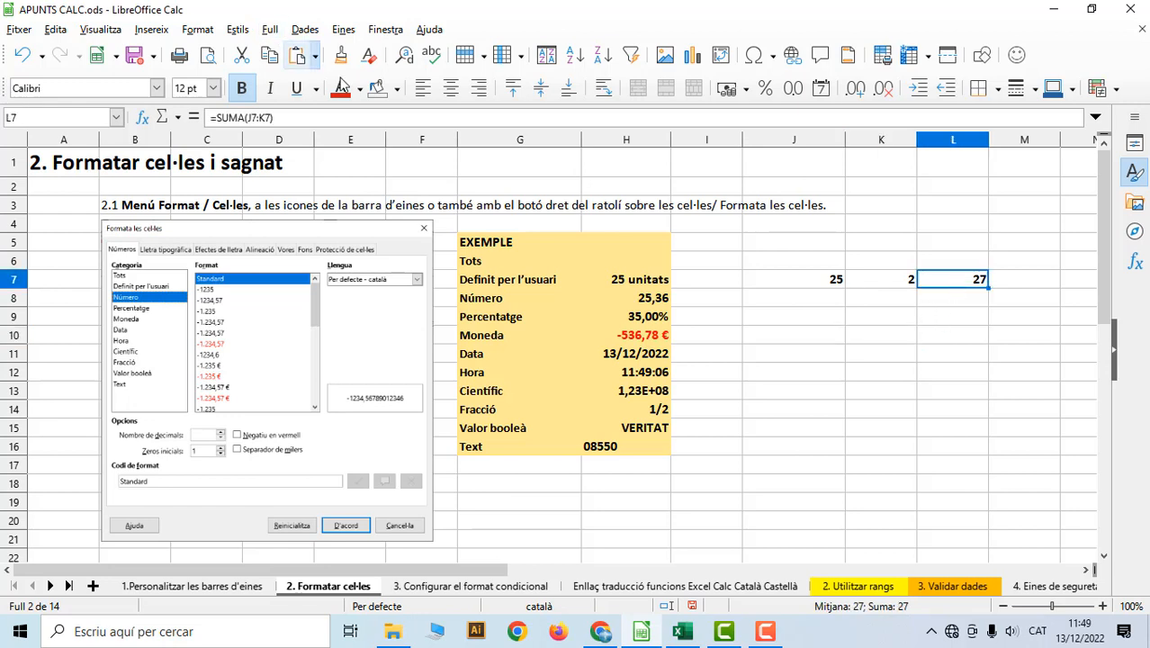
left_click(396, 88)
left_click(379, 207)
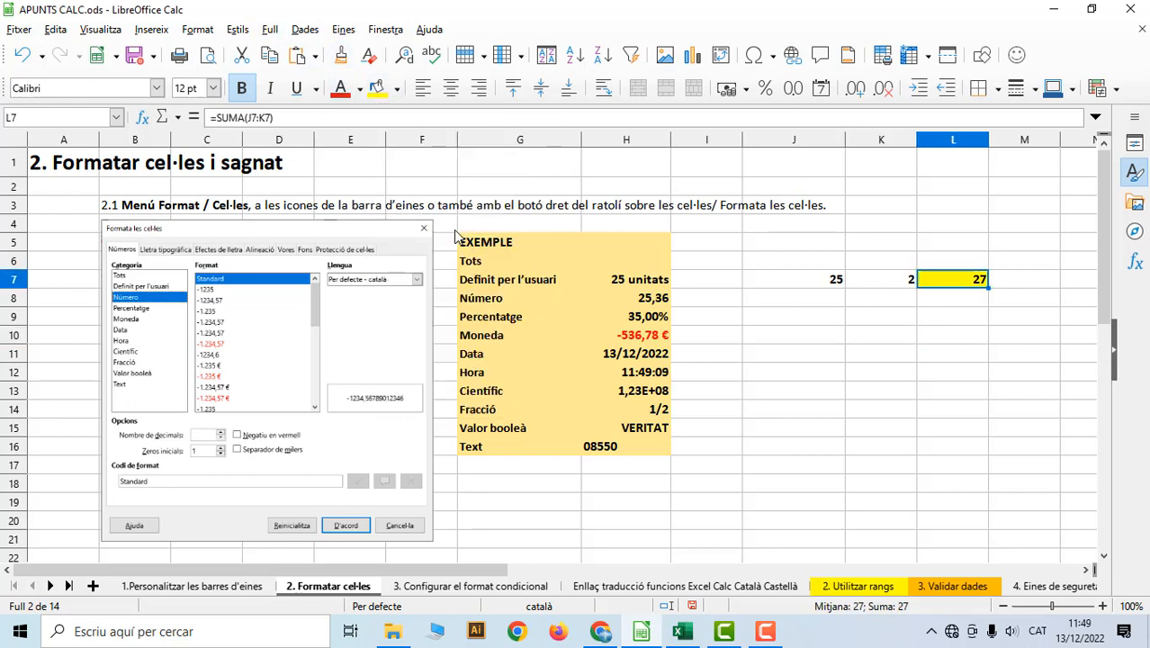
left_click(936, 391)
Create the user-defined number format #,## "peces" and apply it to cell J7.
left_click(826, 286)
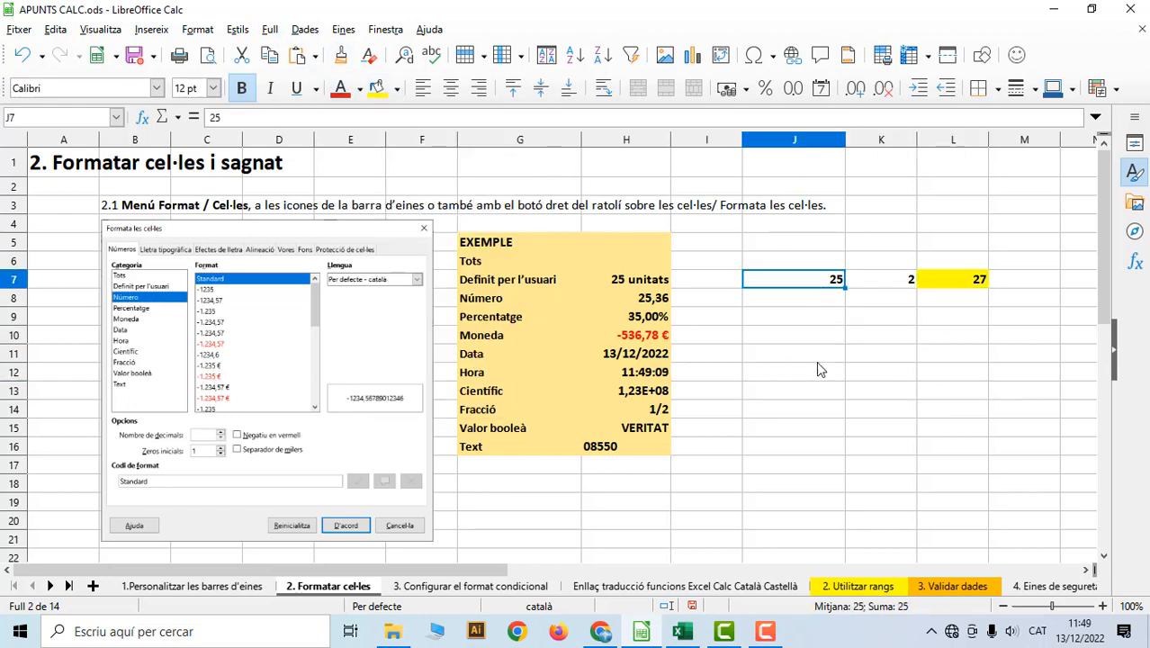
right_click(787, 280)
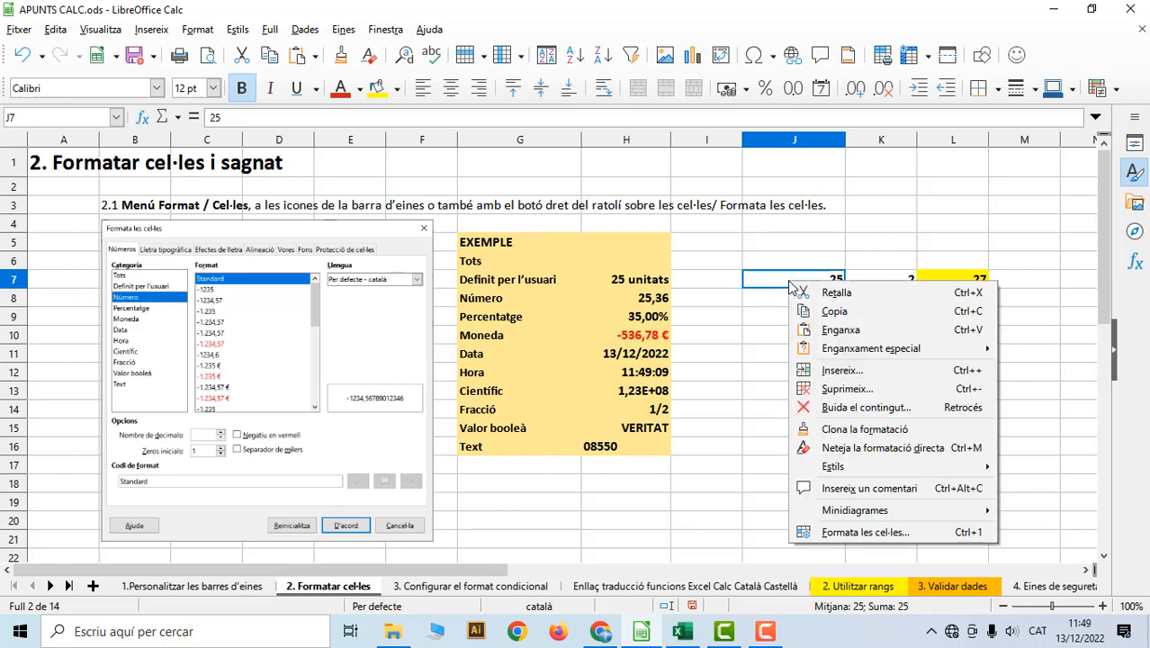
left_click(859, 532)
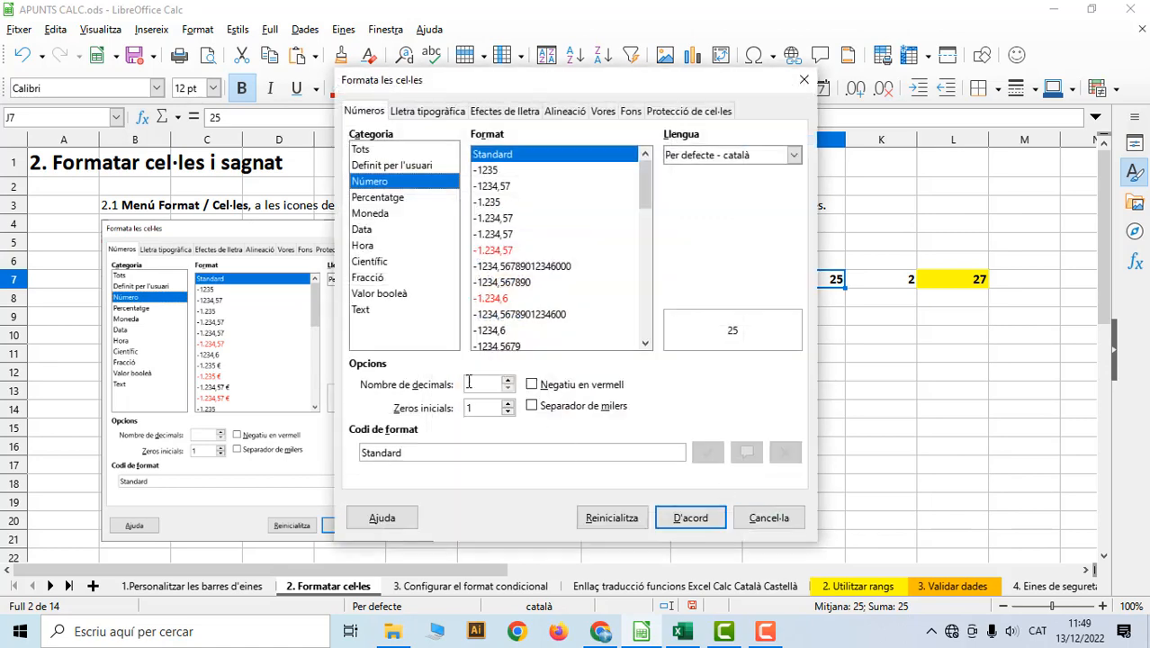
left_click(387, 165)
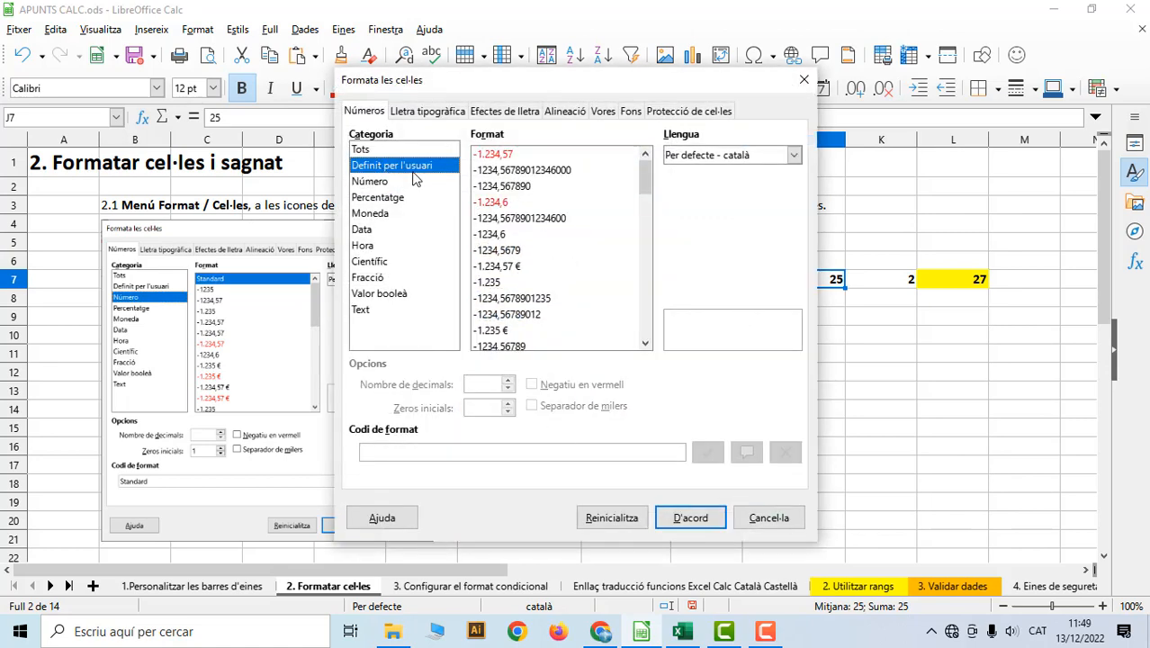
left_click(489, 451)
type("#")
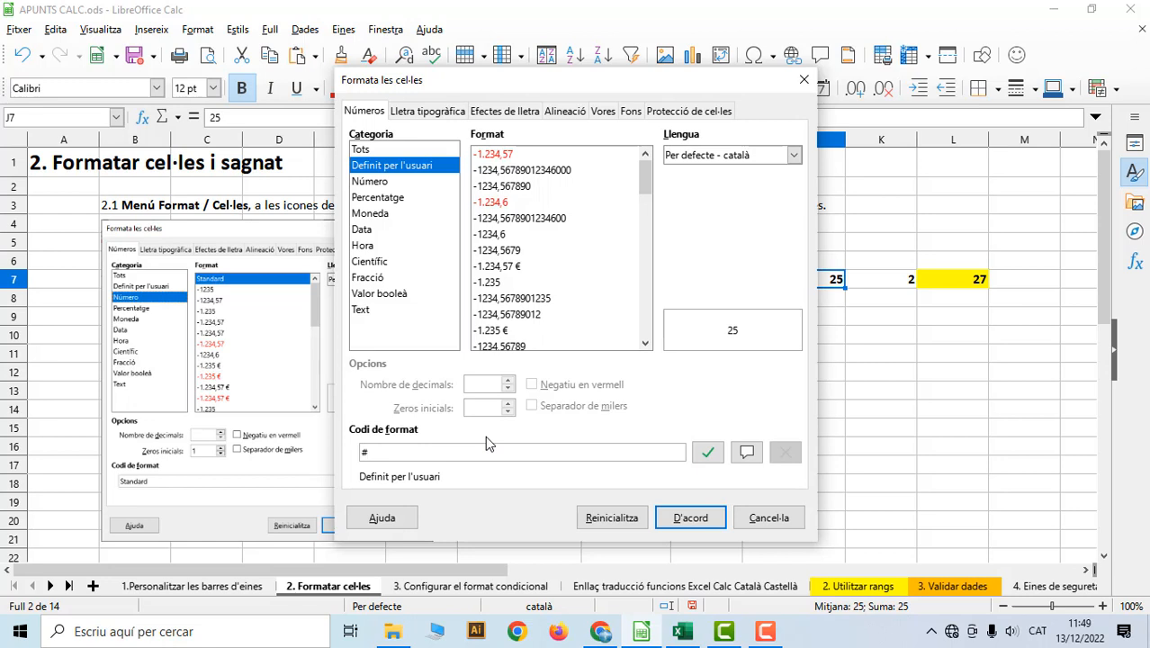
type(",##")
type("peces\"")
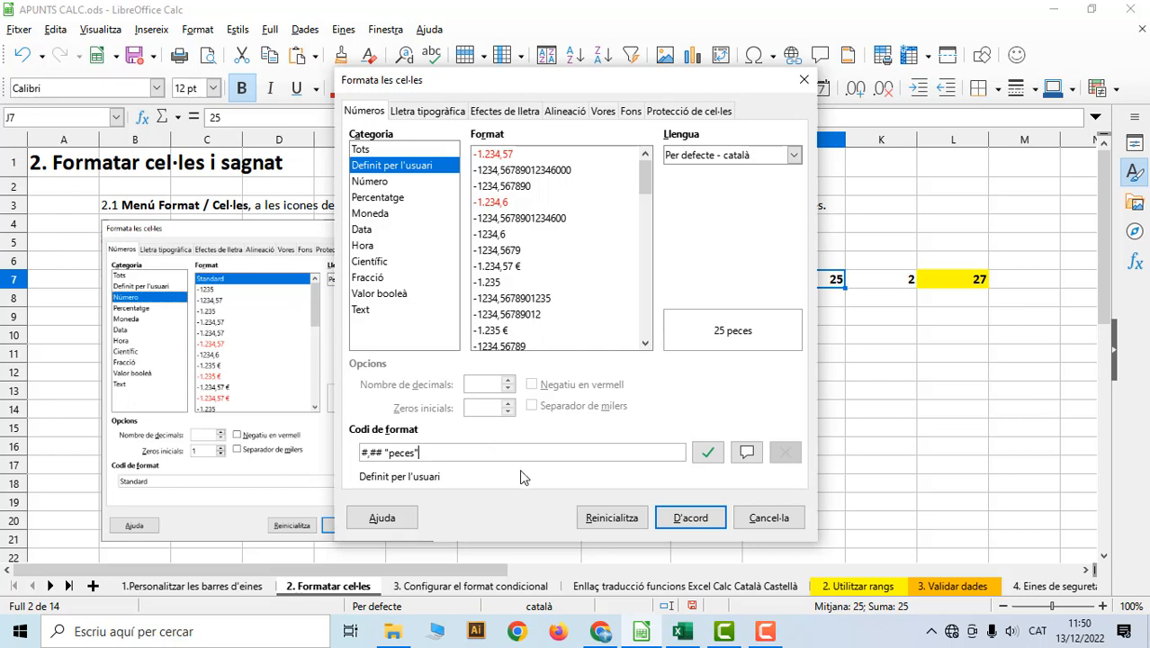
left_click(708, 454)
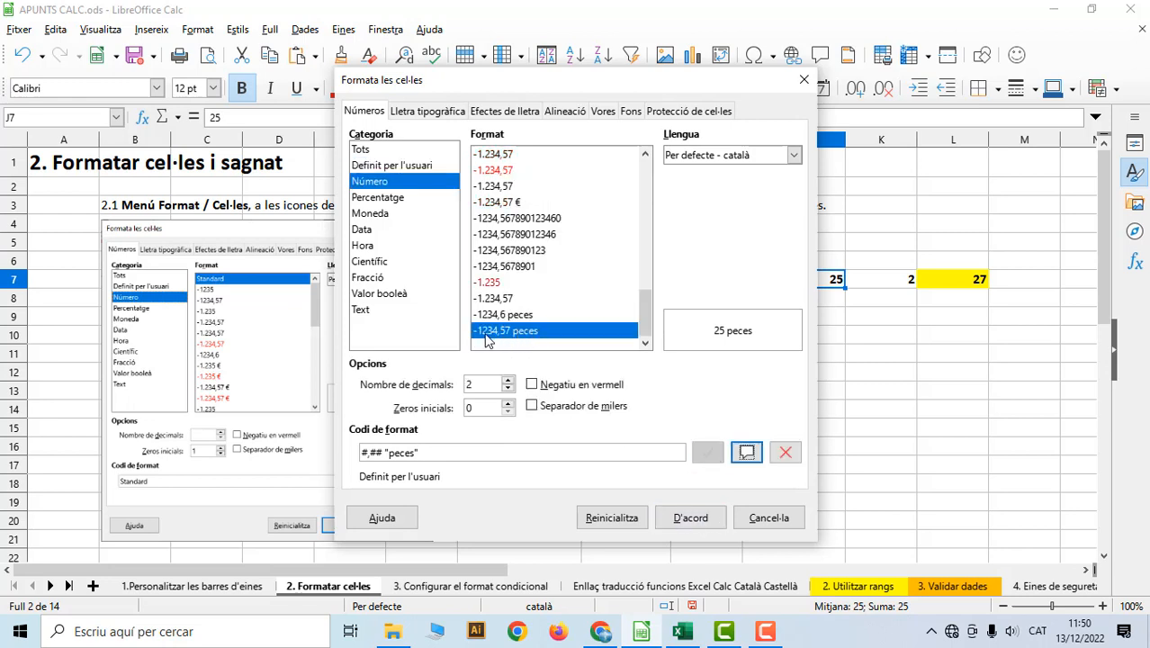
left_click(703, 522)
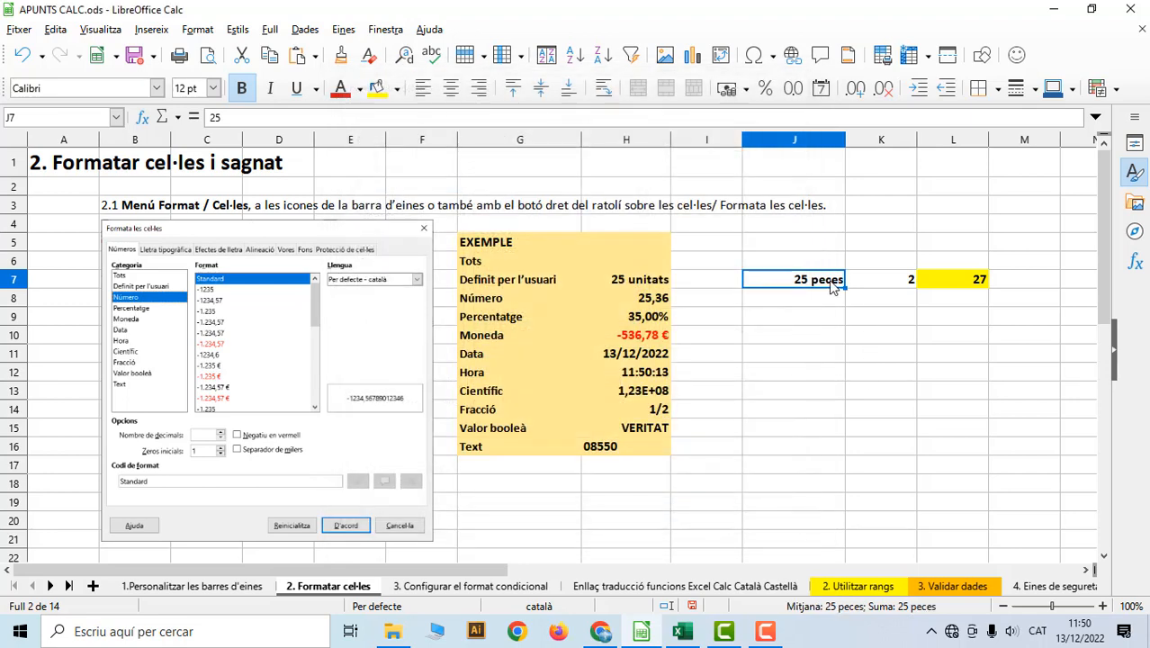
Change the value of cell J7 to 30 and check the sum in L7.
left_click(940, 281)
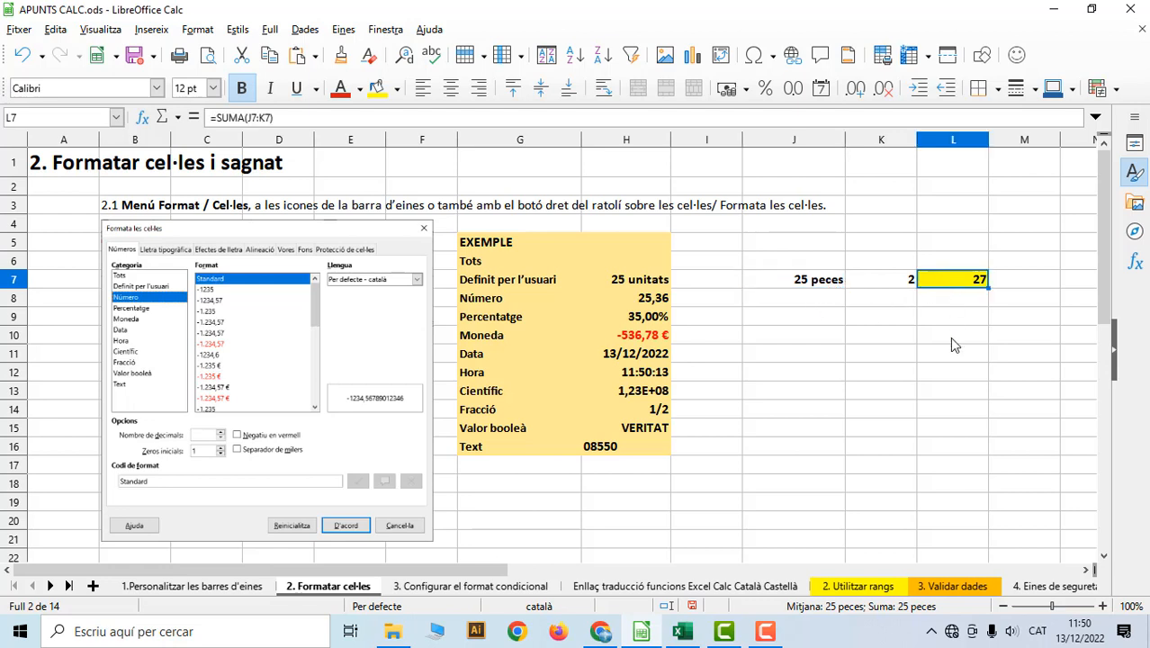
left_click(822, 280)
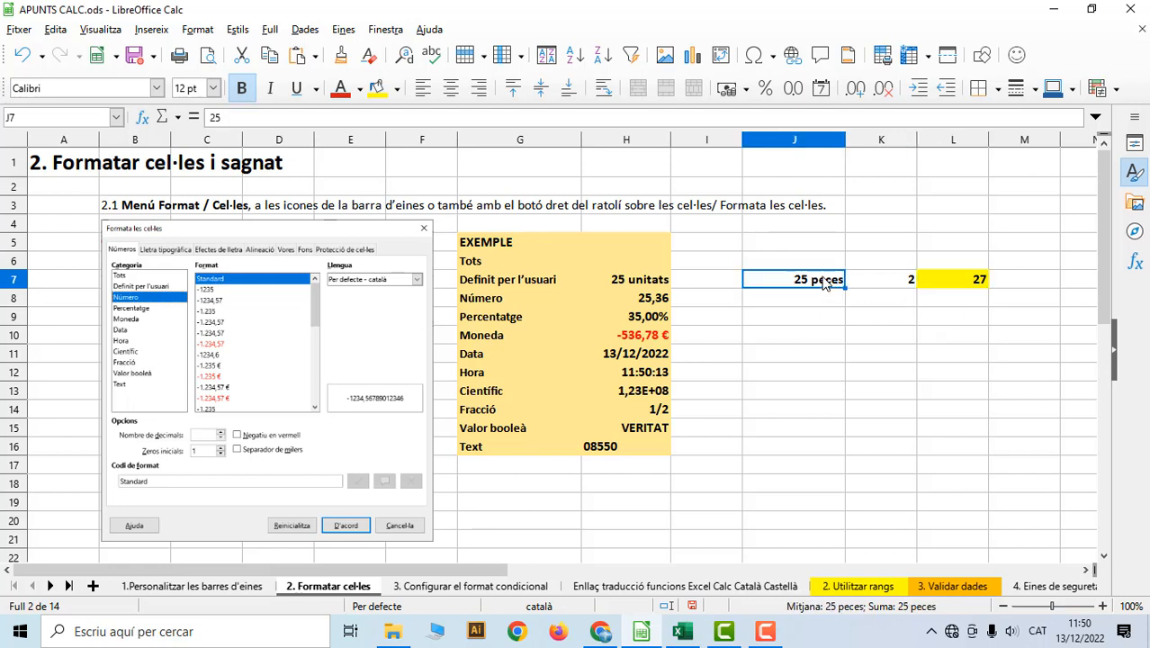
type("30")
key("Return")
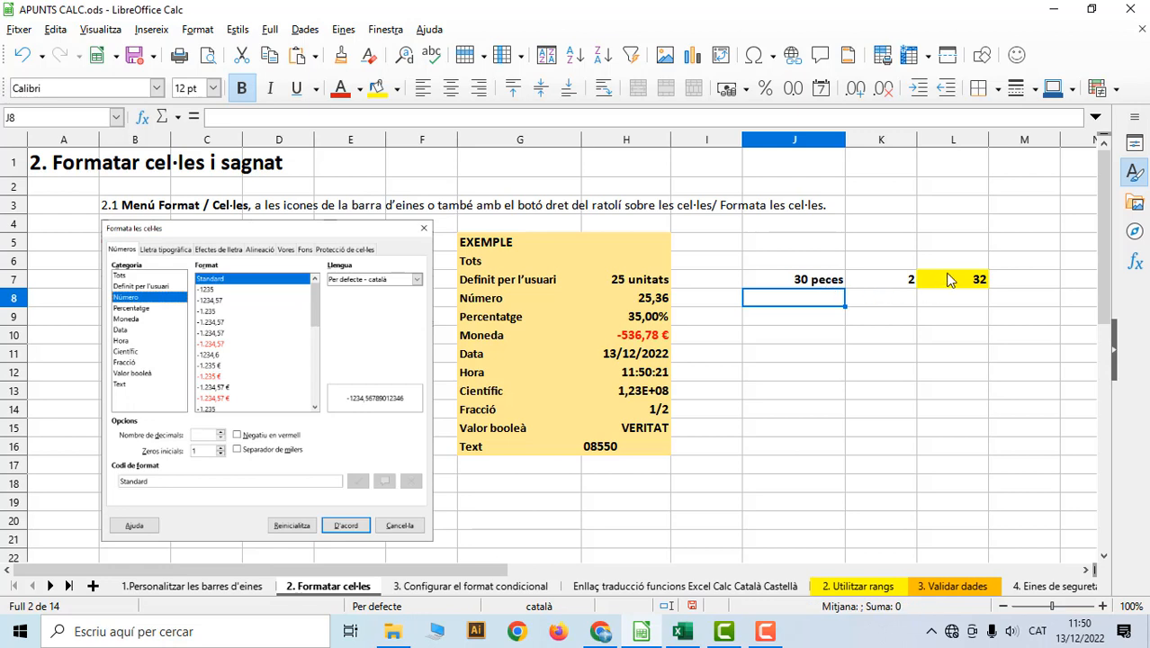
left_click(949, 279)
left_click(821, 285)
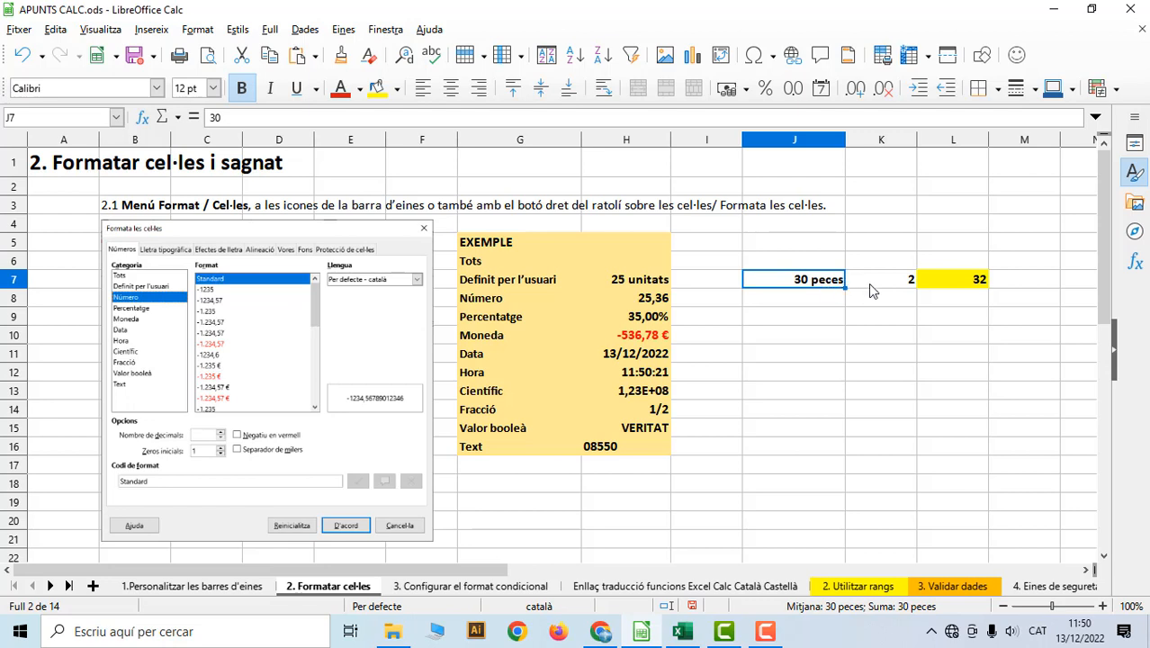
left_click(868, 284)
left_click(931, 290)
left_click(879, 290)
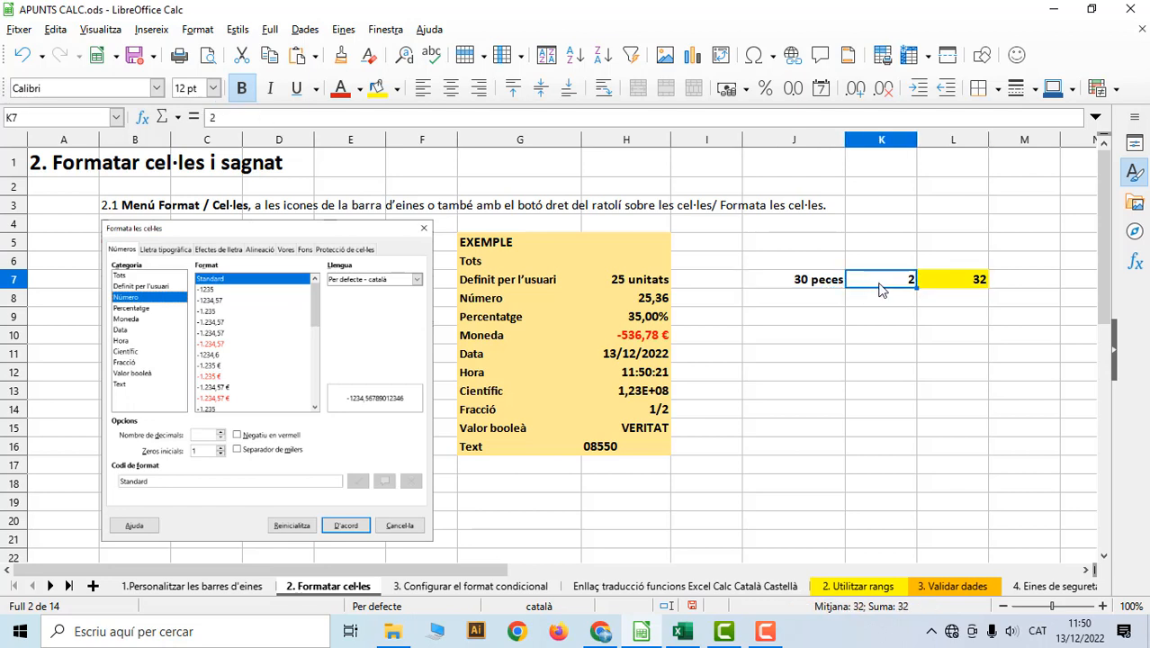
left_click(942, 293)
left_click(887, 286)
Clone the "peces" formatting of cell J7 onto K7, and from K7 onto the sum cell L7.
left_click(829, 289)
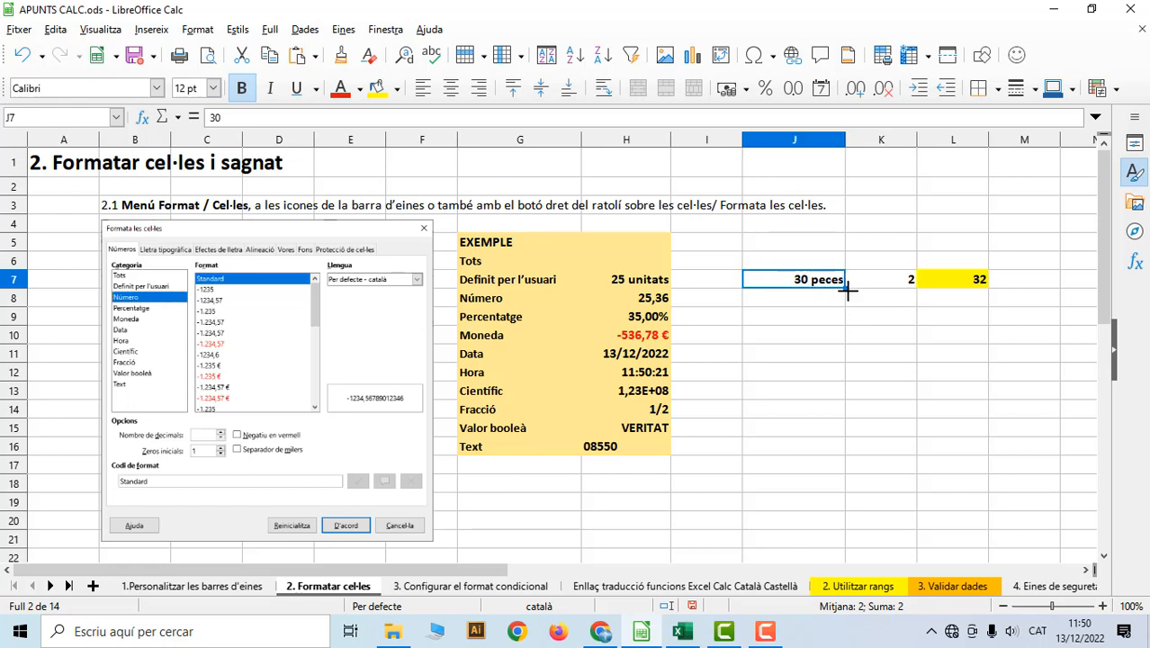
left_click(342, 59)
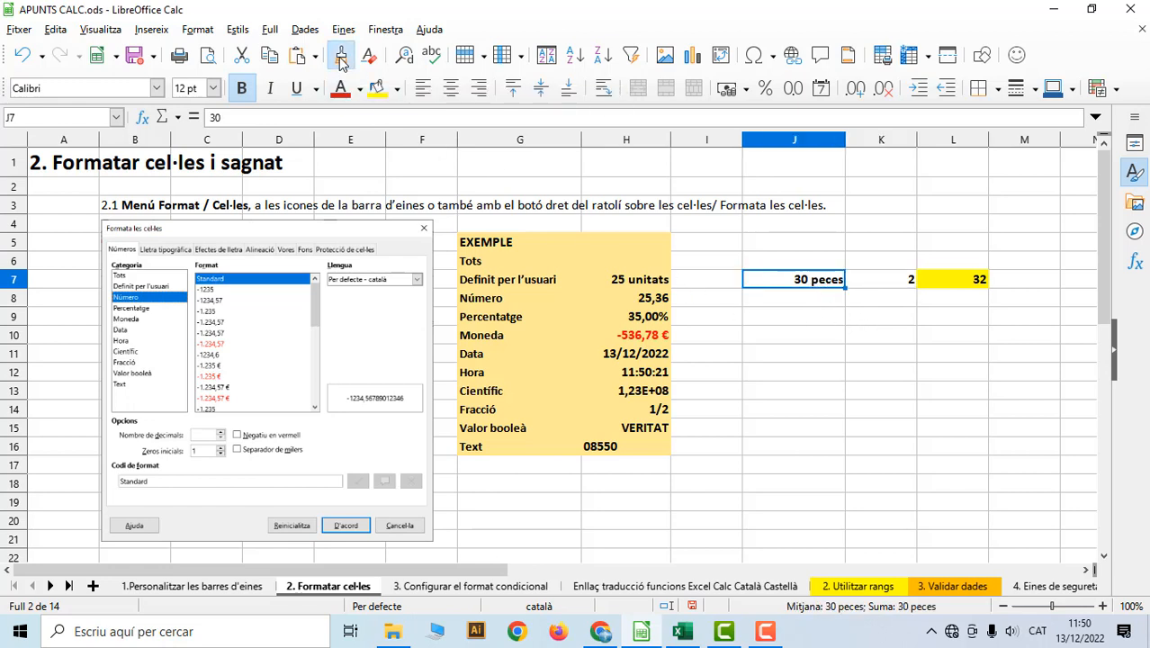
left_click(870, 275)
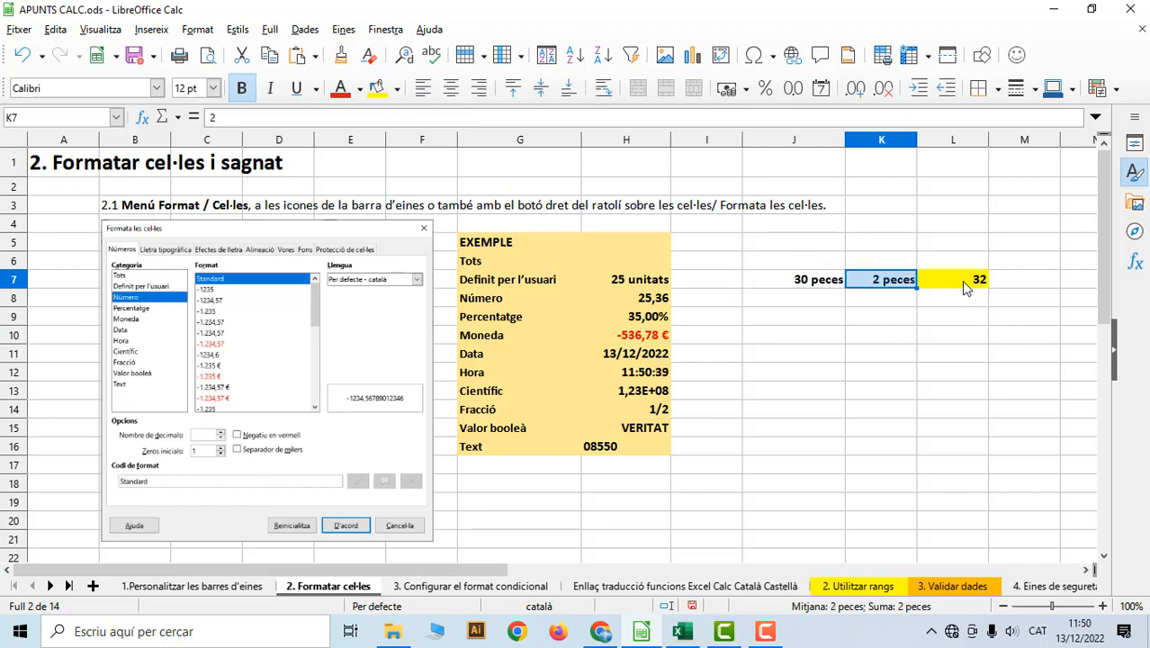
left_click(337, 60)
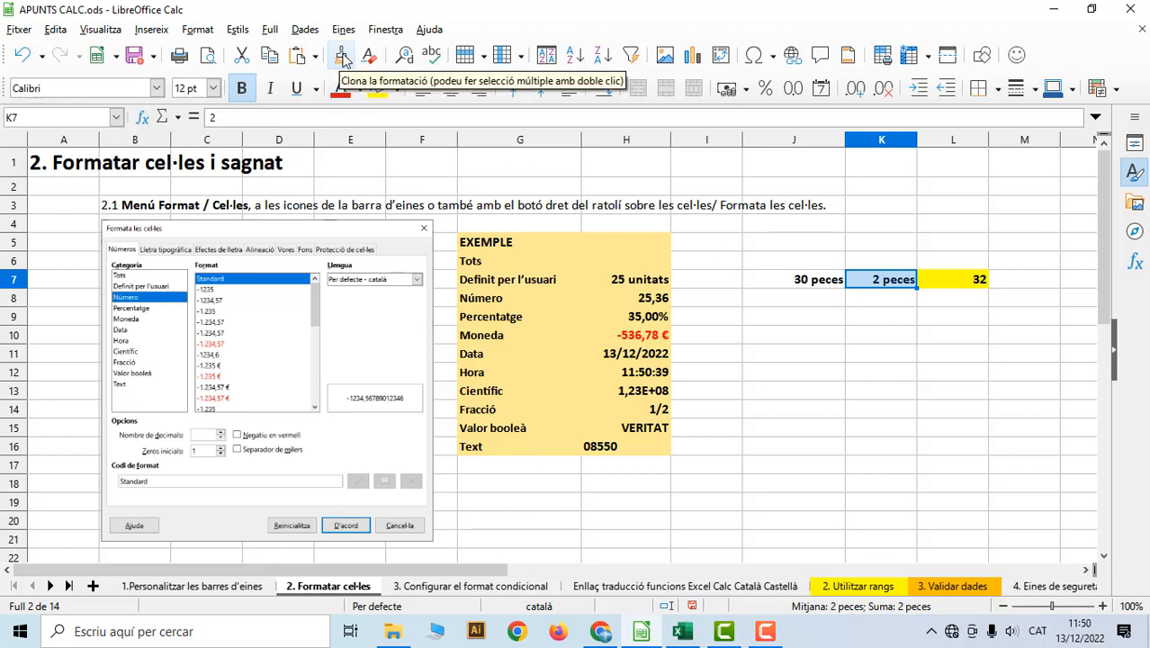
left_click(962, 277)
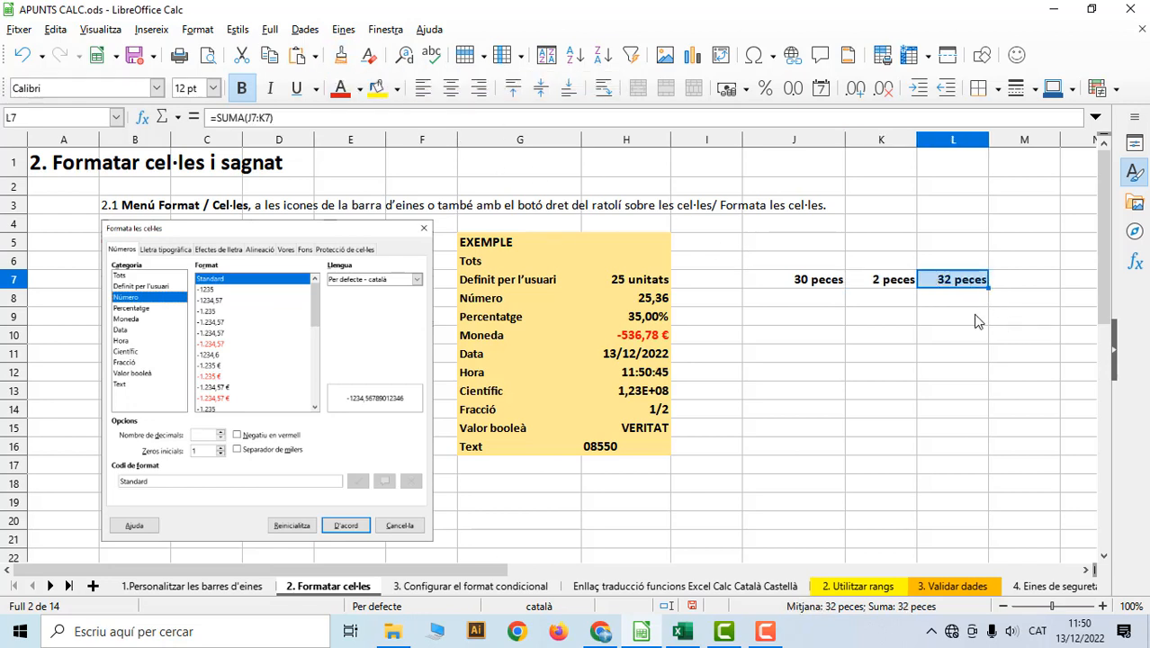
Reapply the yellow background to the sum cell L7.
left_click(971, 307)
left_click(964, 282)
left_click(376, 90)
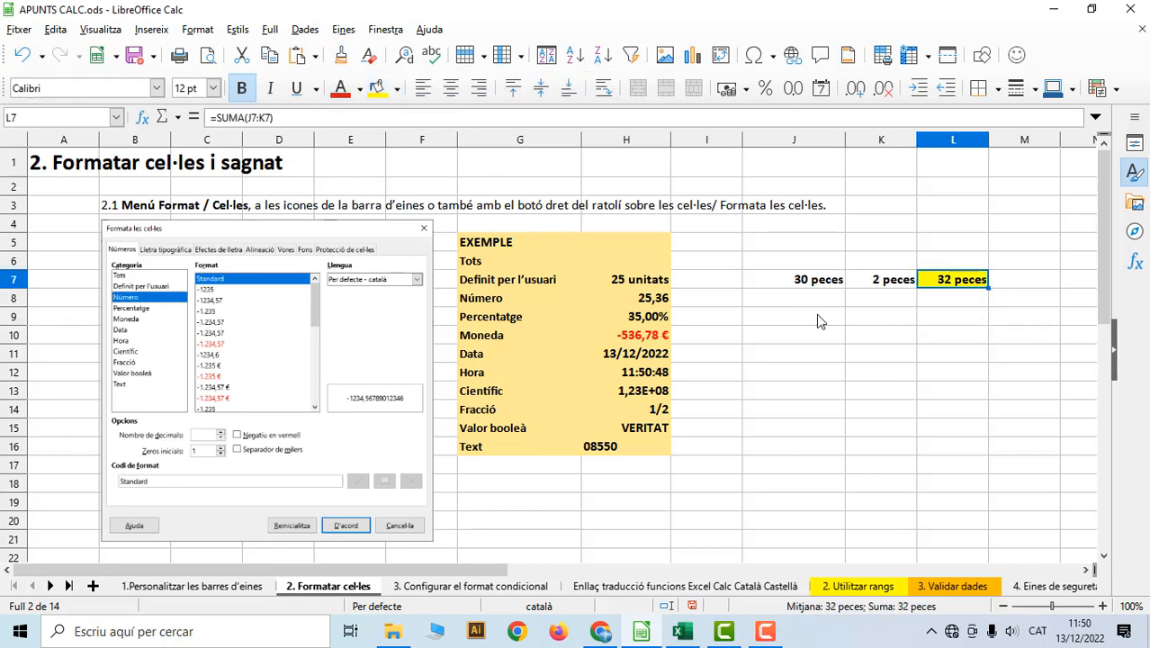
left_click(893, 319)
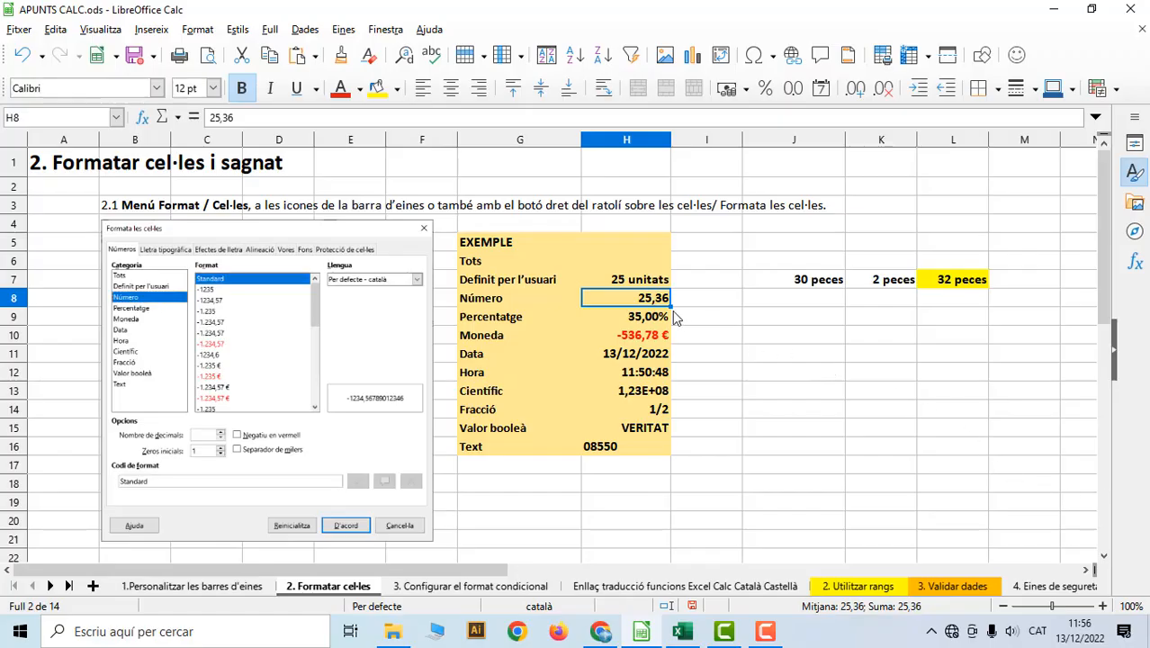
In the cell formatting of H8, compare the -1234,567890 number format with the red -1.234,57 format and select the latter.
right_click(612, 303)
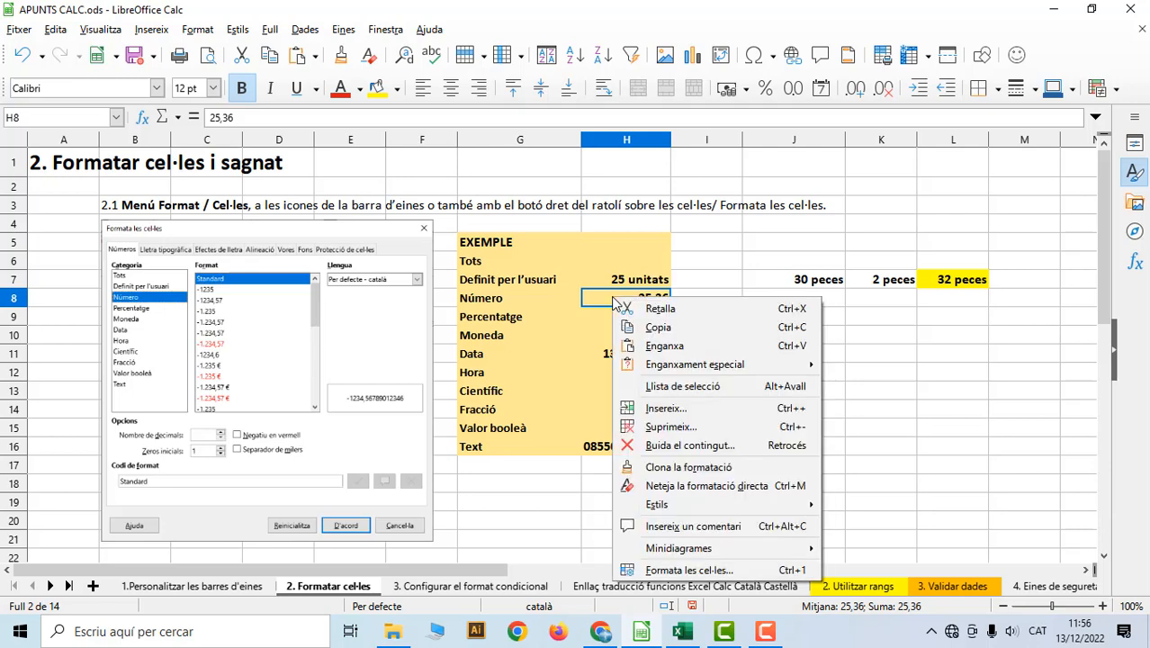
left_click(681, 578)
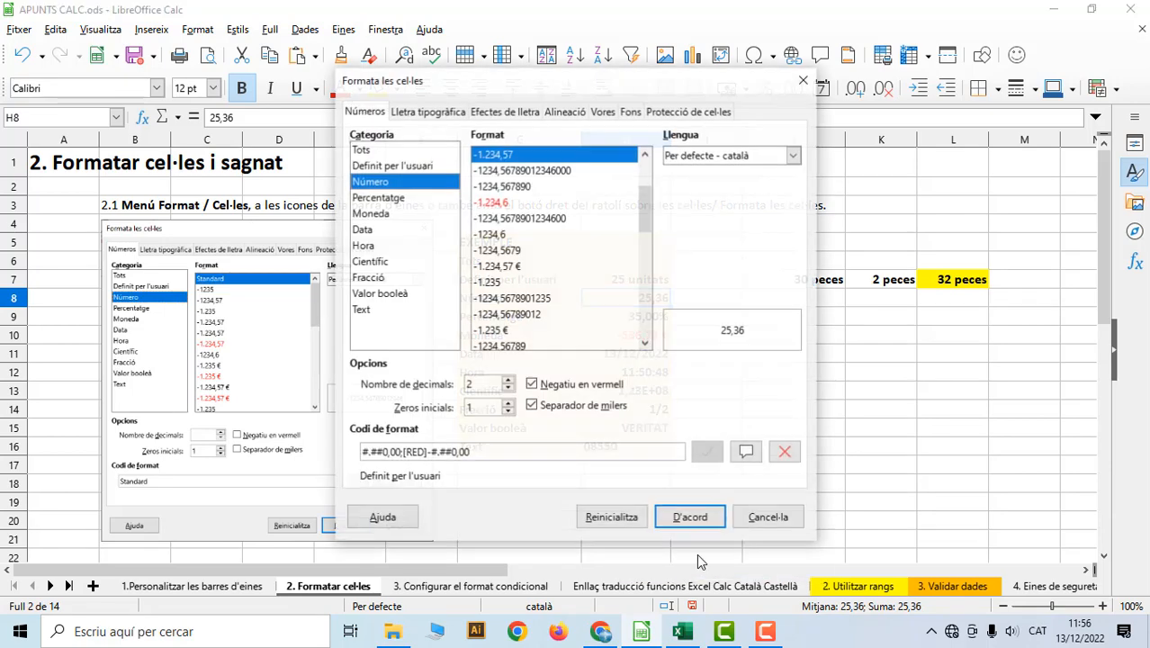
left_click(521, 185)
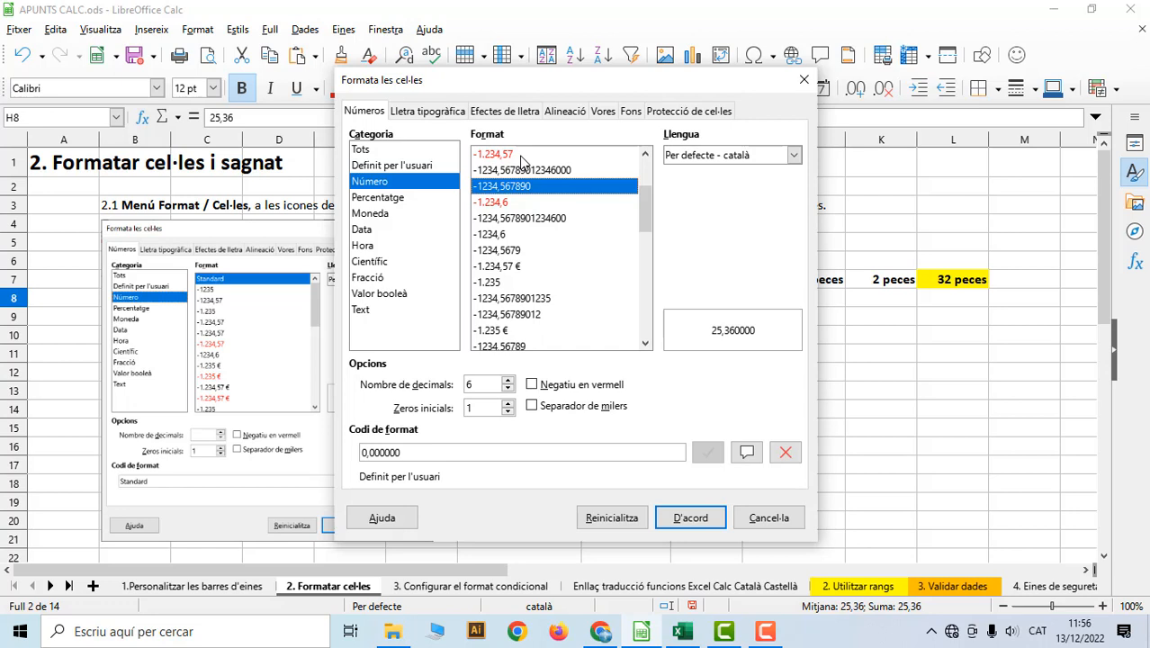
left_click(515, 154)
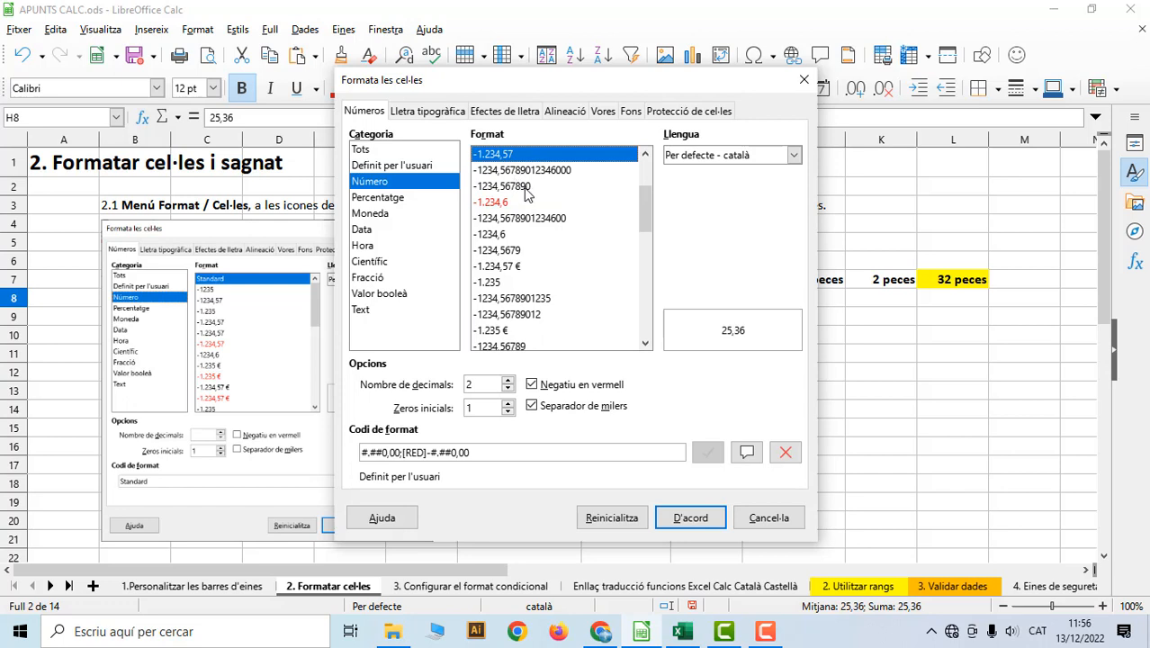
left_click(523, 186)
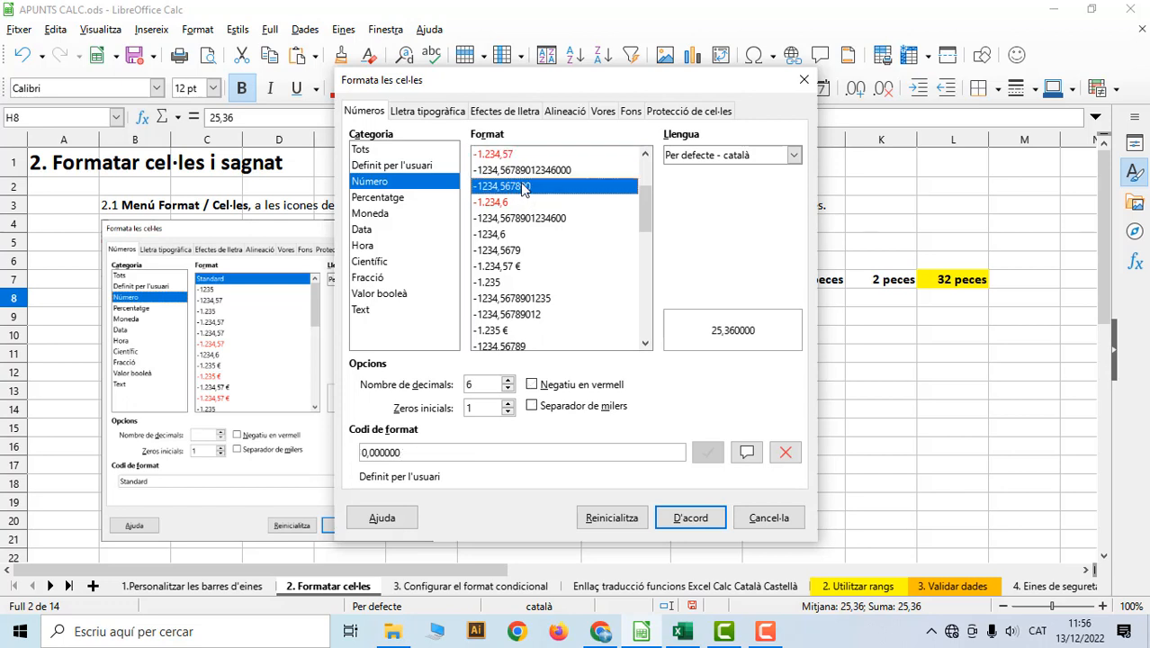
left_click(504, 156)
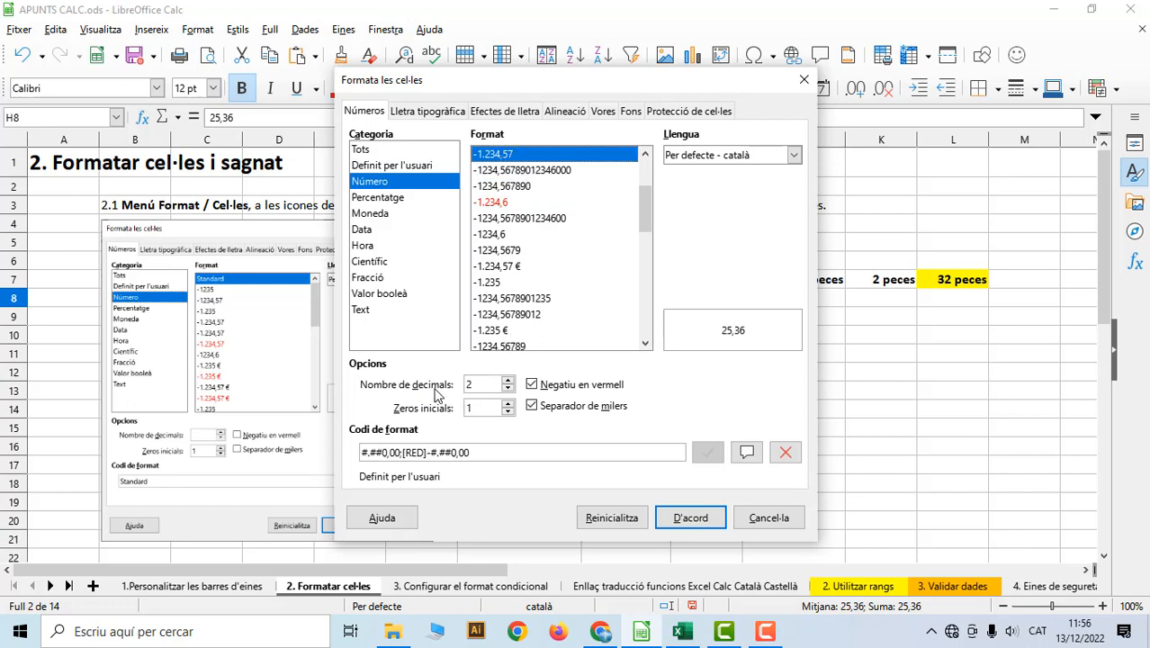
Try the red negatives and thousands separator options off and on, leave both enabled, and apply the format to H8.
left_click(532, 385)
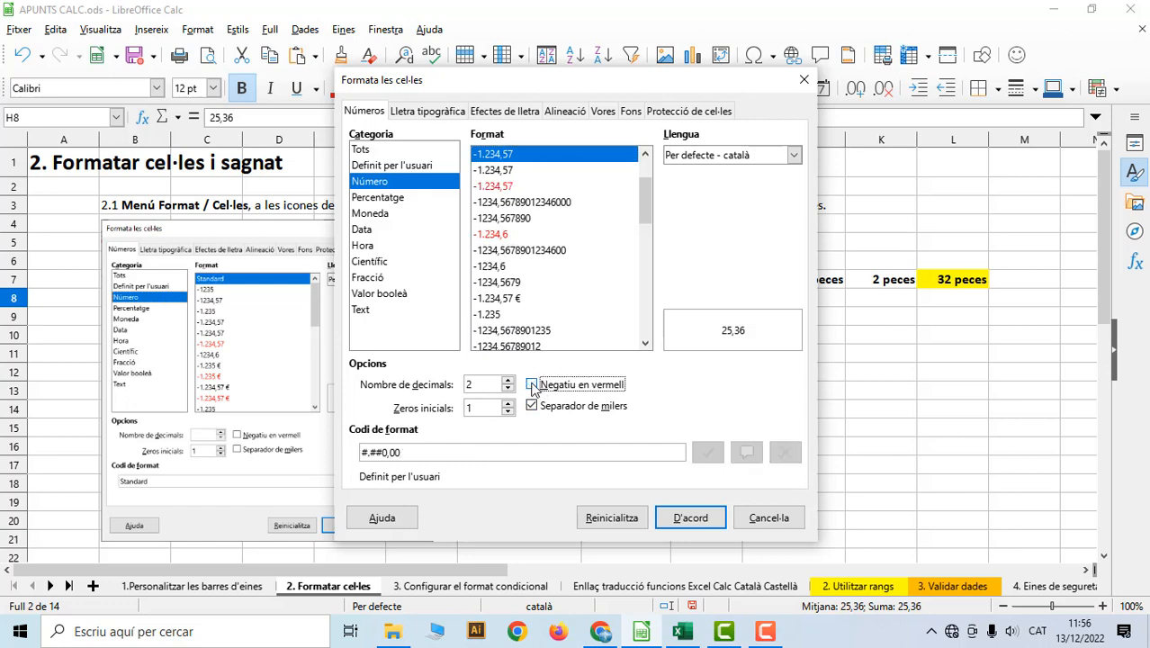
left_click(533, 385)
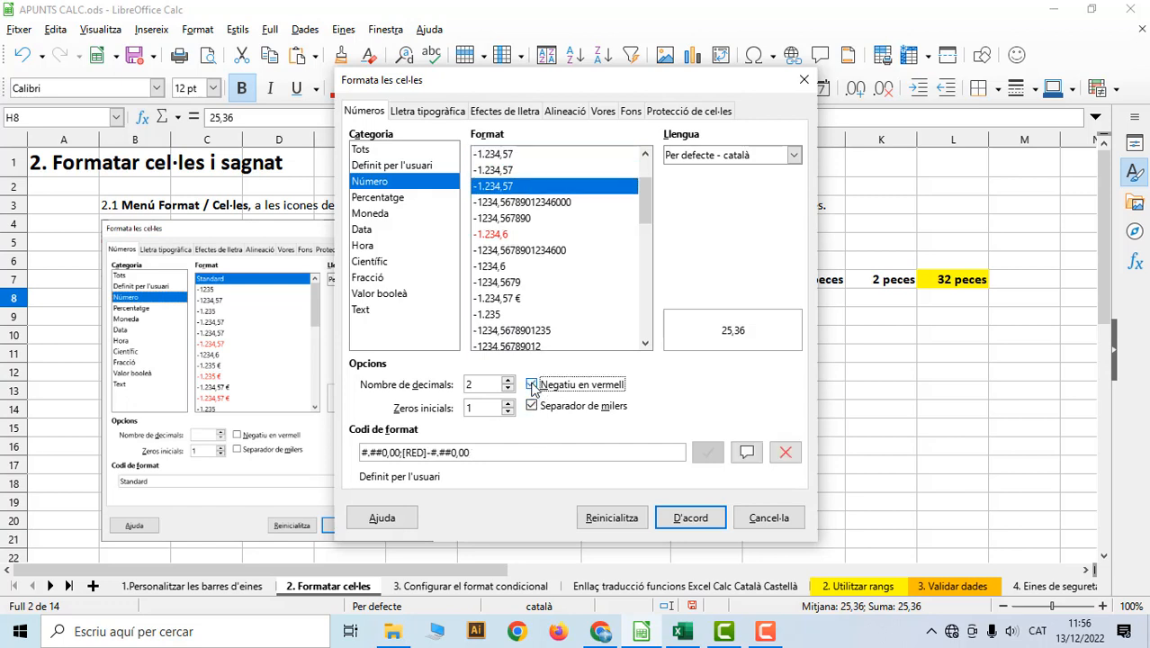
left_click_drag(362, 453, 477, 453)
left_click(568, 385)
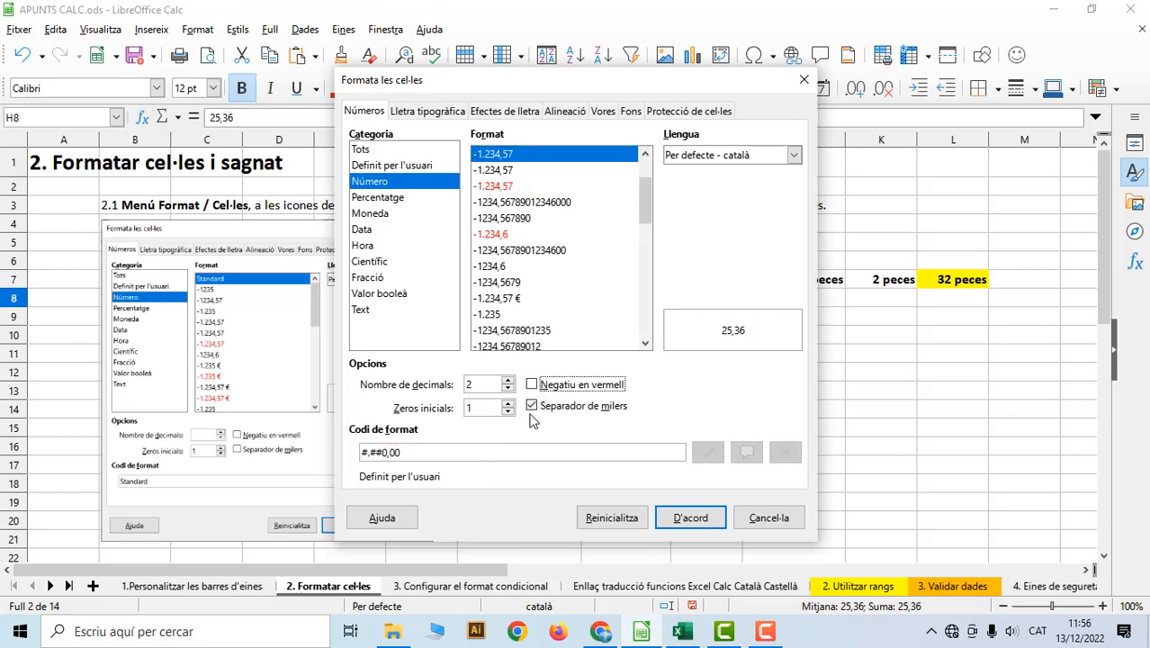
left_click(531, 407)
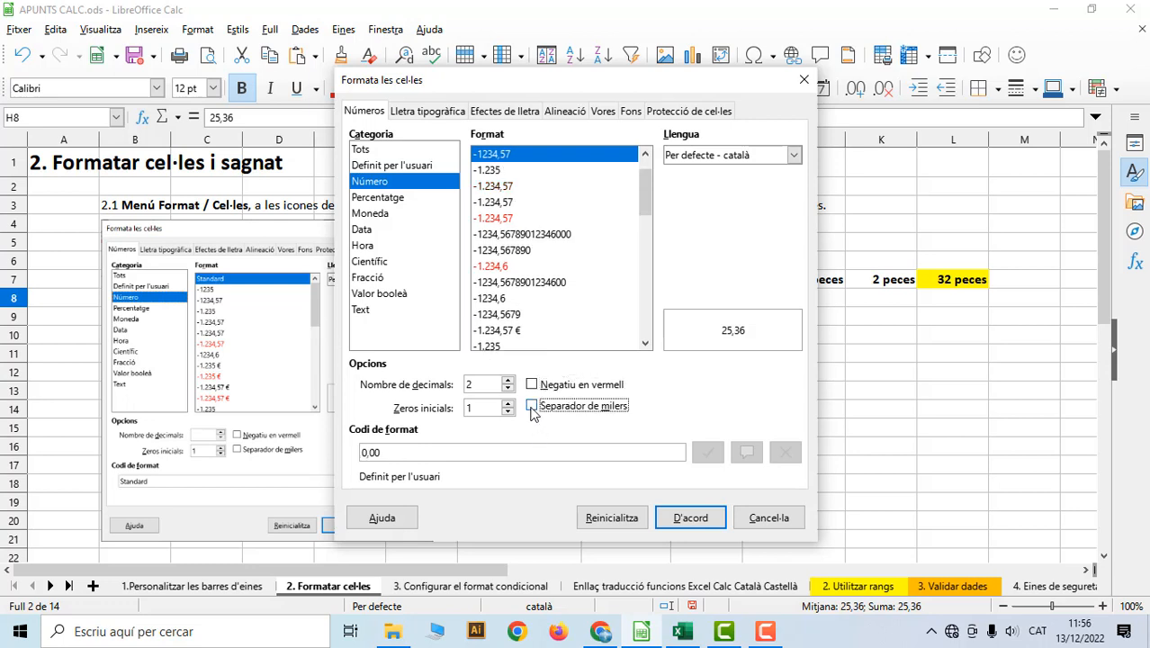
left_click(531, 406)
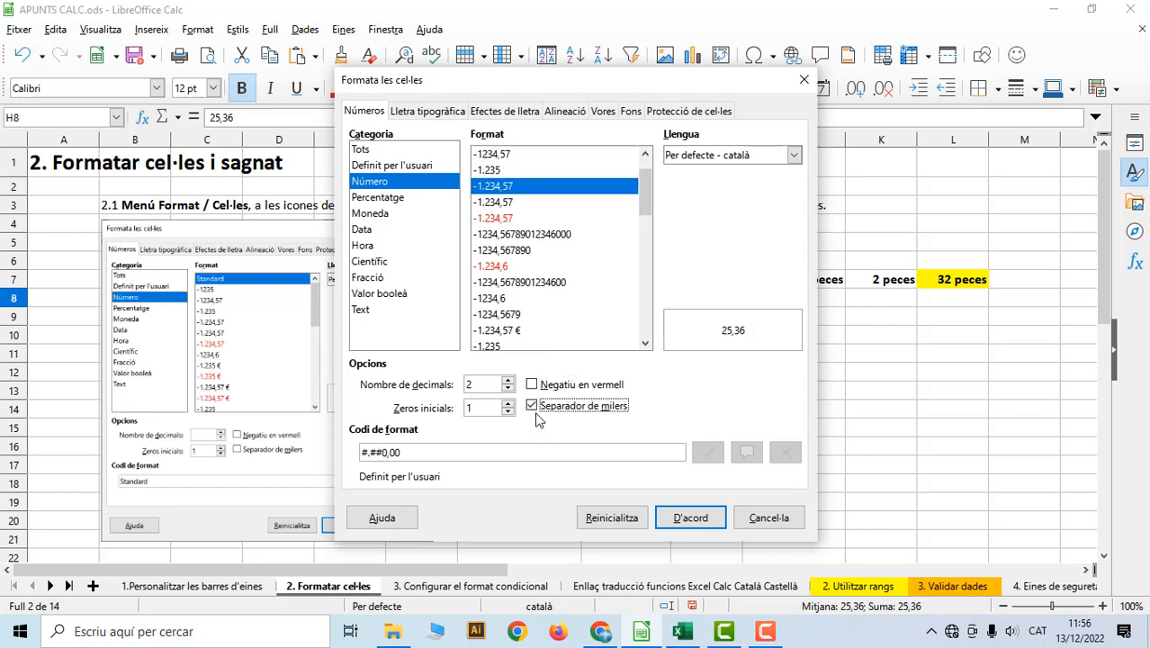
left_click(530, 384)
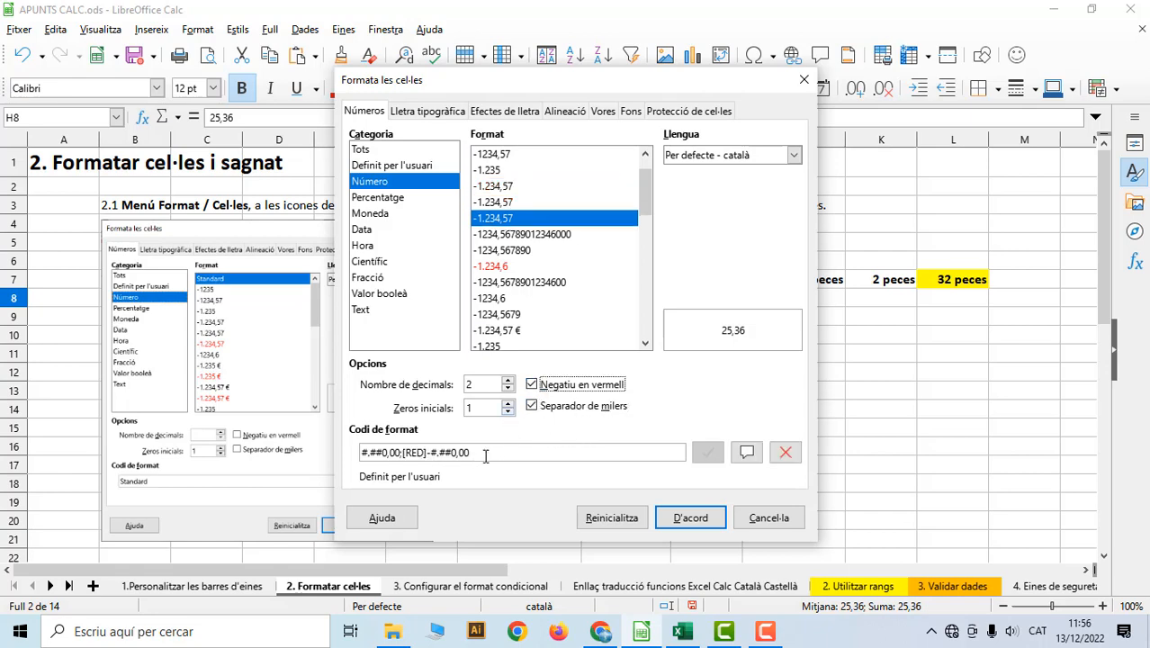
left_click(690, 518)
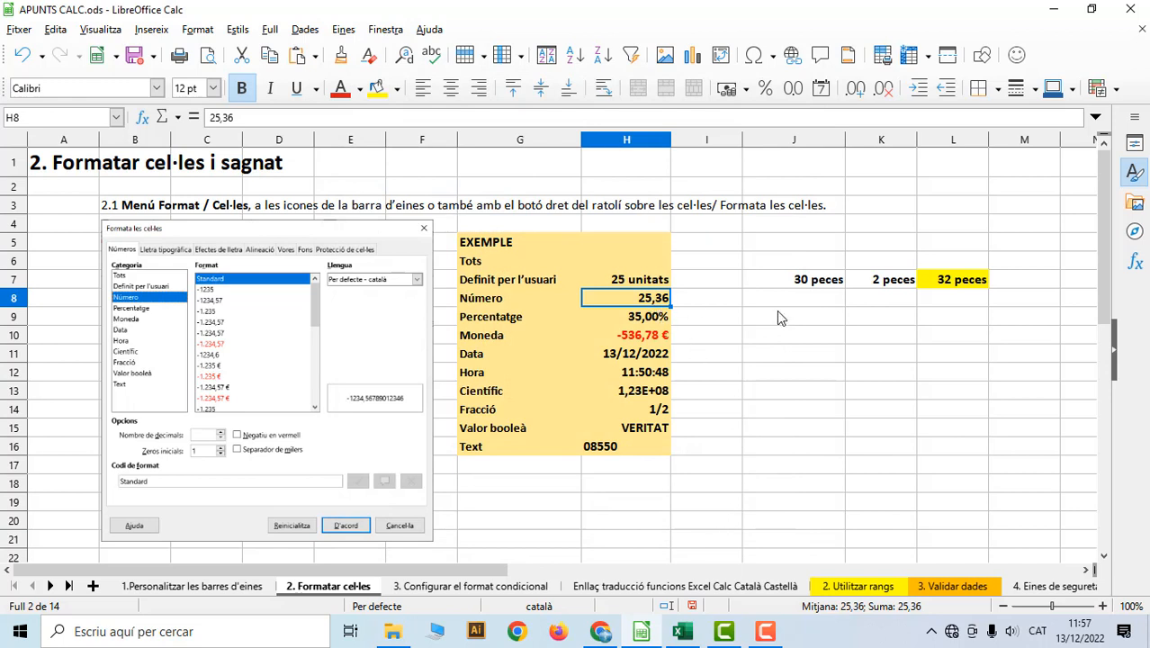
Enter -1250 in the number cell H8.
type("-")
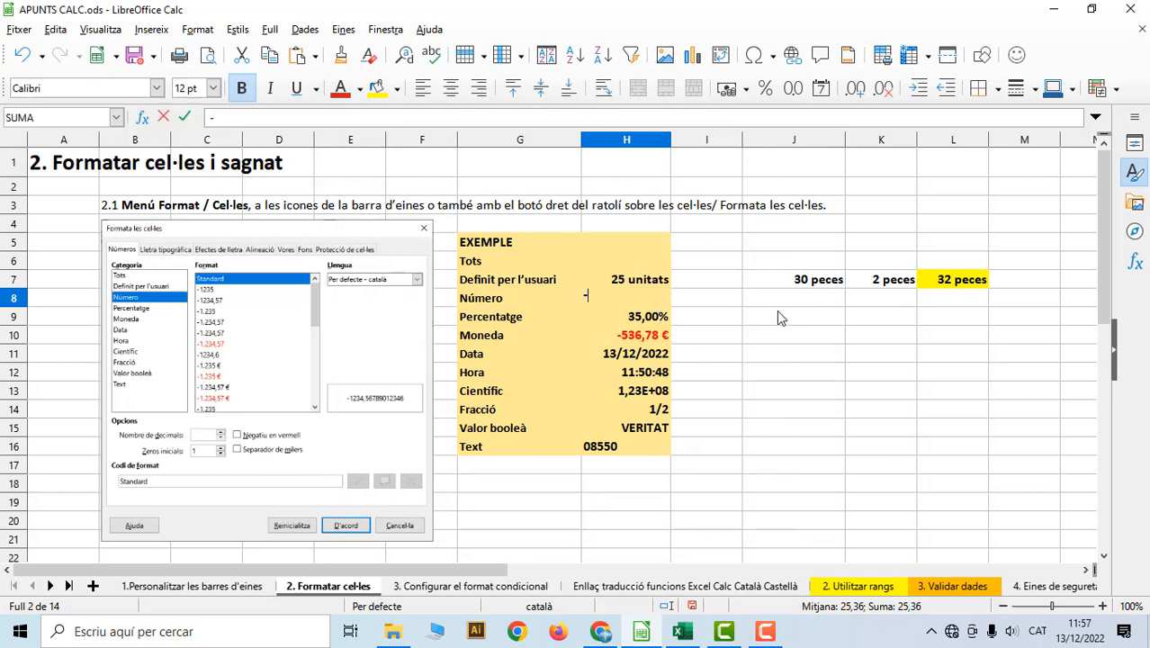
type("1250")
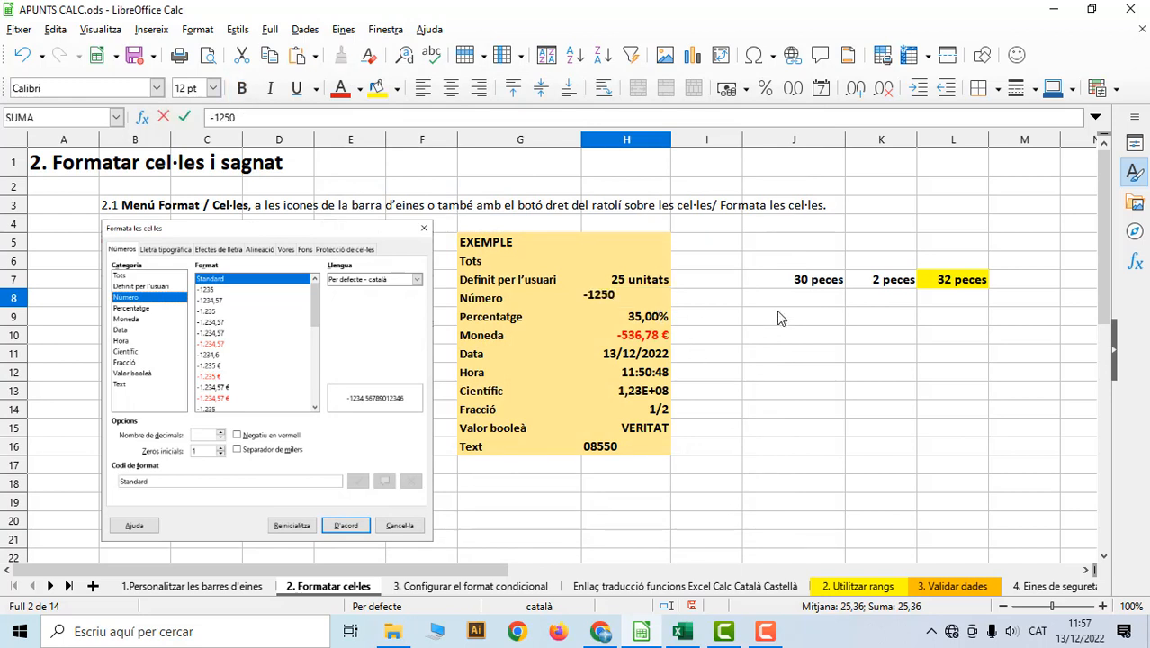
key("Return")
left_click(639, 306)
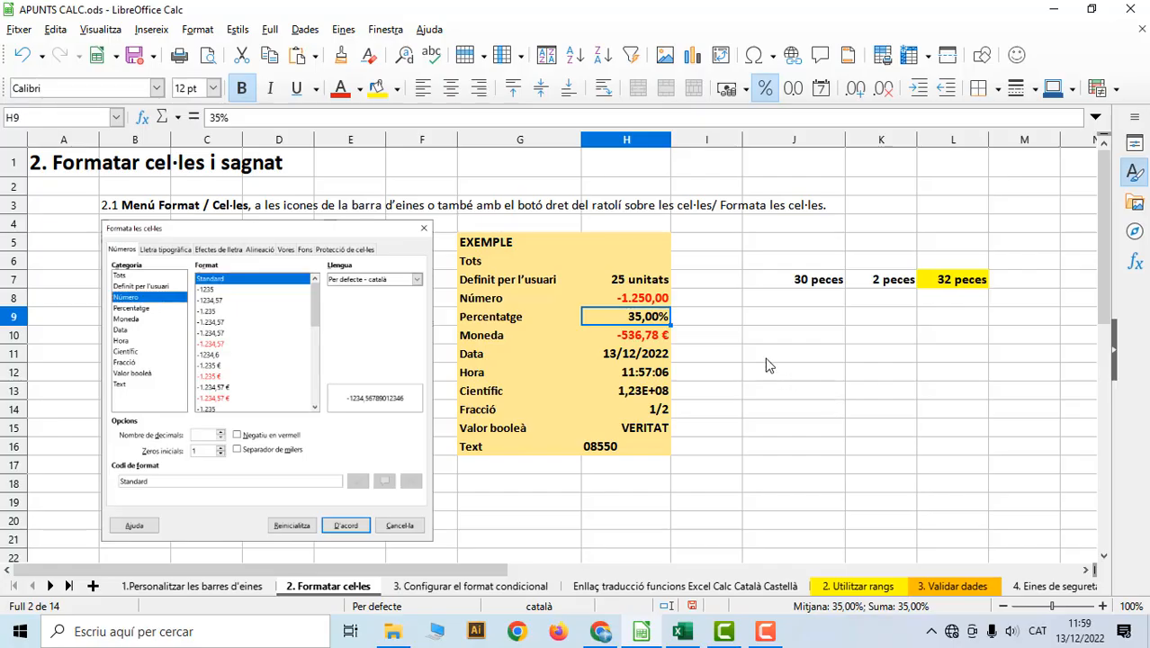
In the cell formatting of H9, compare the -13%, -12,95% and -13,0% percentage formats.
right_click(636, 324)
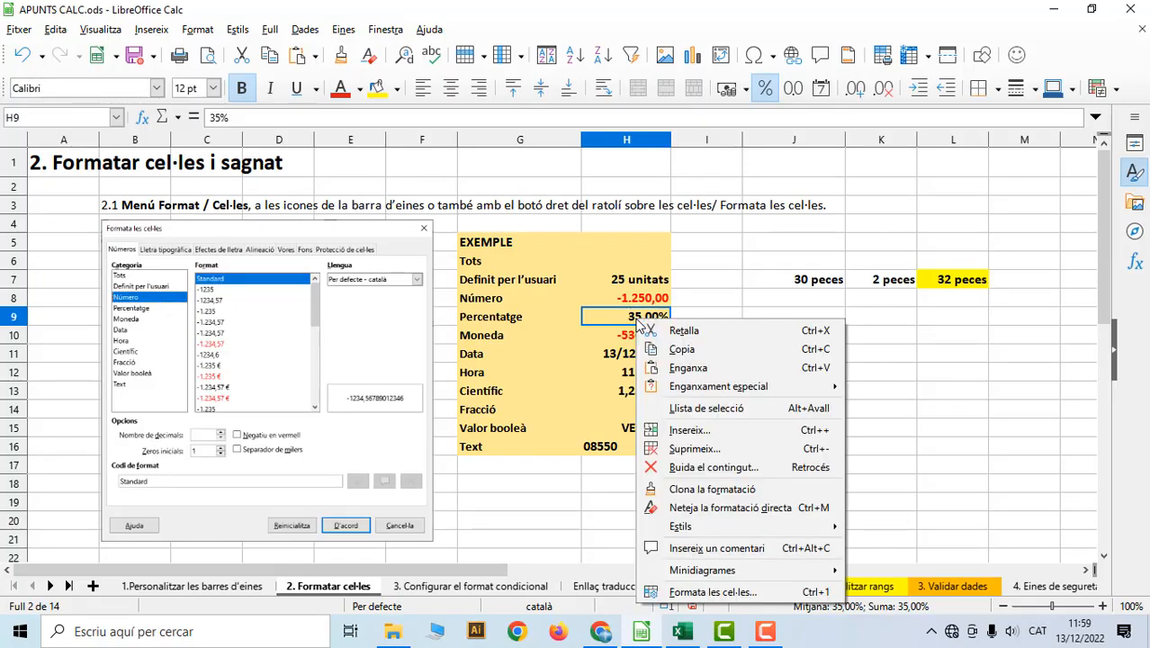
left_click(724, 596)
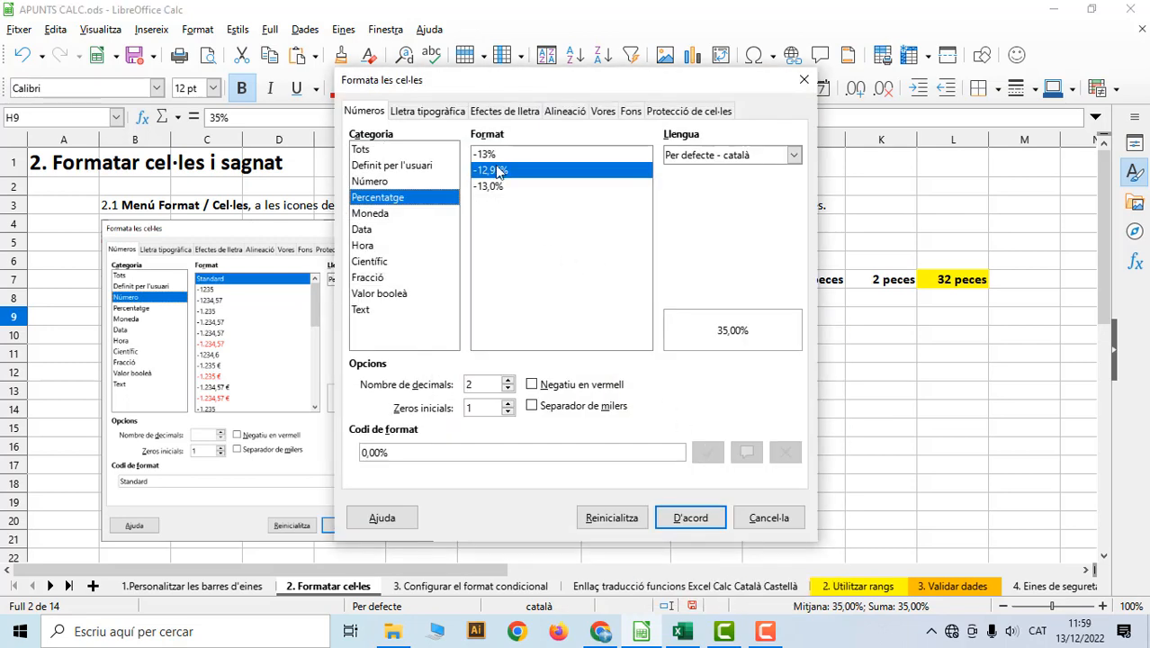
left_click(488, 157)
left_click(499, 171)
left_click(498, 155)
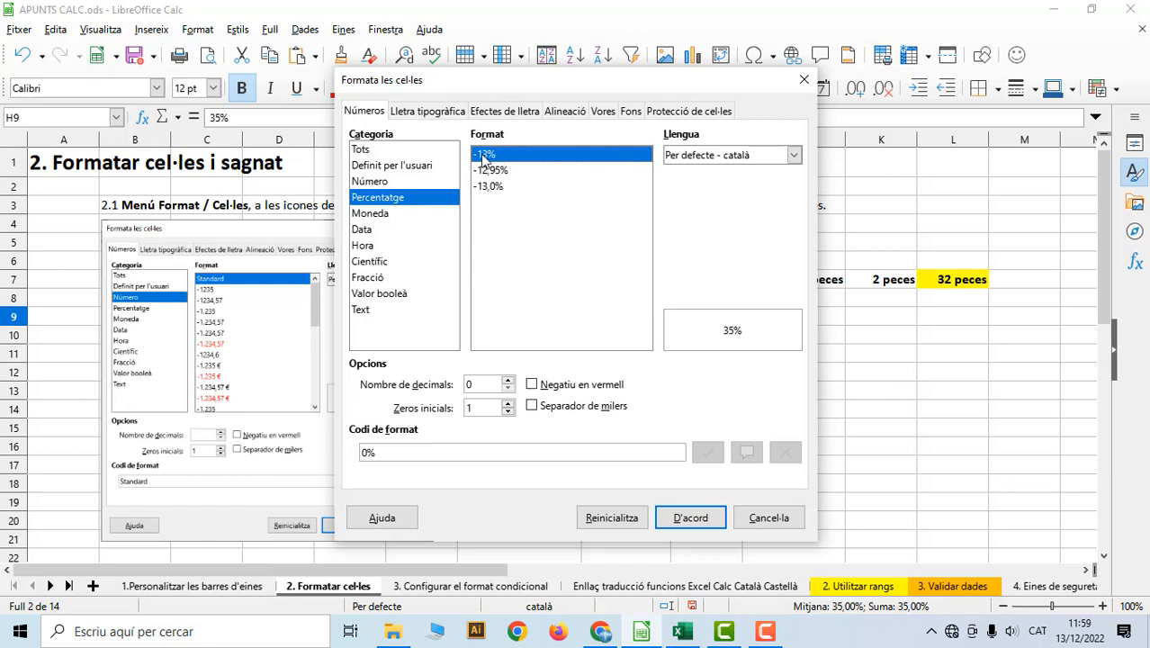
left_click(494, 171)
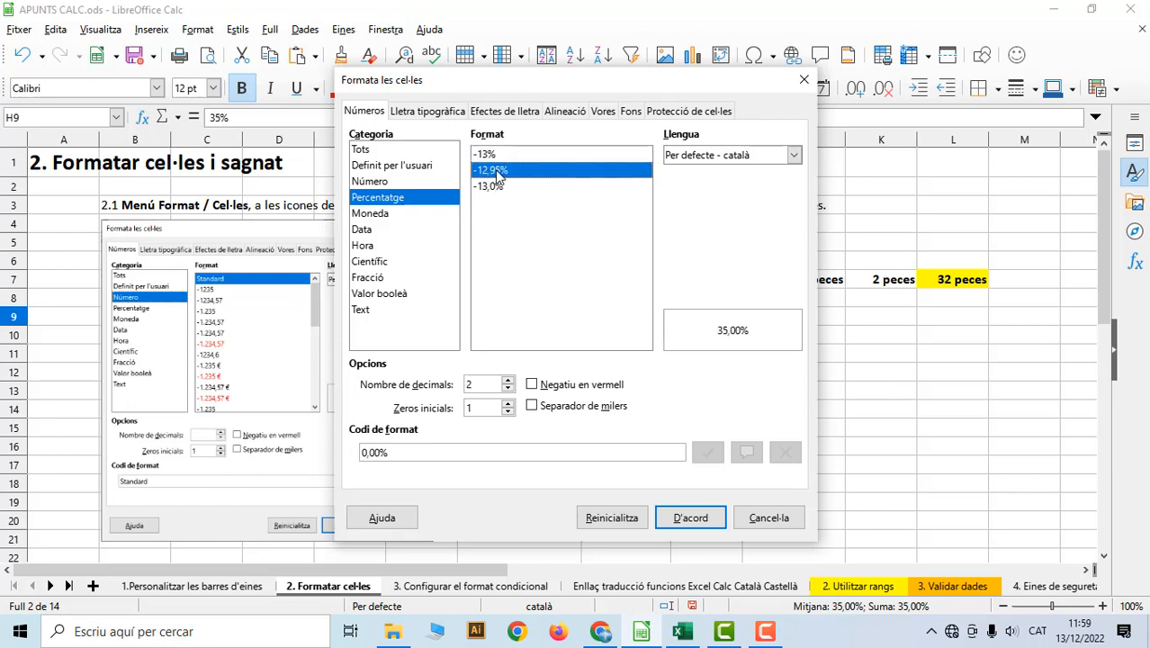
left_click(492, 187)
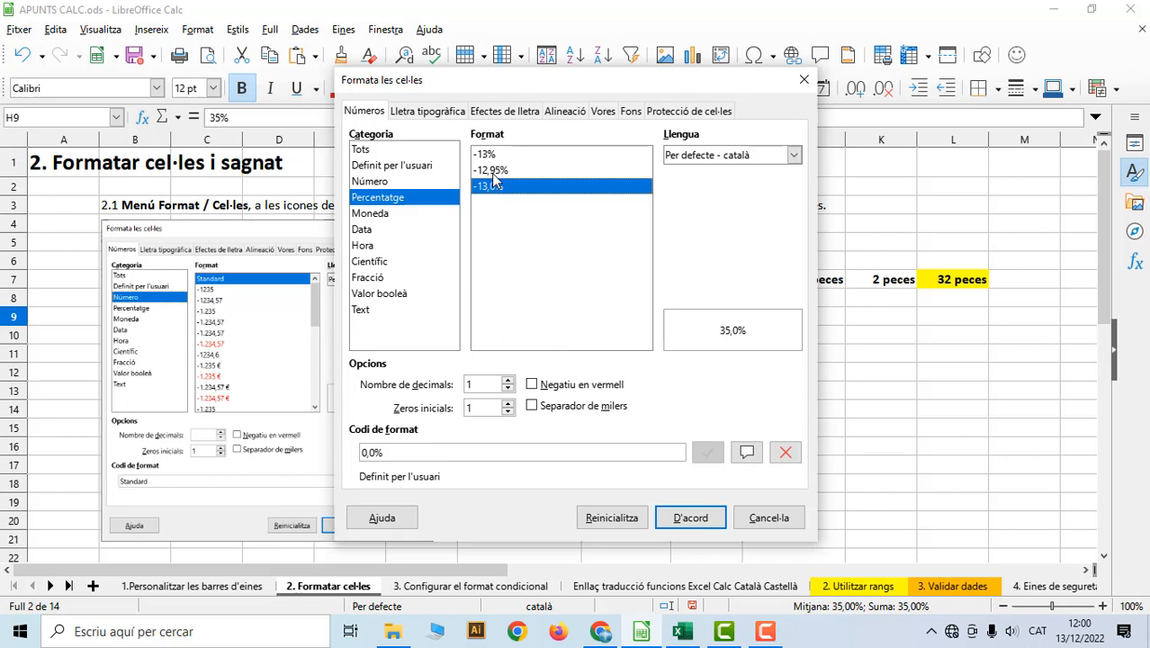
key("Up")
key("Up")
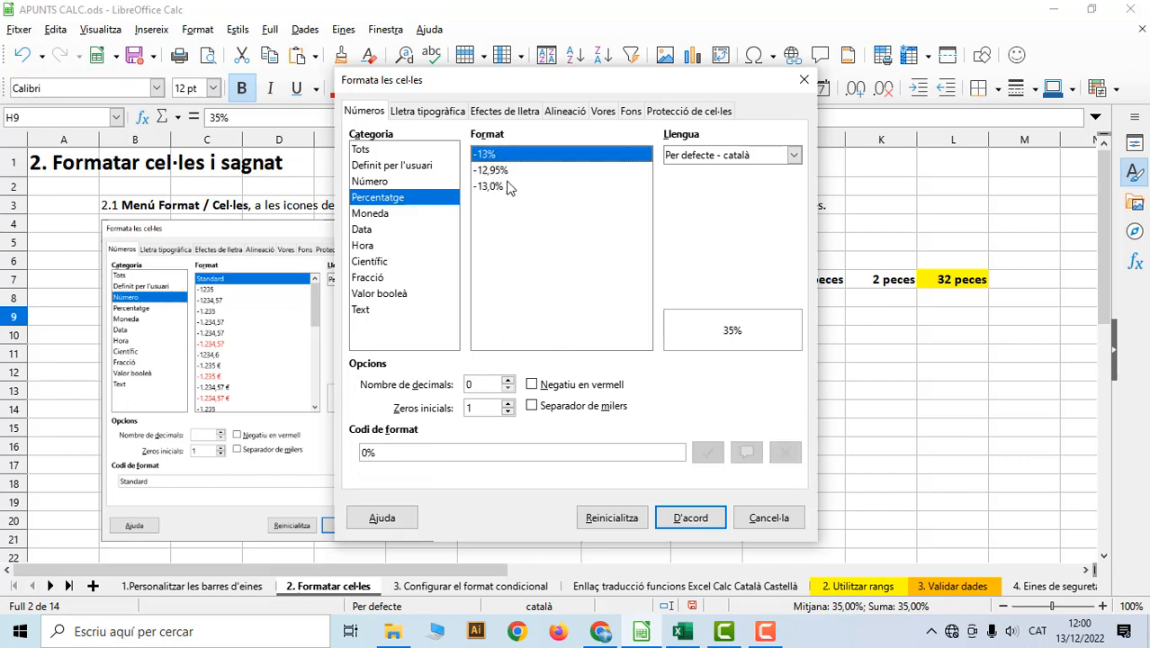
Try raising the percentage format to three decimal places and reduce it to one.
double_click(508, 381)
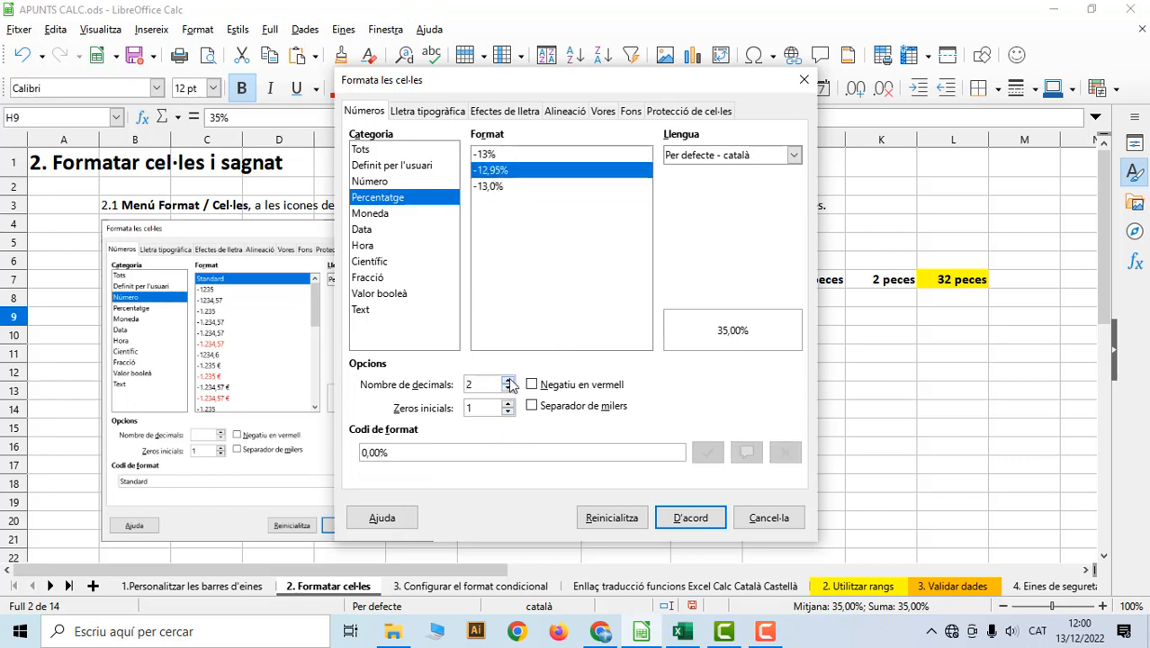
left_click(508, 380)
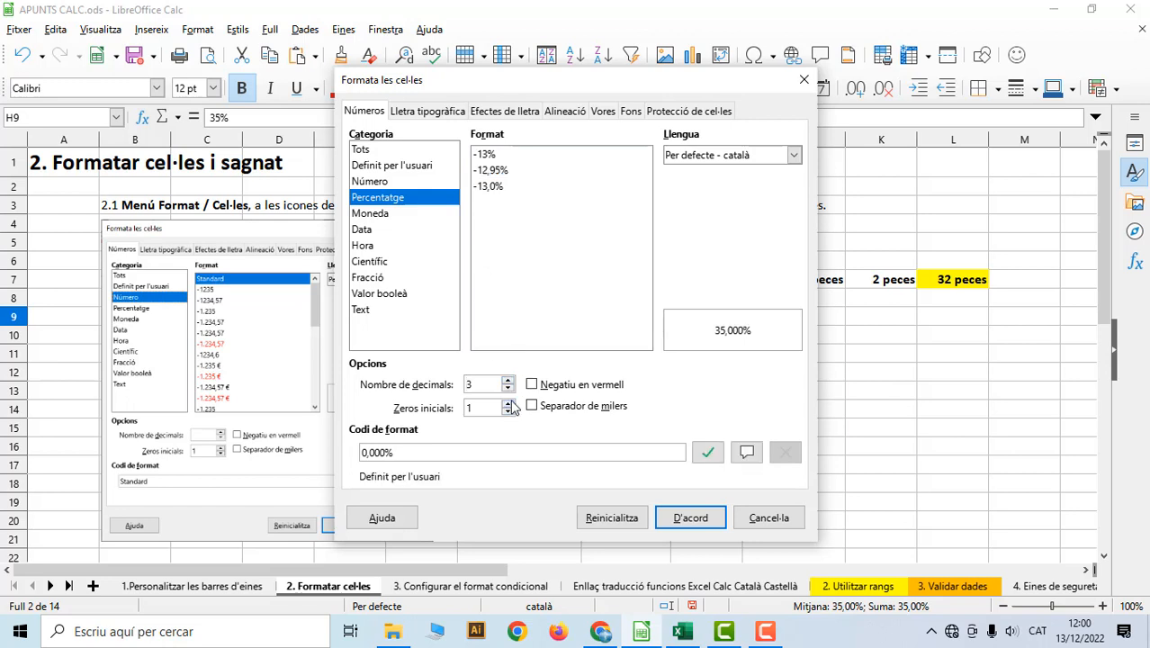
left_click(507, 388)
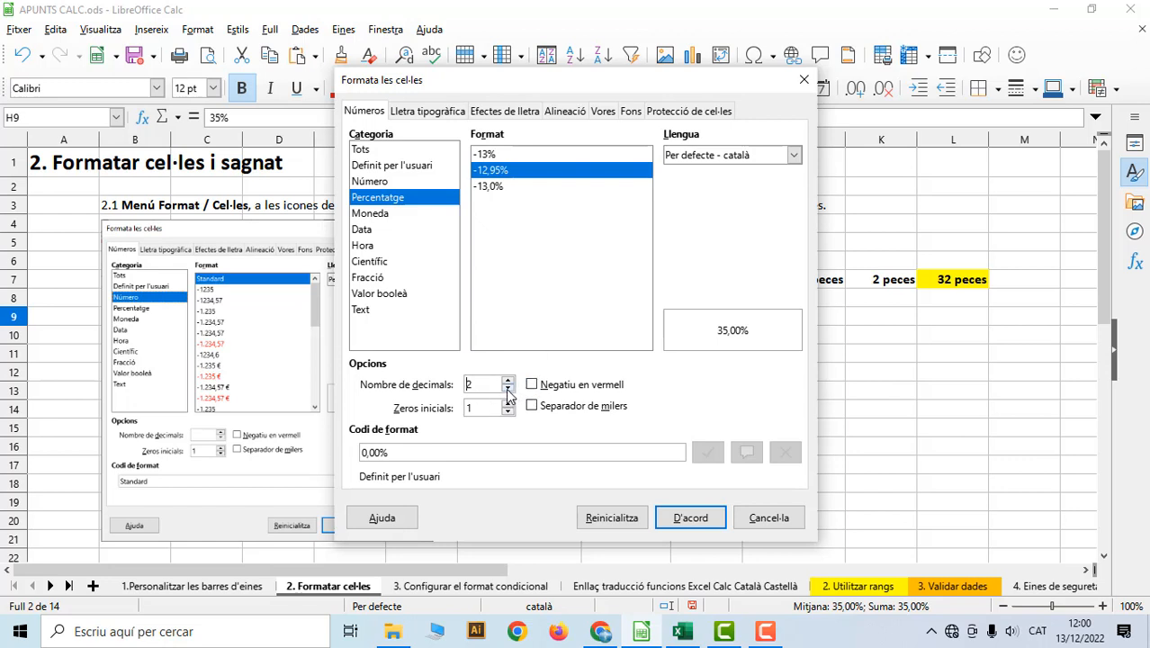
left_click(508, 389)
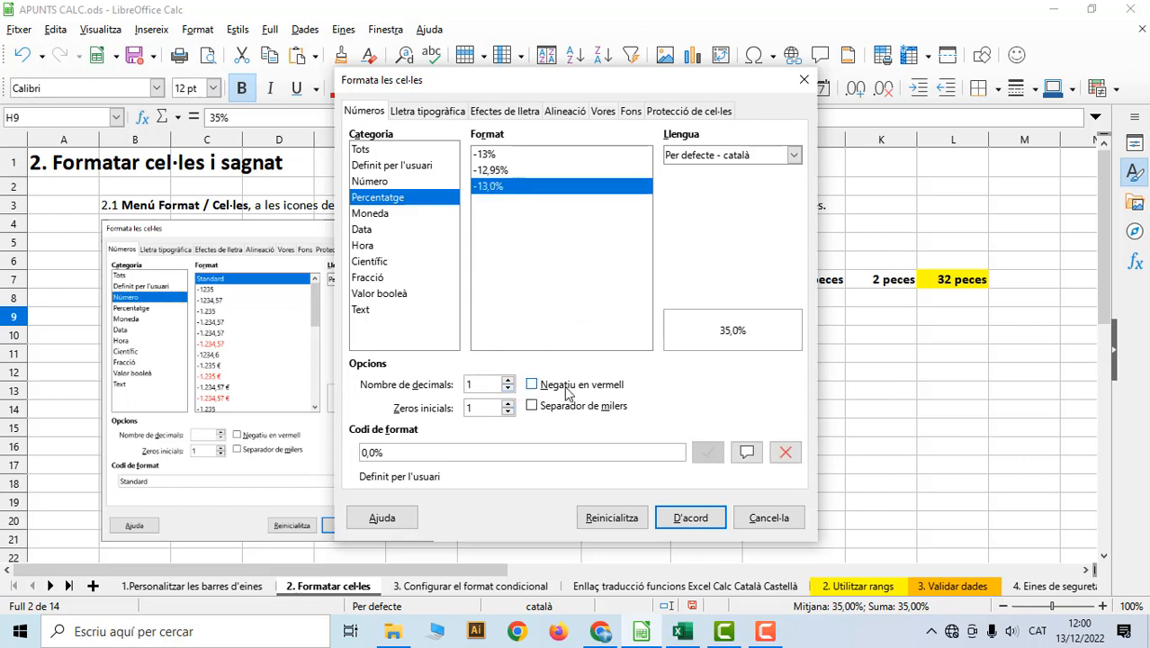
Try red negatives on the percentage format, and switch the thousands separator on and off.
left_click(531, 385)
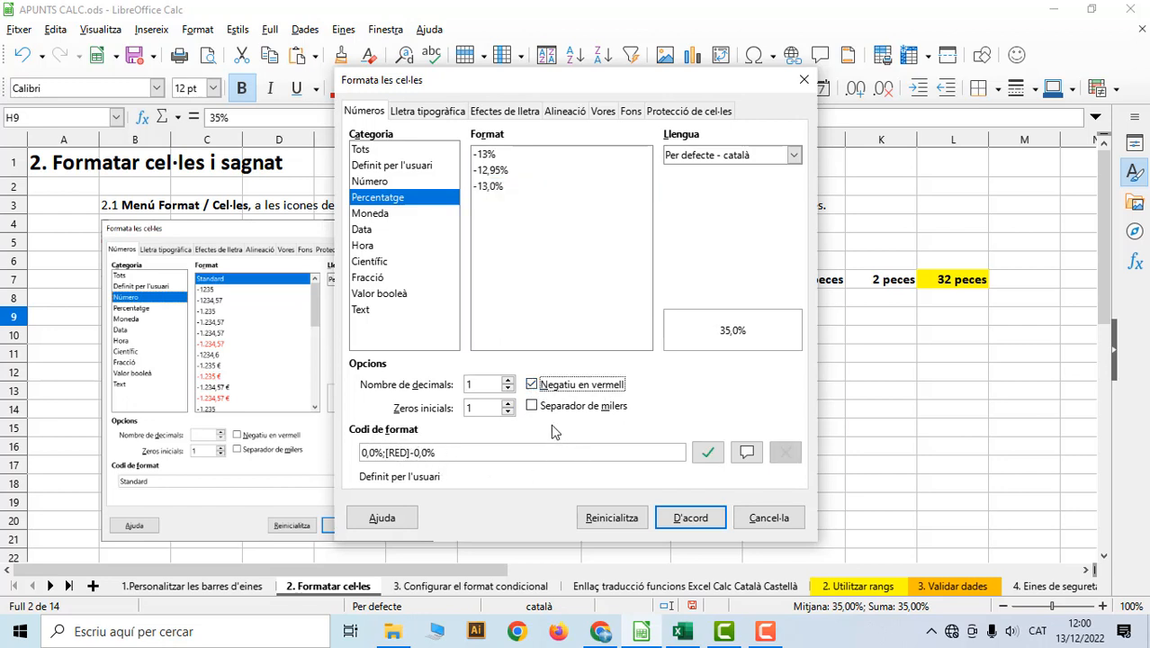
left_click(532, 406)
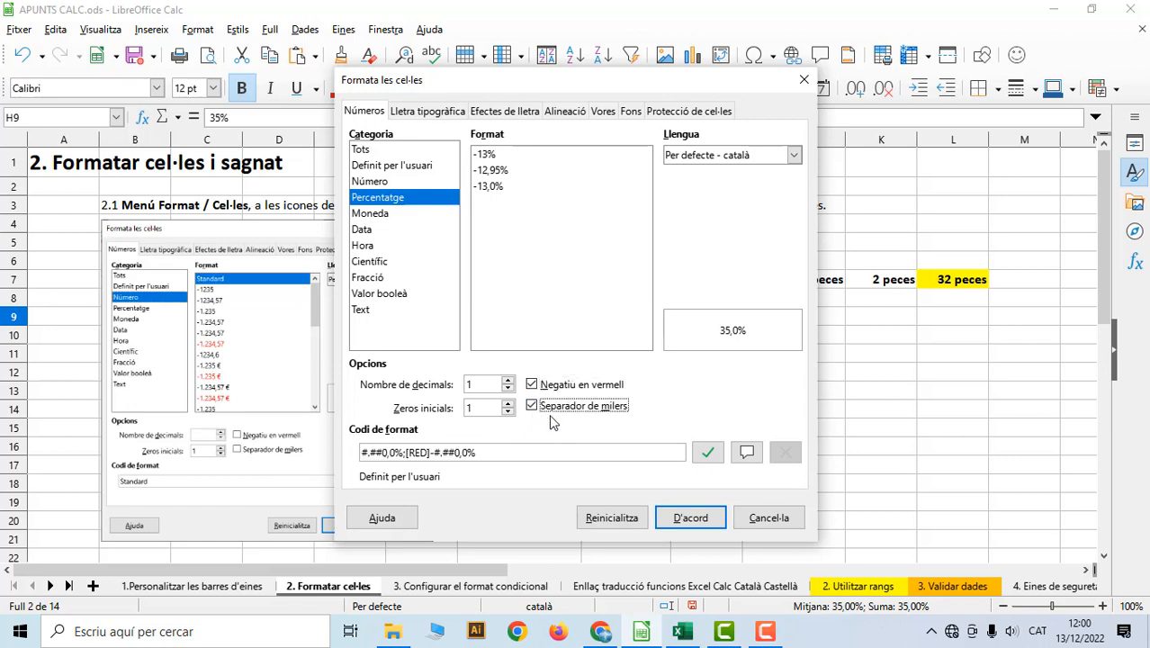
left_click(532, 407)
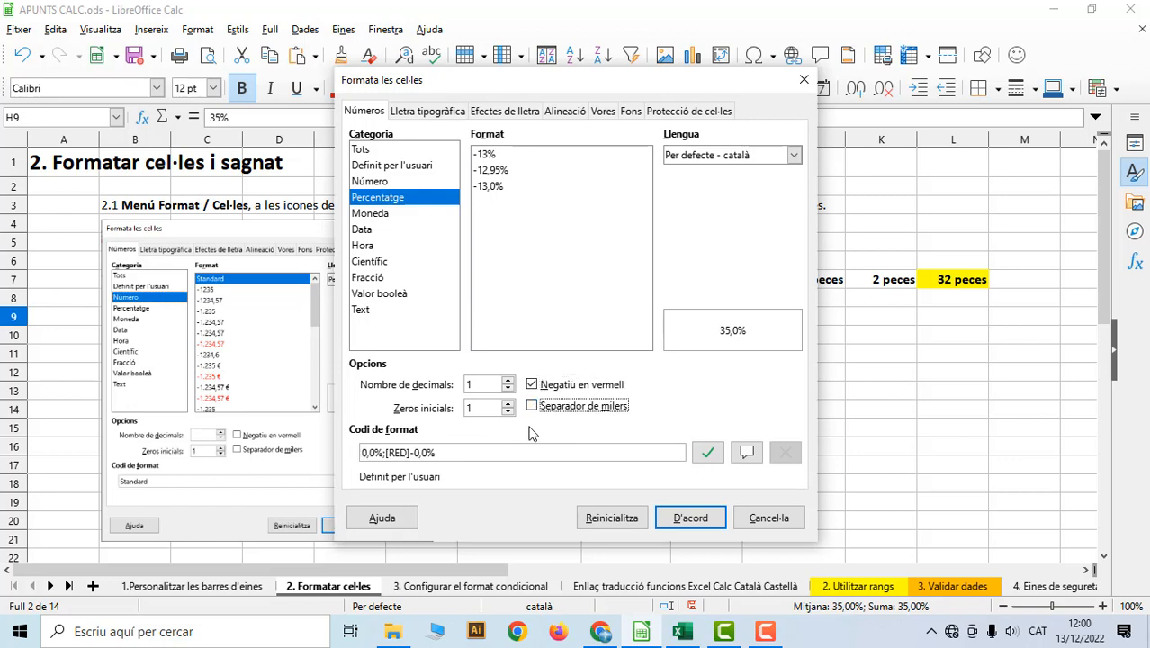
left_click(529, 424)
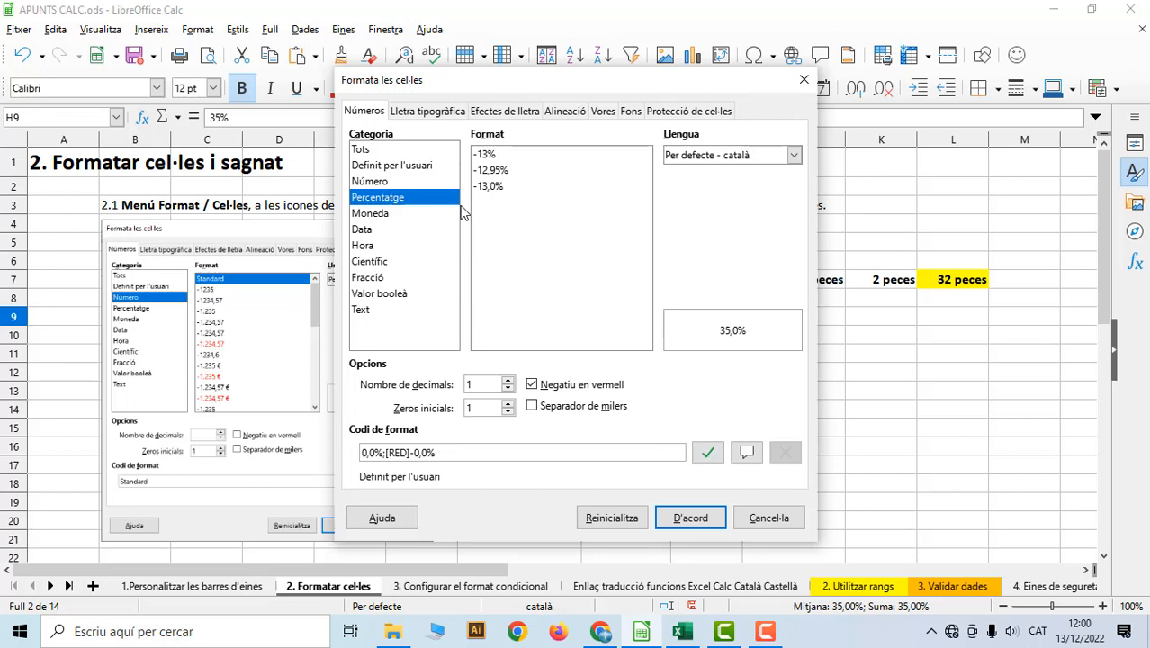
Choose the -13,0% format with red negatives, add it as user-defined format 0,0%;[RED]-0,0%, and apply it to H9.
left_click(491, 158)
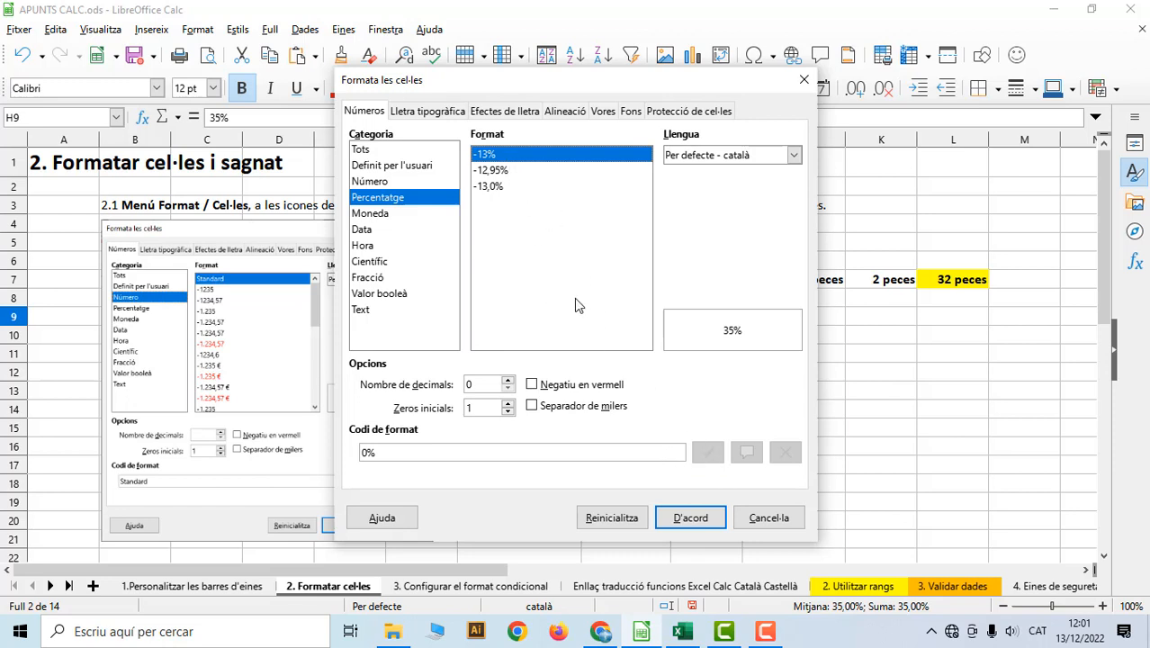
left_click(495, 170)
left_click(490, 189)
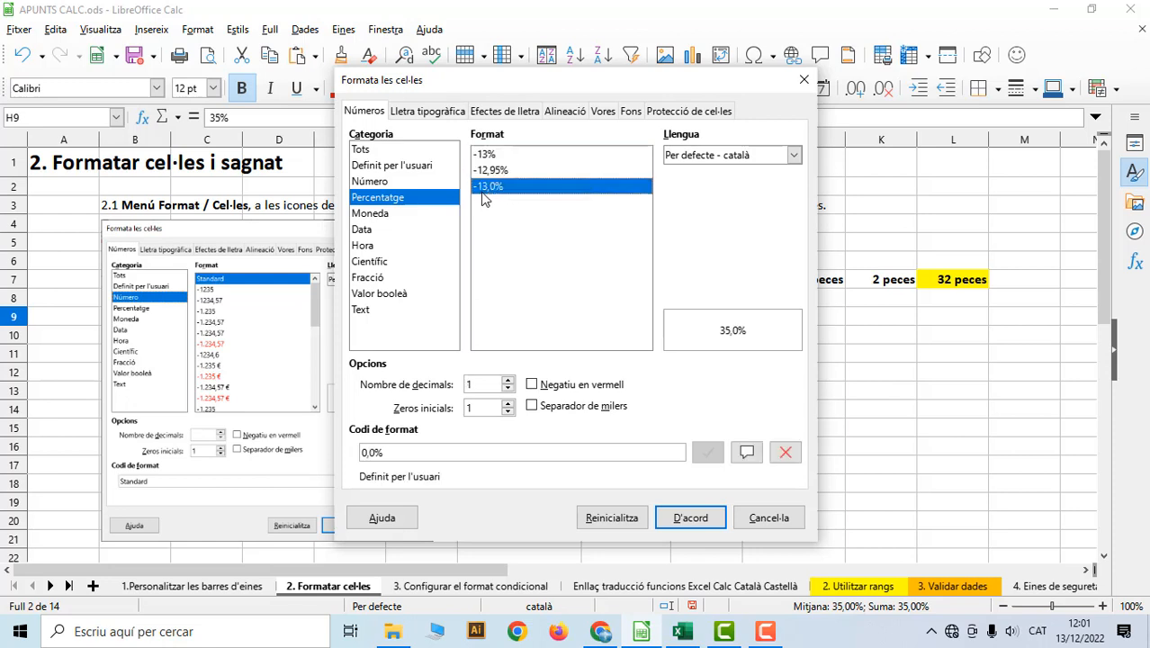
left_click(532, 384)
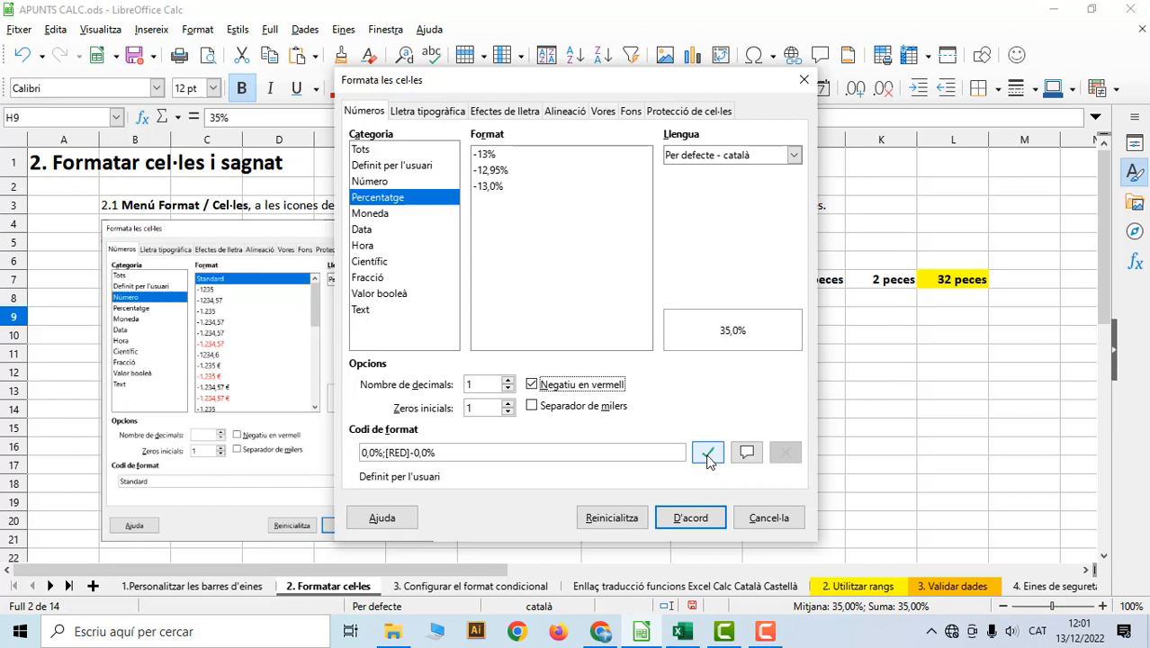
left_click(708, 454)
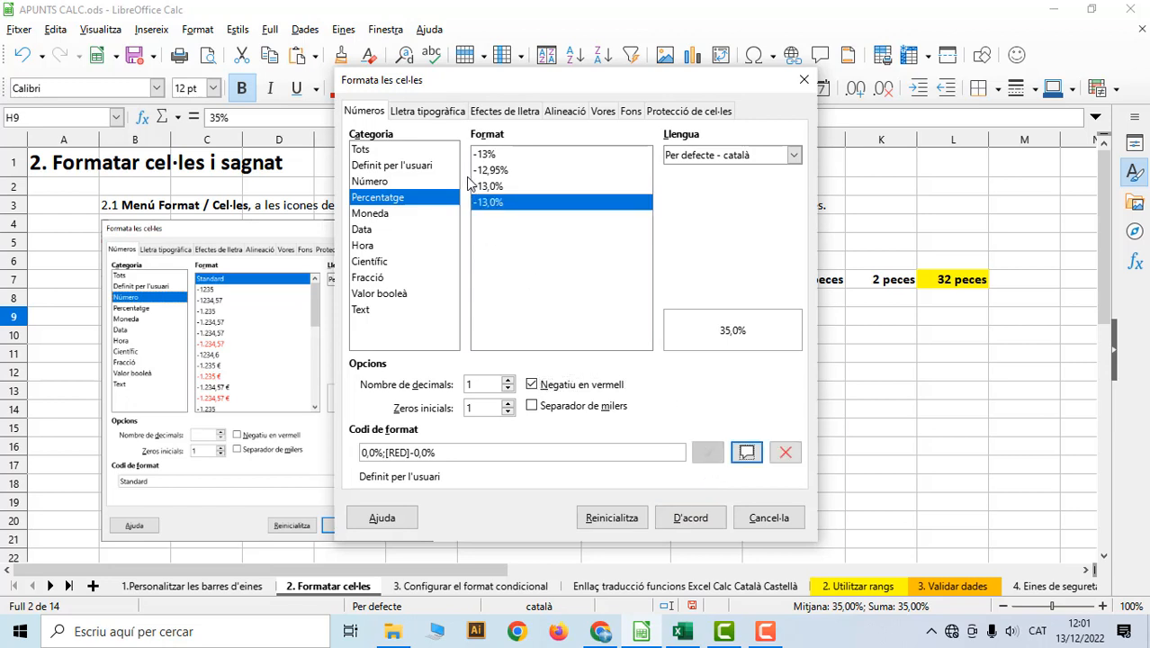
left_click(685, 517)
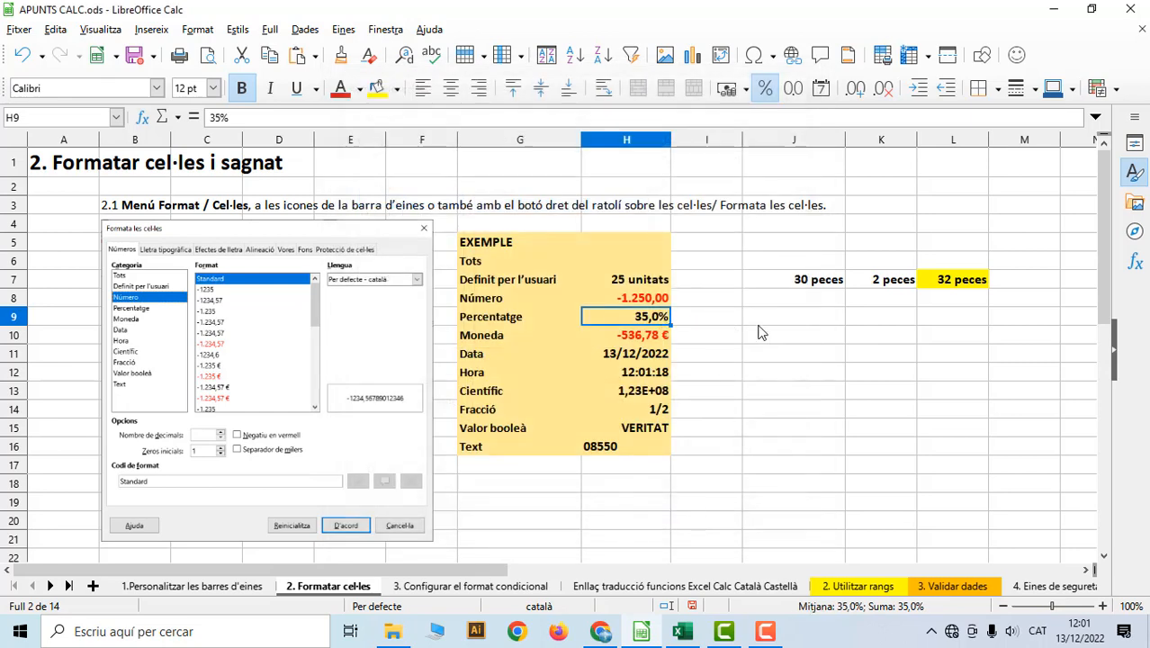
Enter -12% in the percentage cell H9.
type("-12")
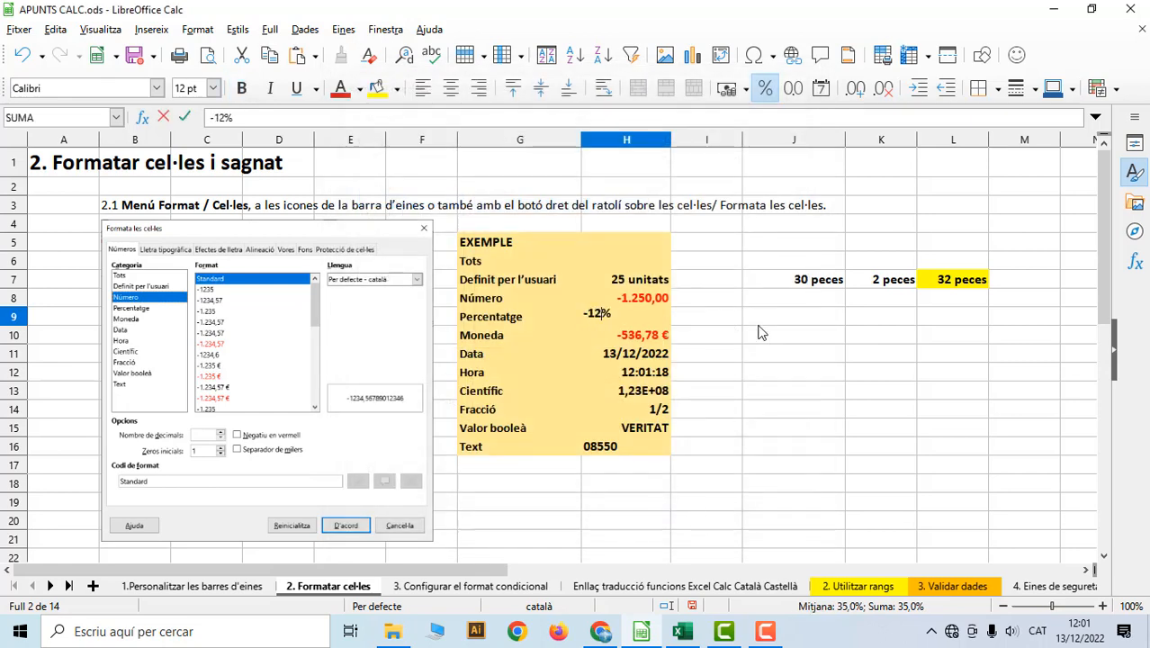
key("Return")
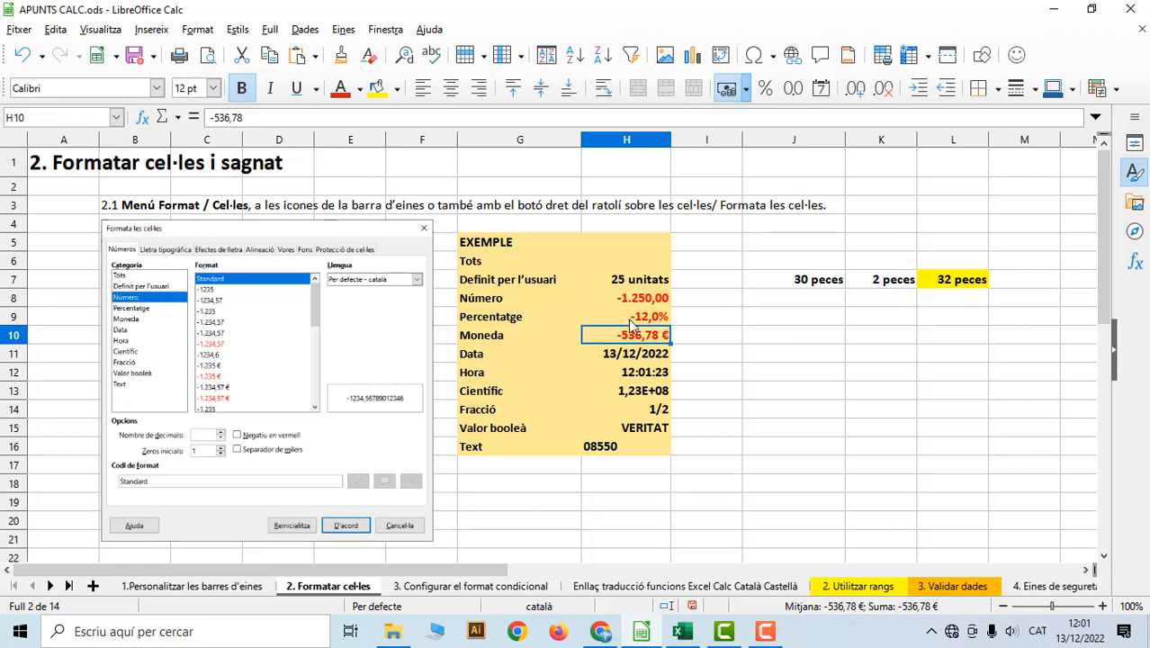
key("Up")
In the cell formatting of the currency cell H10, choose the USD $ anglès (EUA) currency.
right_click(656, 346)
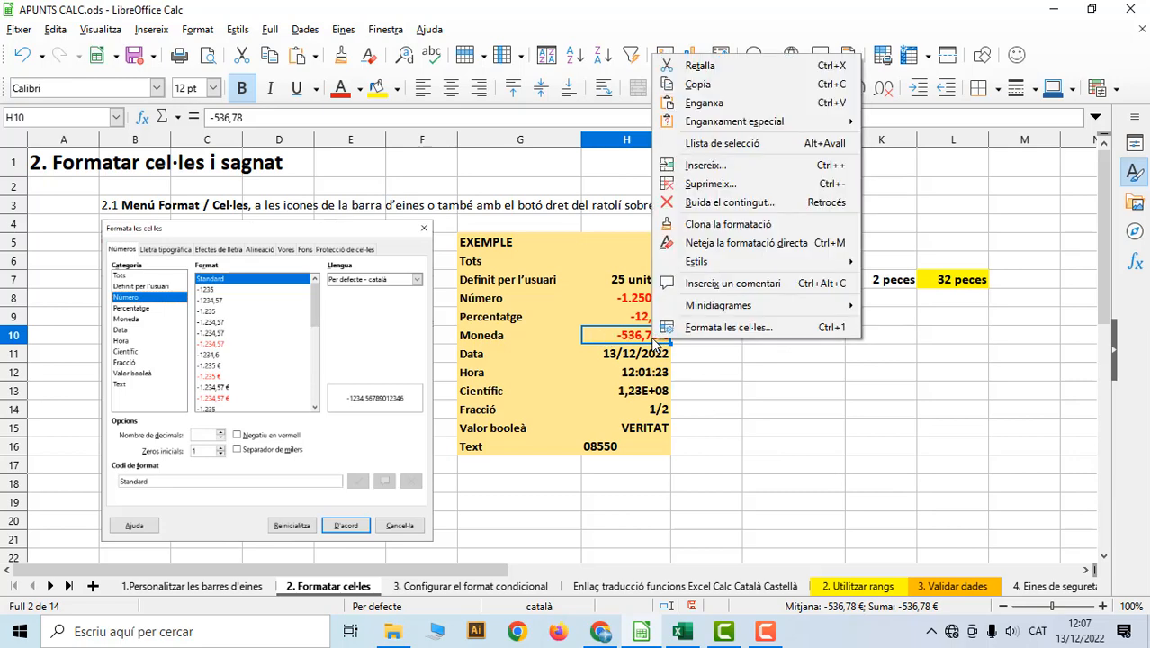
left_click(724, 327)
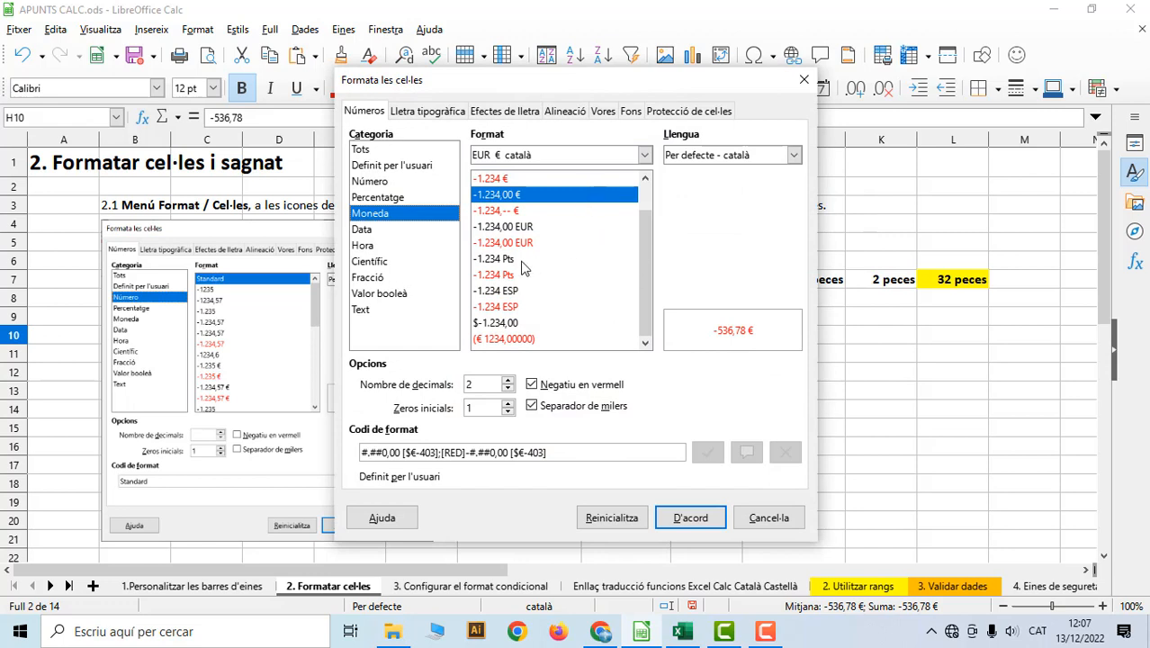
left_click_drag(637, 225, 648, 196)
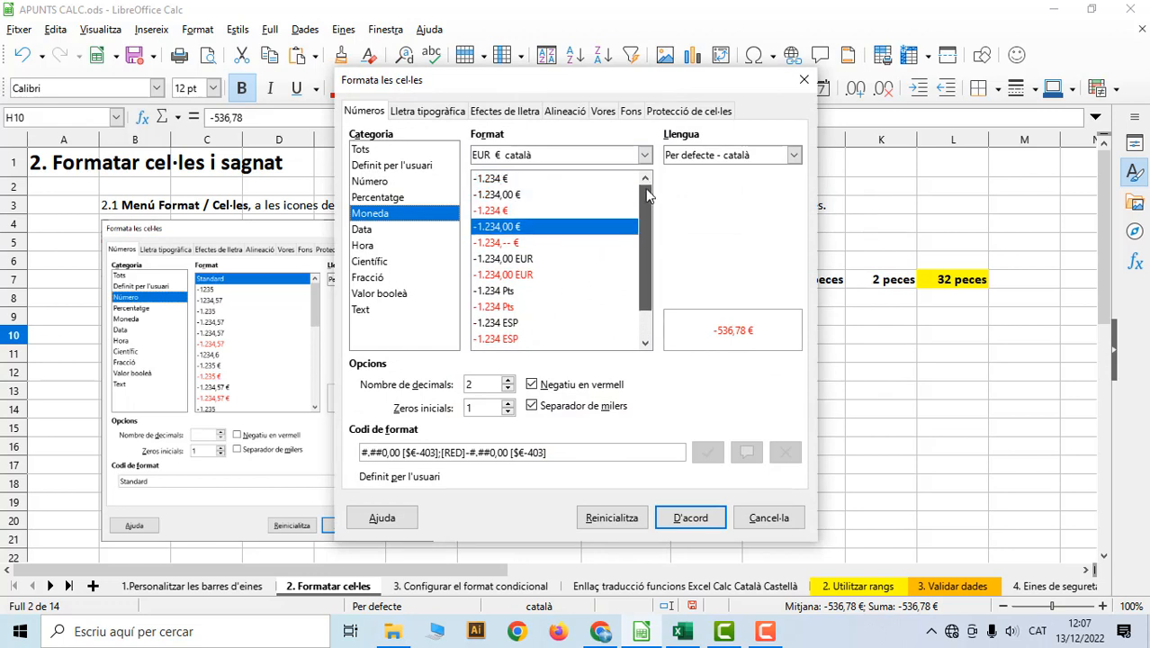
left_click(571, 156)
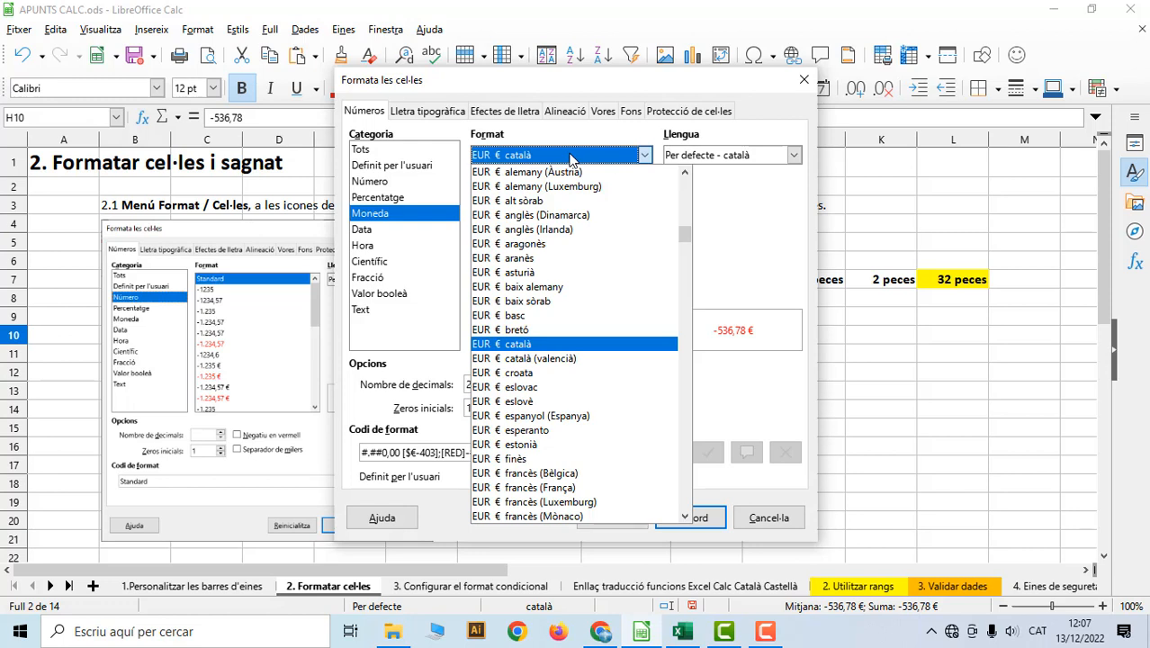
key("u")
key("s")
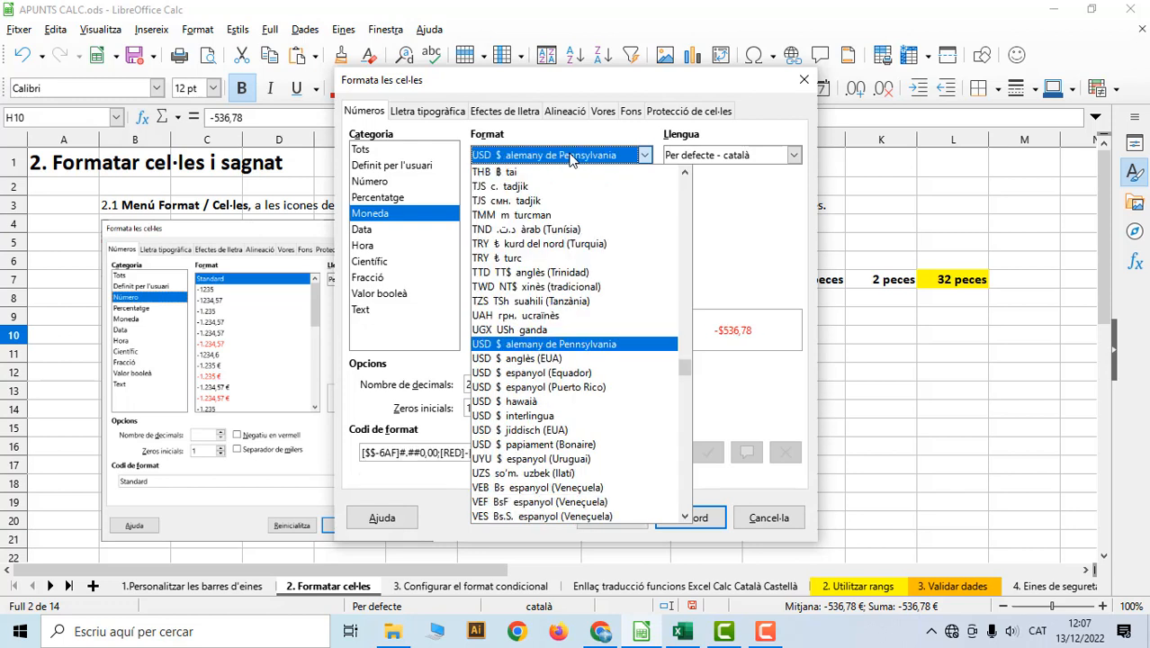
left_click(527, 364)
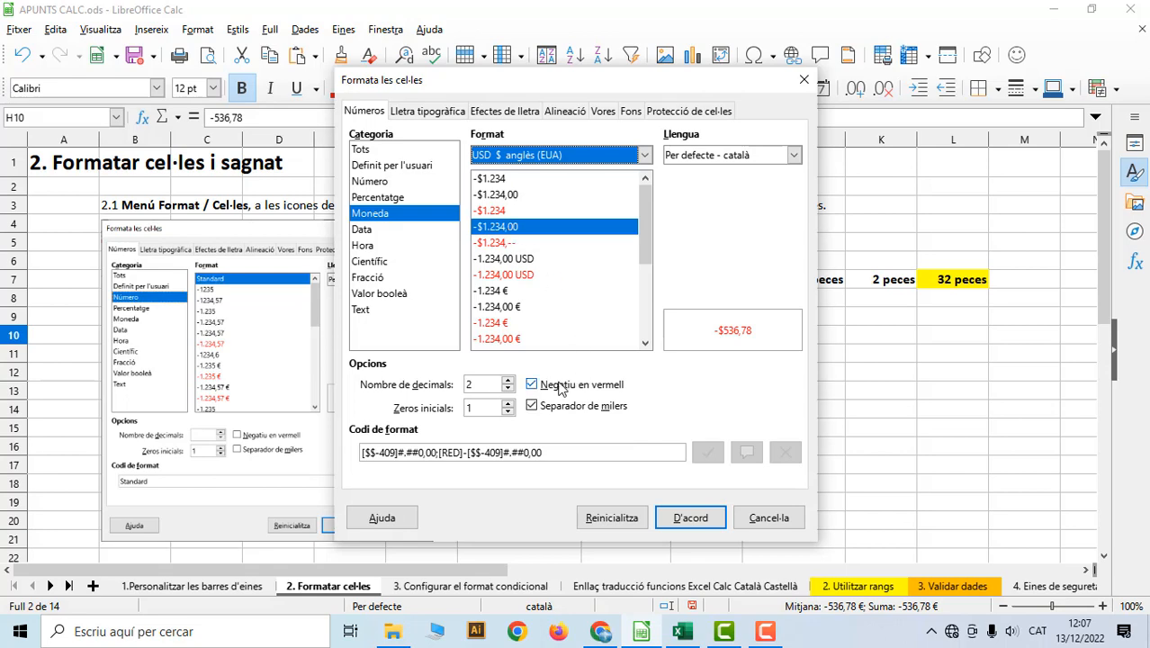
Switch the thousands separator off and on again, and apply the dollar format to H10.
left_click(534, 408)
left_click(534, 407)
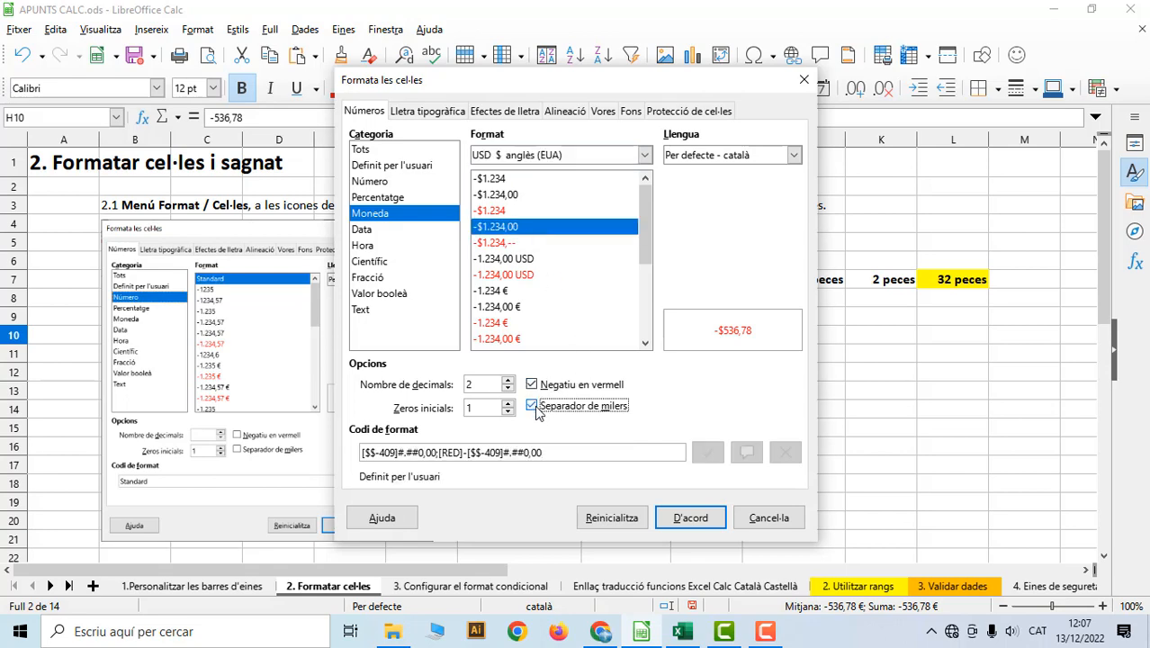
left_click(694, 520)
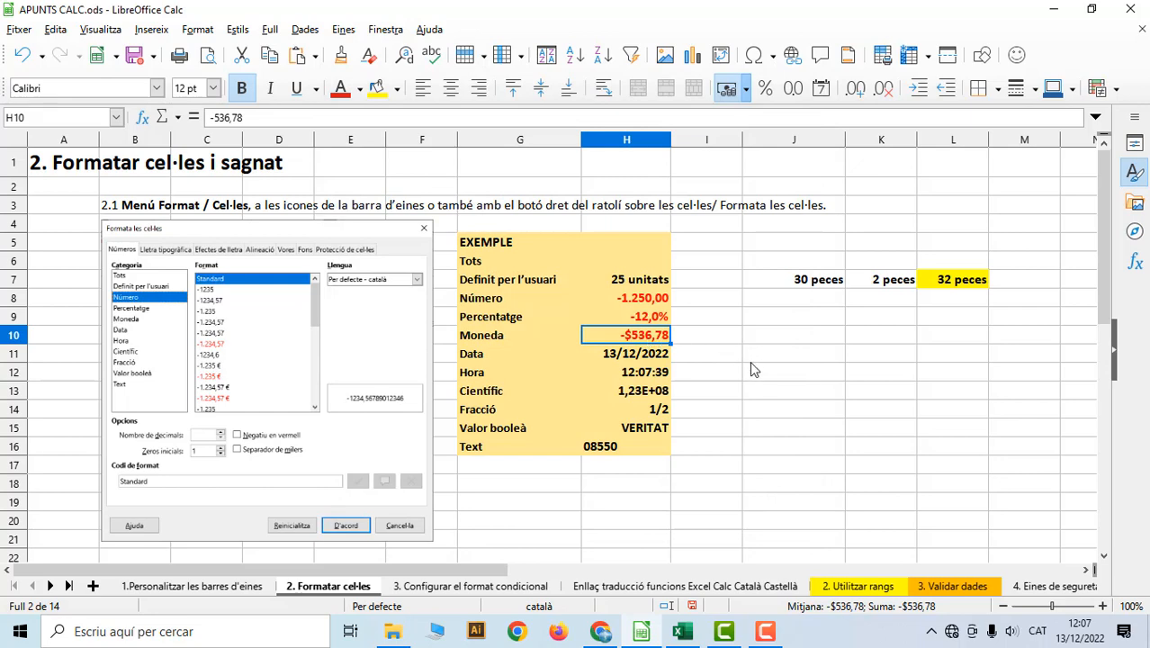
Change the currency format of H10 to the red -1.234,00 USD format.
right_click(655, 335)
left_click(711, 324)
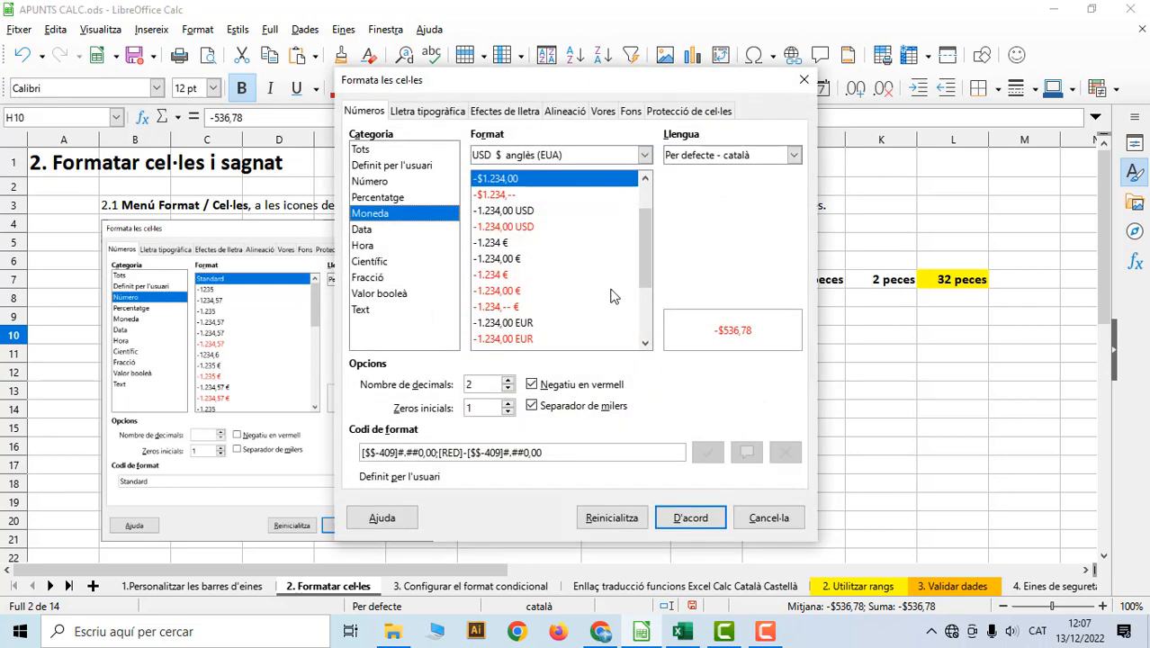
left_click(530, 227)
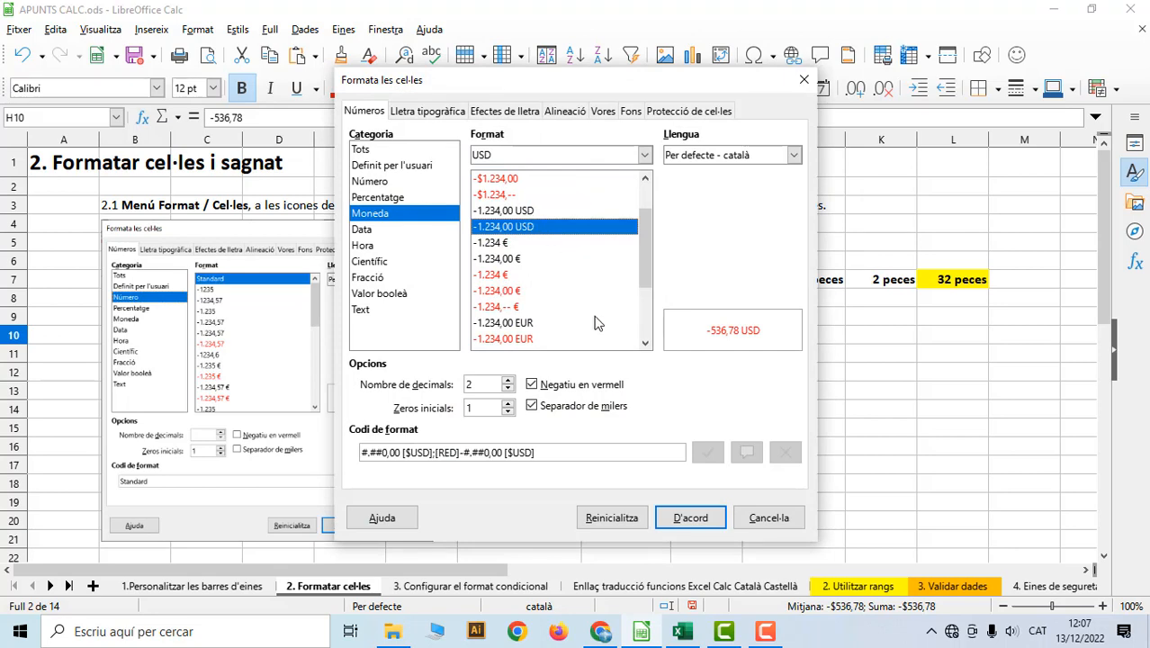
left_click(691, 519)
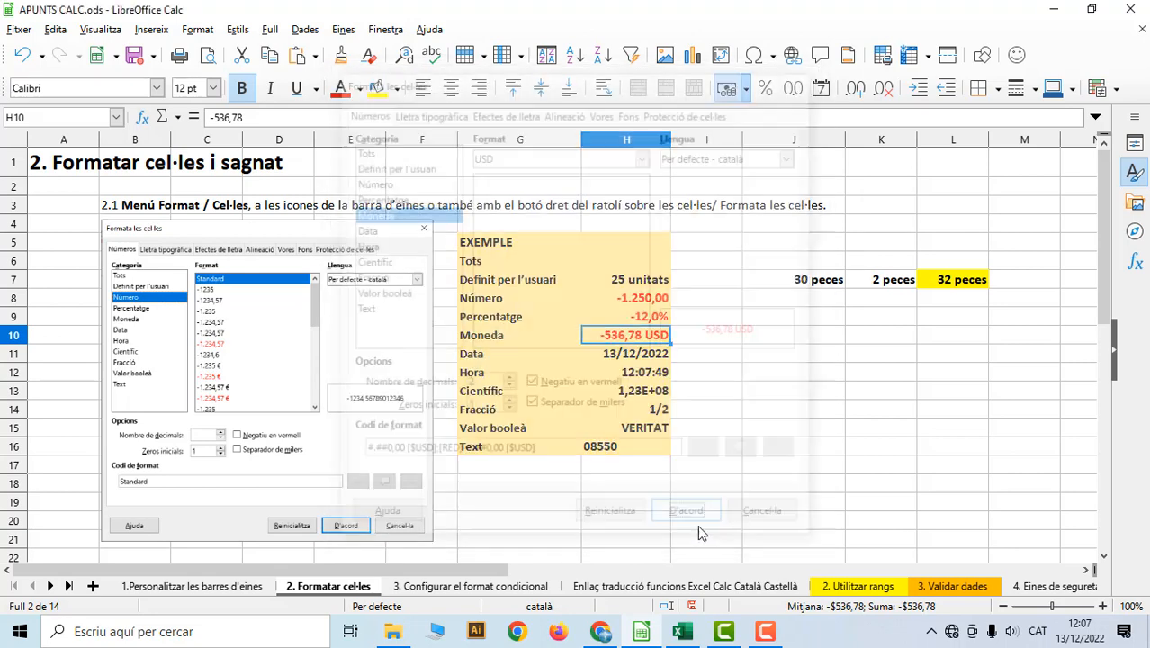
Examine the date formats offered in the cell formatting of the date cell H11, leaving its format unaltered.
right_click(650, 339)
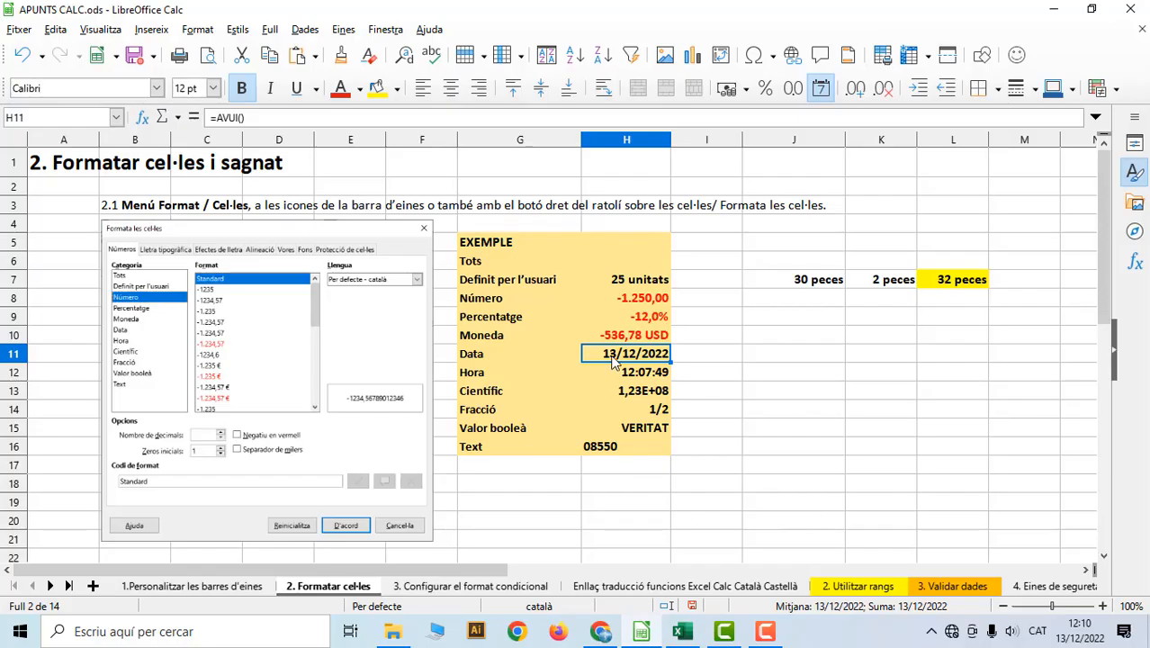
right_click(611, 357)
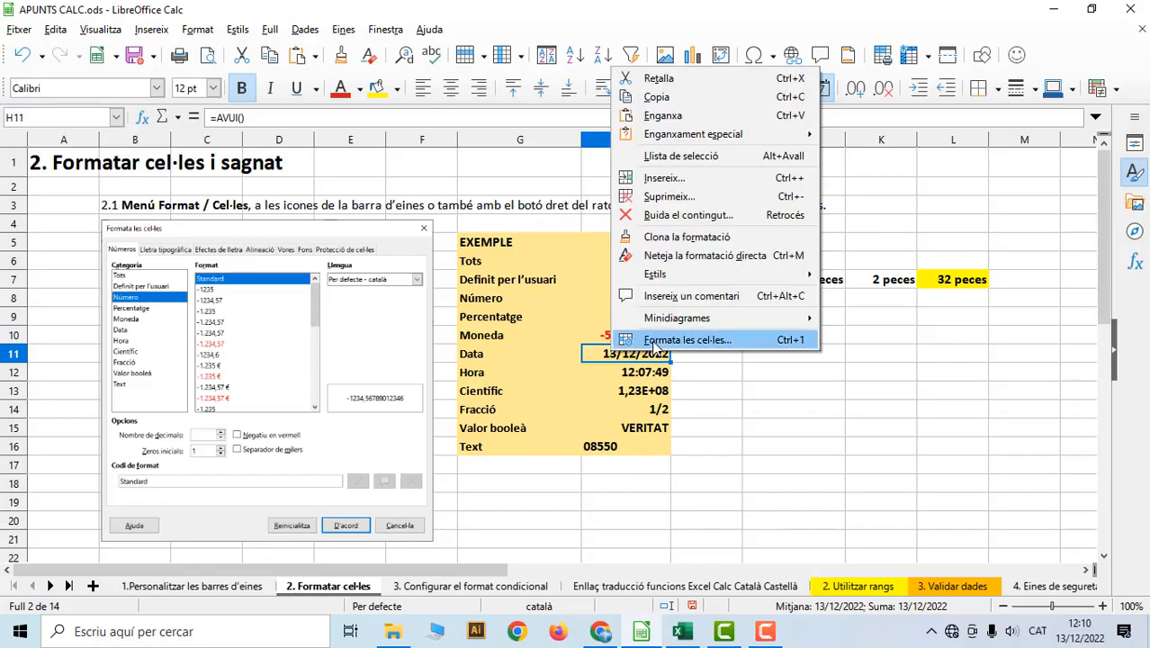
left_click(697, 337)
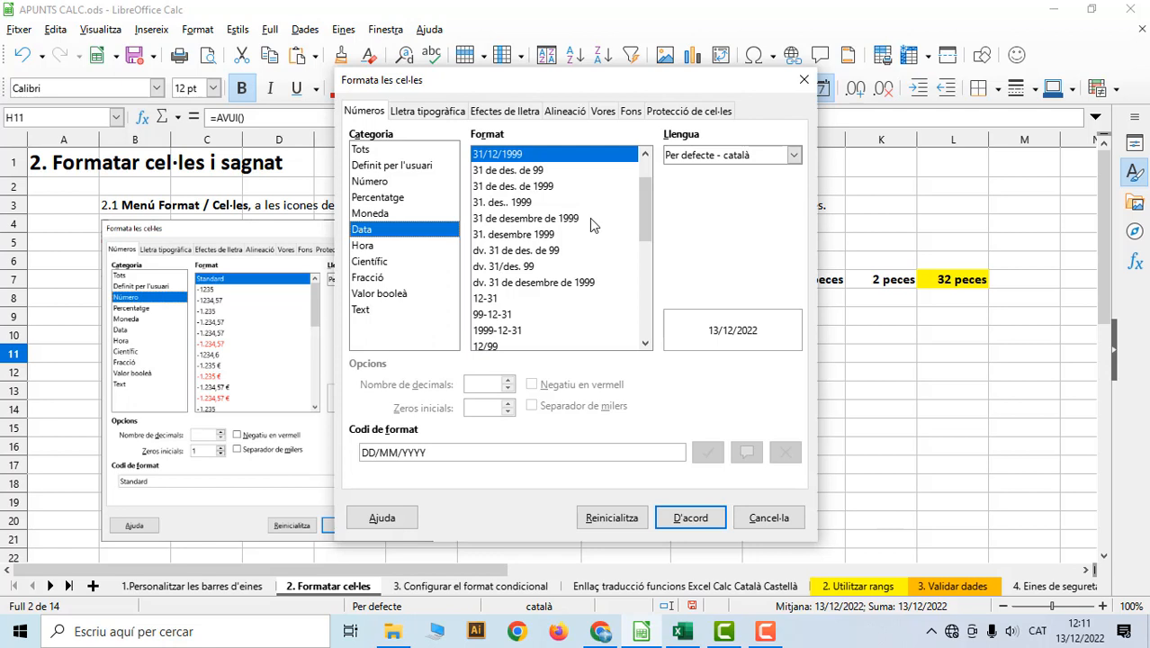
left_click(803, 80)
Enter the written-out date 12 de desembre del 2022 in cell J11.
double_click(816, 350)
type("12 de de")
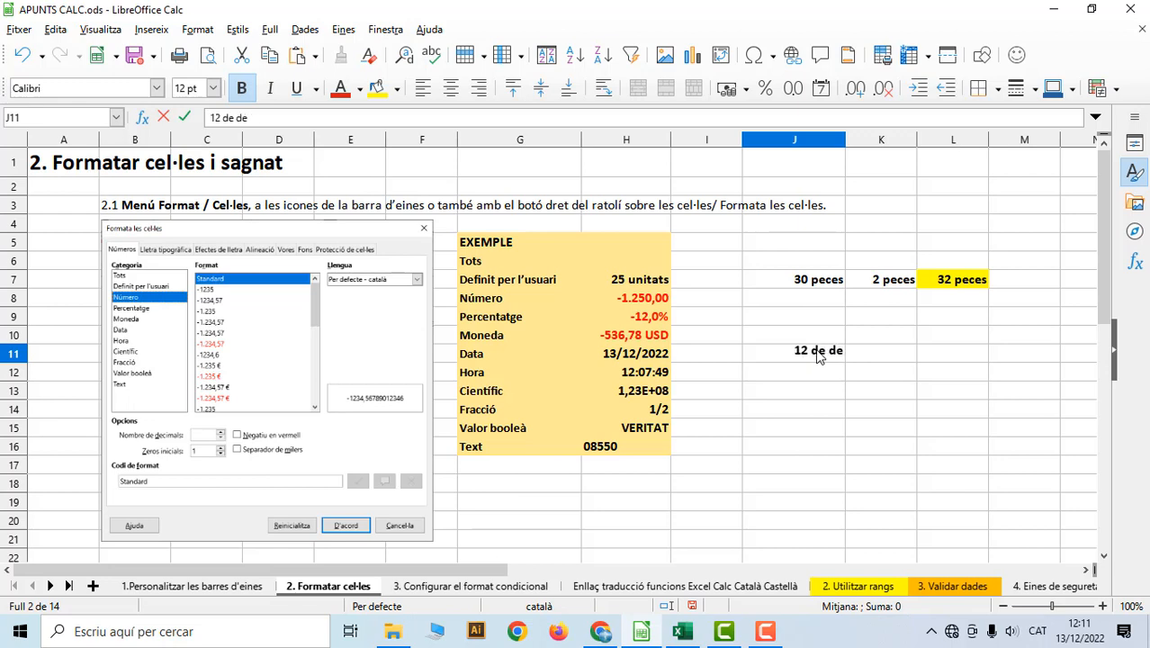
type("sembre ")
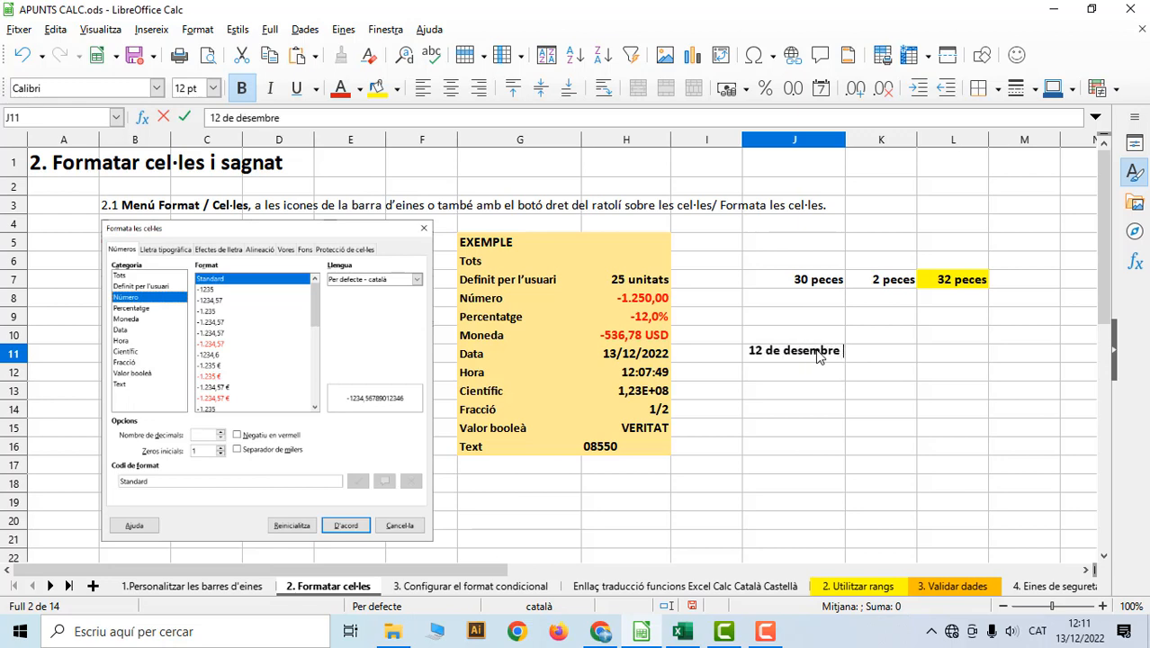
type("del 20")
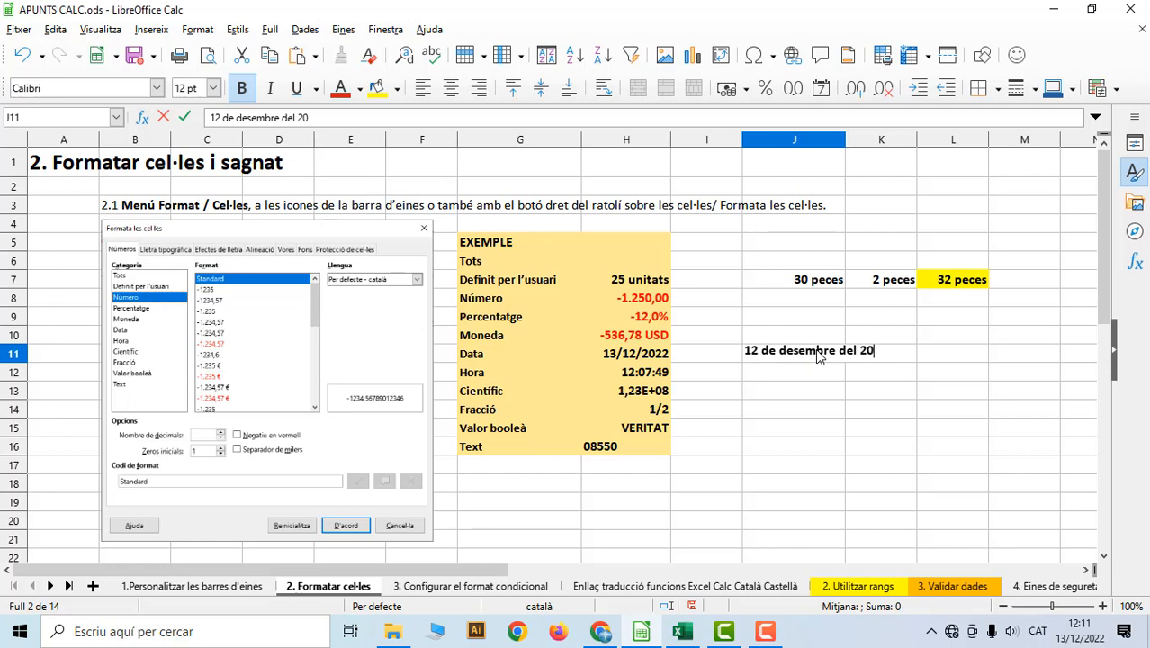
type("22")
key("Return")
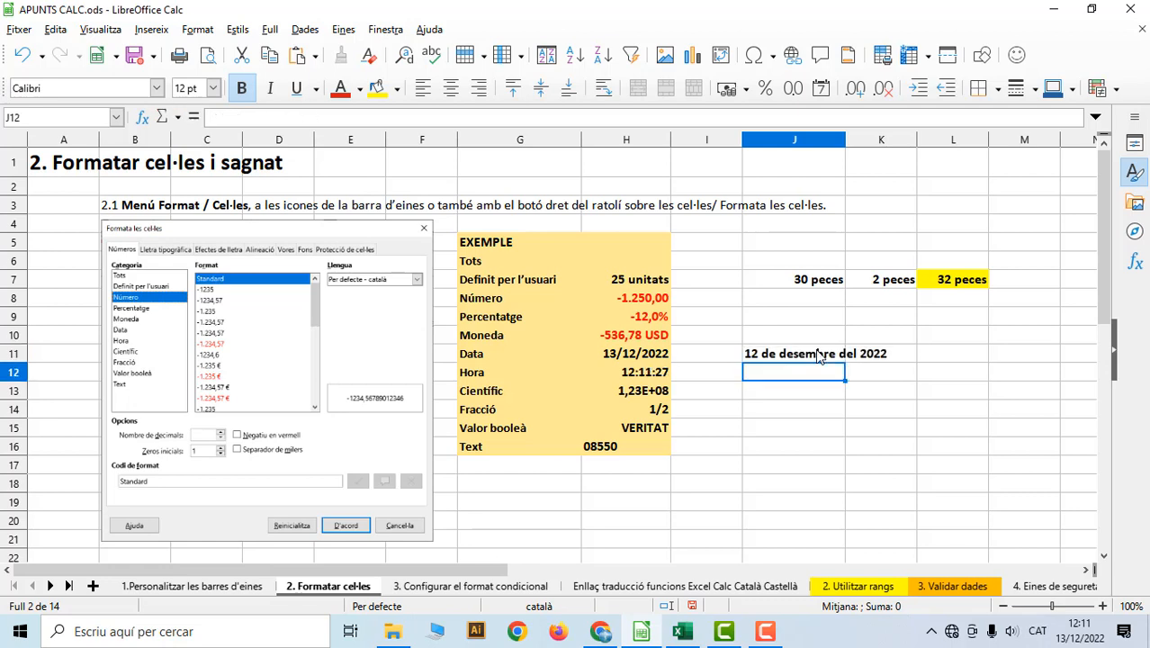
Replace the content of J11 with the numeric date 12/12/2022.
left_click(814, 360)
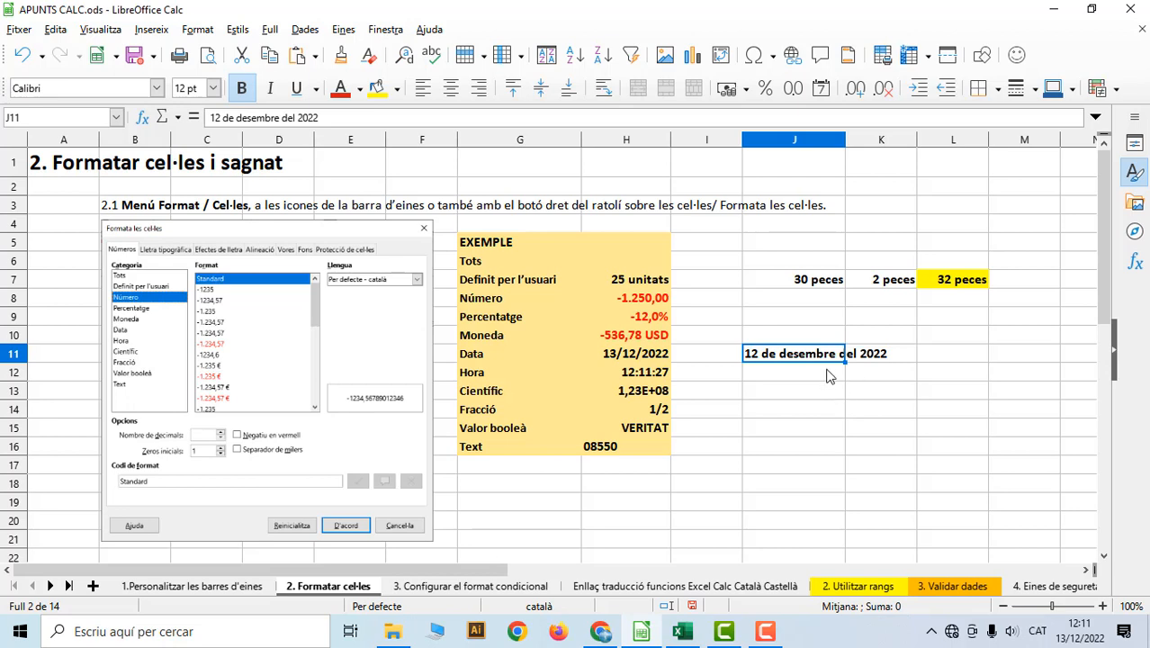
type("12/")
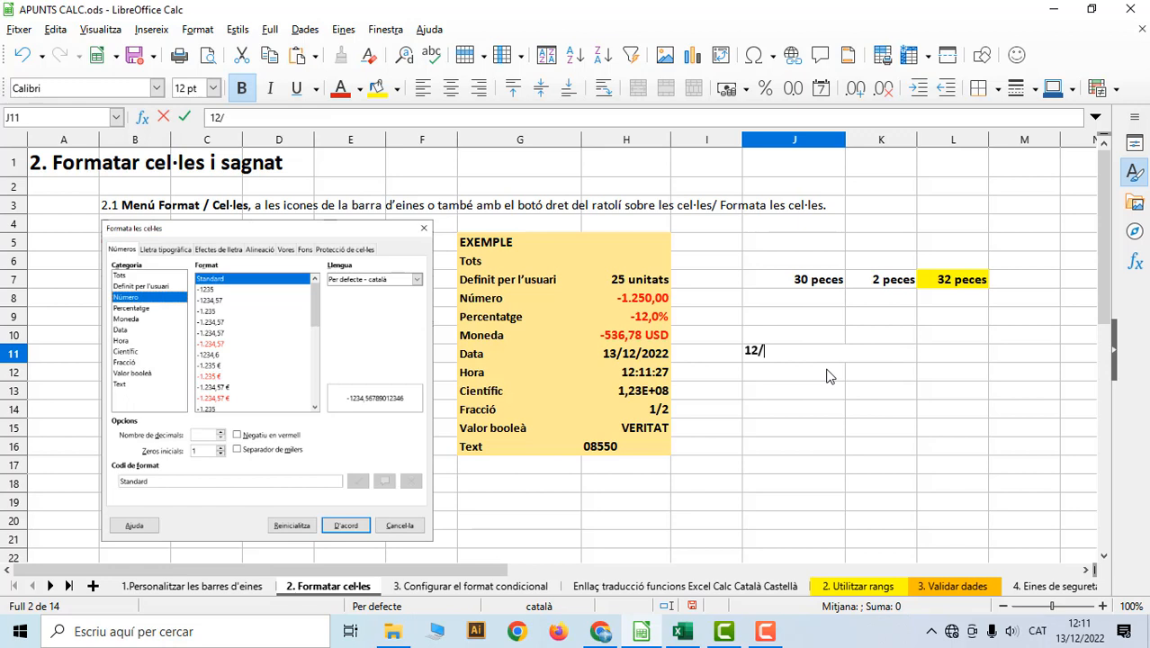
type("12/2022")
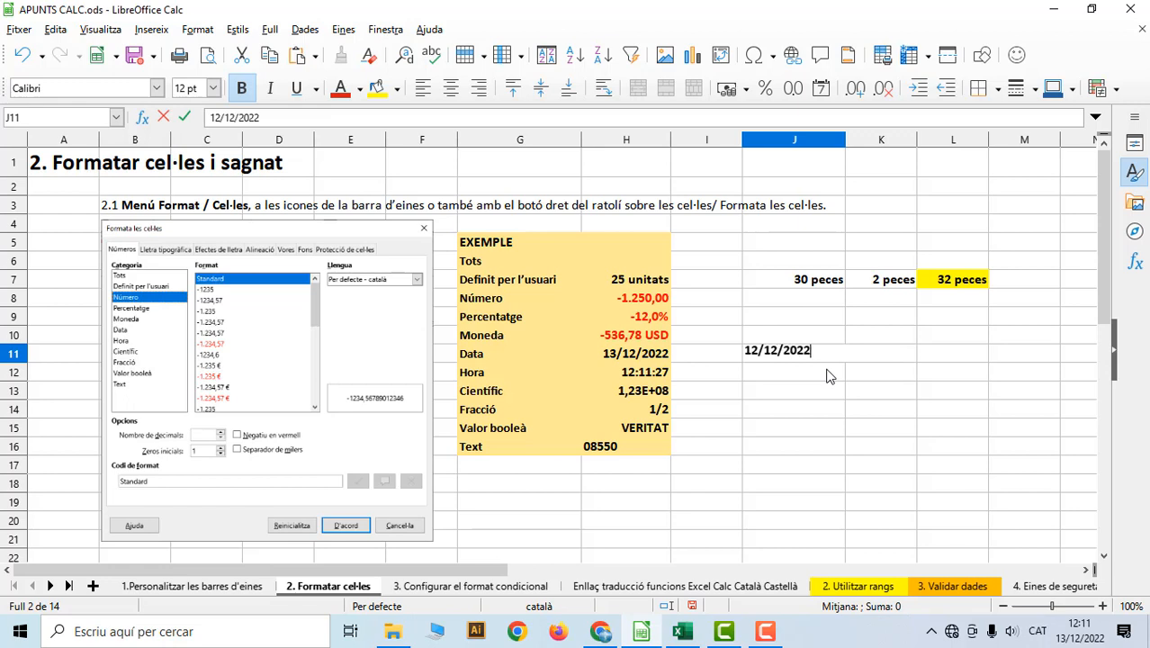
key("Return")
key("Up")
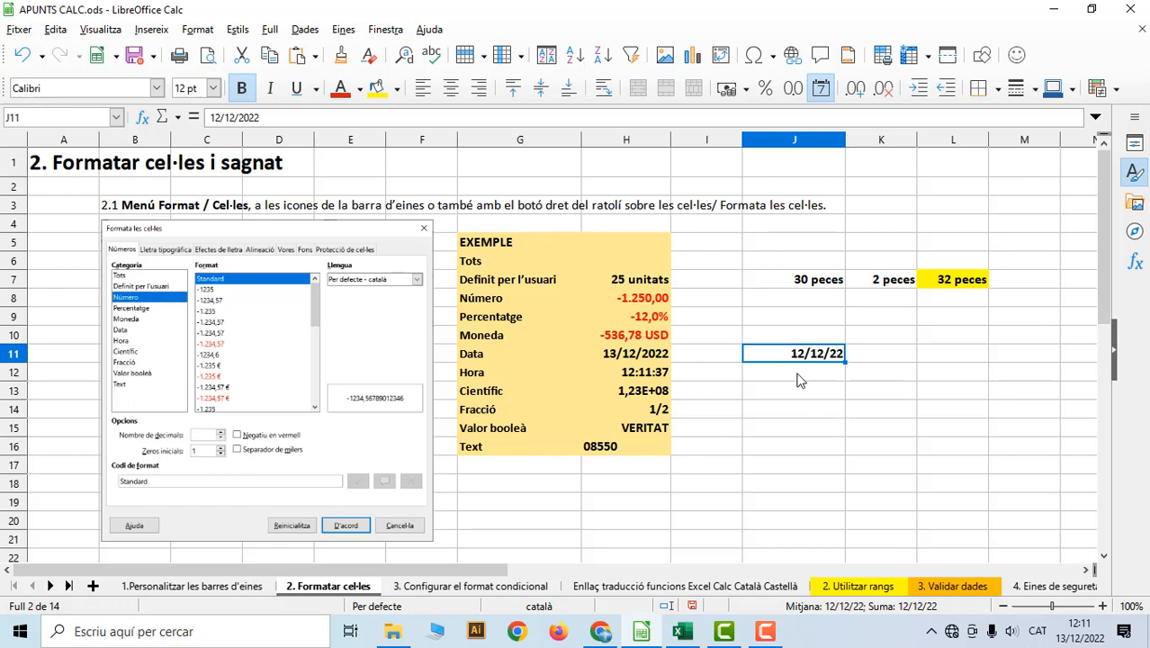
Apply the date format dv. 31 de des. de 99 to H11 and widen column H to fit the date.
left_click(619, 356)
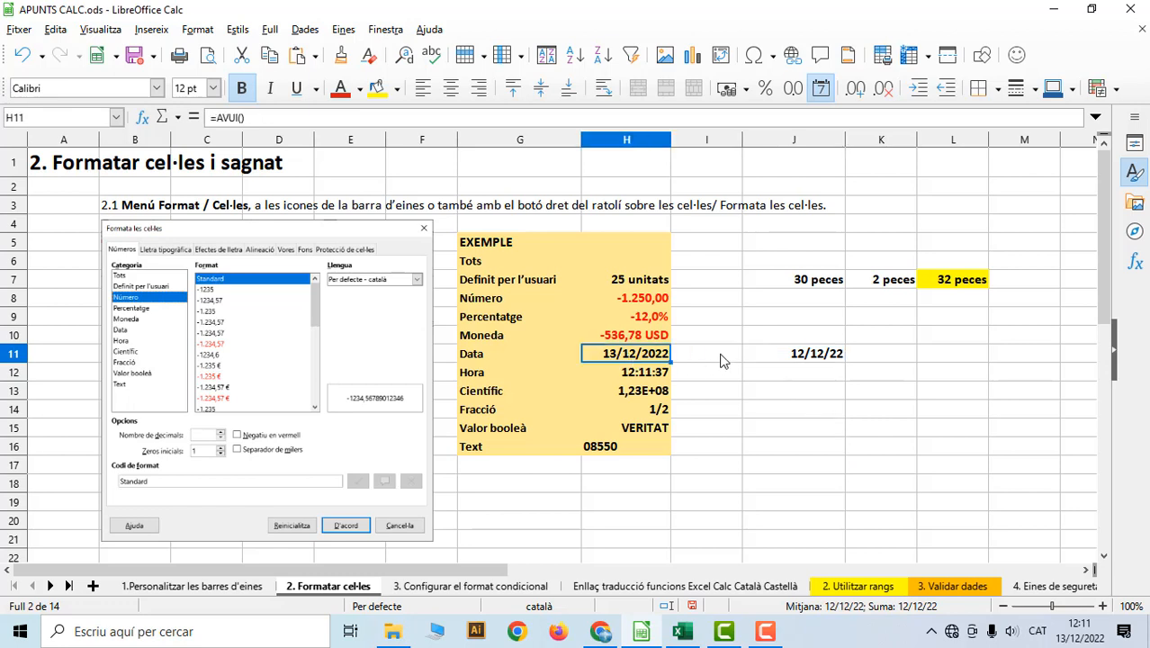
left_click(786, 357)
left_click(661, 360)
right_click(661, 360)
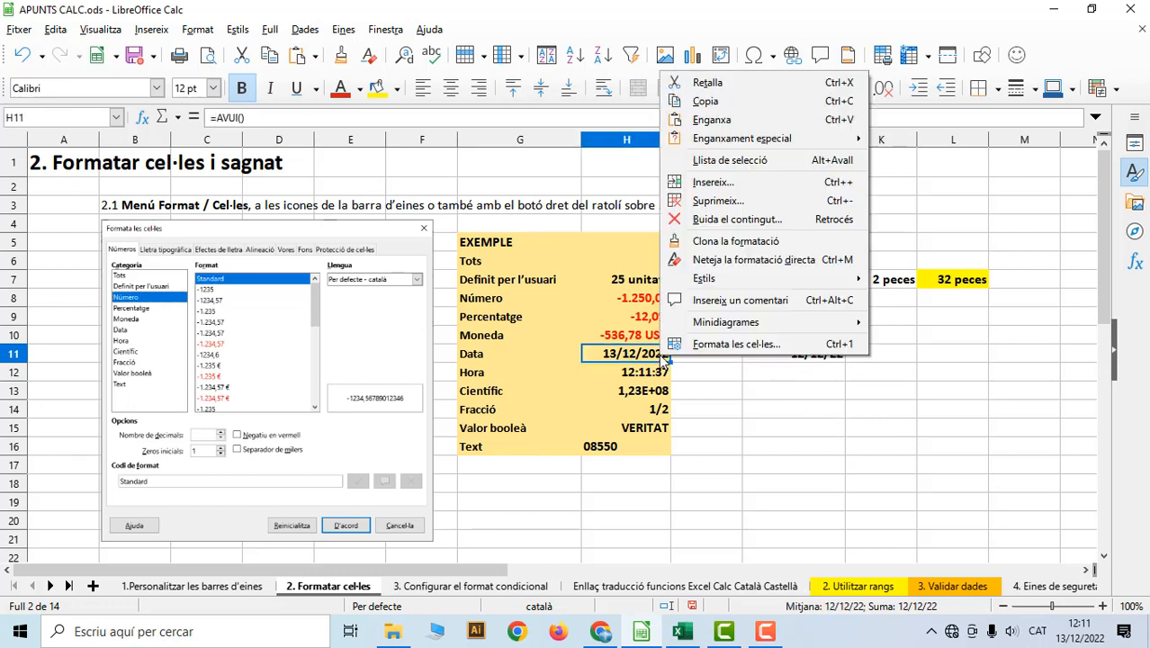
left_click(715, 347)
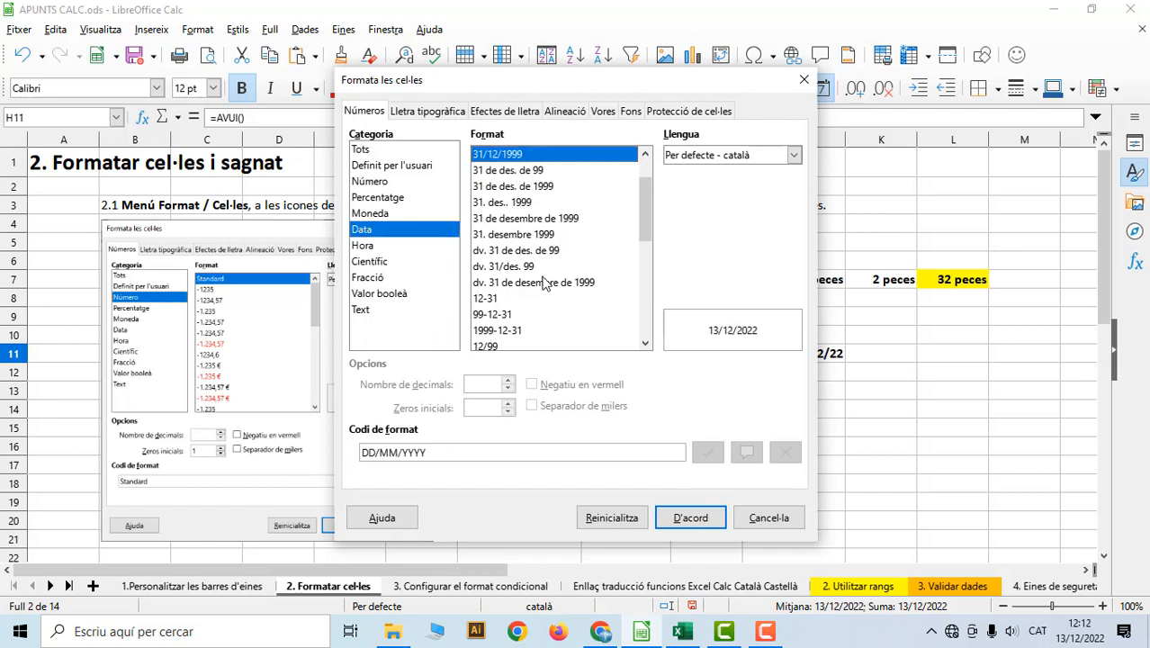
left_click(504, 251)
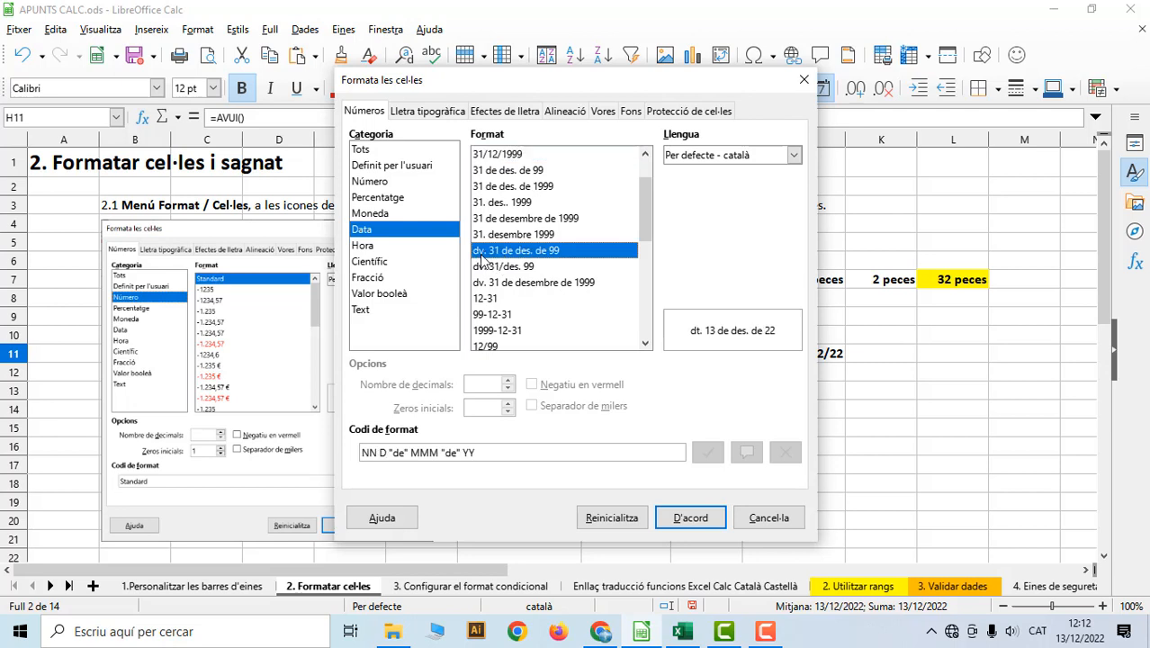
left_click(688, 517)
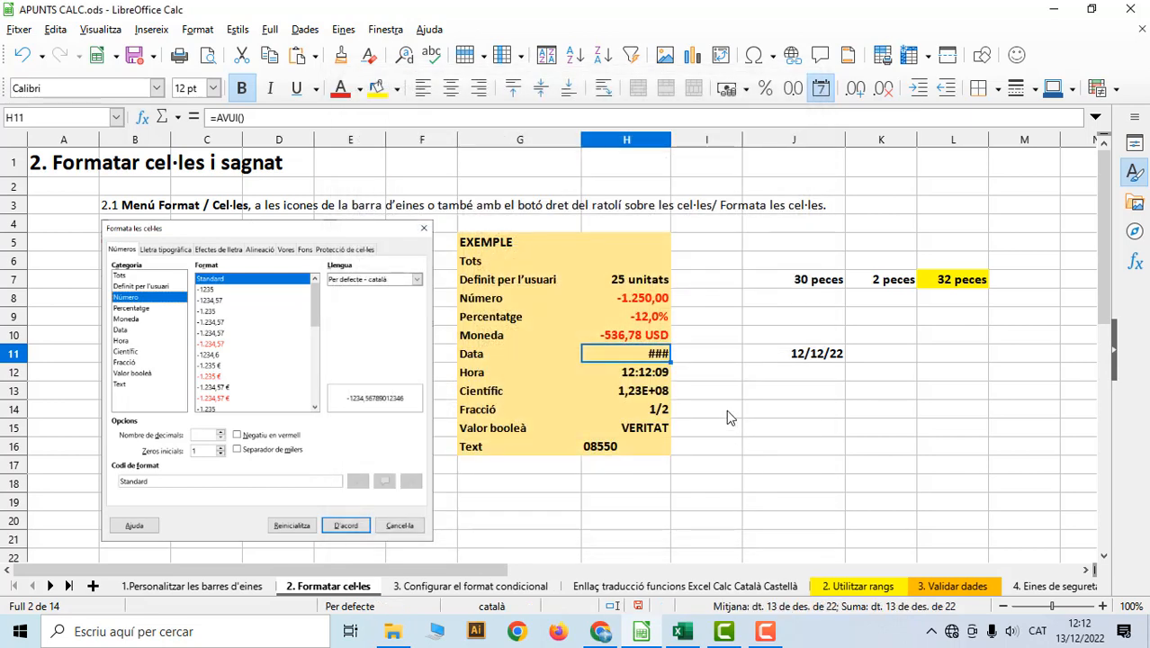
left_click_drag(670, 140, 730, 151)
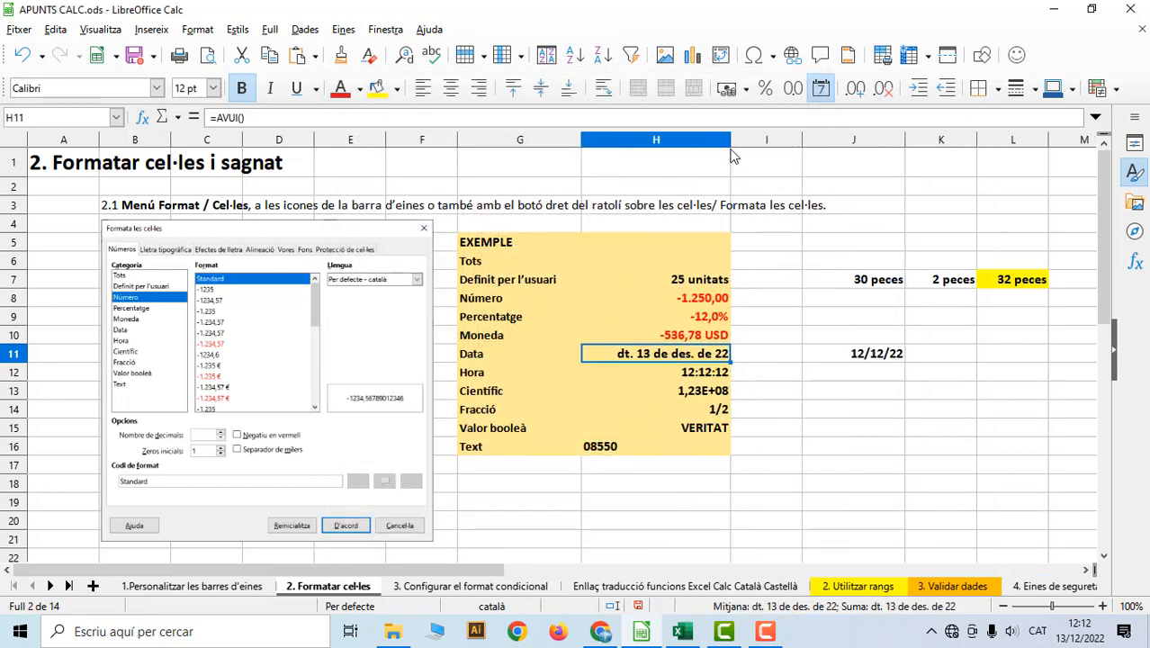
Change the date format of H11 to divendres, 31 de desembre de 1999 and widen column H further.
right_click(704, 357)
left_click(760, 341)
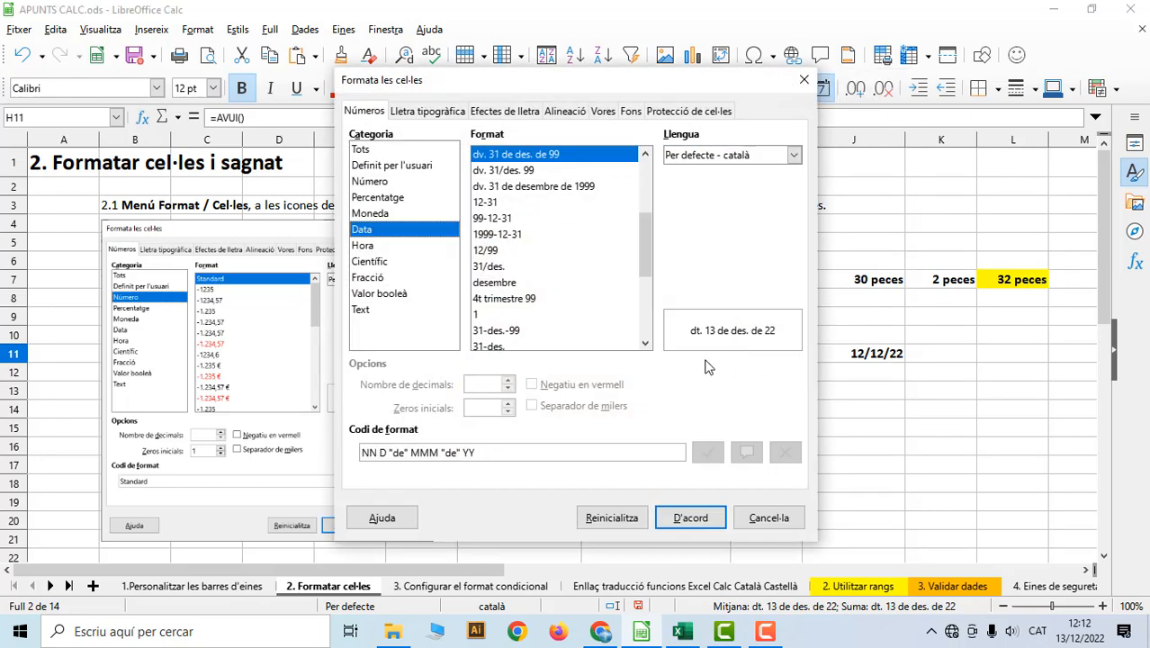
left_click_drag(643, 265, 677, 204)
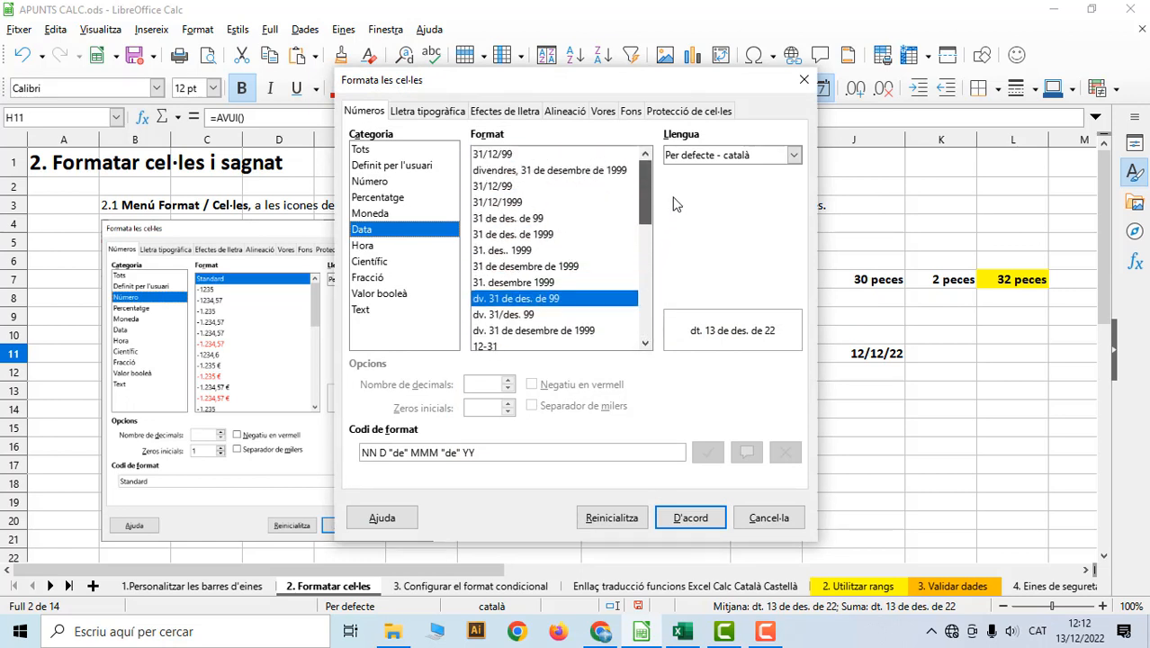
left_click(557, 171)
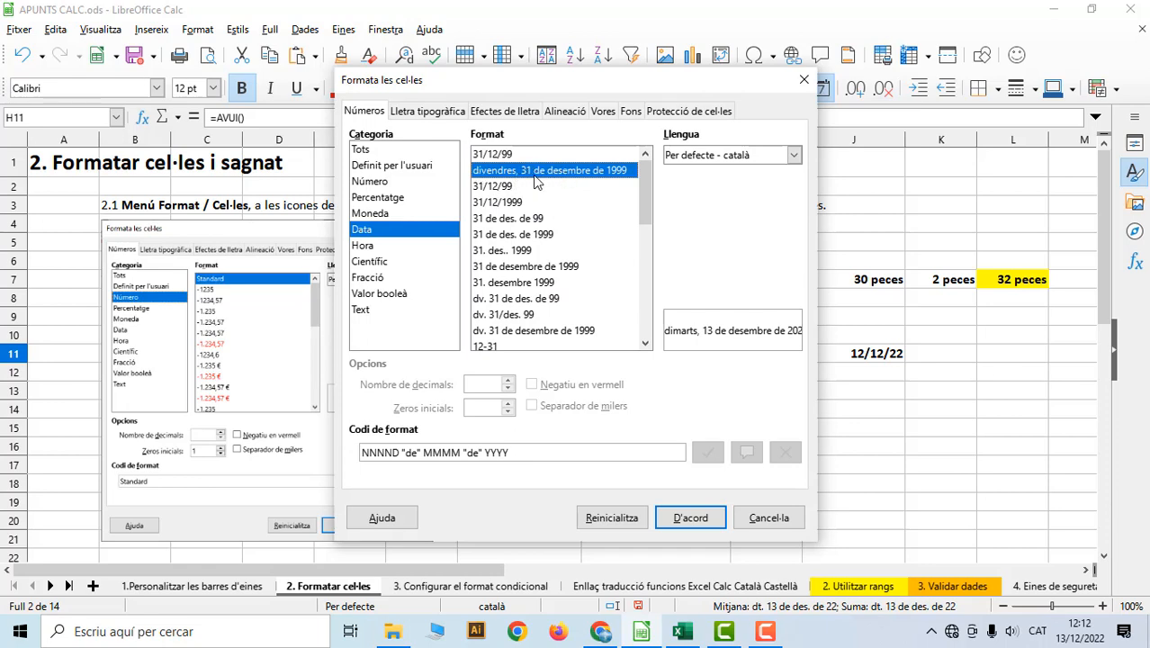
left_click(698, 519)
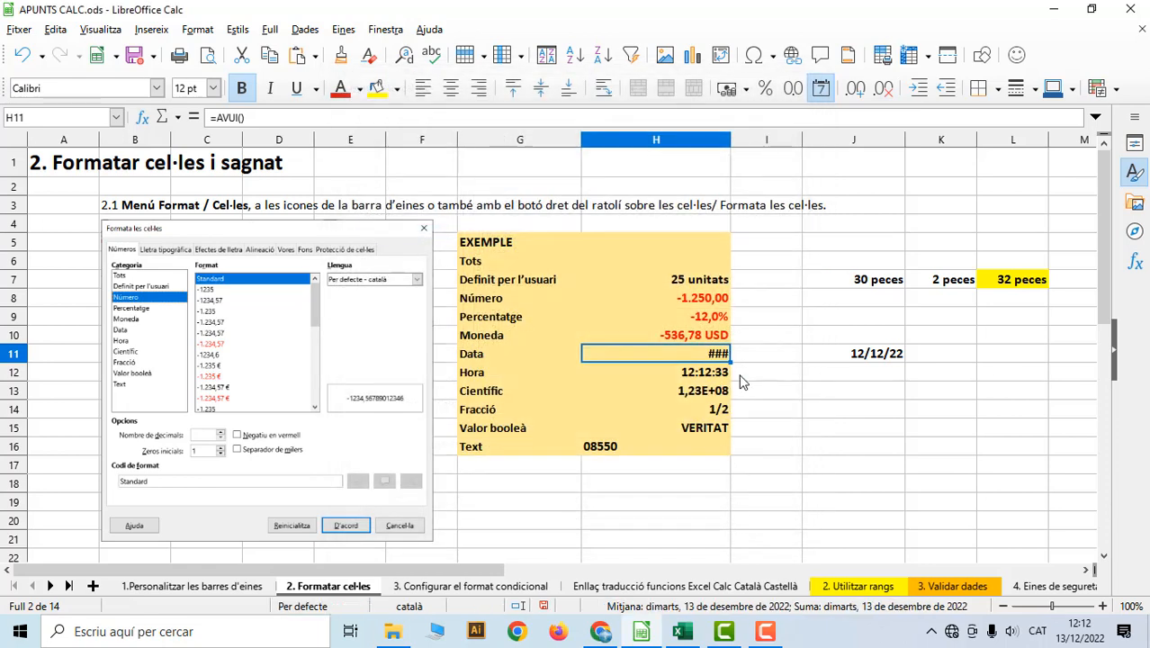
left_click_drag(731, 142, 807, 142)
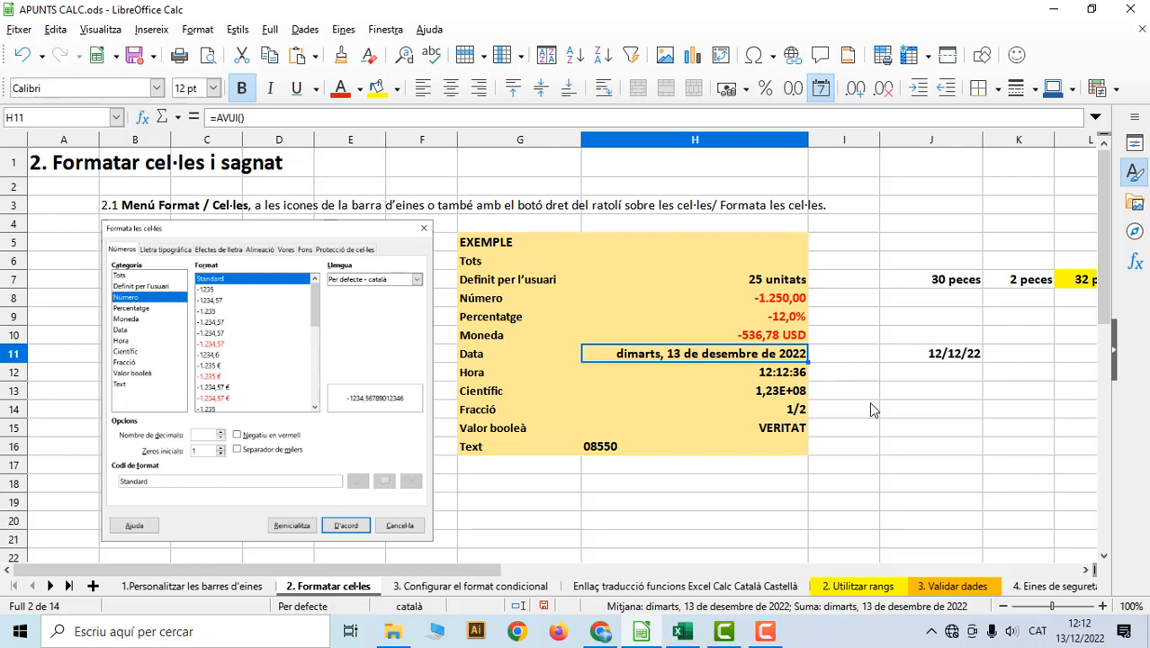
Set the date format of H11 to 31/12/1999 and narrow column H.
right_click(766, 355)
left_click(800, 349)
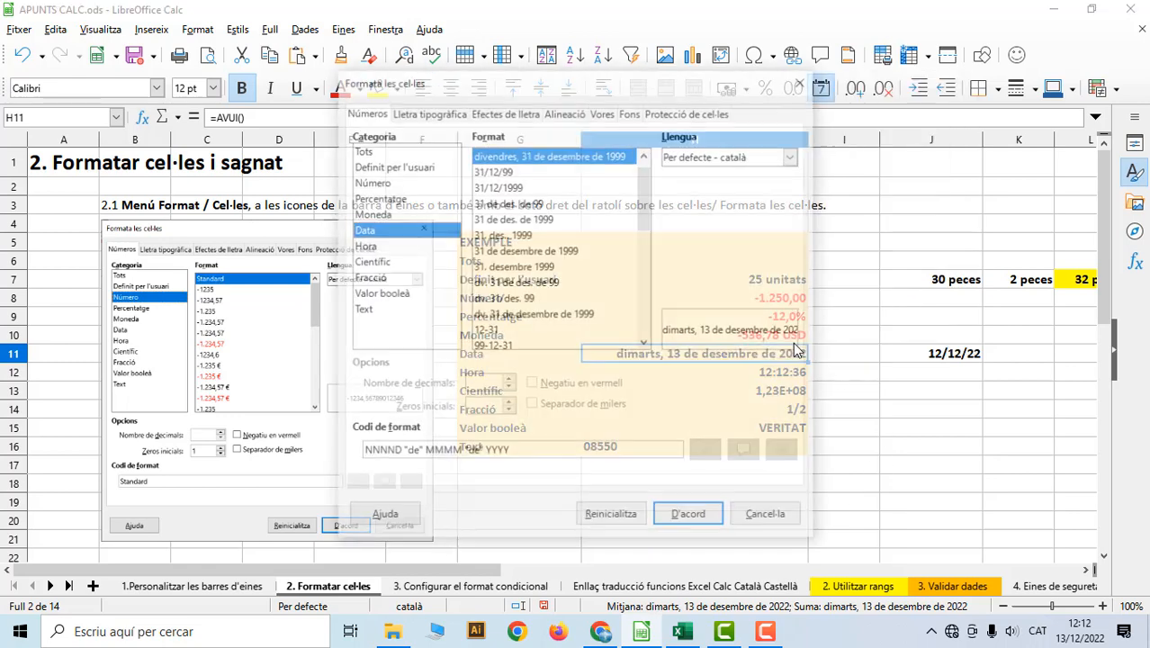
left_click(505, 171)
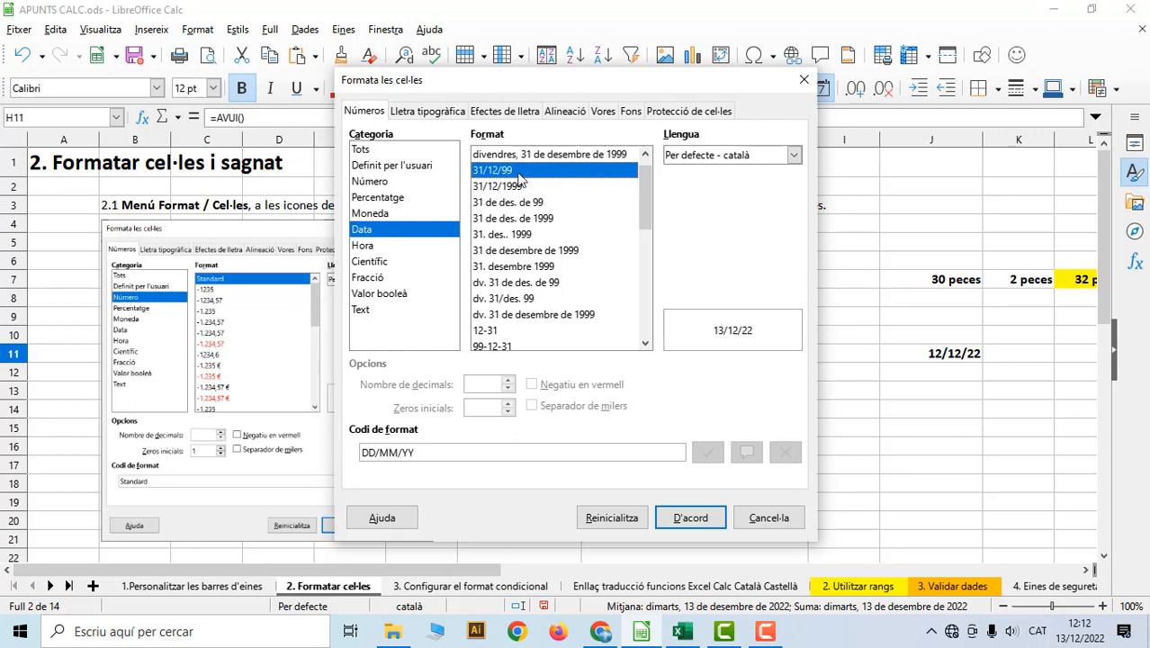
left_click(497, 187)
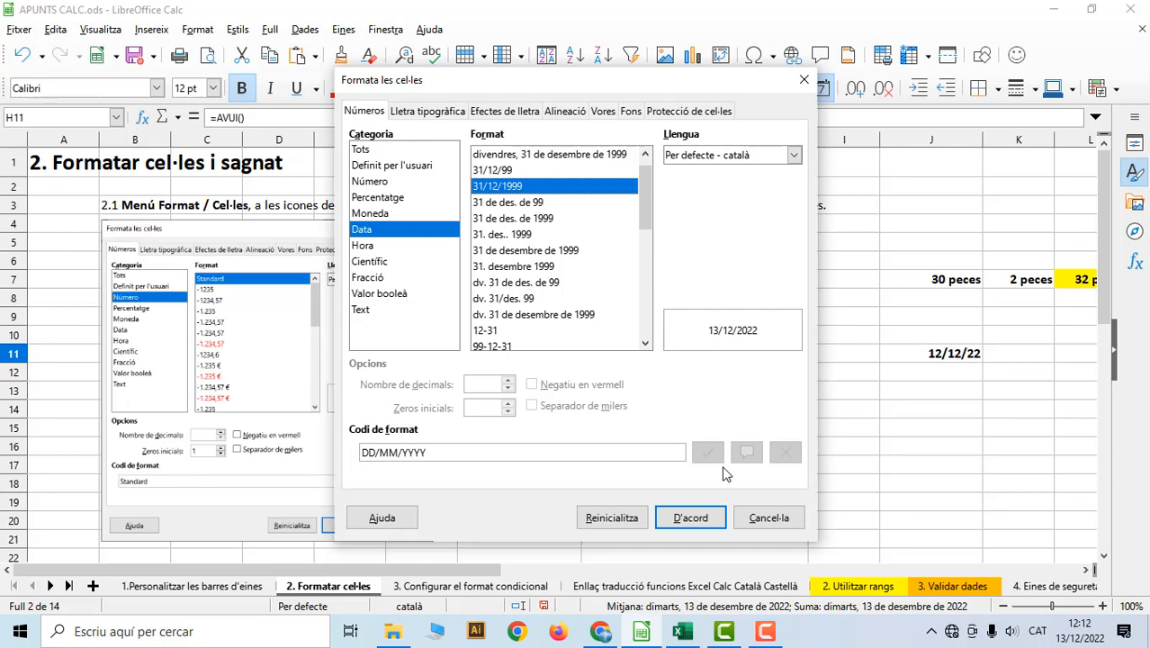
left_click(690, 517)
left_click(865, 407)
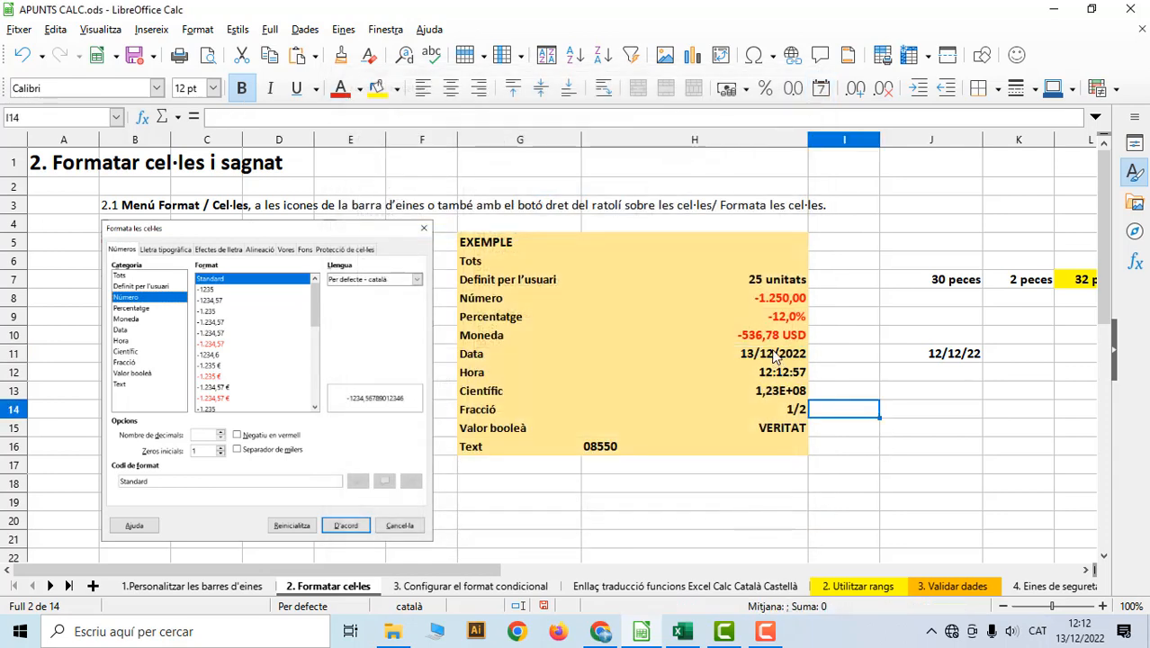
left_click(772, 356)
left_click_drag(807, 139, 735, 141)
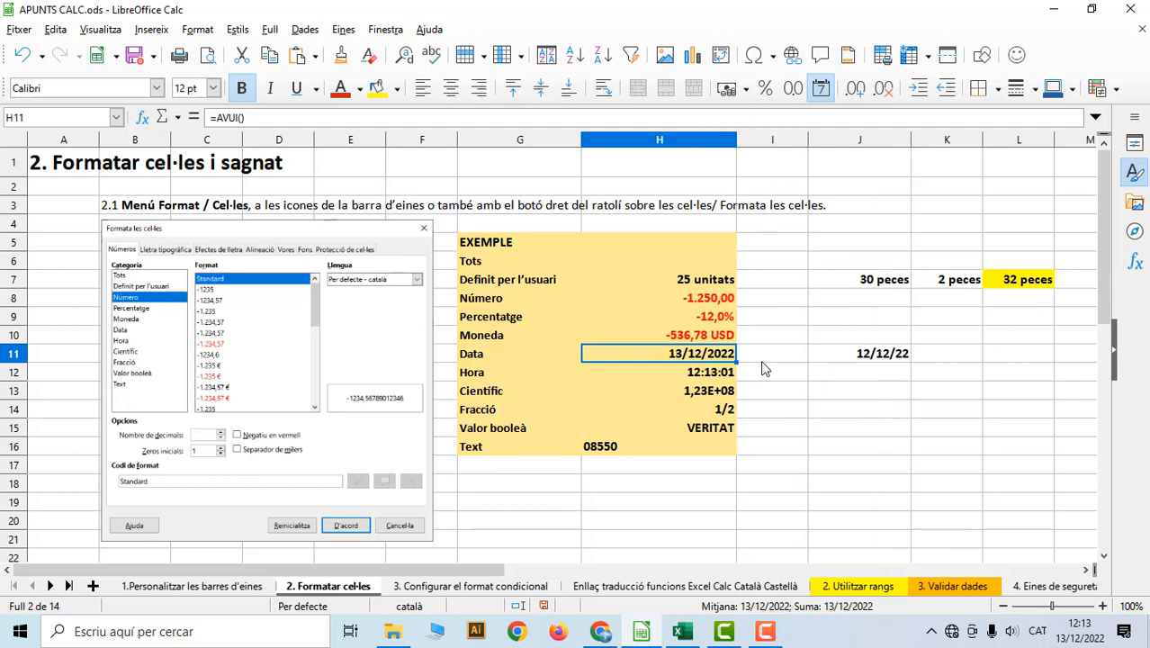
left_click(844, 356)
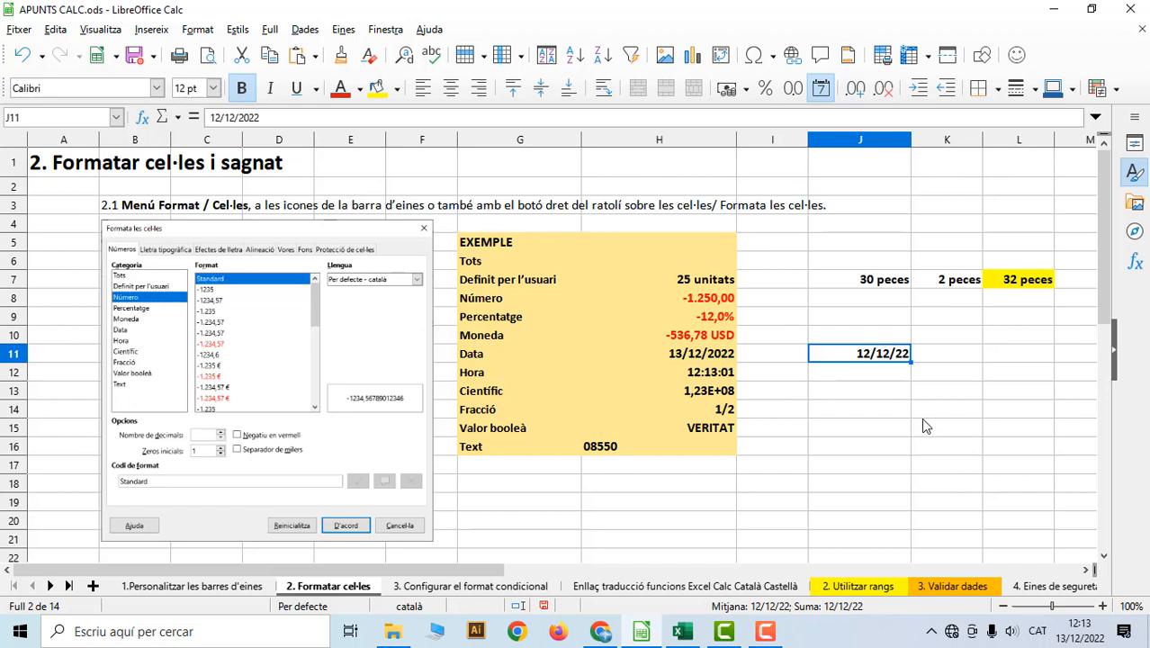
type("=")
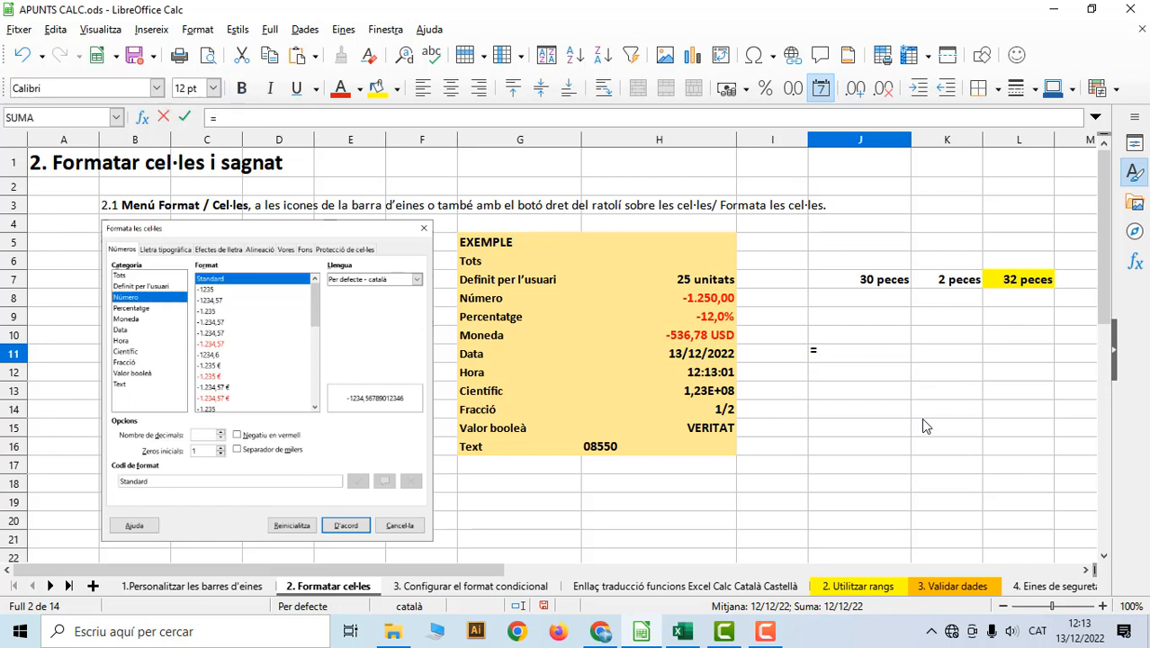
type("av")
key("Escape")
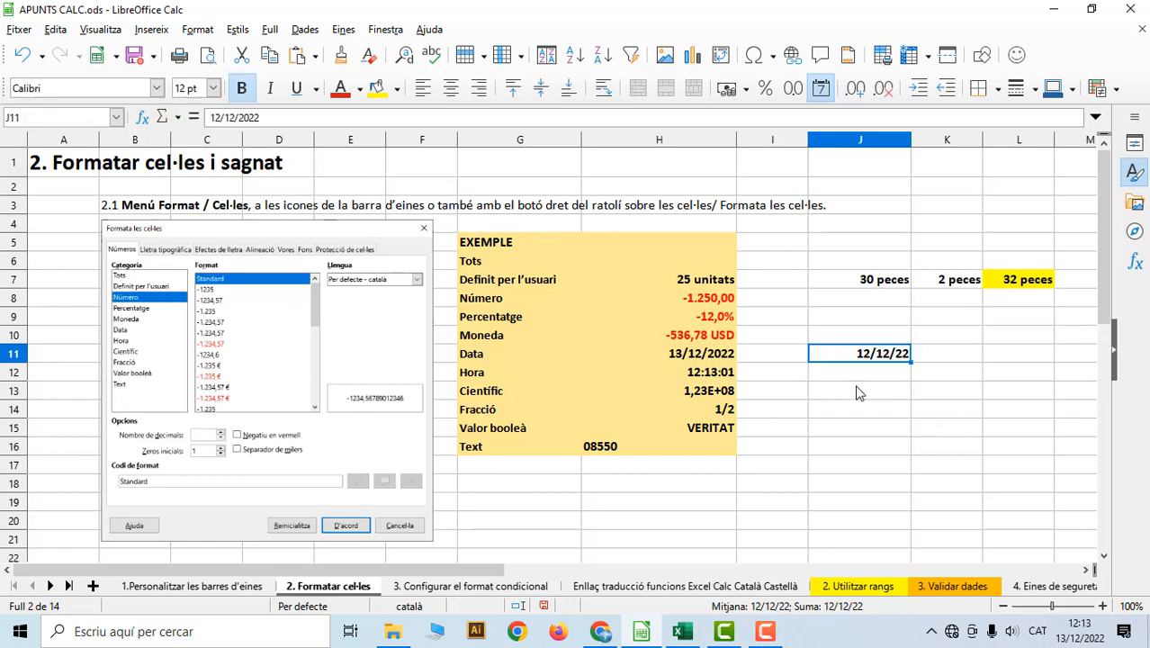
Enter the formula =AVUI() in cell J11 to insert the current date.
type("=A")
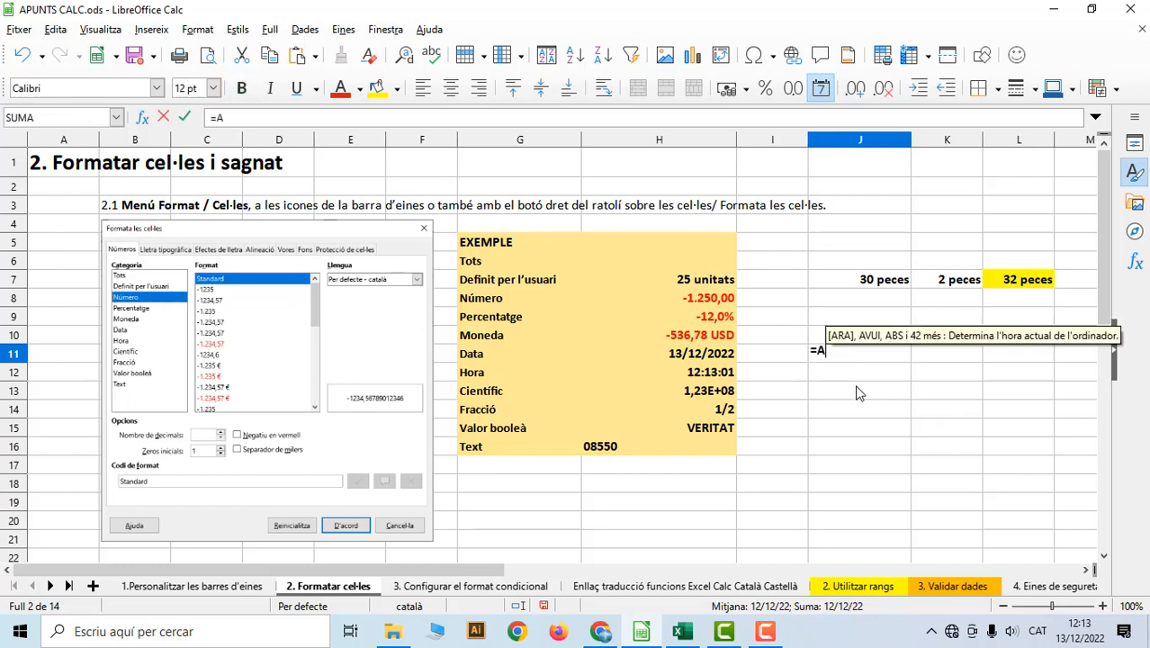
type("VUI")
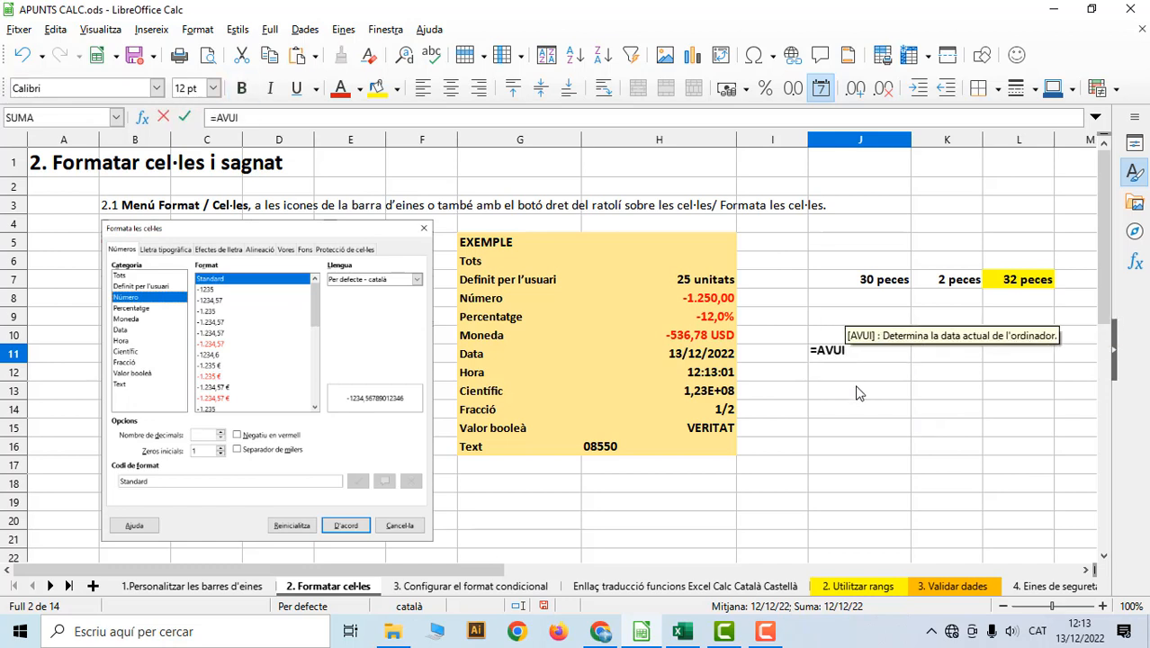
type("(")
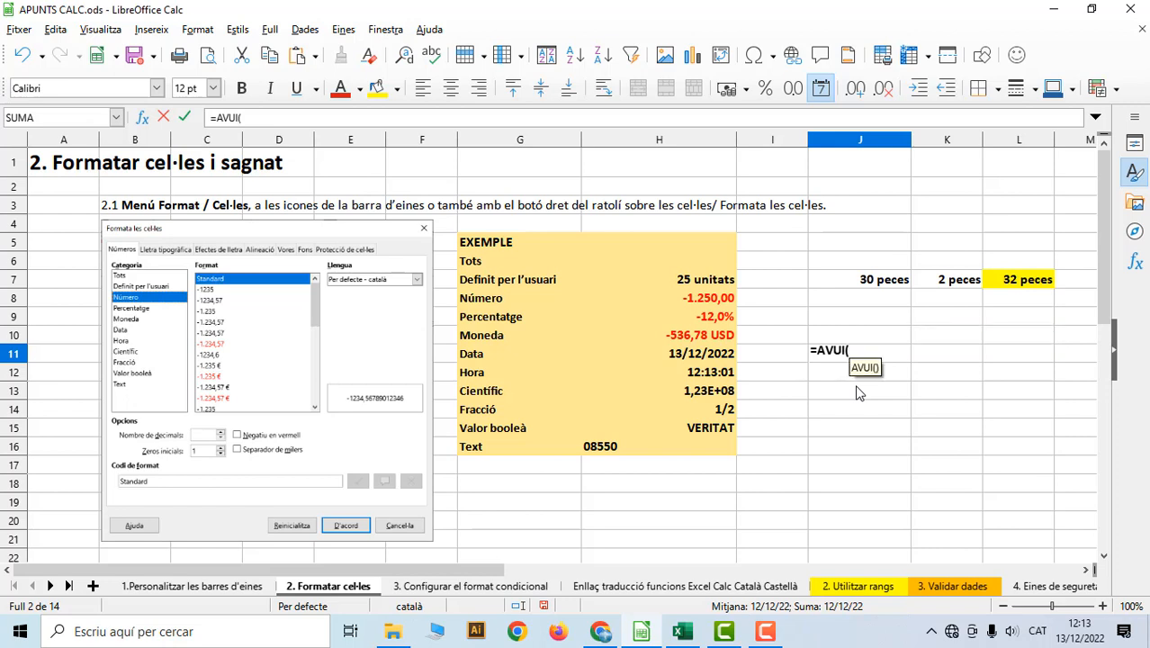
type(")")
mouse_move(1077, 639)
key("Return")
Change the date format of J11 to divendres, 31 de desembre de 1999 and widen column J to fit the date.
left_click(872, 362)
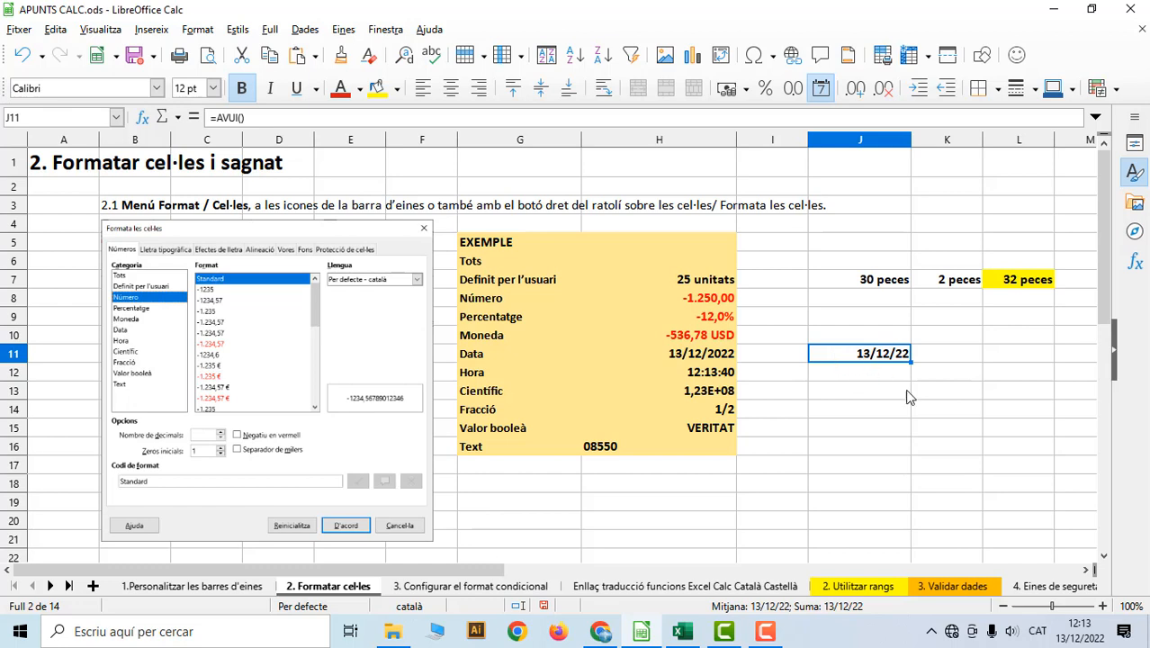
right_click(848, 360)
left_click(899, 342)
scroll(644, 207, "up", 1)
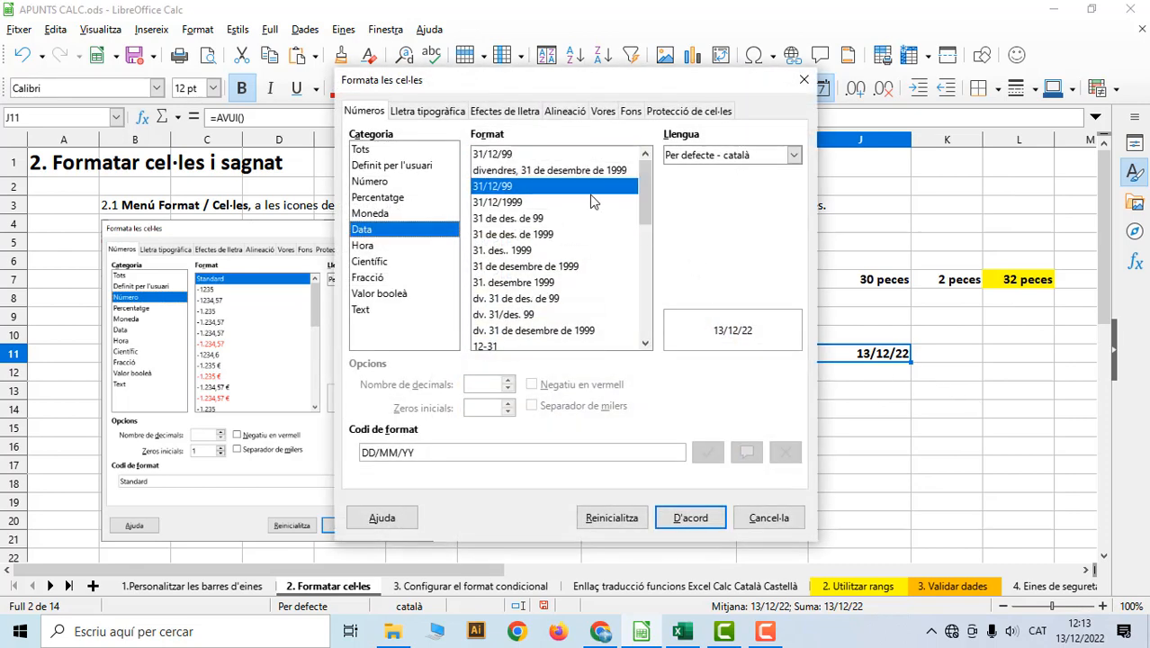
left_click(517, 170)
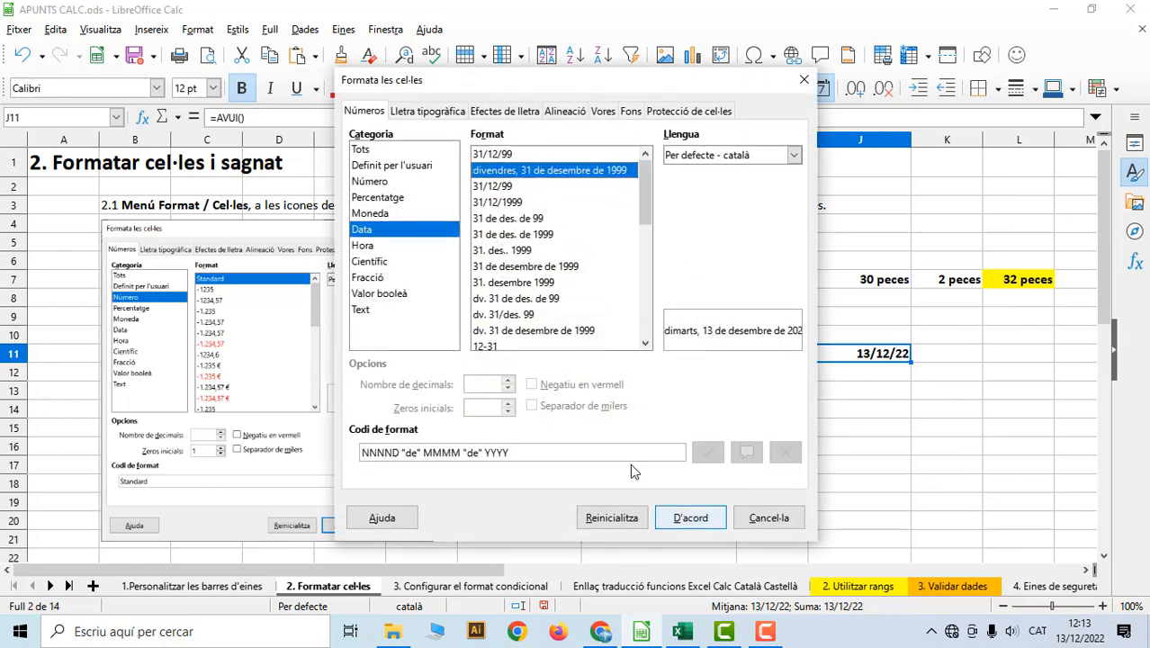
left_click(690, 517)
left_click_drag(910, 137, 1061, 139)
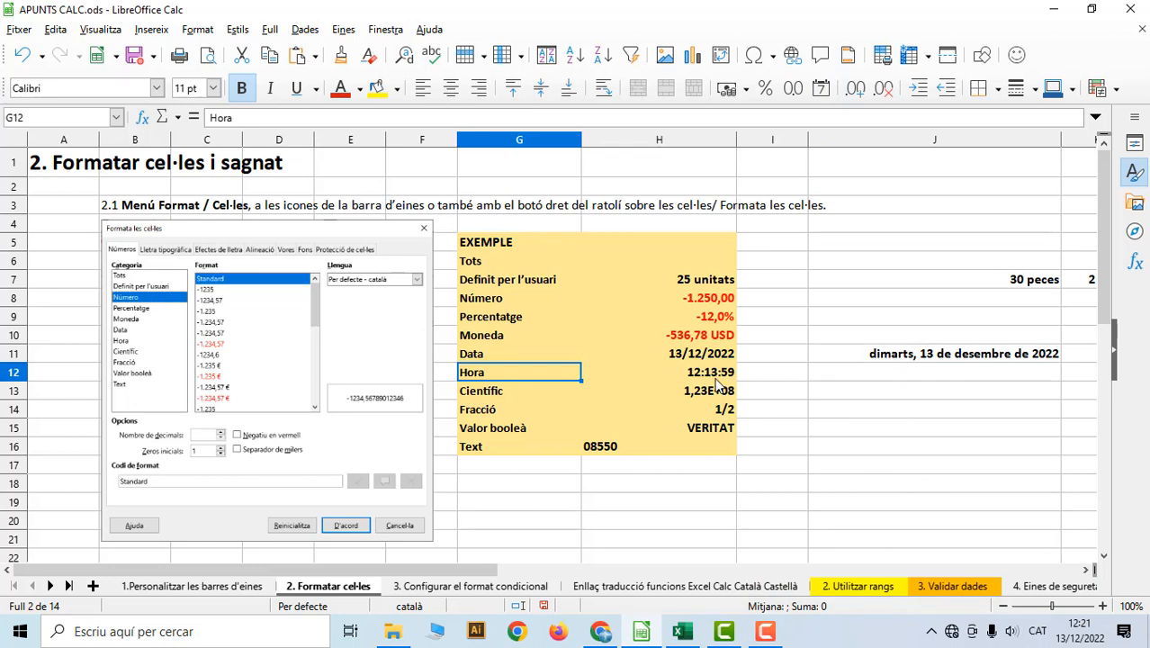
Enter 12h in cell J12.
left_click(716, 376)
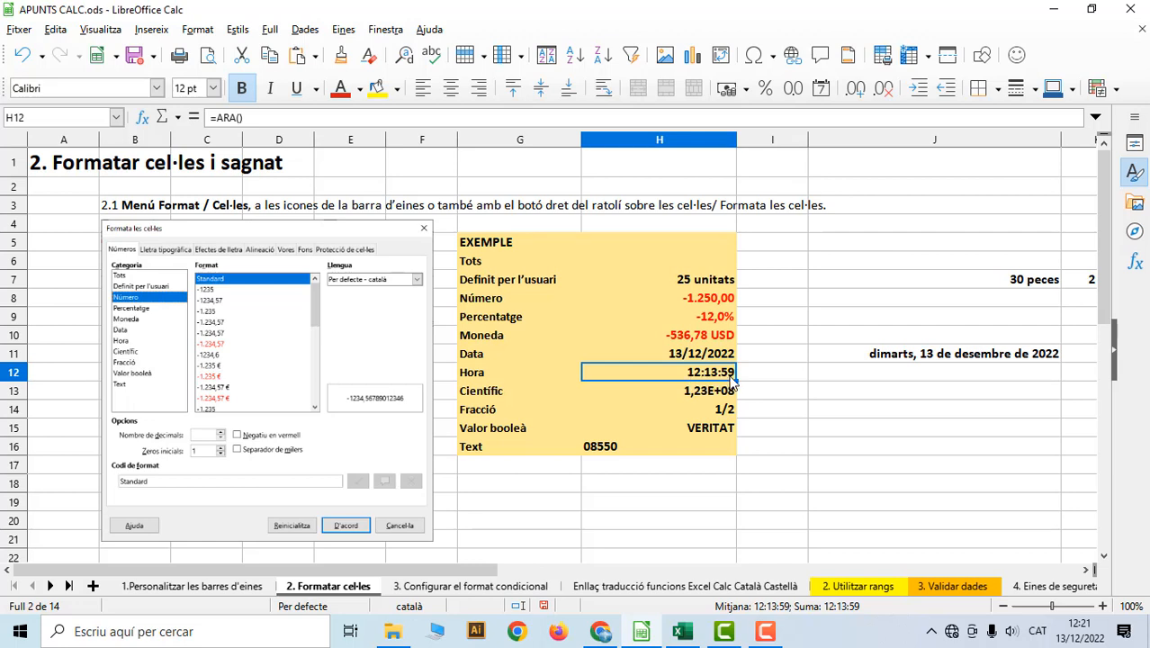
left_click(833, 380)
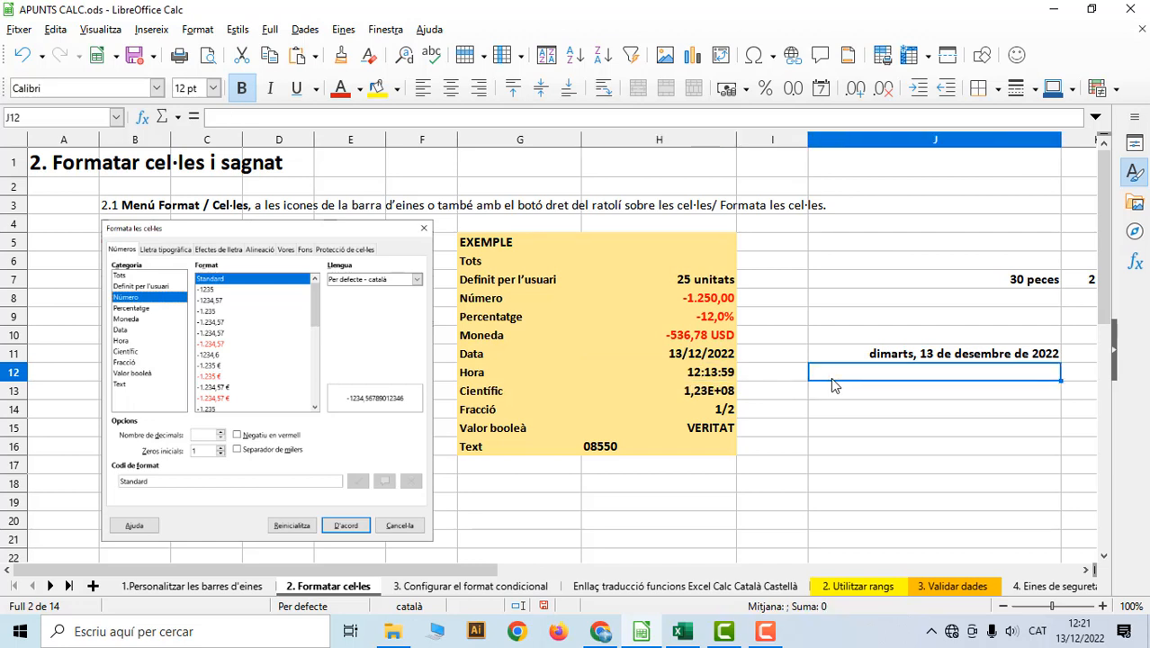
type("12")
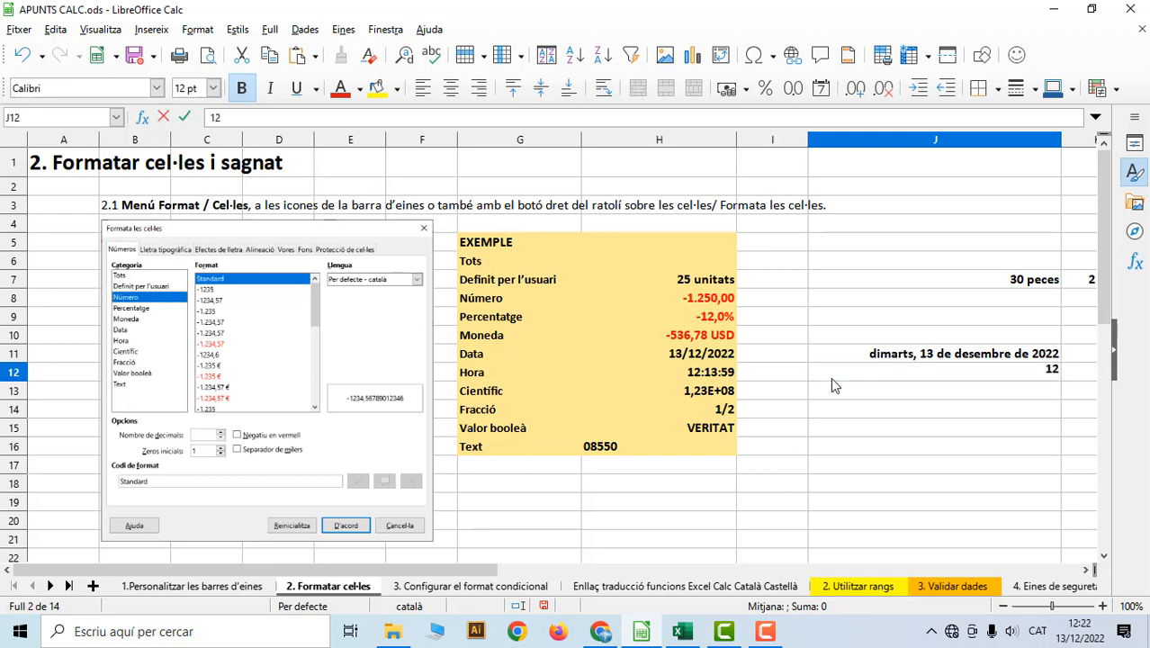
type("h")
key("Return")
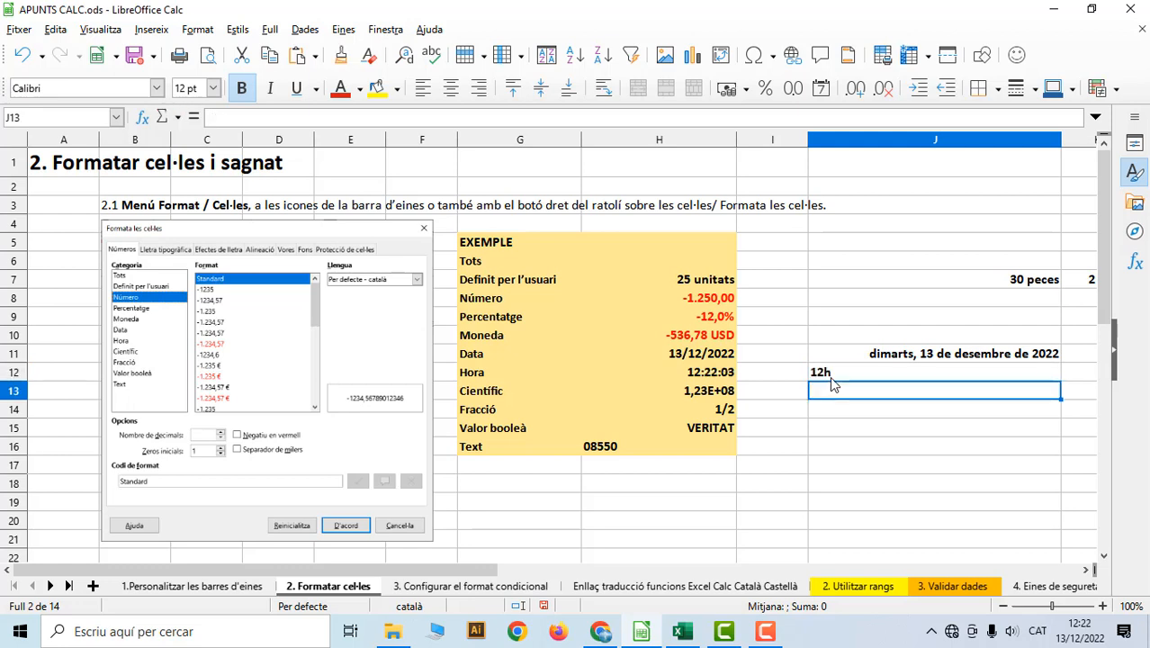
left_click(831, 378)
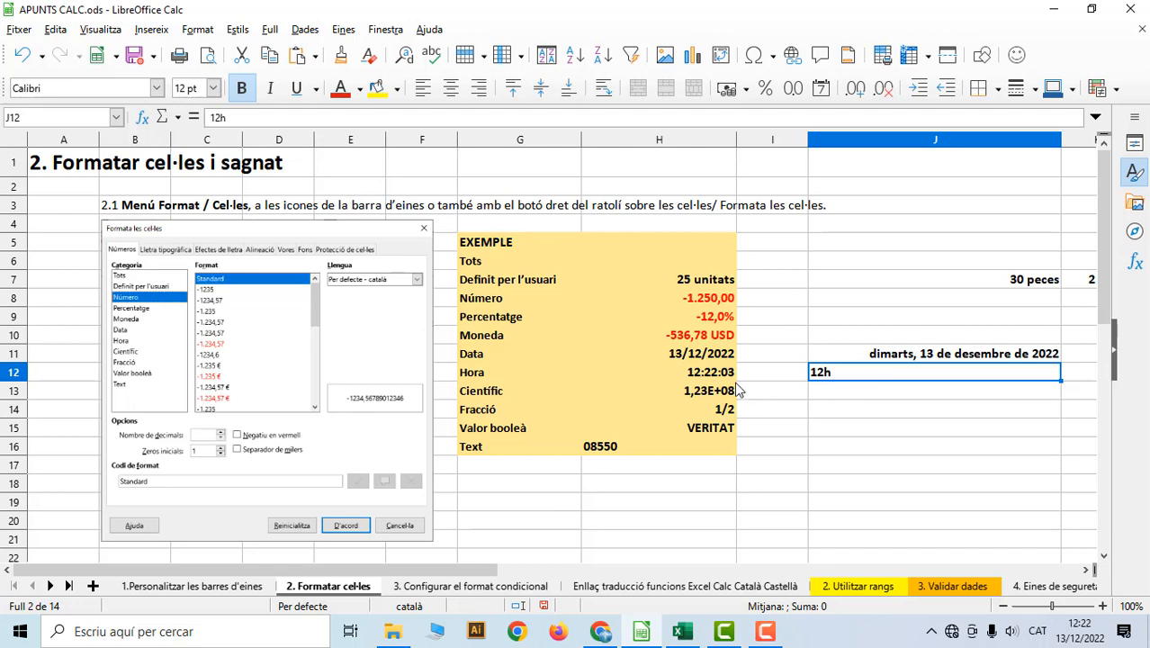
Preview the time formats 13:37, 13:37:46 and 01:37 PM for H12 and browse the remaining time formats.
left_click(722, 377)
right_click(681, 373)
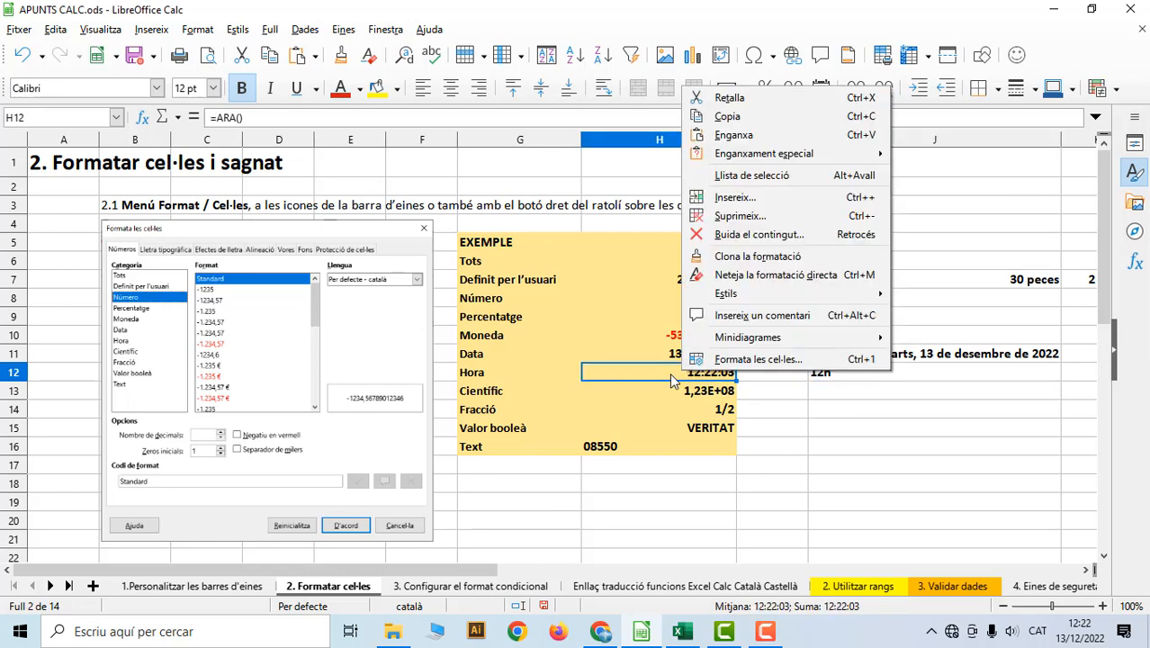
left_click(754, 359)
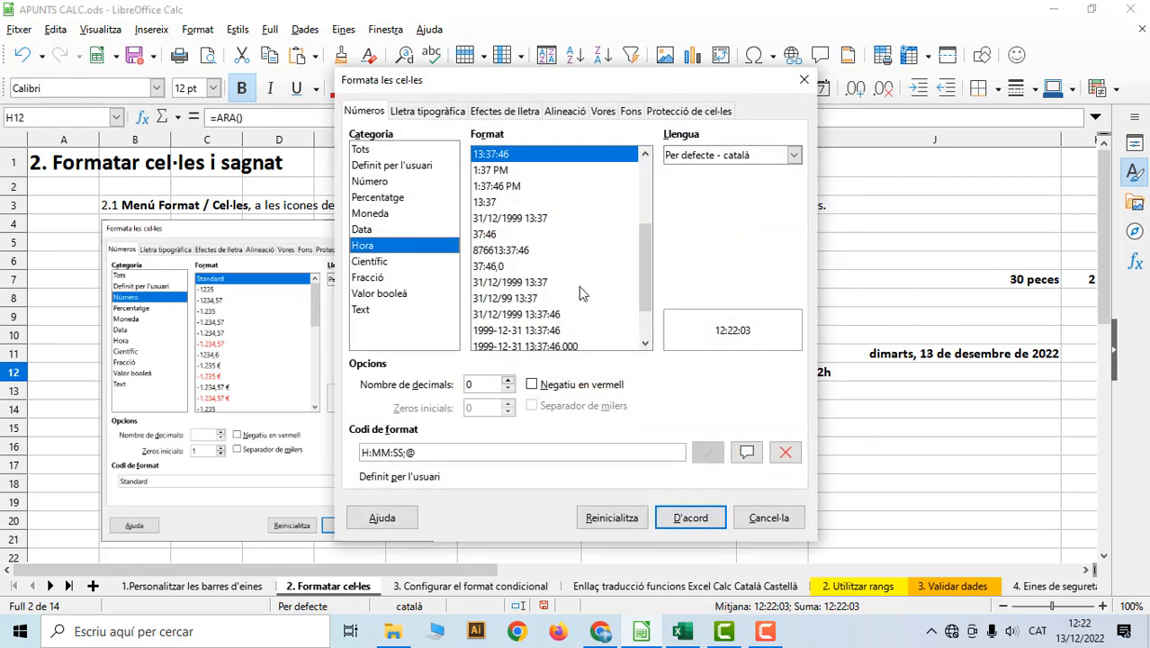
scroll(590, 206, "up", 3)
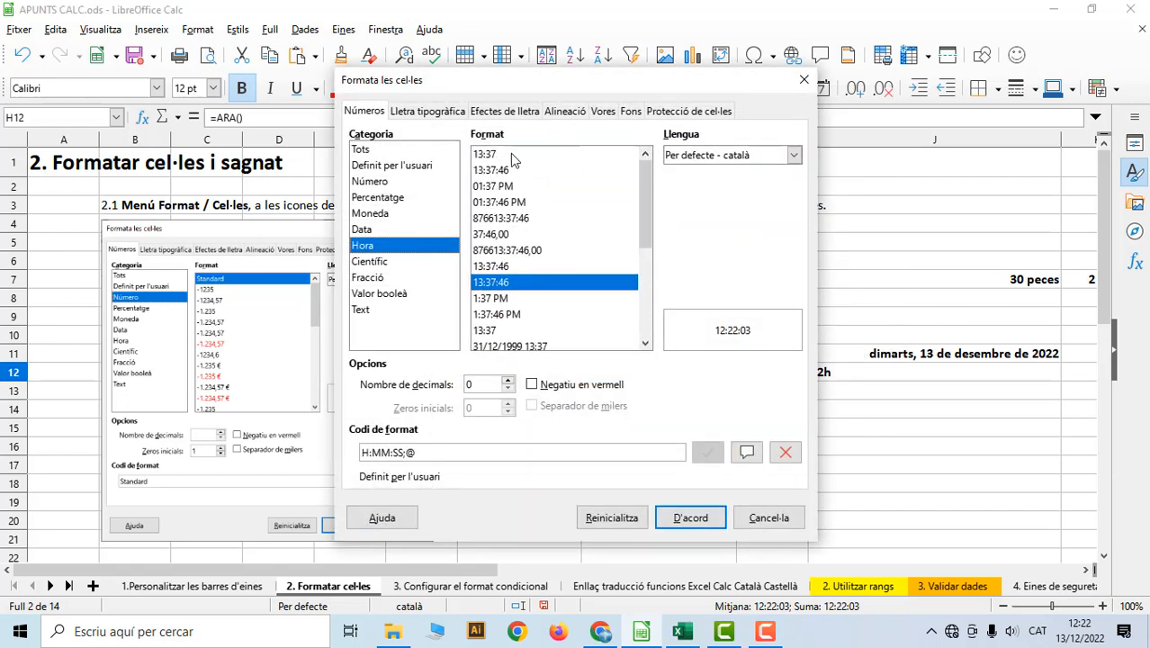
left_click(506, 172)
left_click(494, 156)
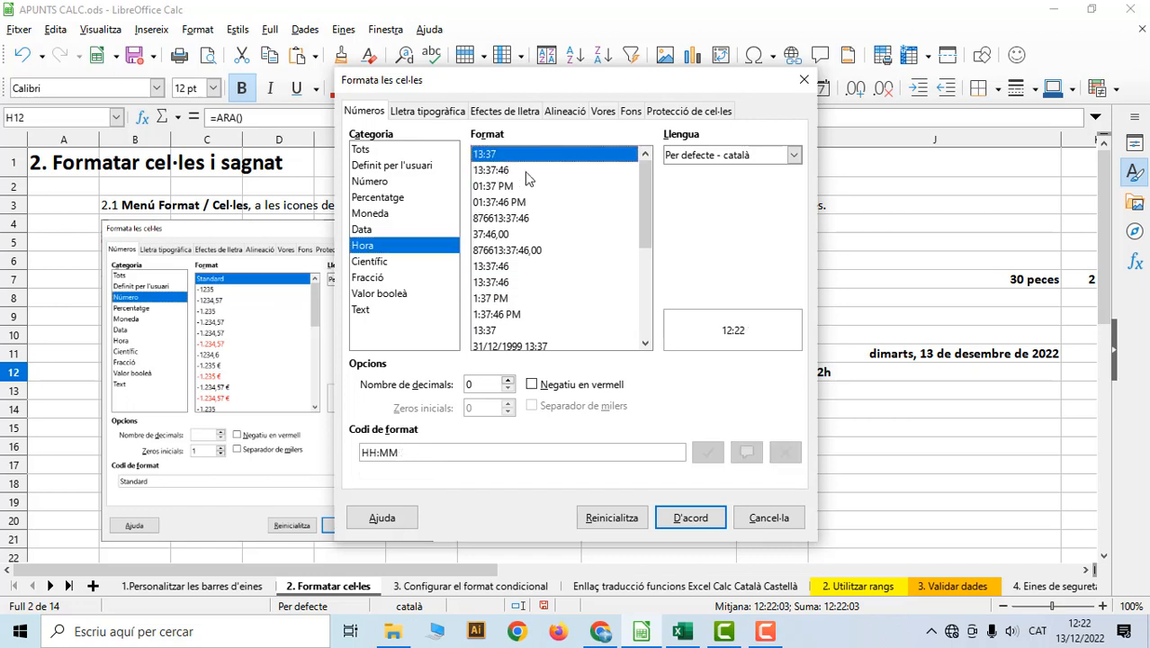
left_click(495, 172)
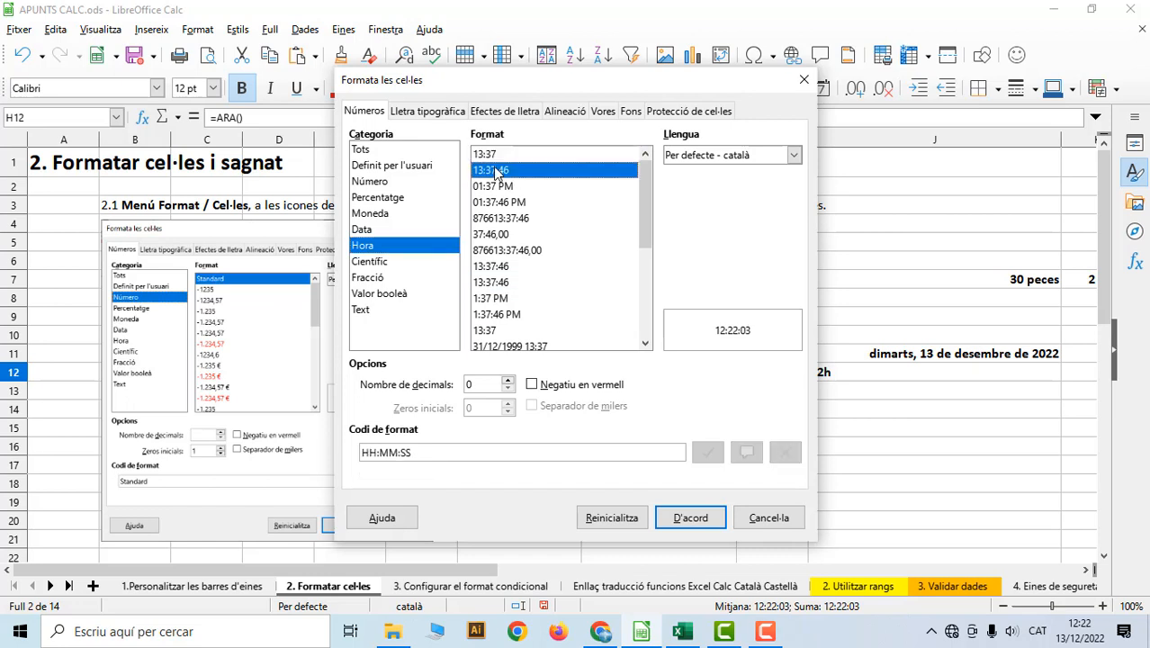
left_click(510, 187)
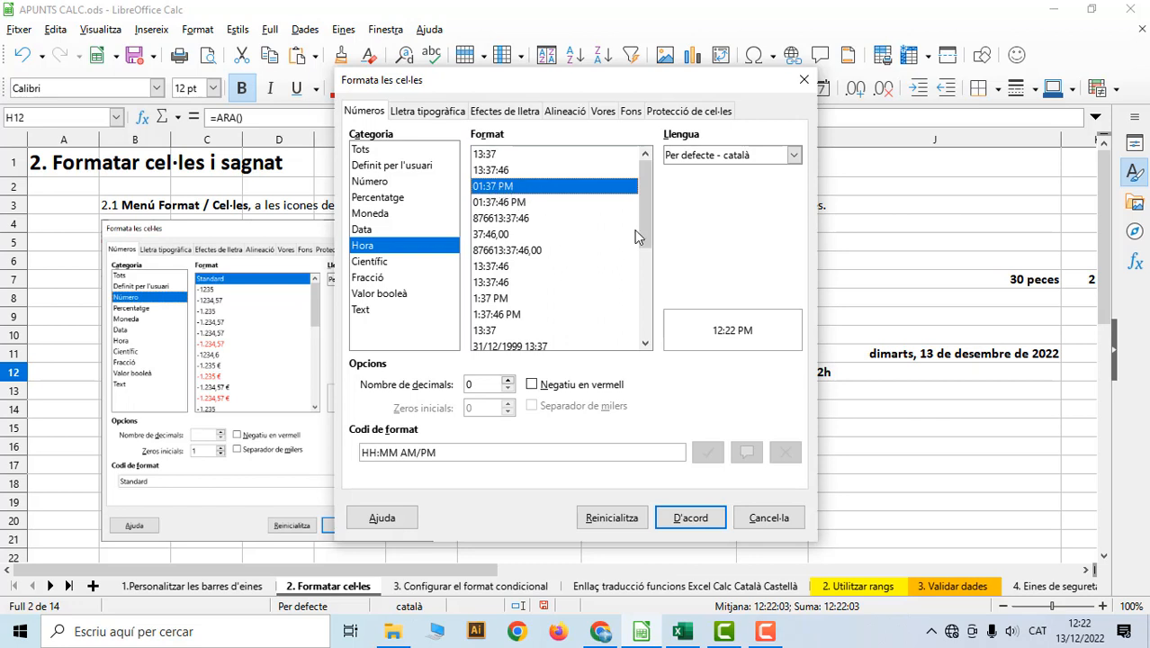
left_click_drag(643, 215, 654, 321)
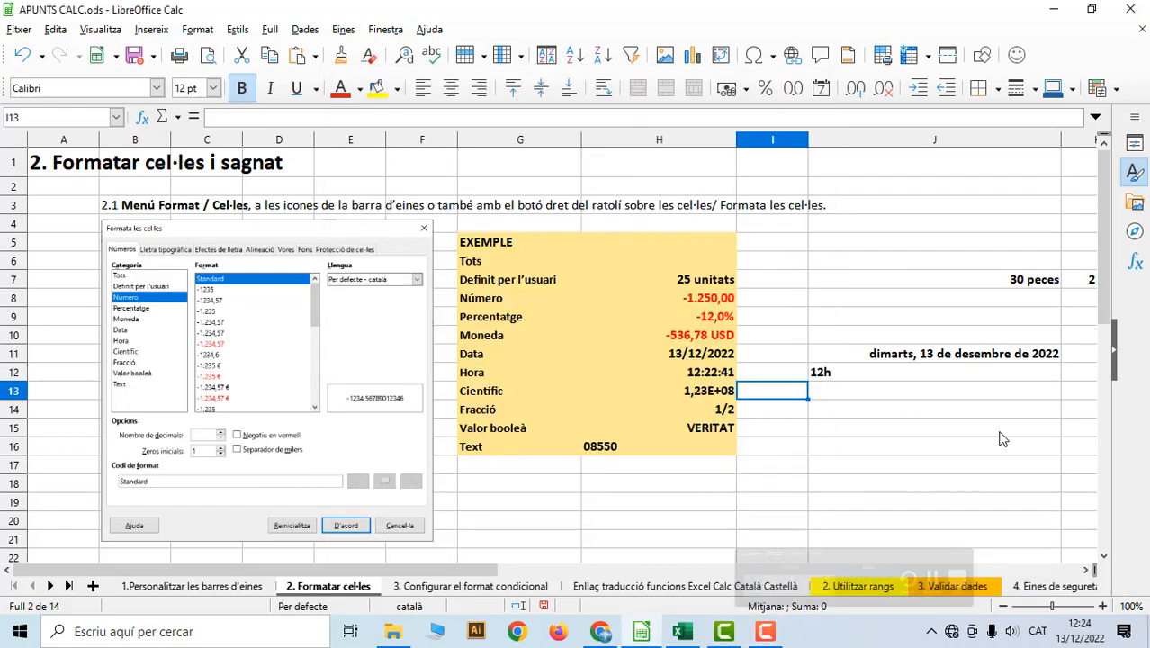
Clear the contents of J11 and J12 and narrow column J.
left_click(728, 373)
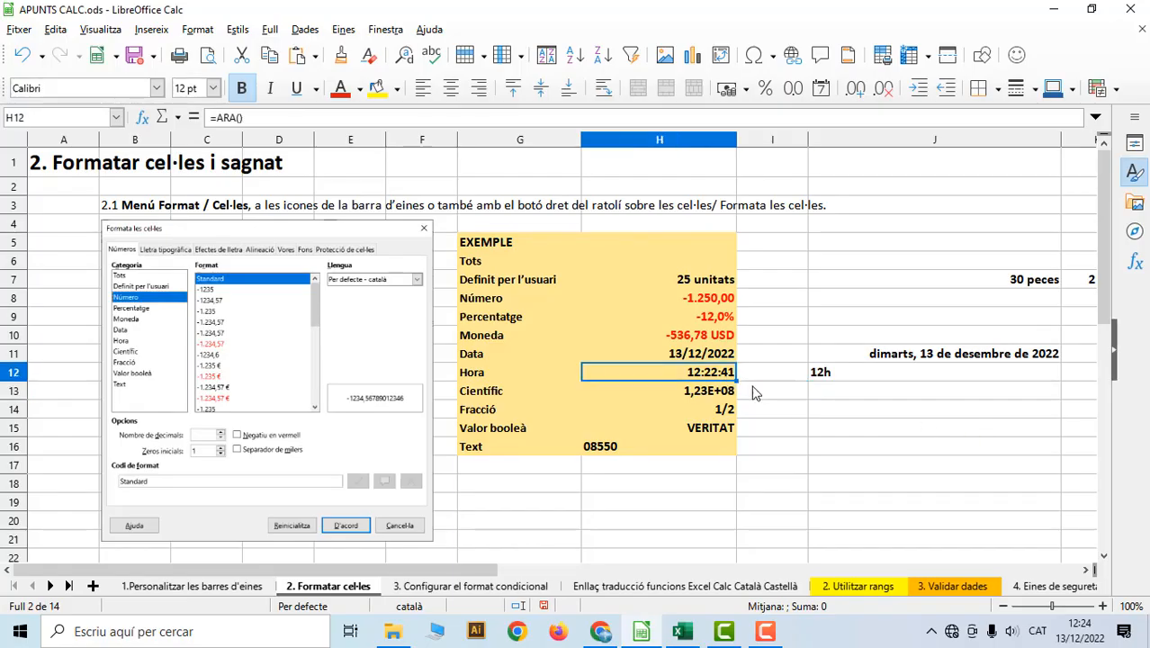
left_click(862, 374)
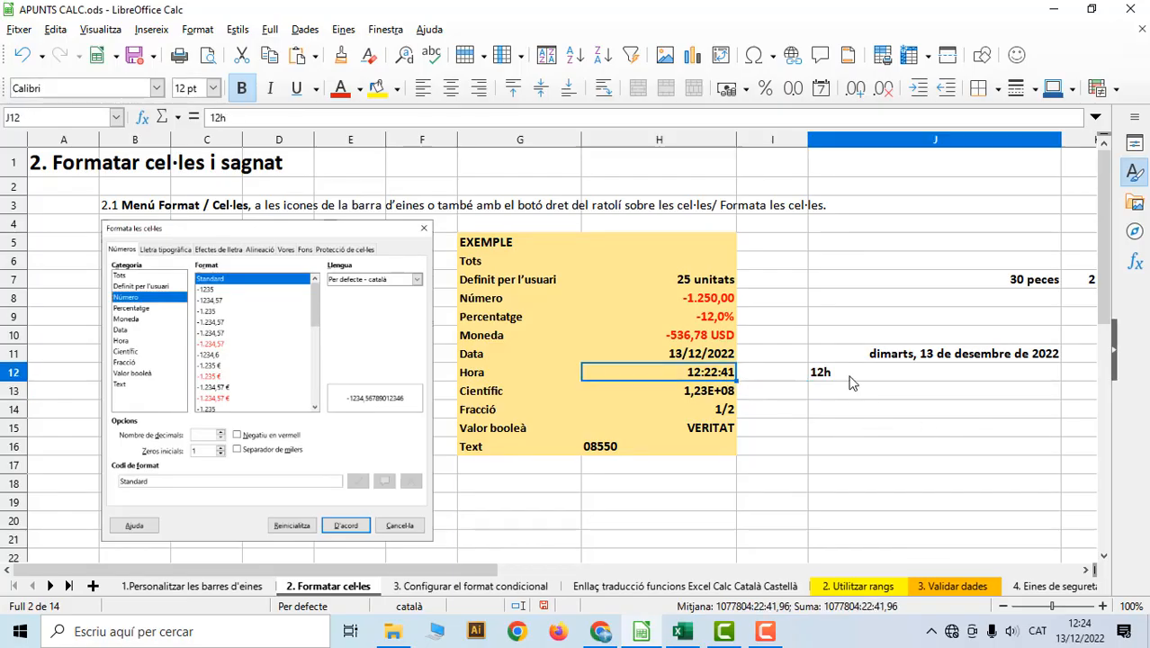
left_click(886, 358)
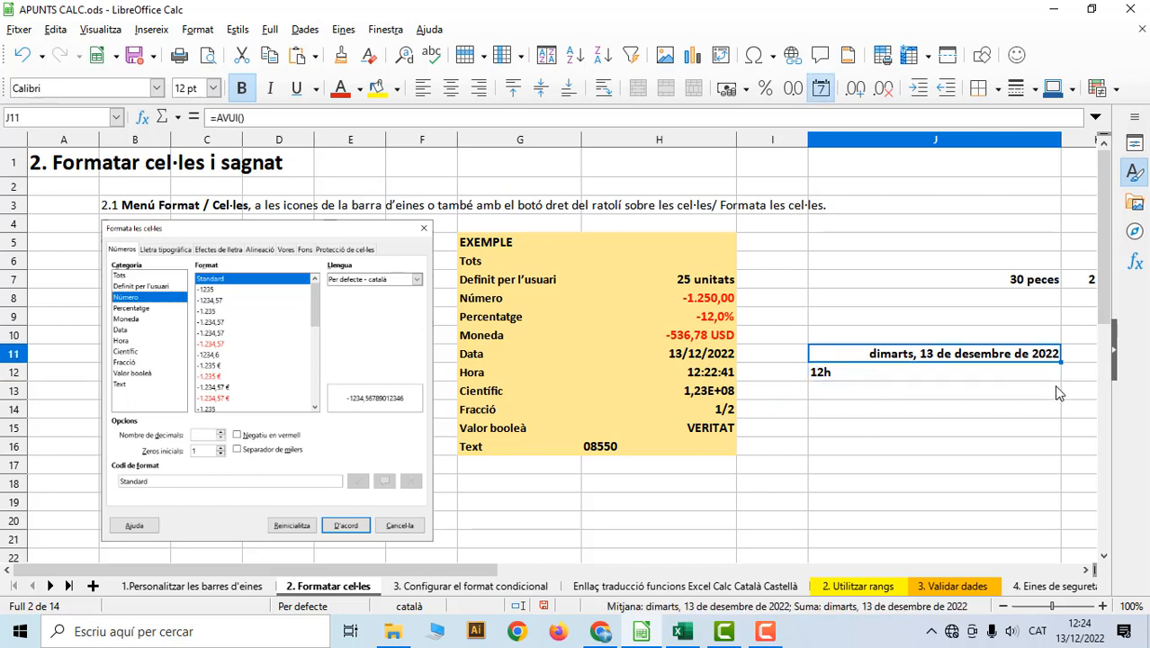
key("Delete")
left_click(896, 377)
key("Delete")
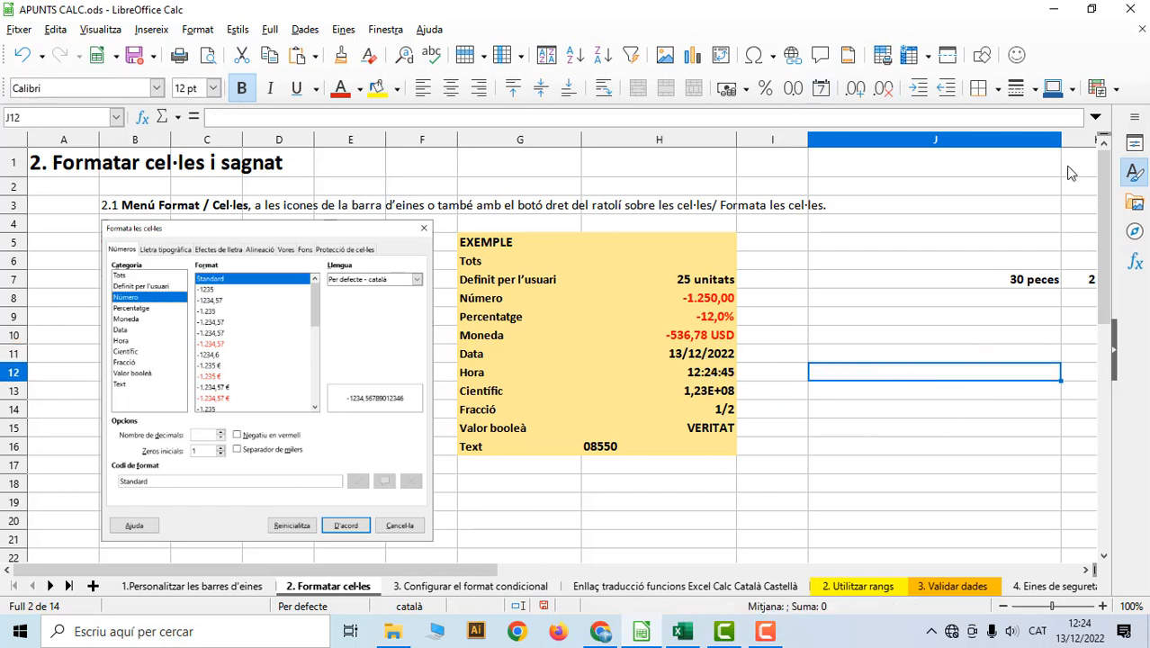
left_click_drag(1062, 140, 908, 140)
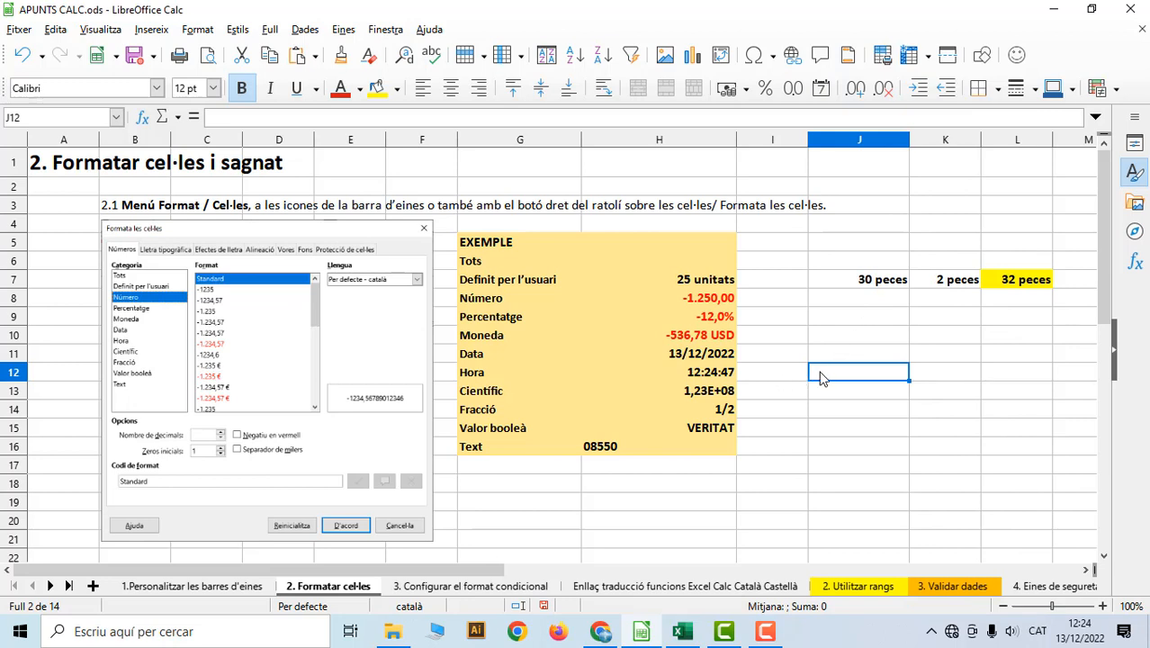
Enter the time 12:00 in J12 and 12:30 in K12.
type("12")
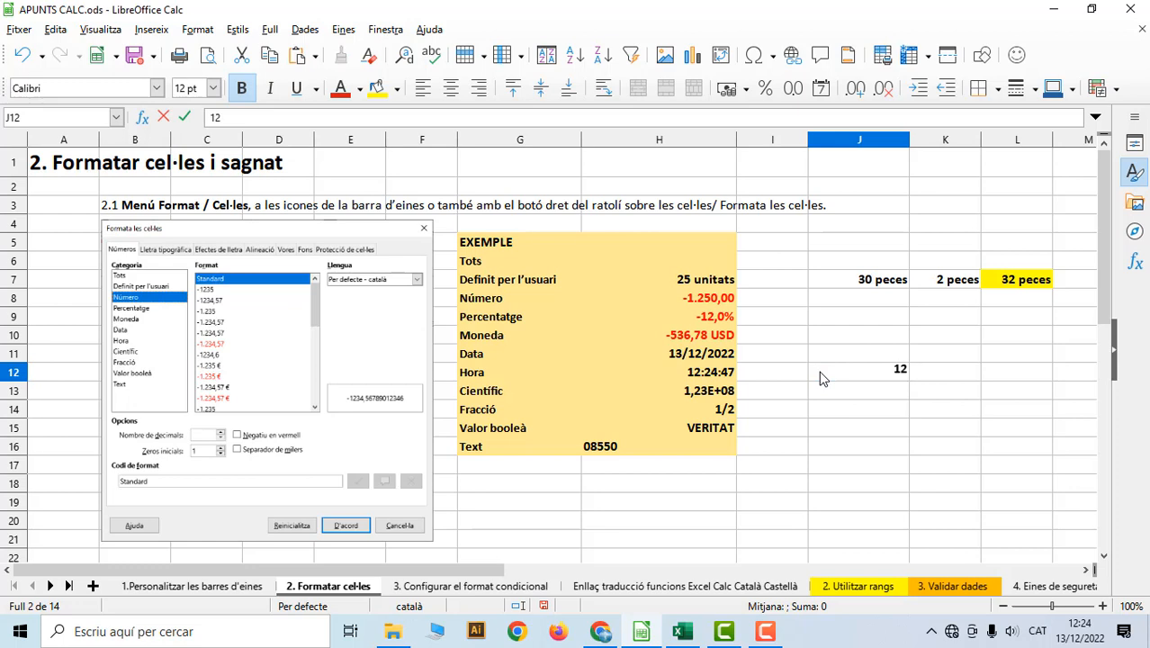
type("00")
left_click(950, 374)
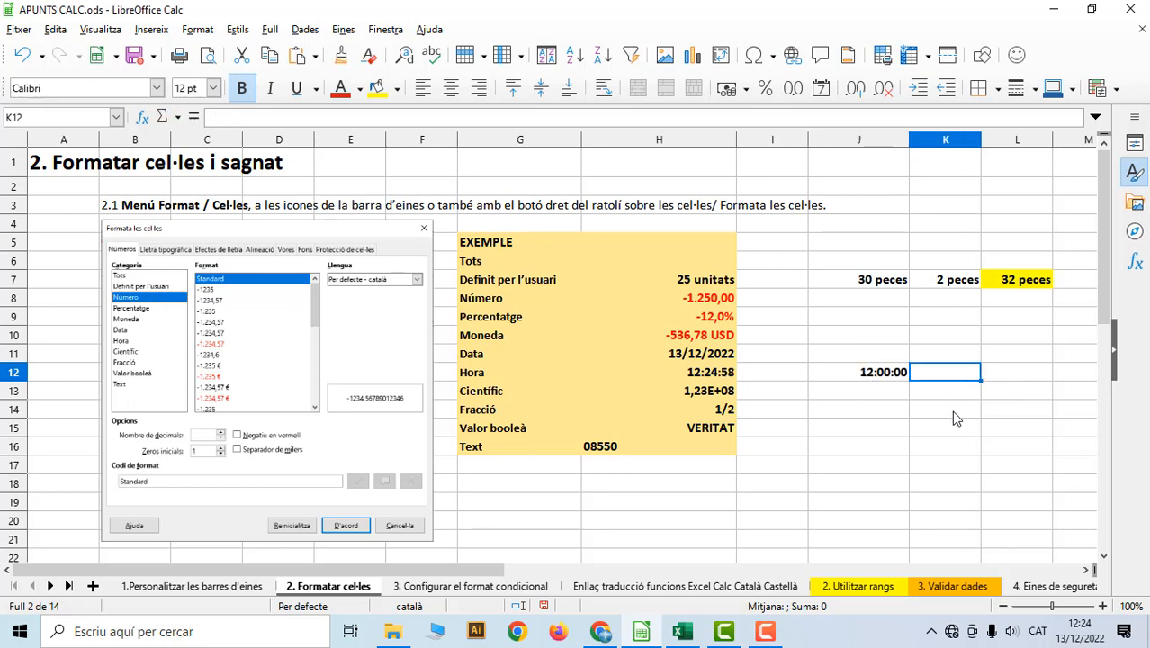
type("12")
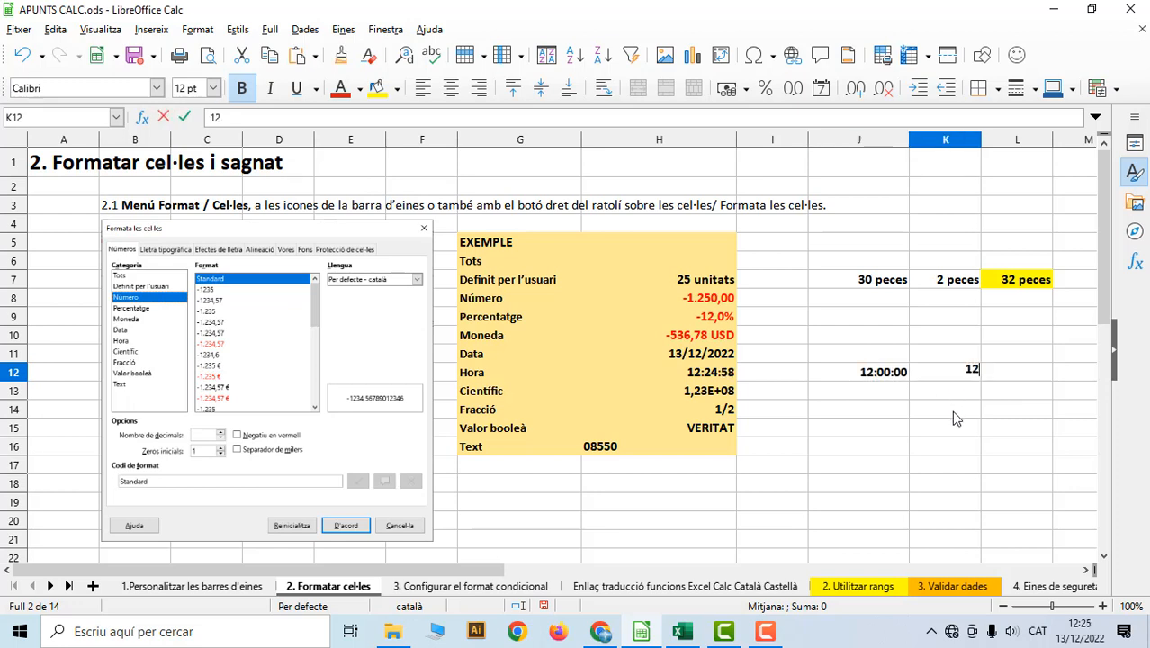
type(":30")
key("Return")
left_click(912, 376)
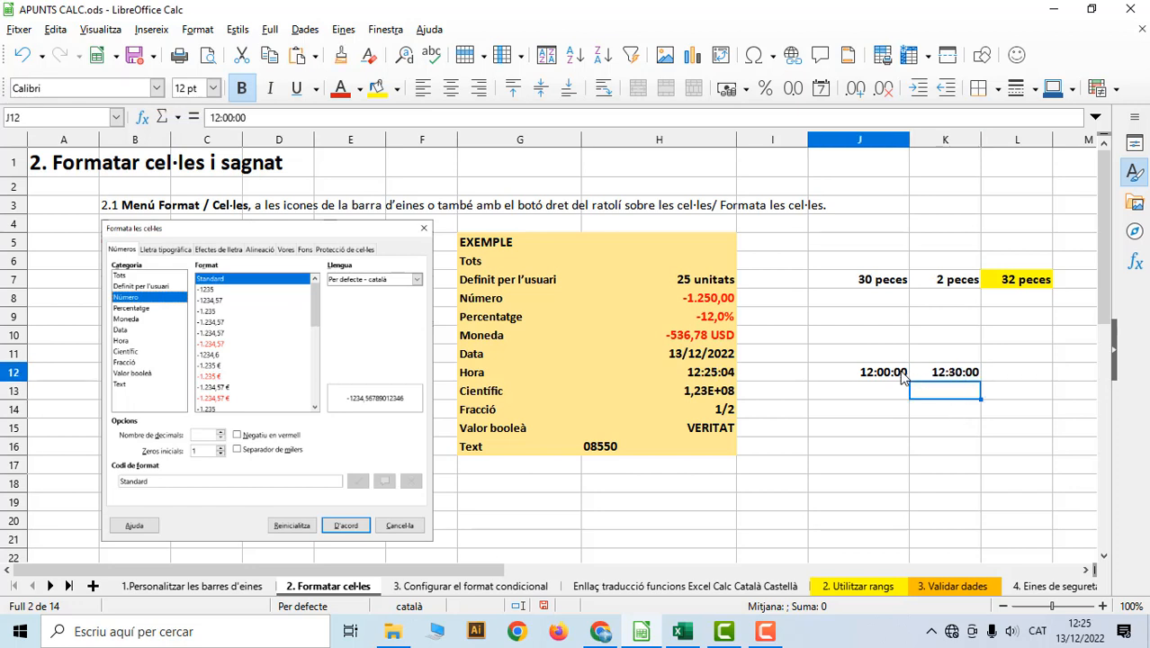
left_click(1032, 376)
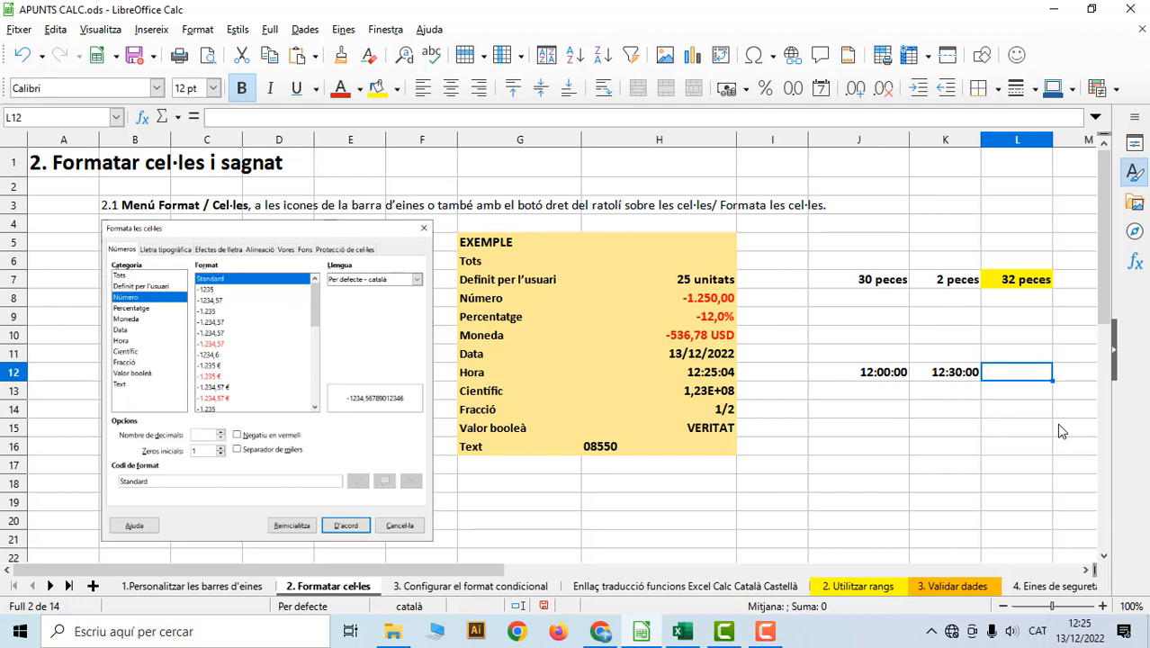
type("=")
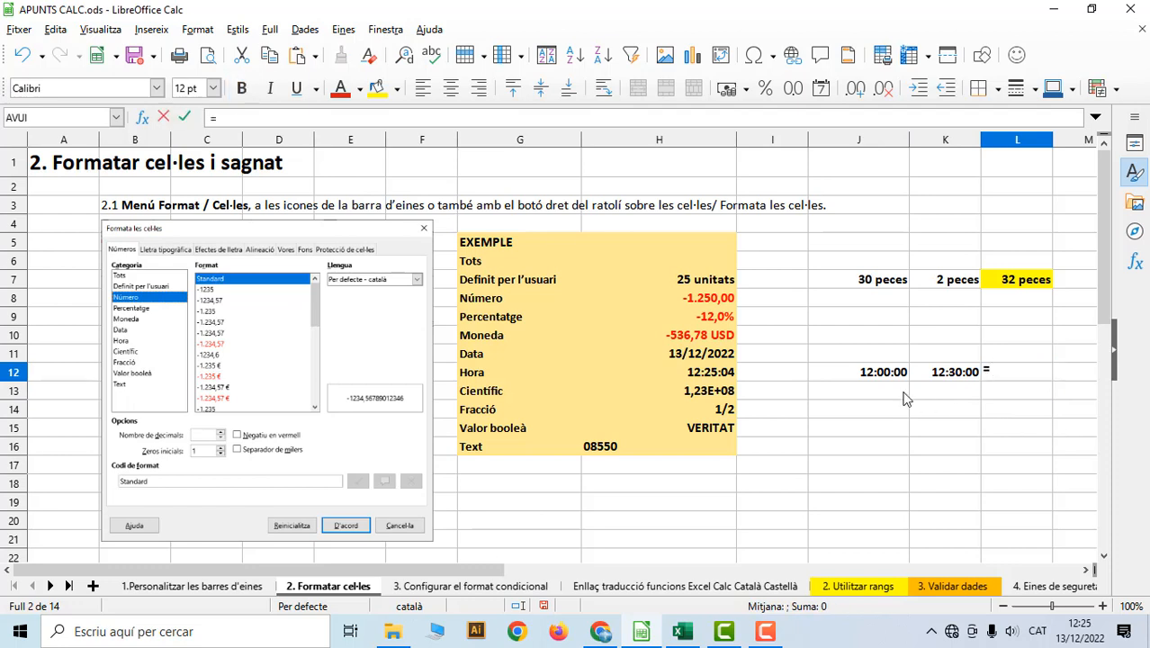
left_click(893, 378)
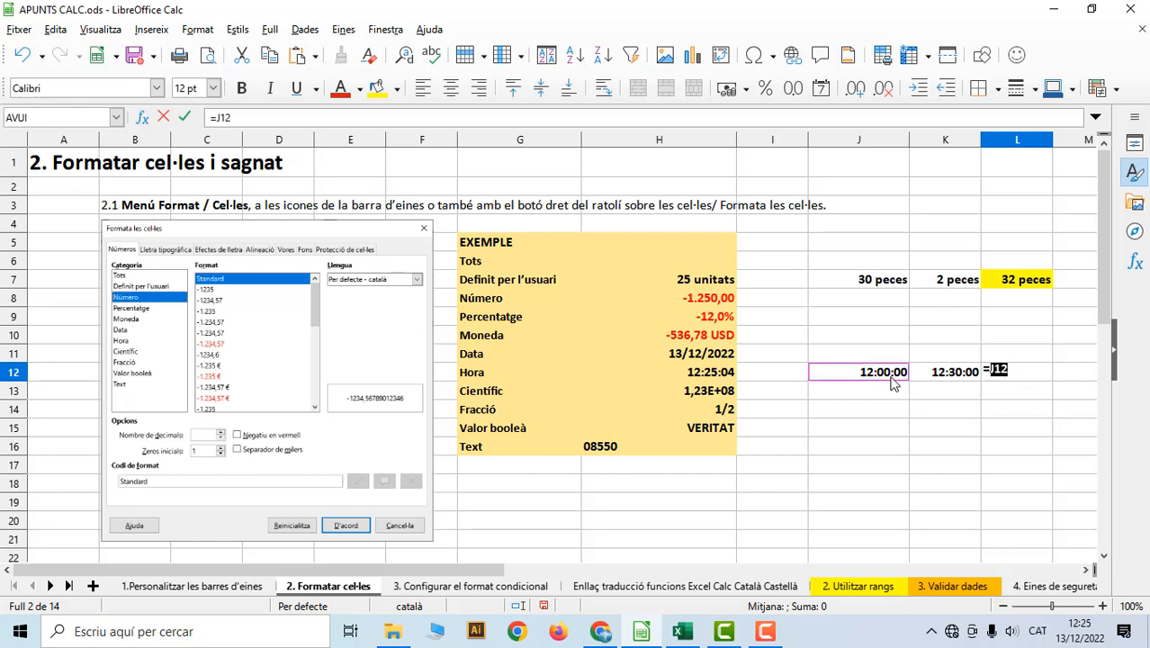
type("-")
left_click(968, 376)
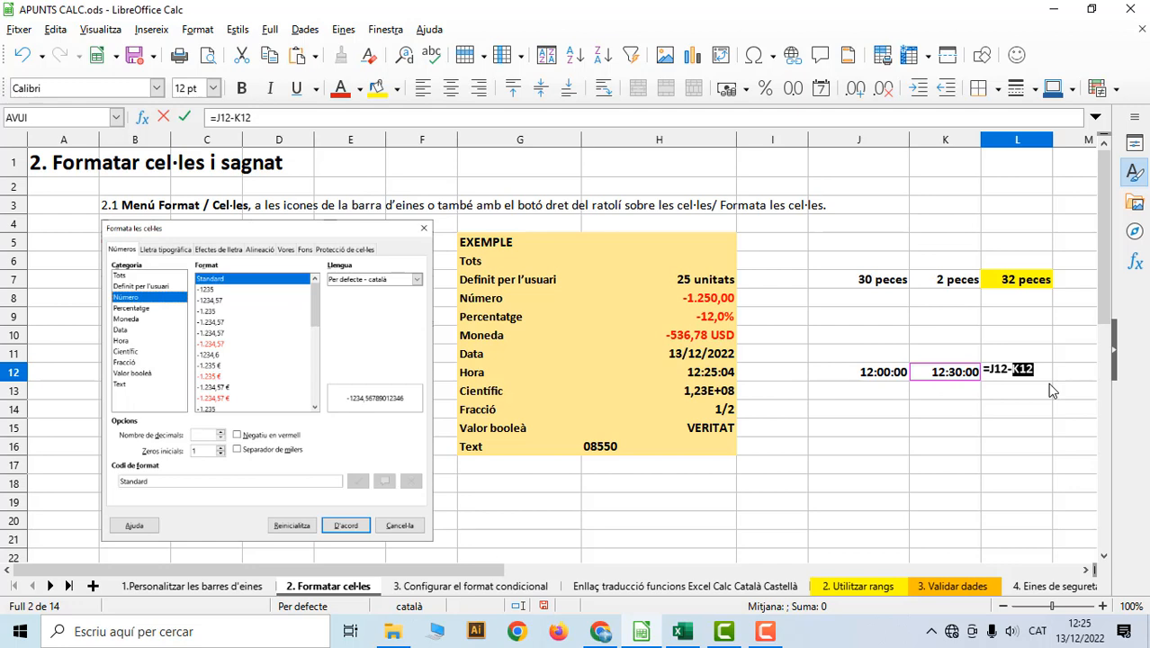
key("BackSpace")
key("BackSpace")
key("BackSpace")
key("BackSpace")
key("BackSpace")
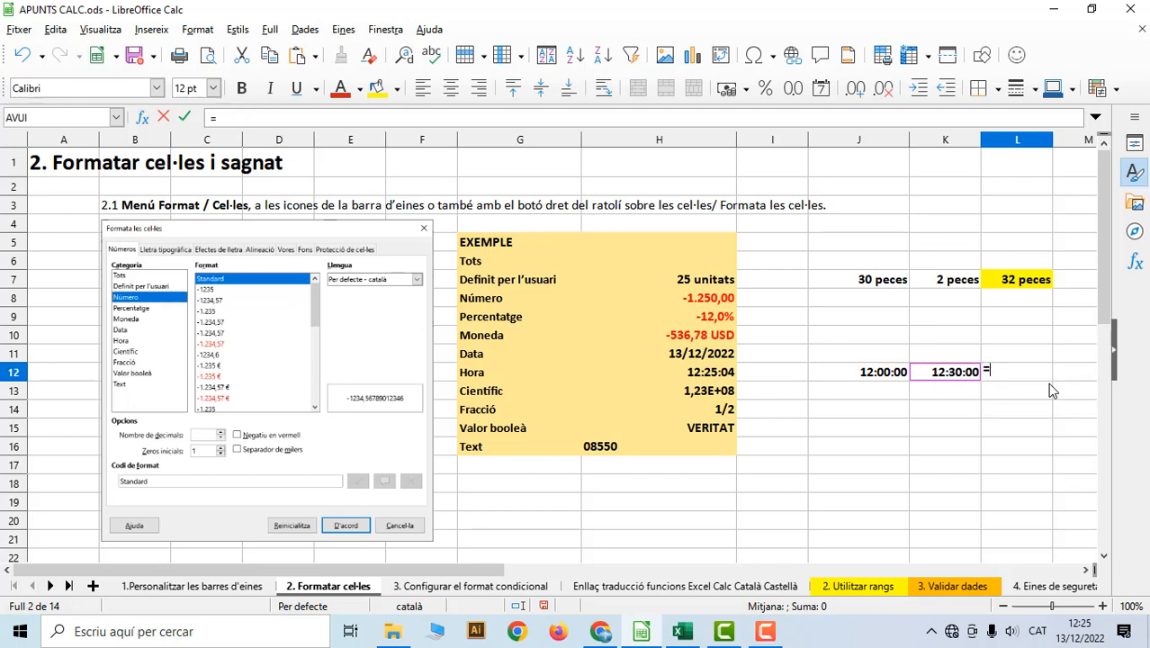
Complete the formula in L12 as =K12-J12 to calculate the difference between the two times.
key("Left")
type("-")
left_click(898, 376)
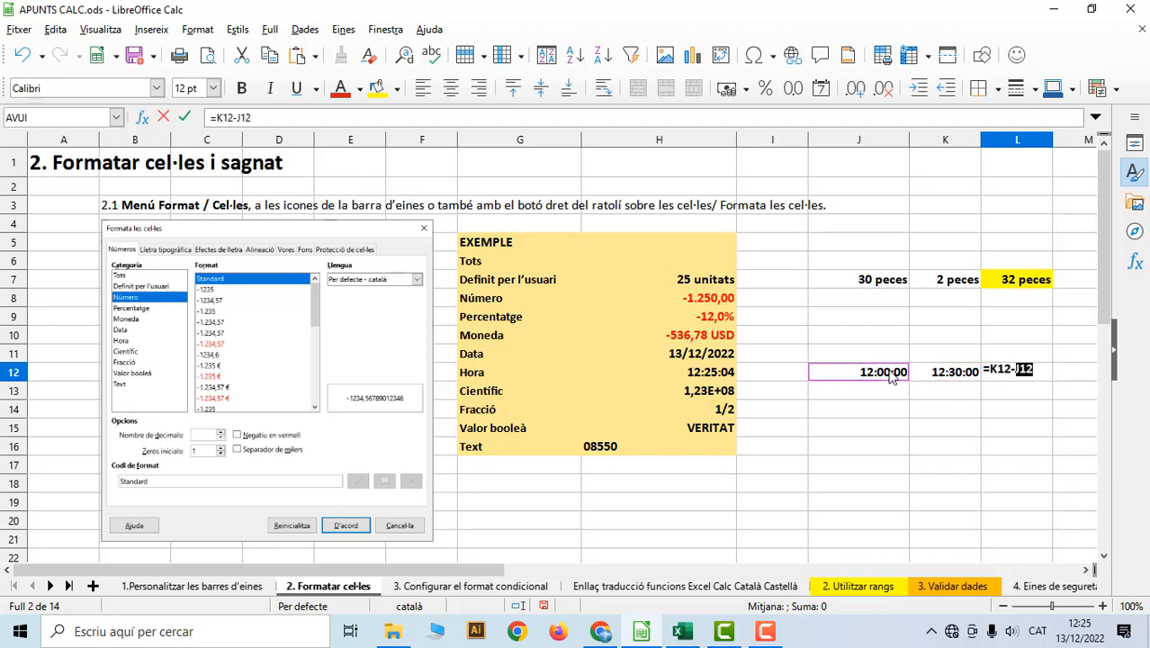
key("Return")
Replace the formula in L12 with =J12-K12 to subtract the times in the opposite order.
left_click(1031, 376)
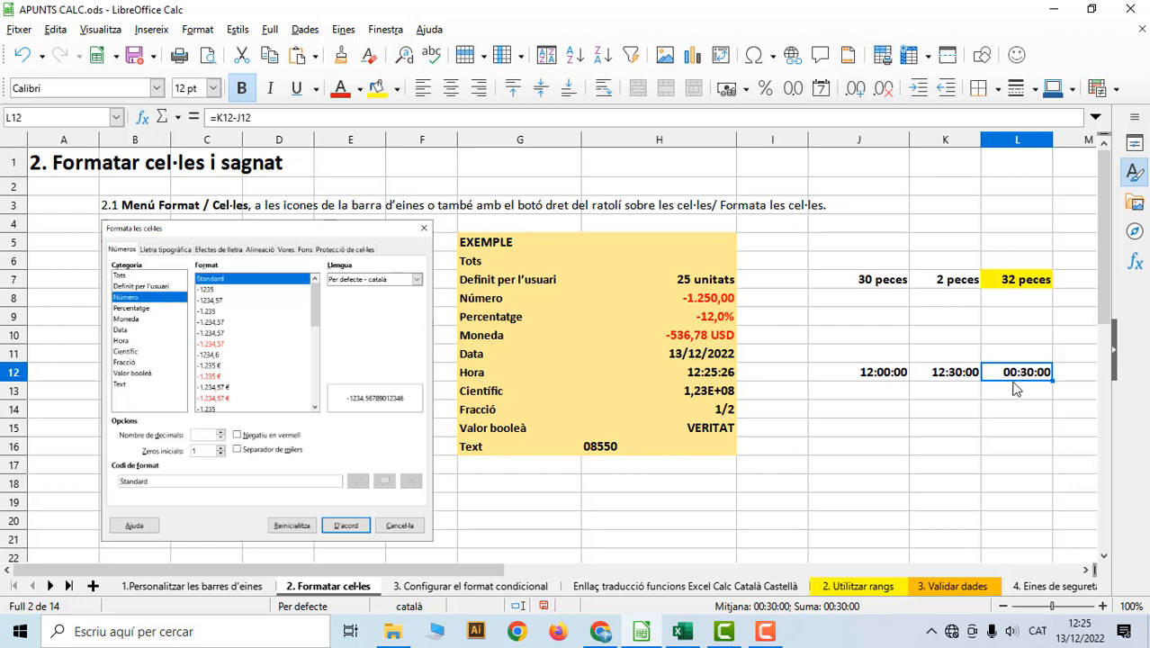
type("=")
left_click(861, 374)
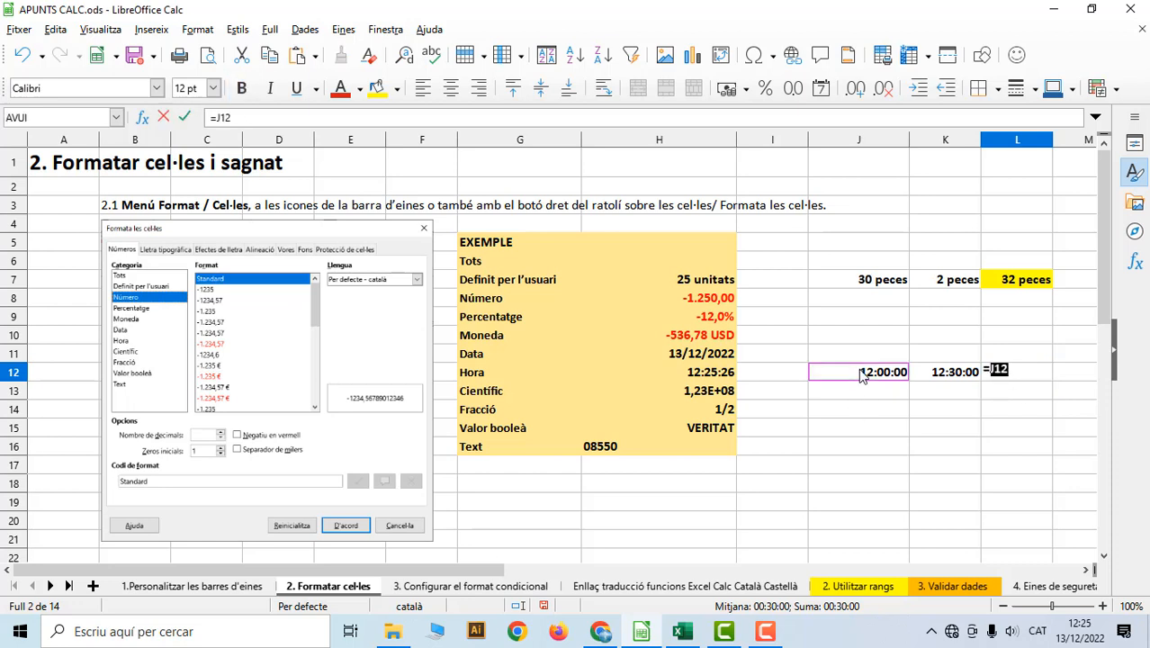
type("-")
left_click(934, 374)
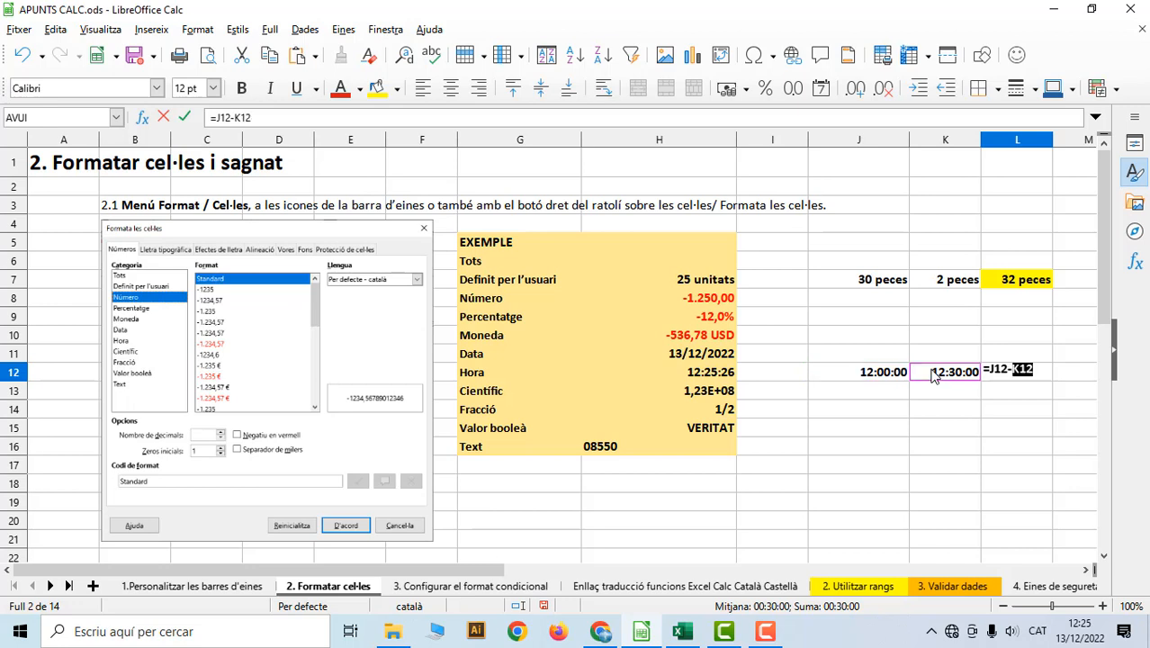
key("Return")
left_click(1046, 372)
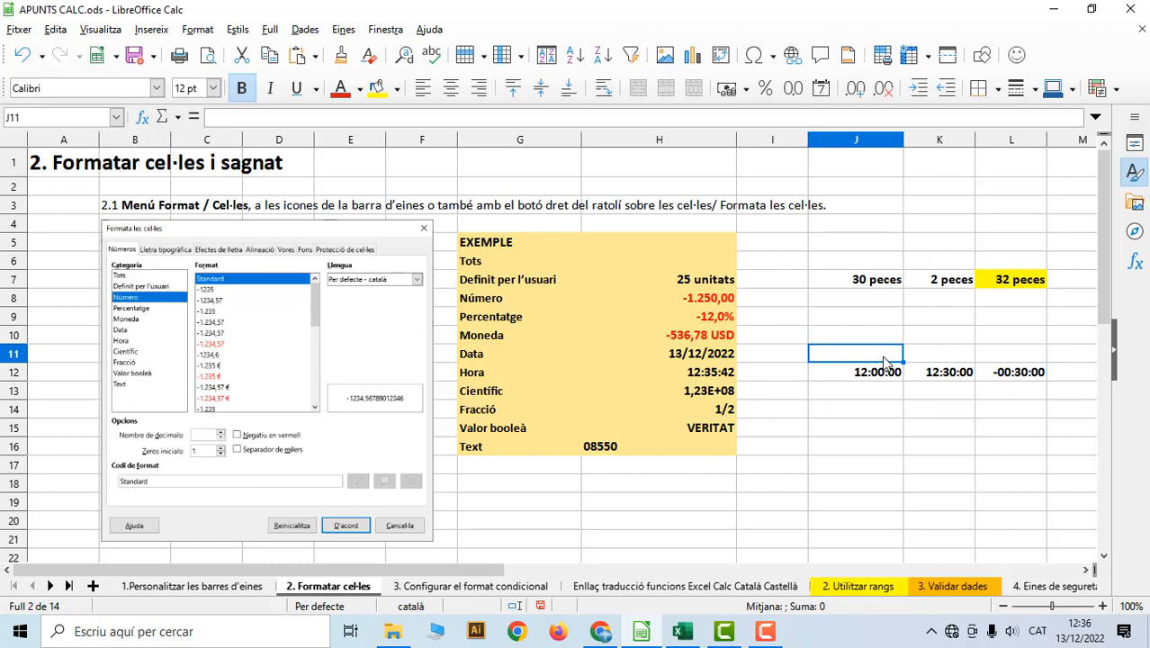
Enter the date 25/12/2022 in J11 and 13/12/2022 in K11.
type("25/")
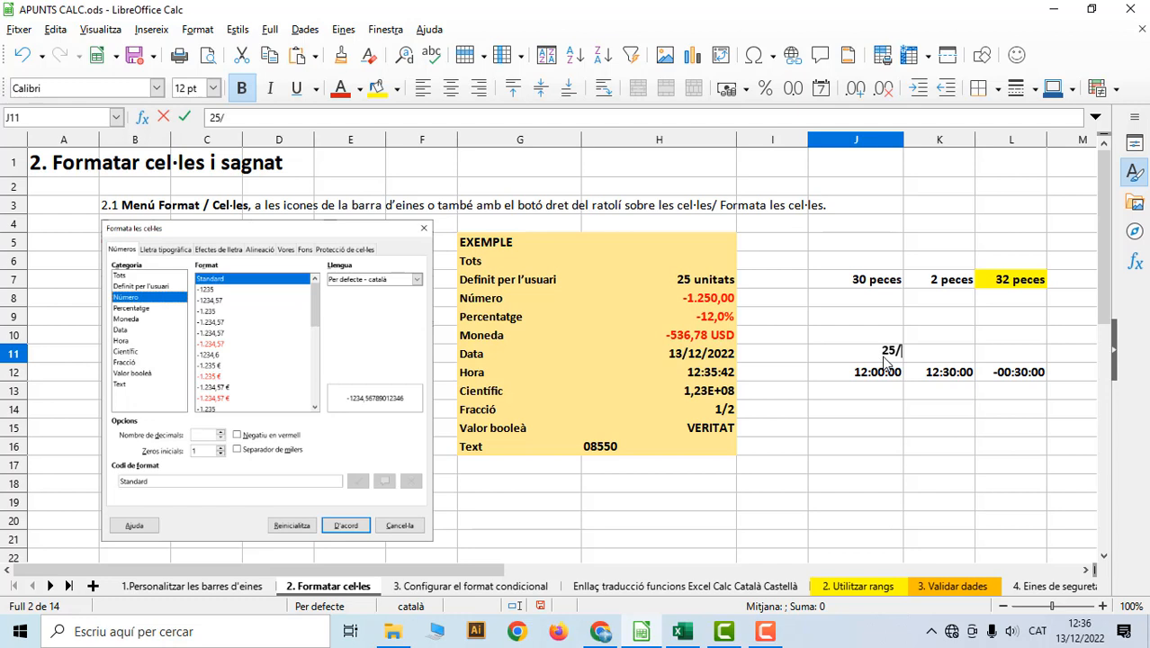
type("12/20")
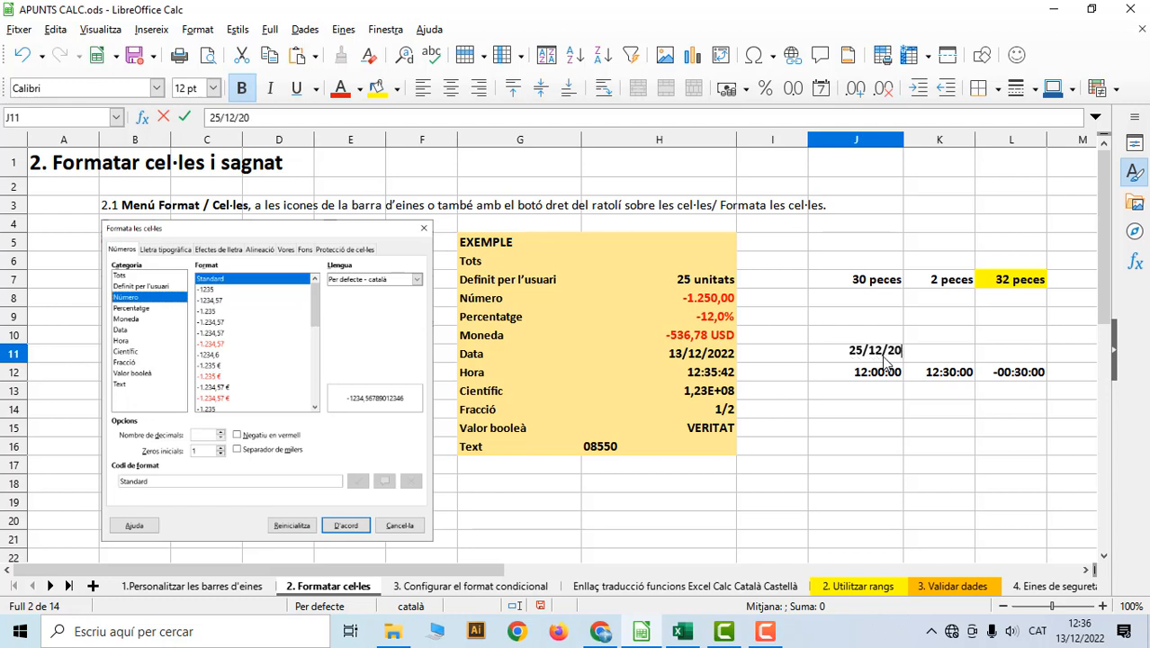
type("22")
left_click(944, 357)
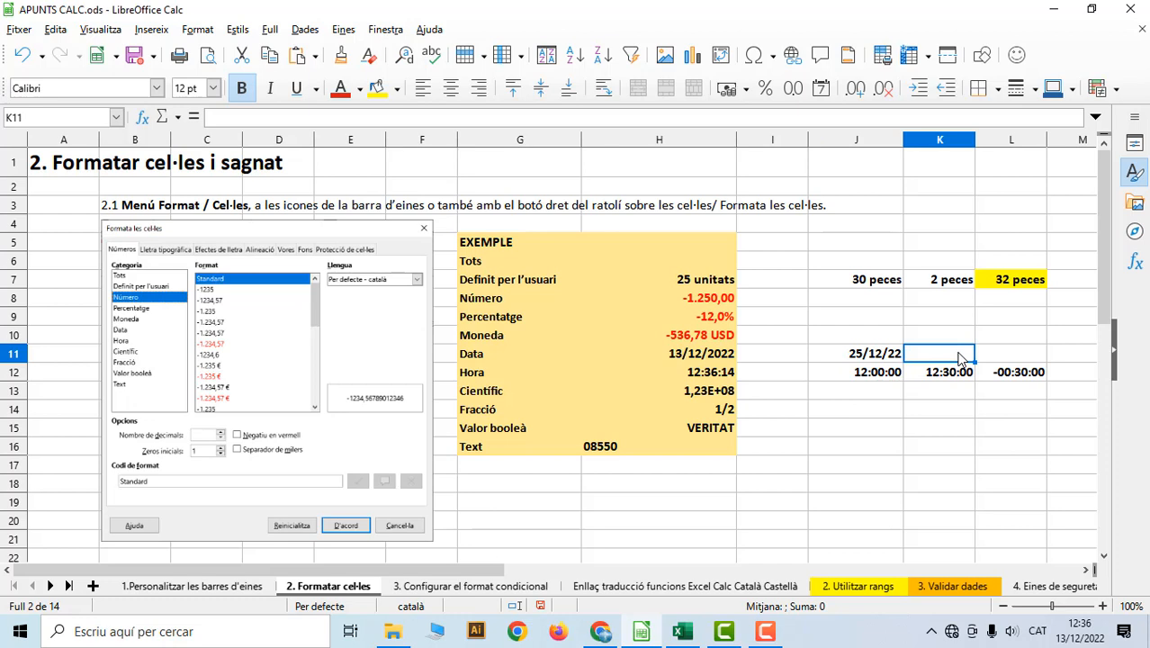
type("13/12")
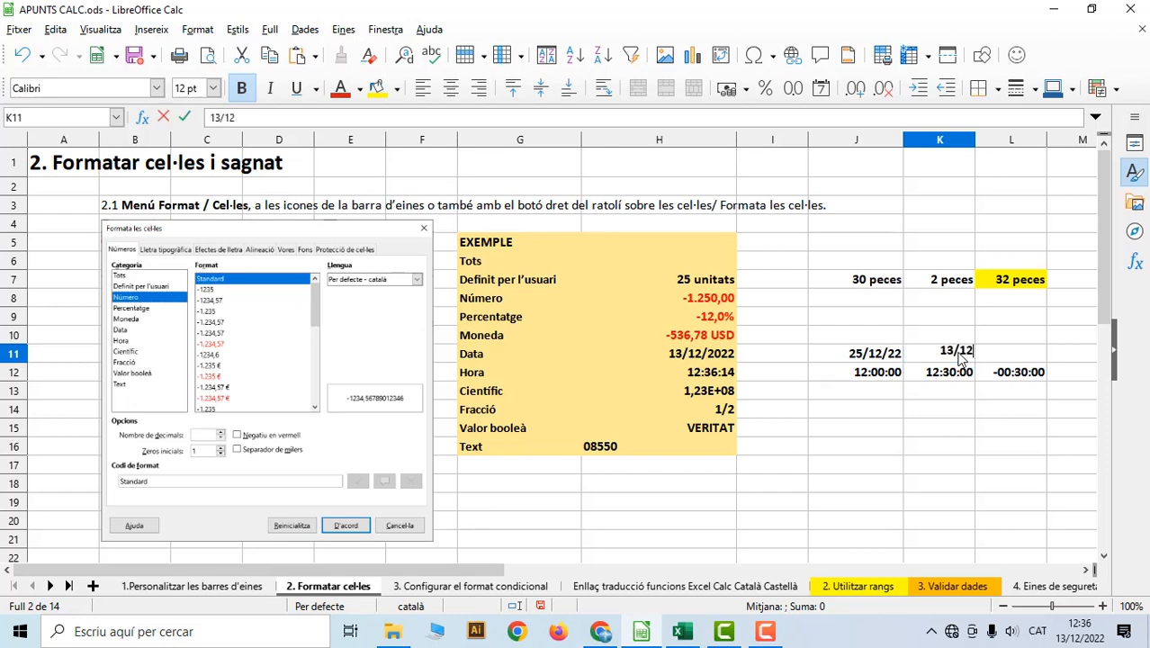
type("/2022")
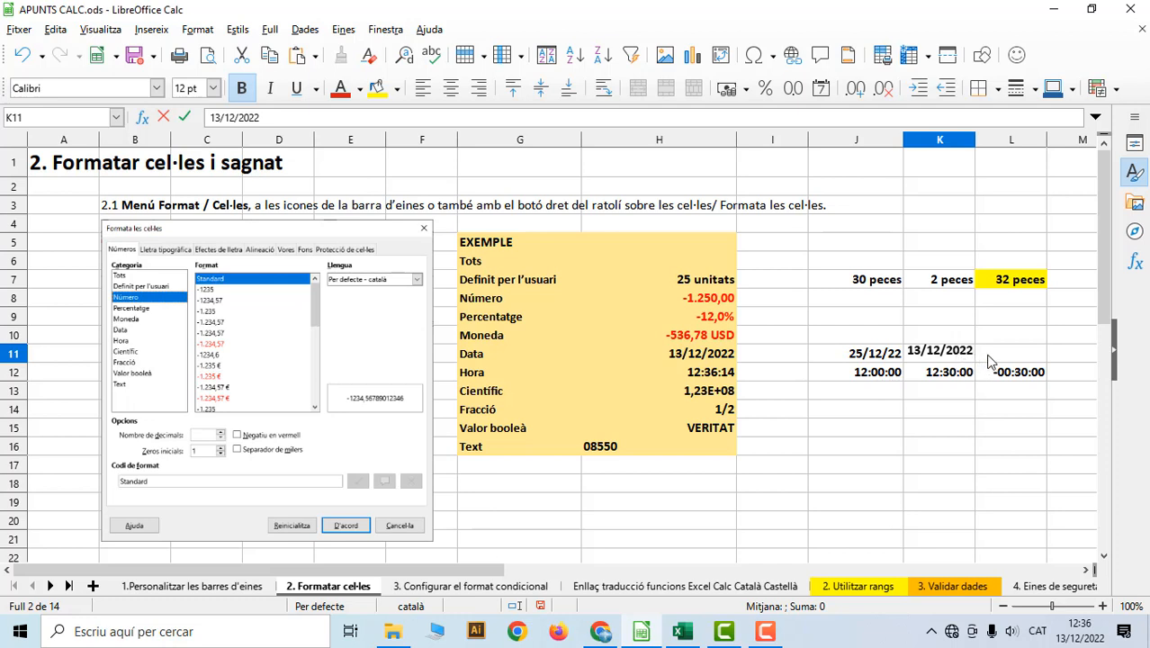
Calculate the difference between the two dates with the formula =J11-K11 in L11.
left_click(987, 360)
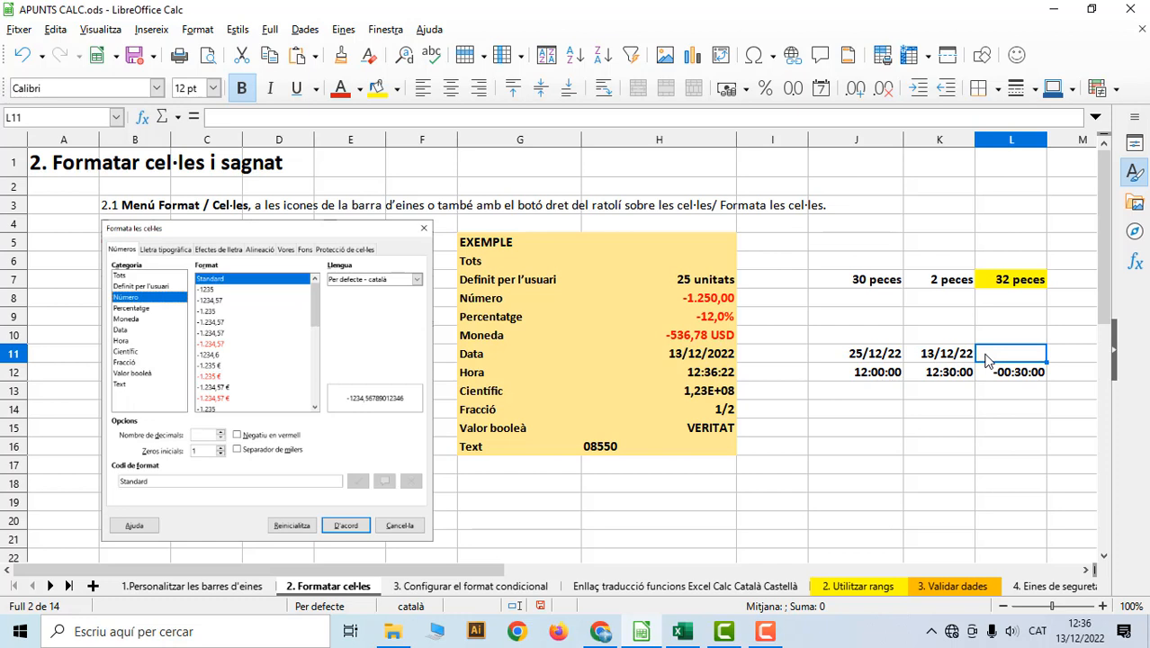
type("=")
left_click(886, 354)
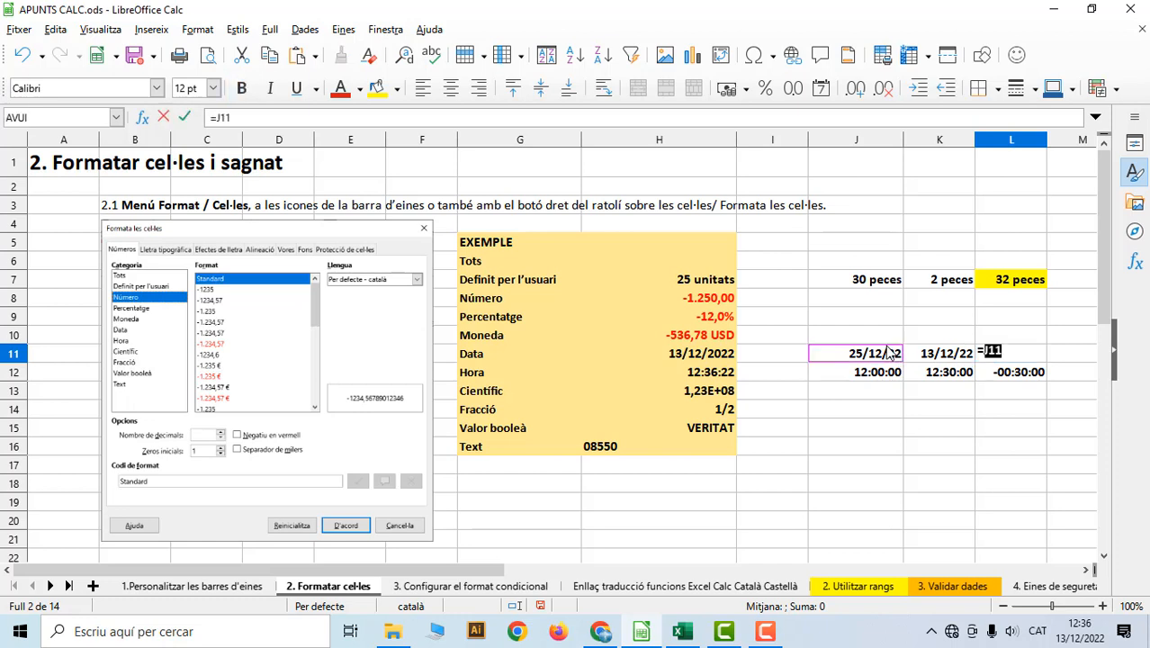
type("-")
left_click(919, 354)
key("Return")
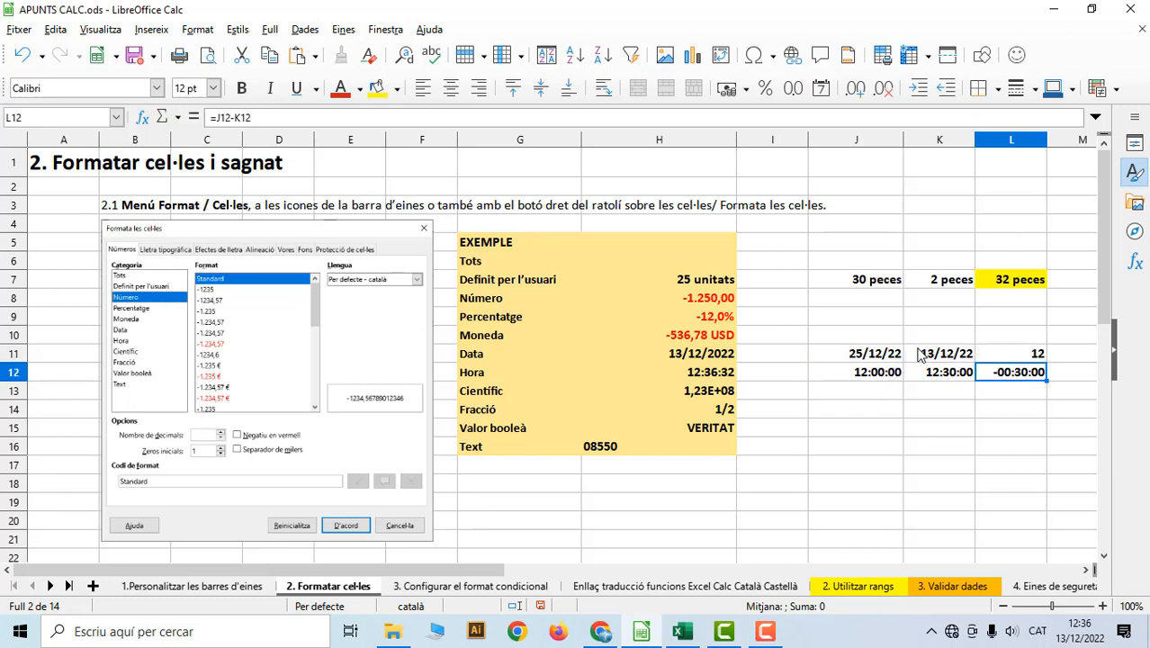
left_click(1035, 356)
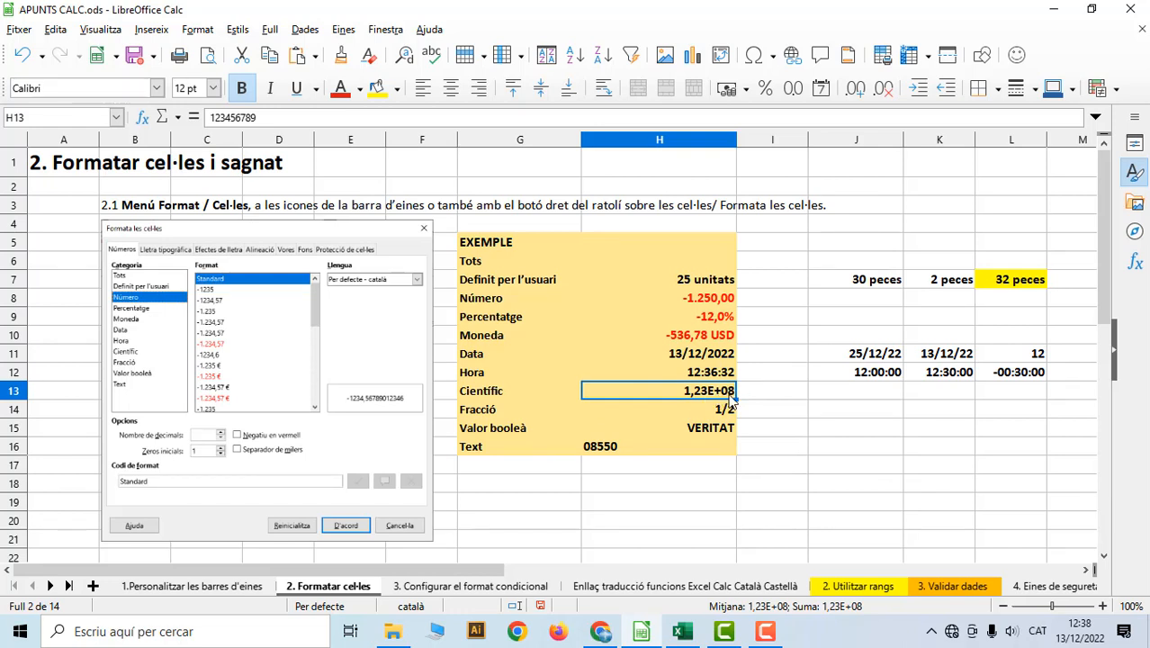
Enter the number 123456789 in J13, beside the Científic example row.
left_click(829, 394)
type("1")
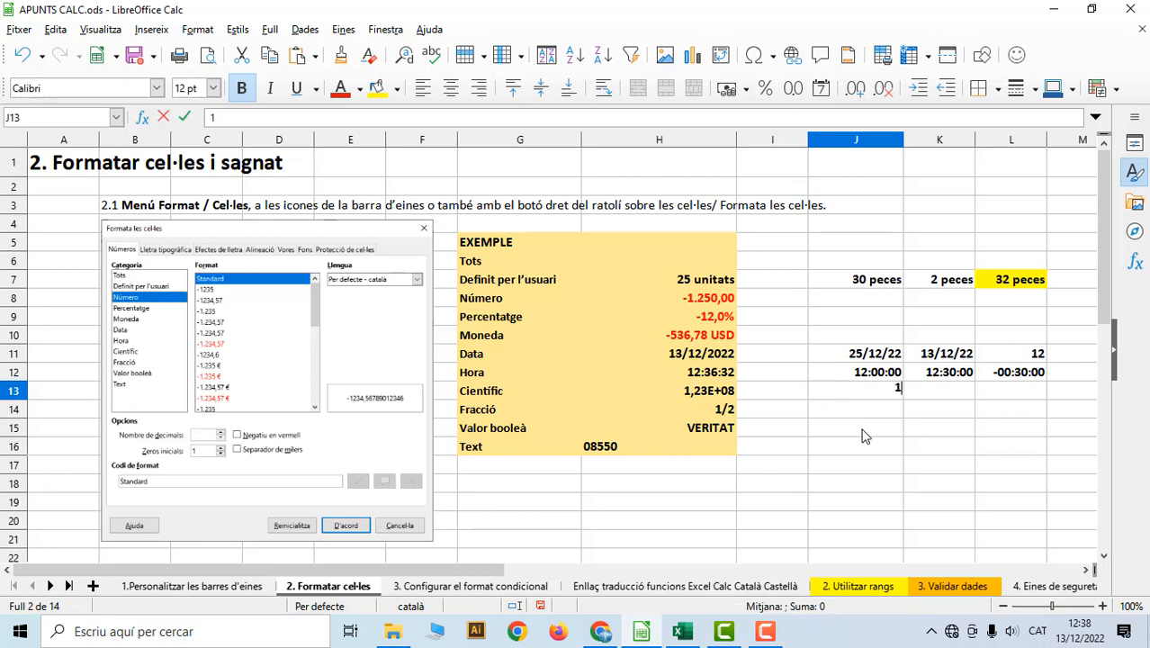
type("23456789")
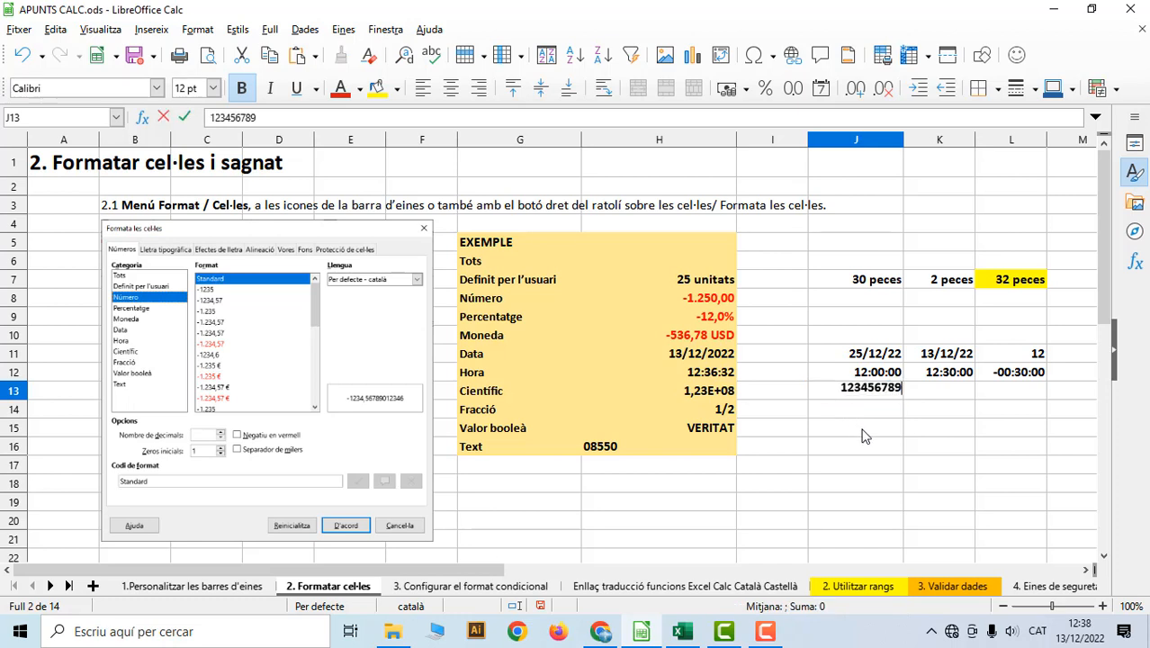
key("Return")
Format J13 with the Científic category, using the 1,23E+04 format.
left_click(869, 392)
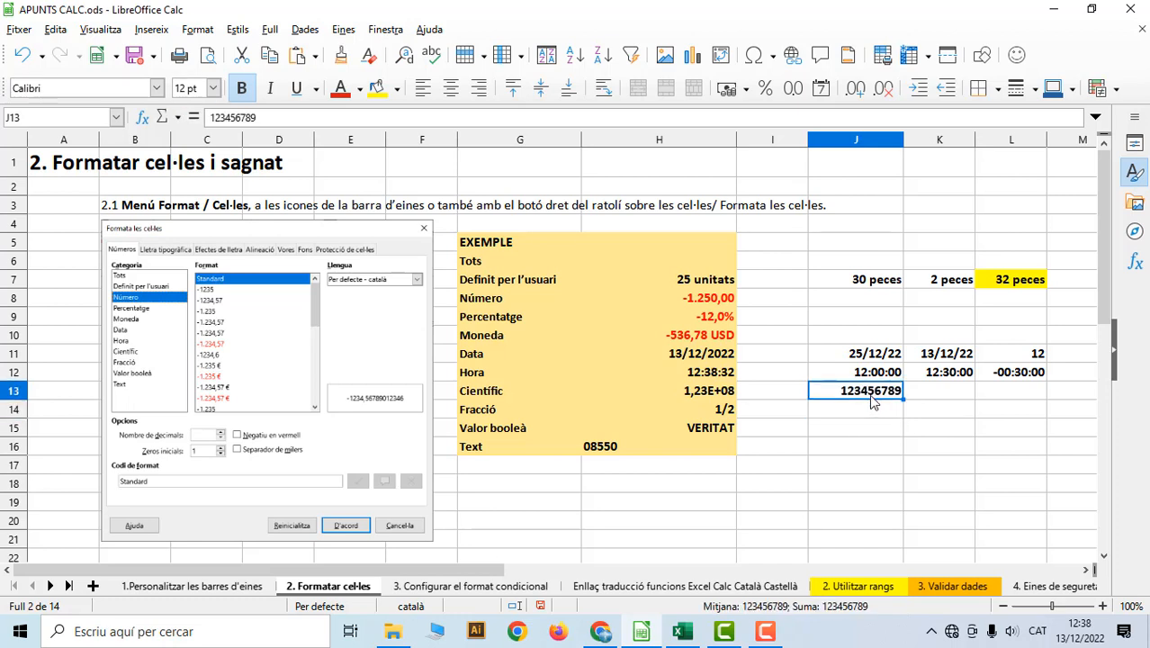
right_click(869, 392)
left_click(922, 386)
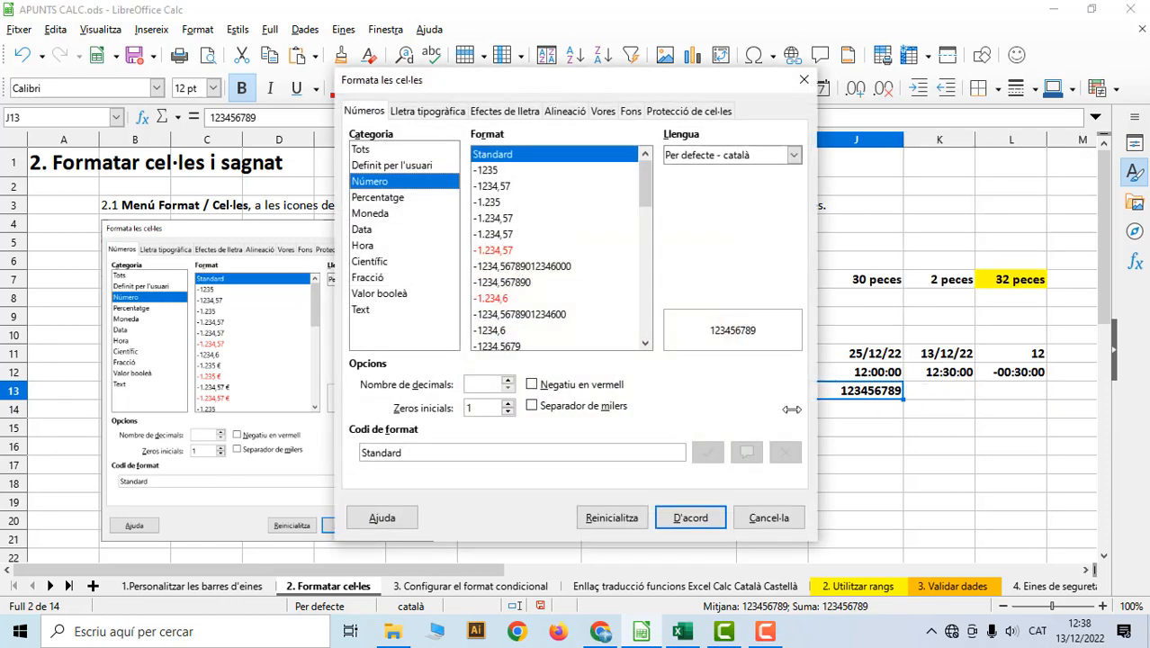
left_click(369, 260)
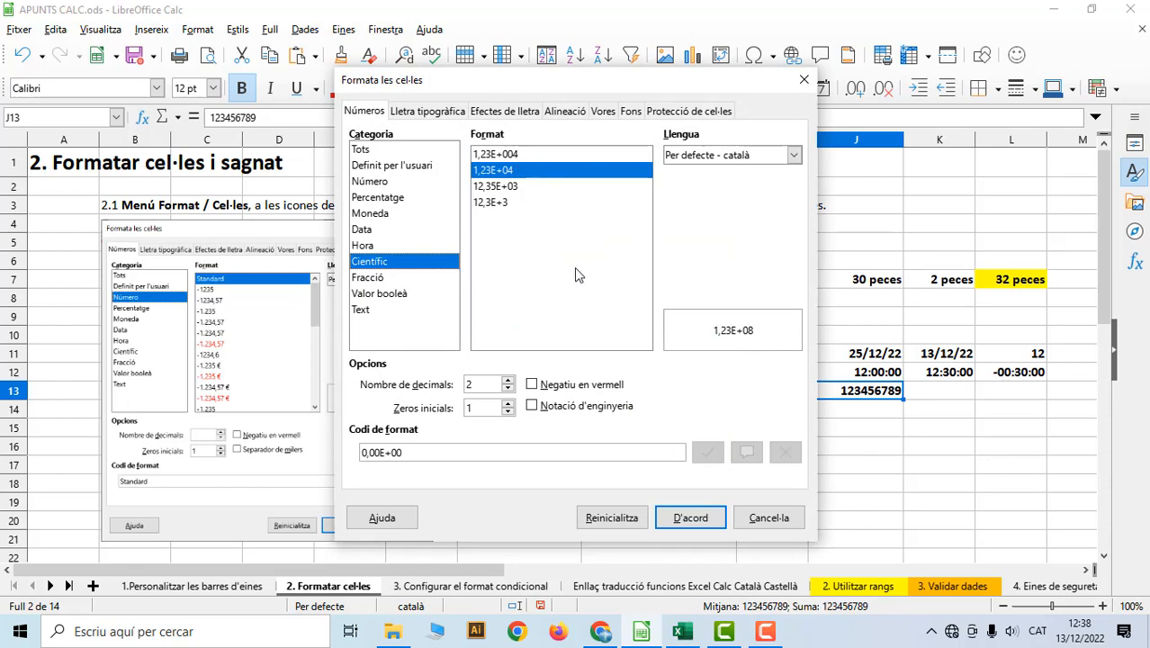
left_click(686, 518)
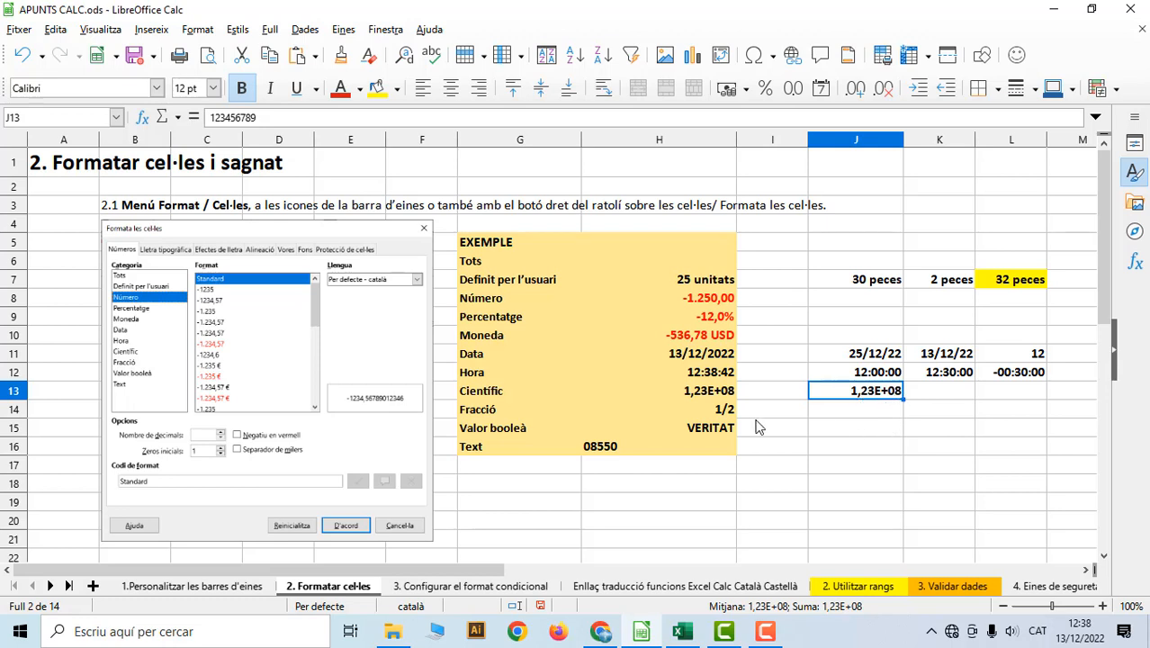
Check the fraction example in H14 and enter 2,5 in J14.
left_click(510, 408)
left_click(699, 416)
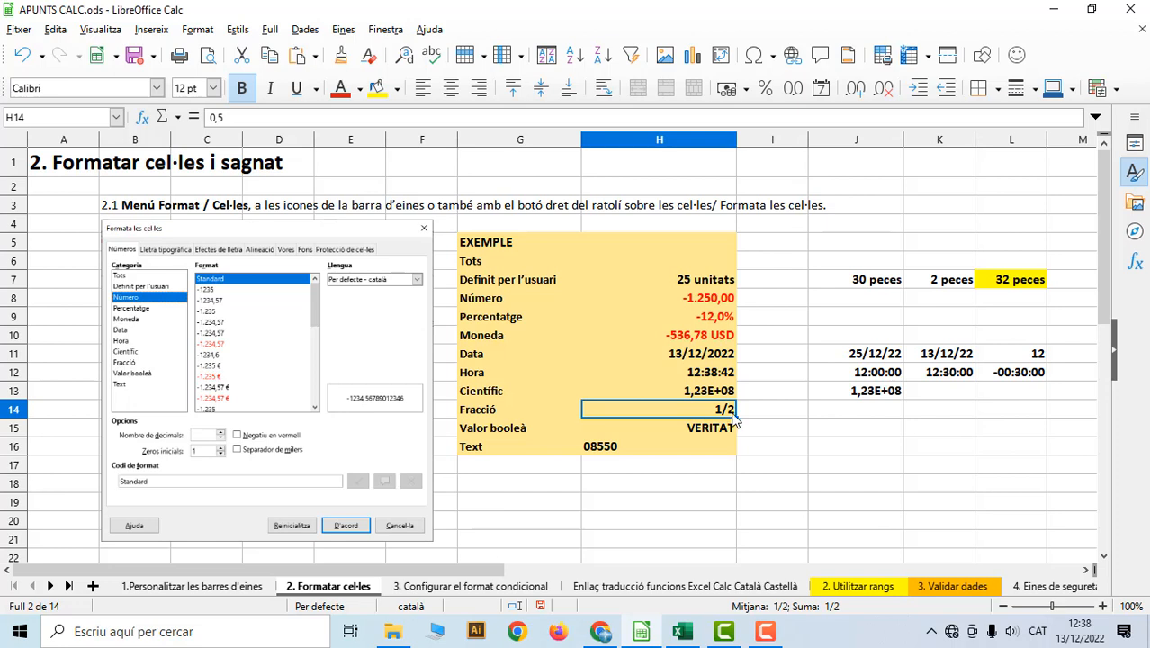
left_click(850, 412)
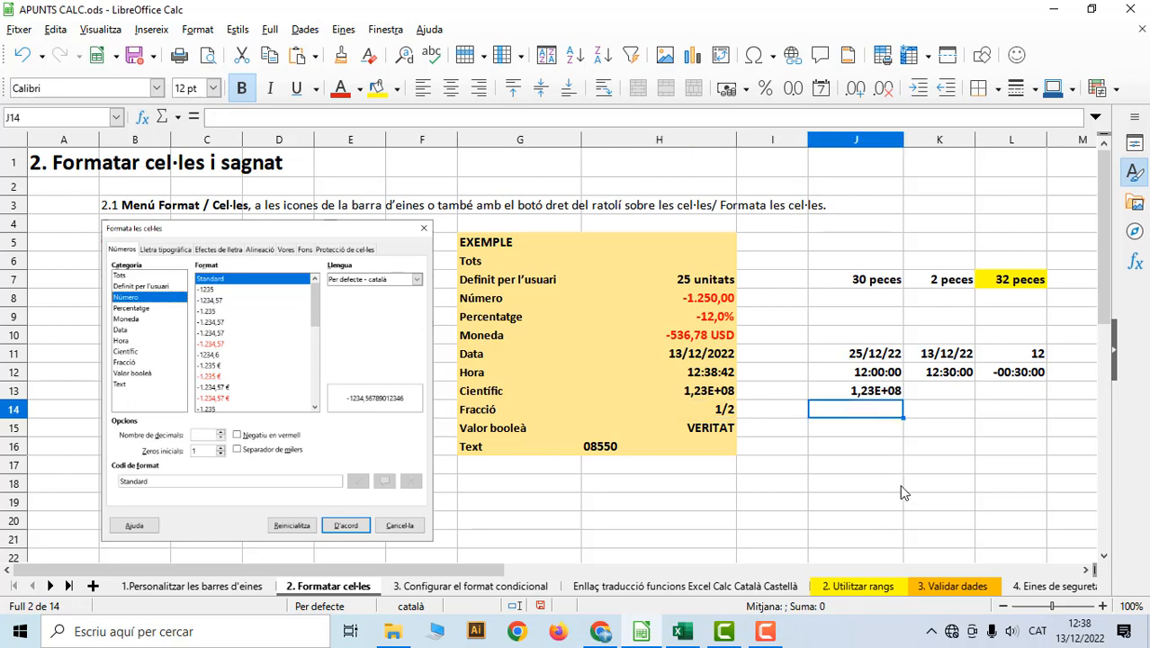
type("2")
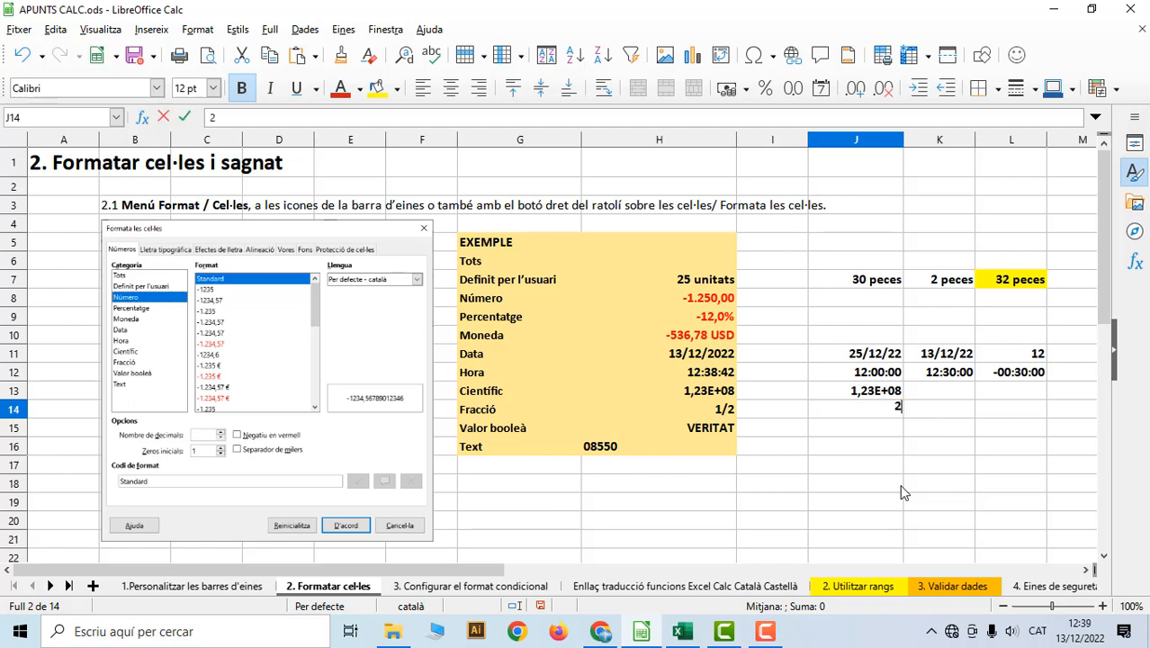
type(",5")
left_click(903, 492)
Format J14 with the Fracció category, using the 123 1/2 format with code # ?/2.
left_click(864, 407)
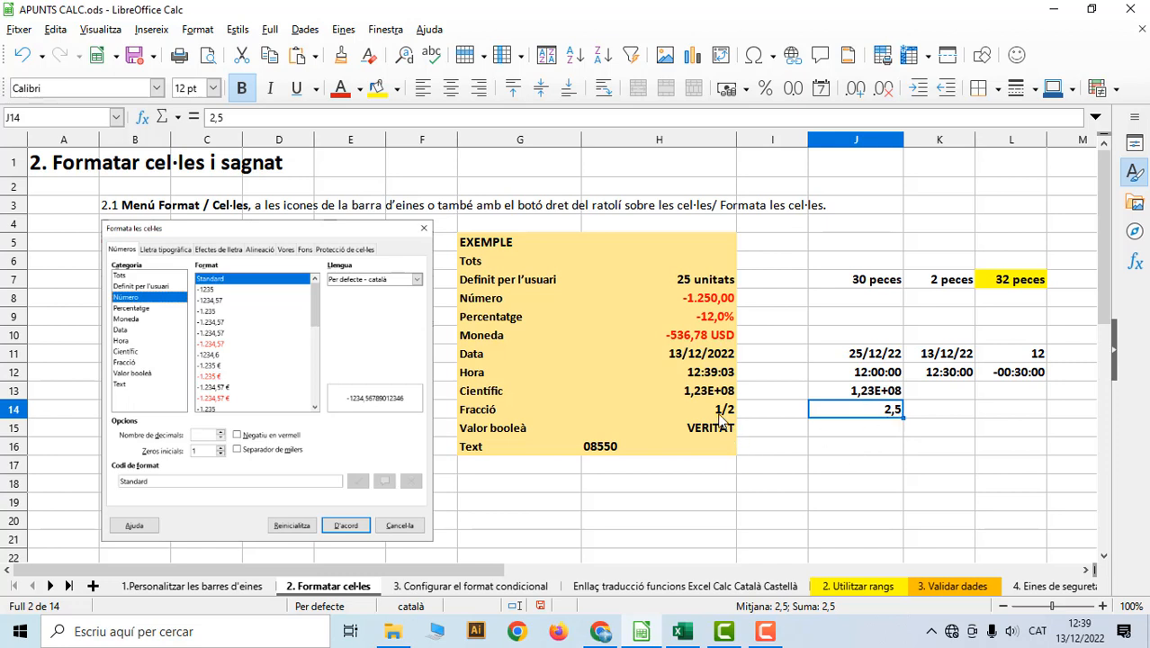
right_click(850, 413)
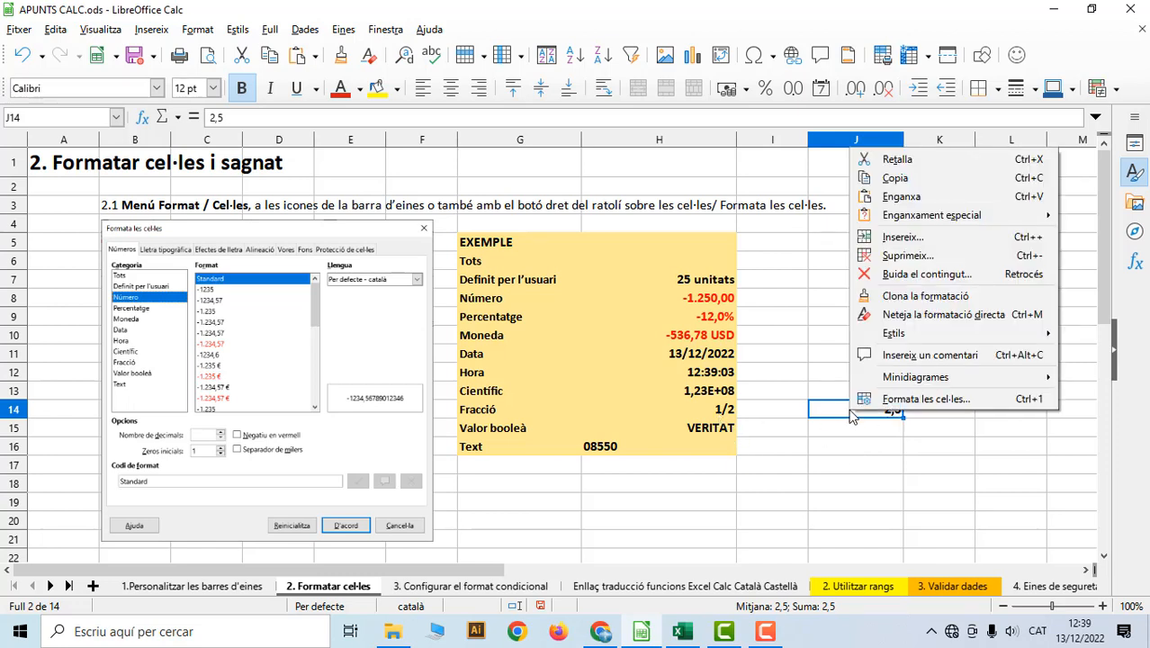
left_click(880, 399)
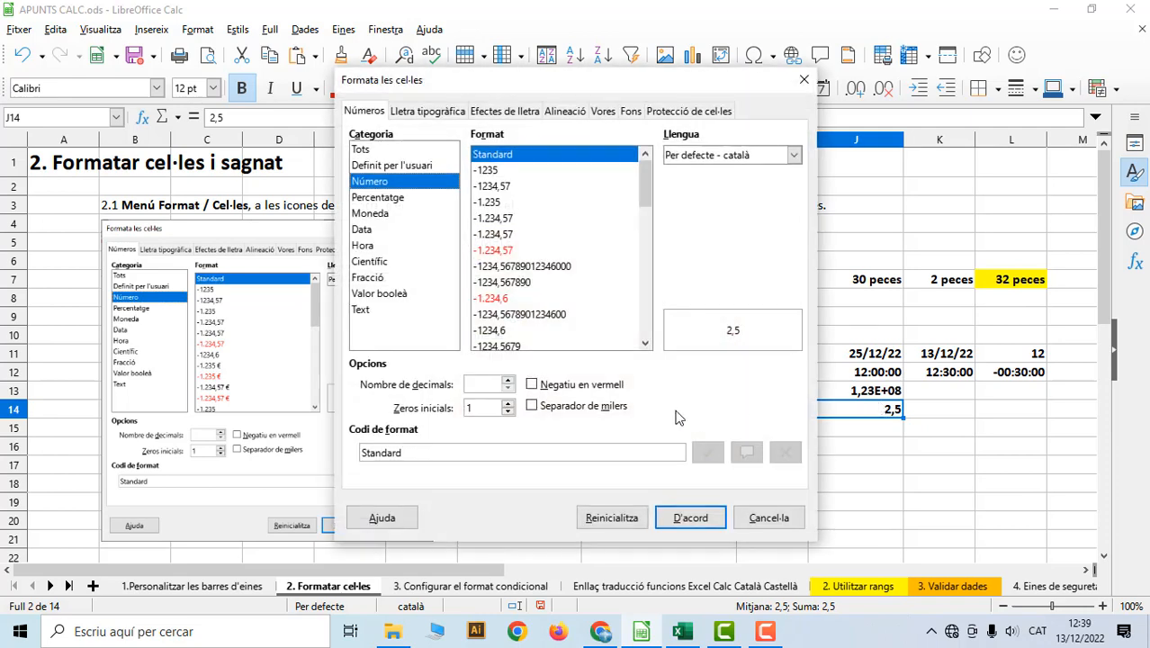
left_click(376, 279)
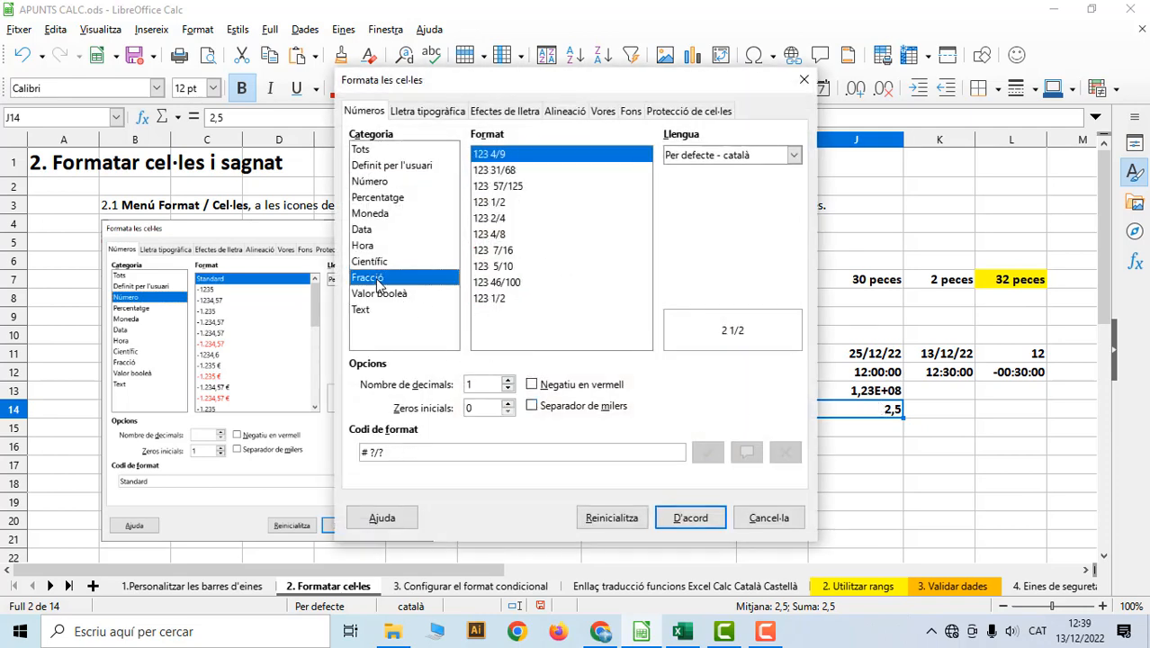
left_click(496, 204)
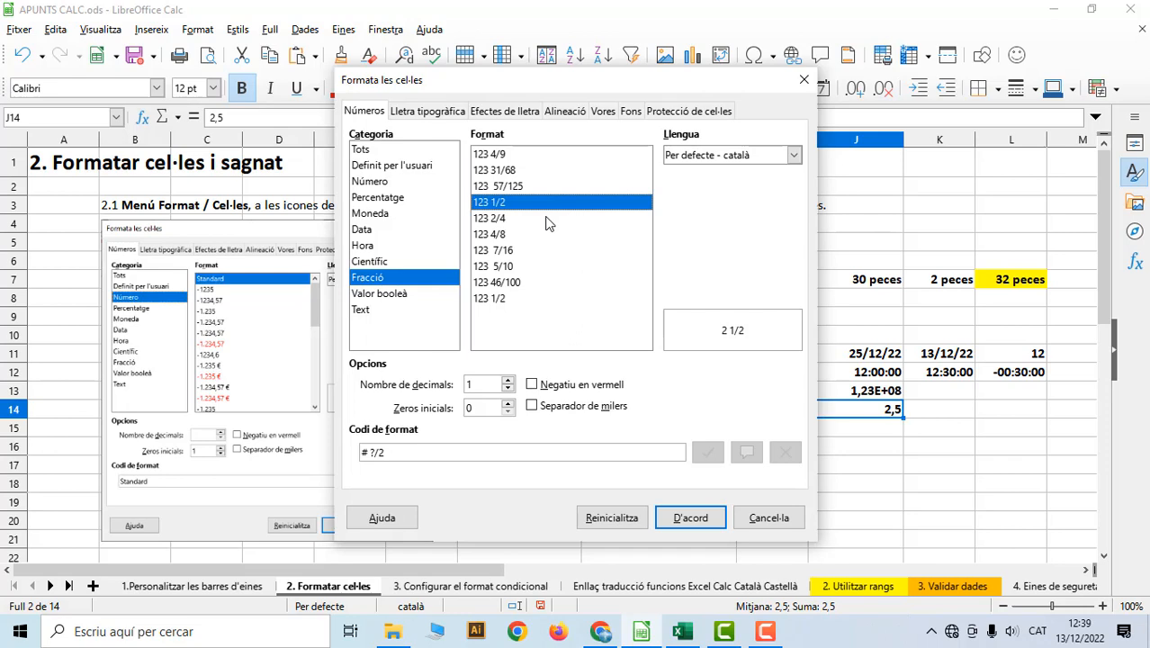
left_click(691, 518)
left_click(885, 425)
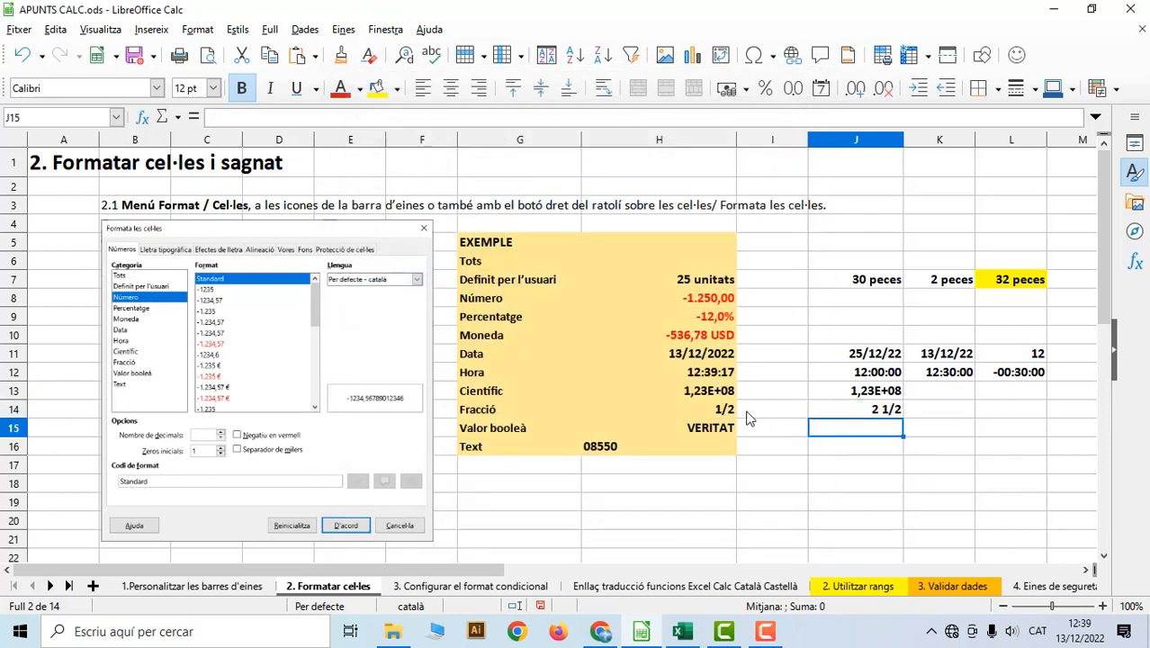
left_click(866, 413)
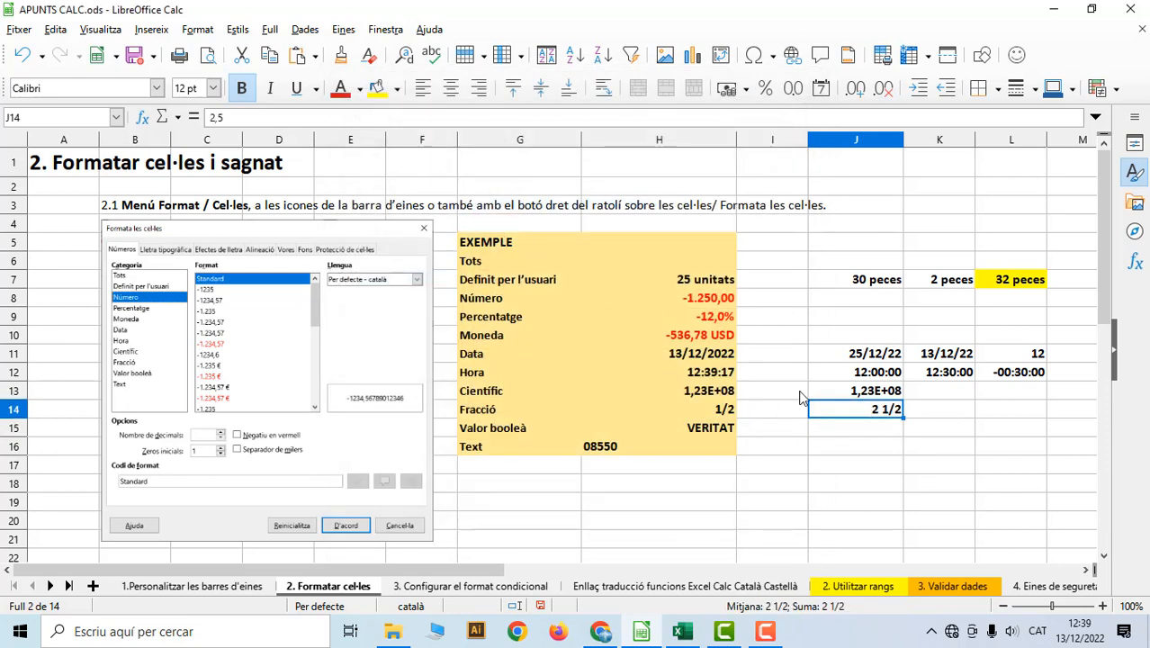
Check the Valor booleà example in row 15 and enter 1 in J15.
left_click(879, 432)
left_click(500, 439)
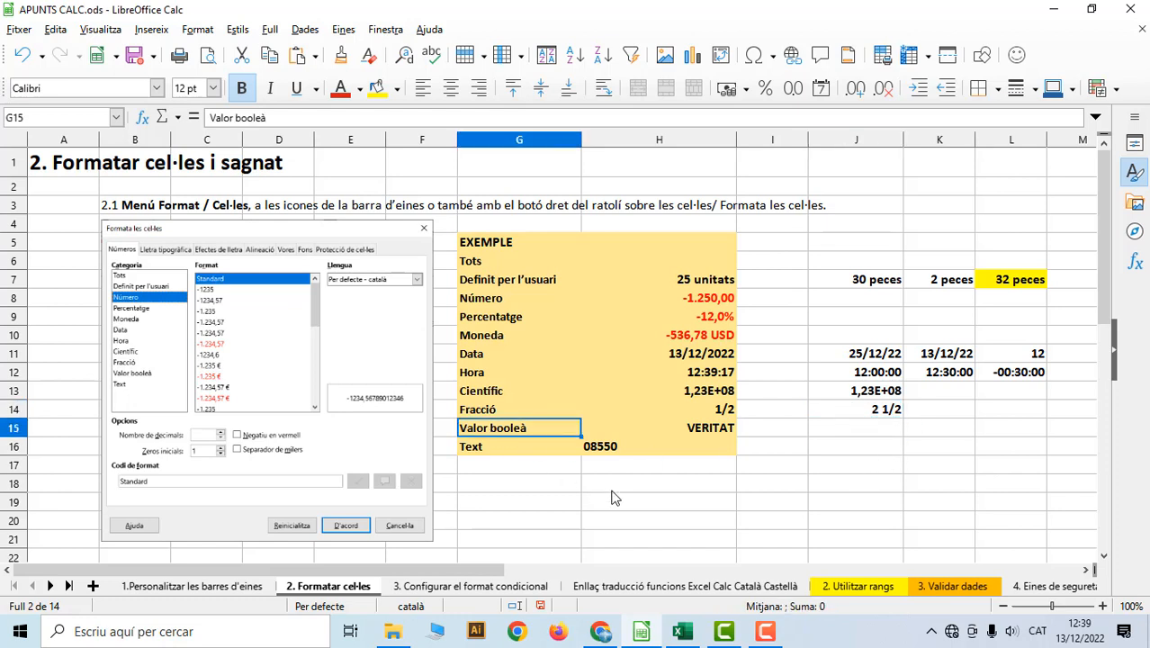
left_click(713, 435)
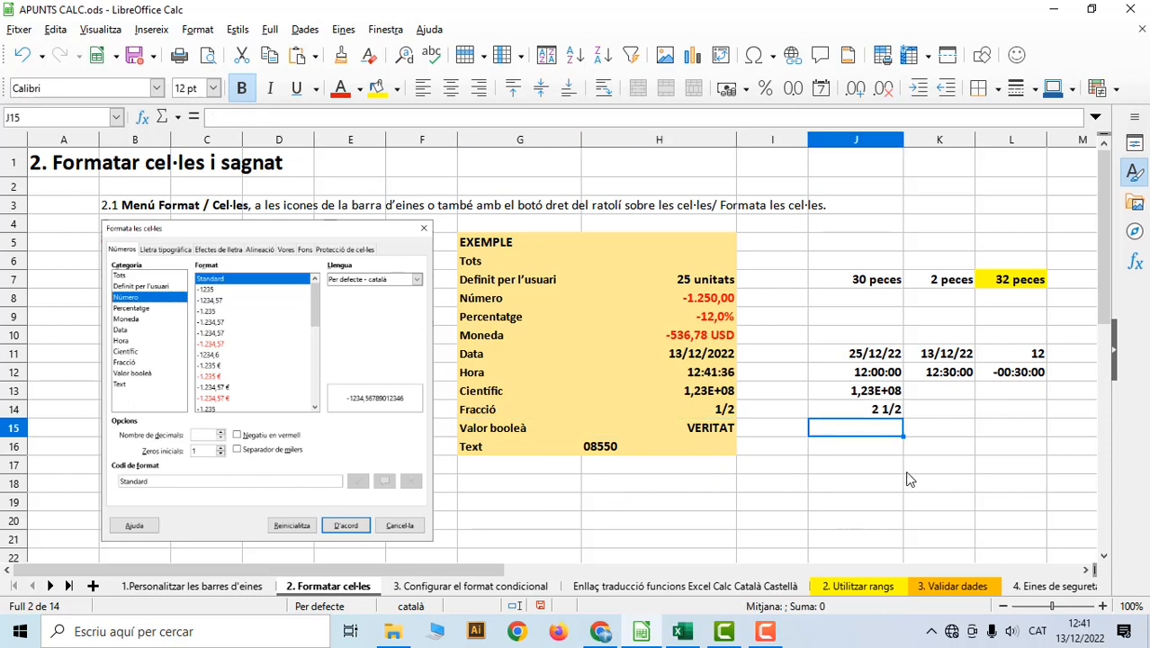
type("1")
left_click(907, 471)
Replace the value in J15 with 0 and format the cell as Valor booleà.
left_click(851, 433)
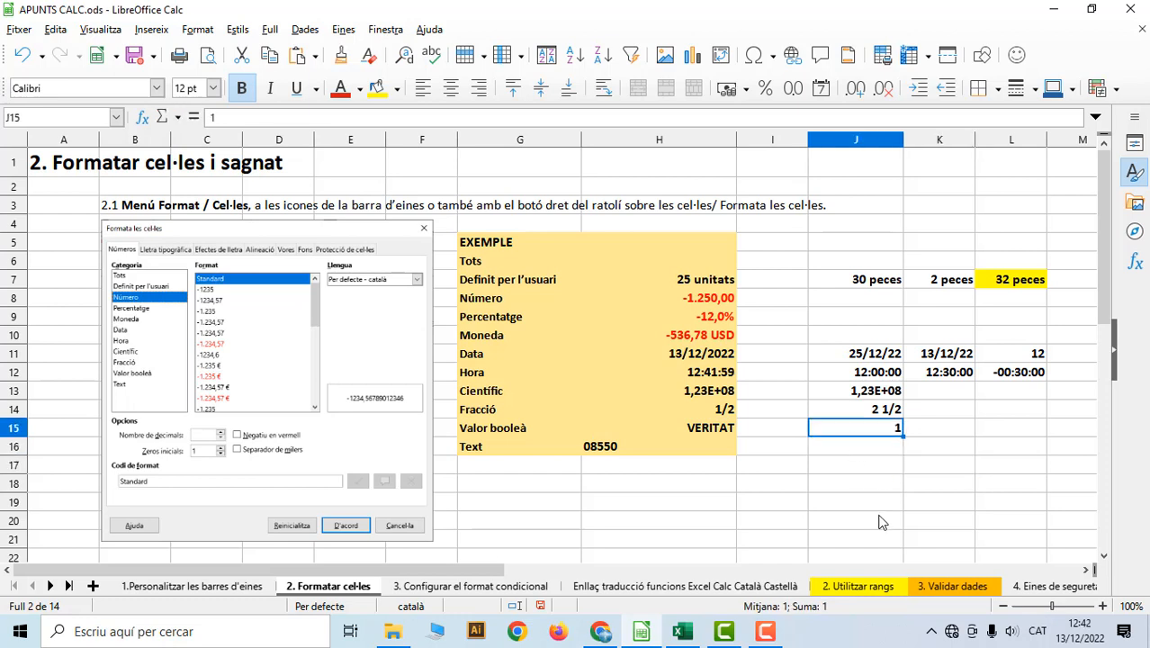
type("0")
left_click(880, 521)
left_click(891, 430)
right_click(881, 434)
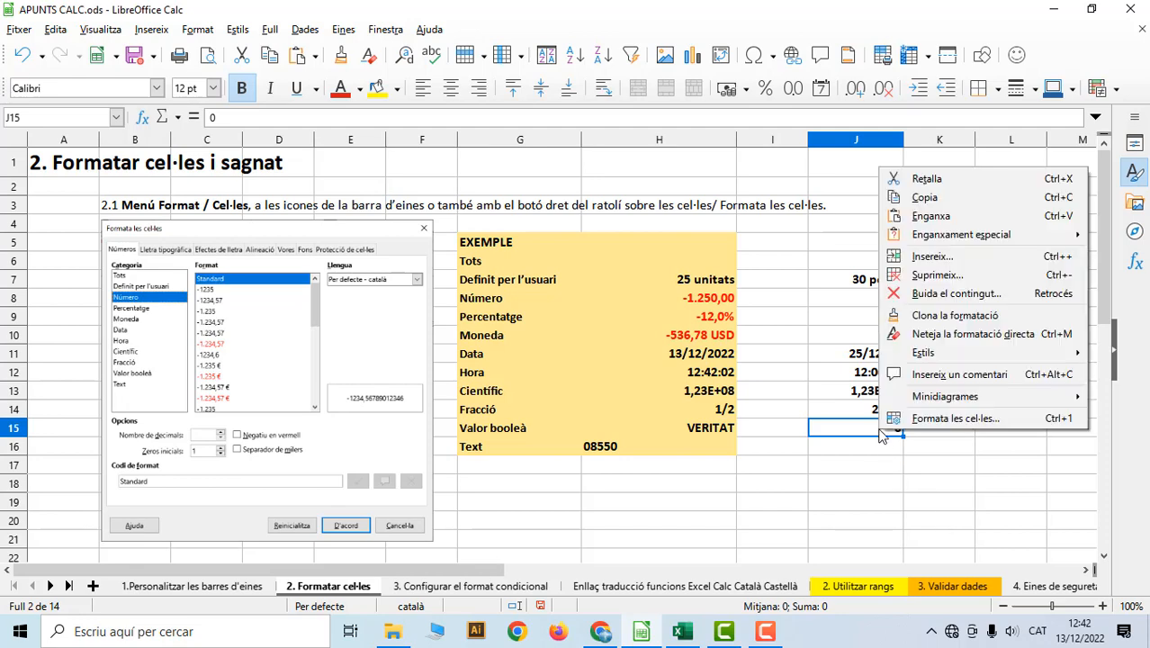
left_click(926, 419)
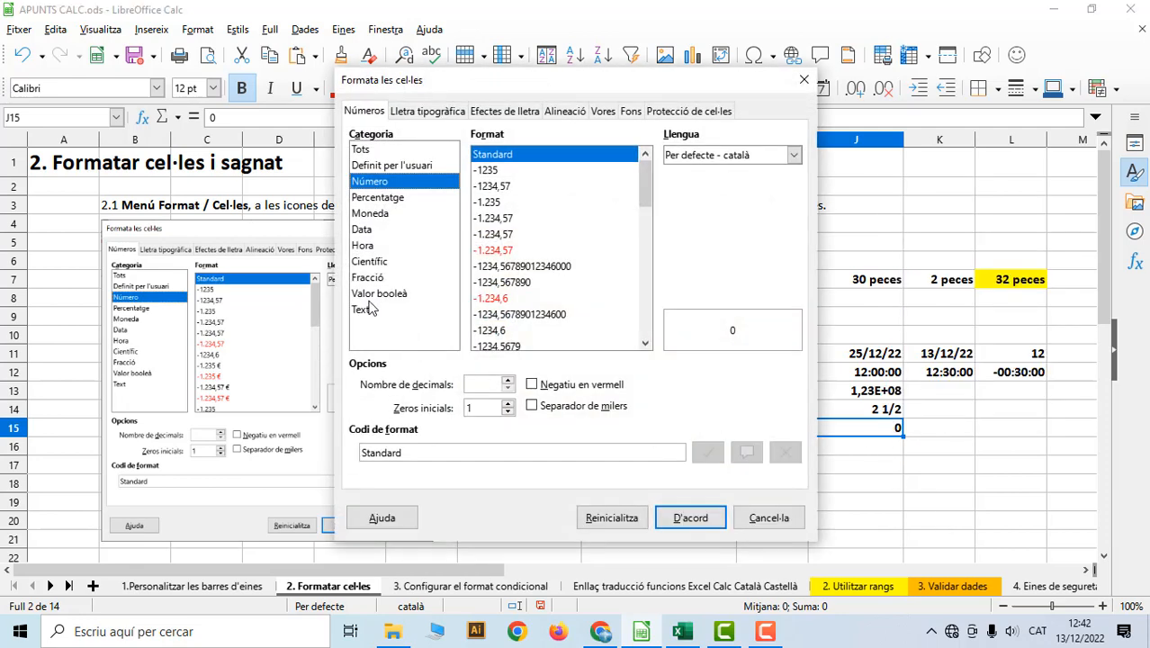
left_click(373, 294)
left_click(697, 518)
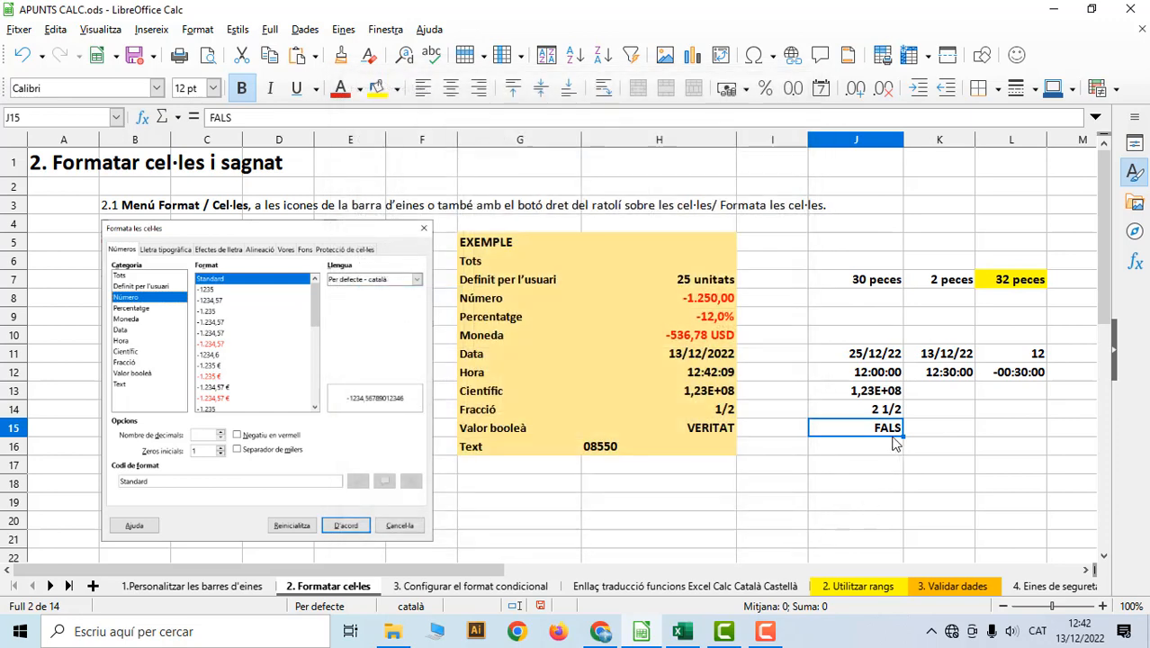
Set J15 to 1 and apply the Valor booleà format to the cell again.
type("1")
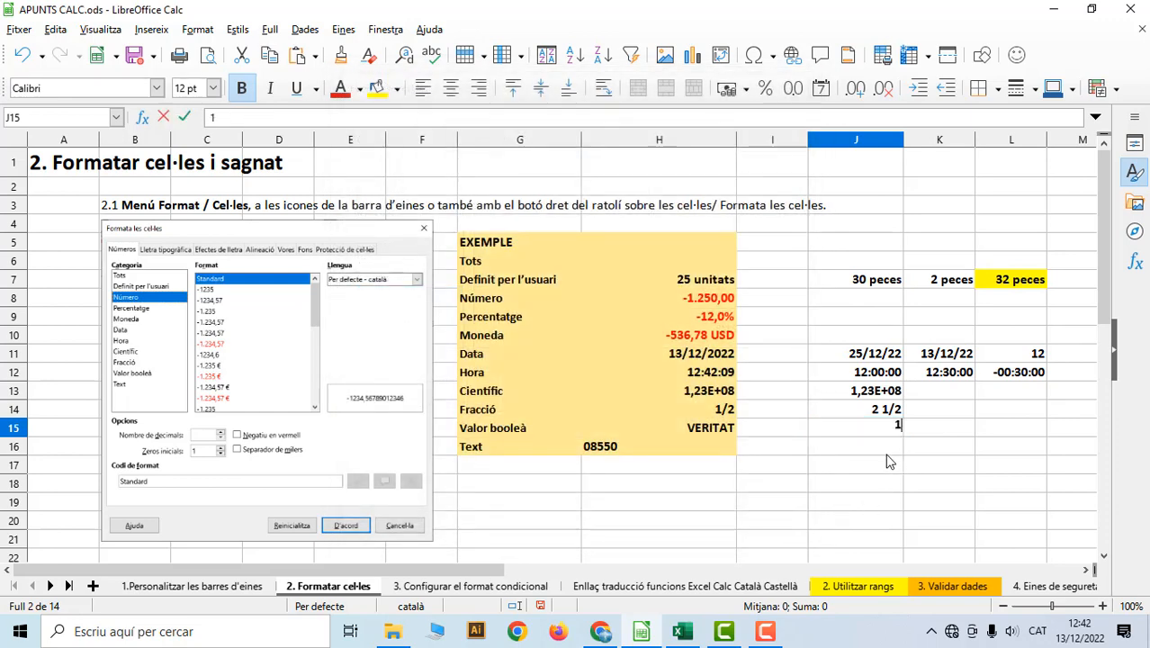
key("Return")
right_click(874, 430)
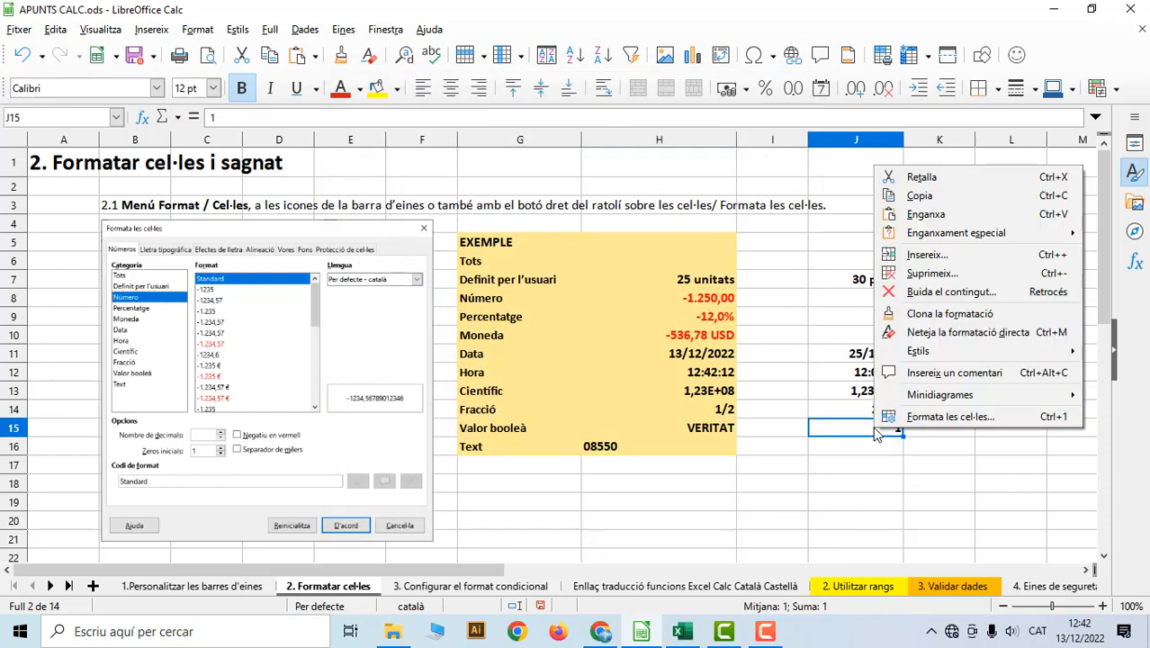
left_click(918, 420)
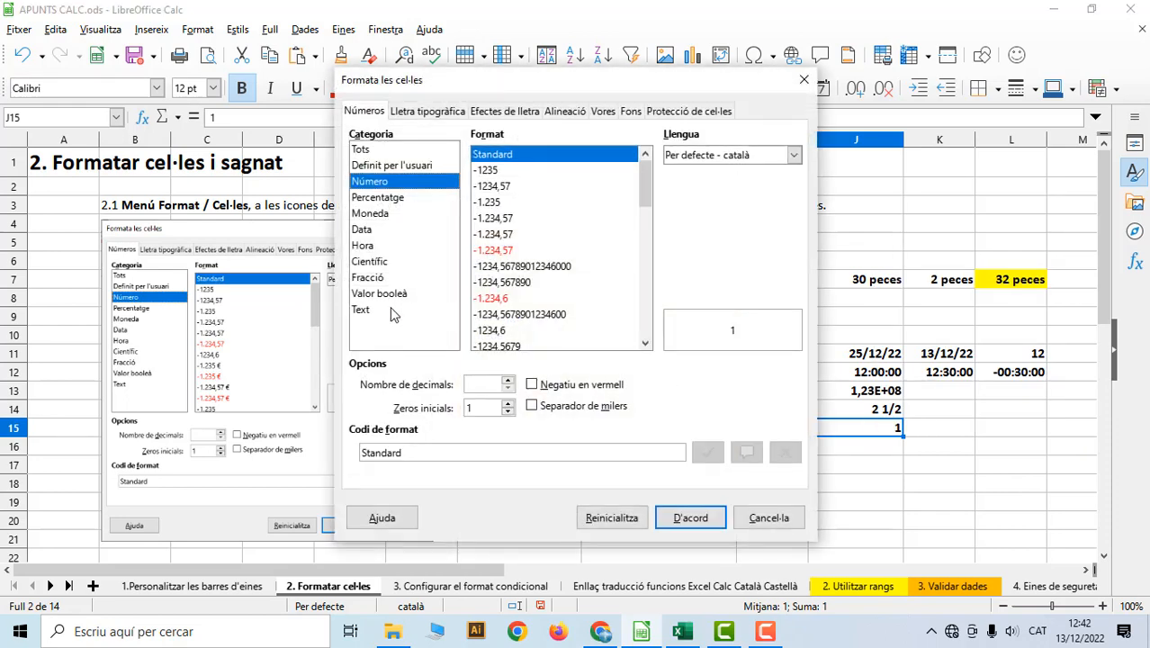
left_click(380, 296)
left_click(685, 515)
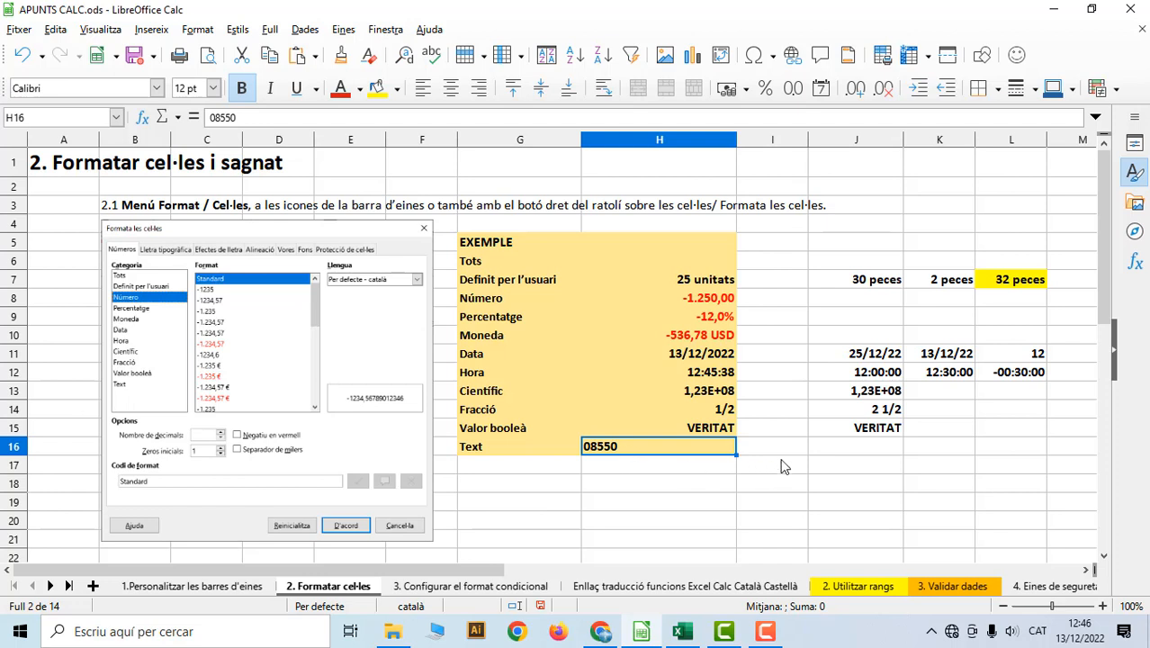
Enter 08550 in cell J16 without any special number format.
double_click(818, 449)
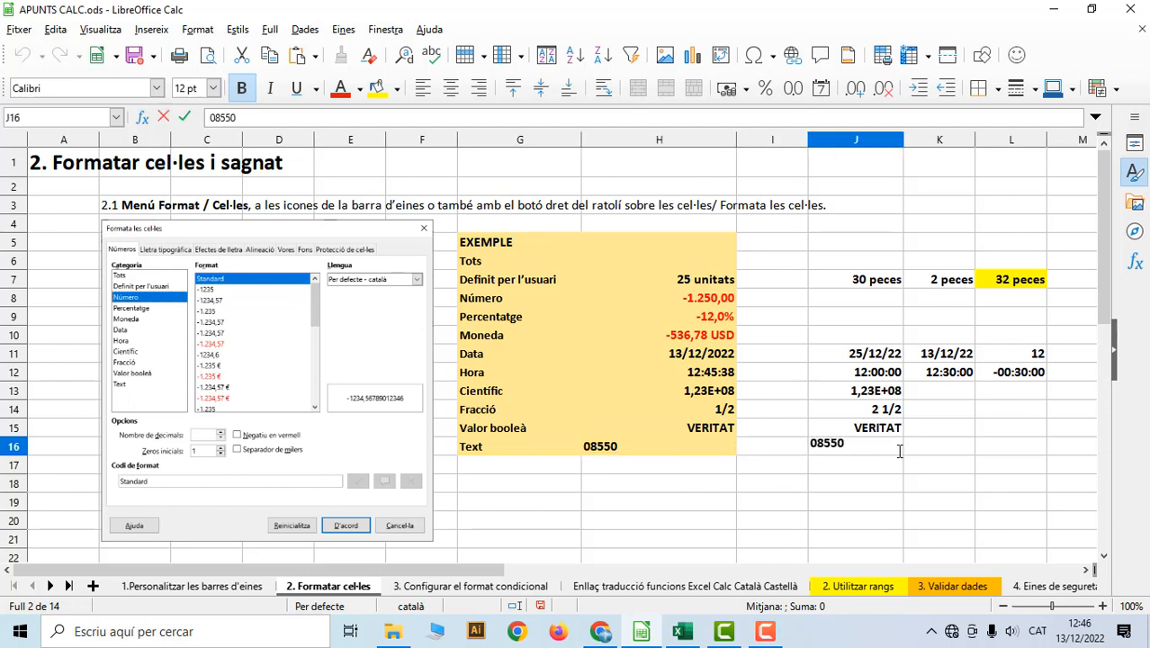
type("08550")
key("Return")
key("Up")
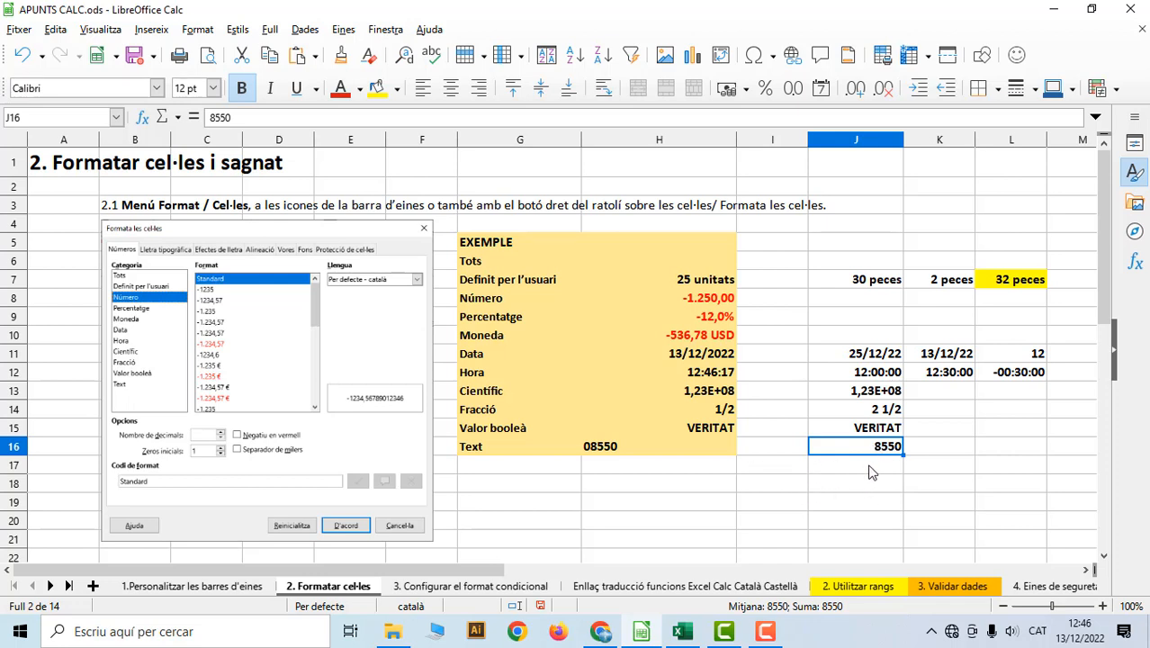
Format J16 with the Text category, using format code @.
right_click(878, 452)
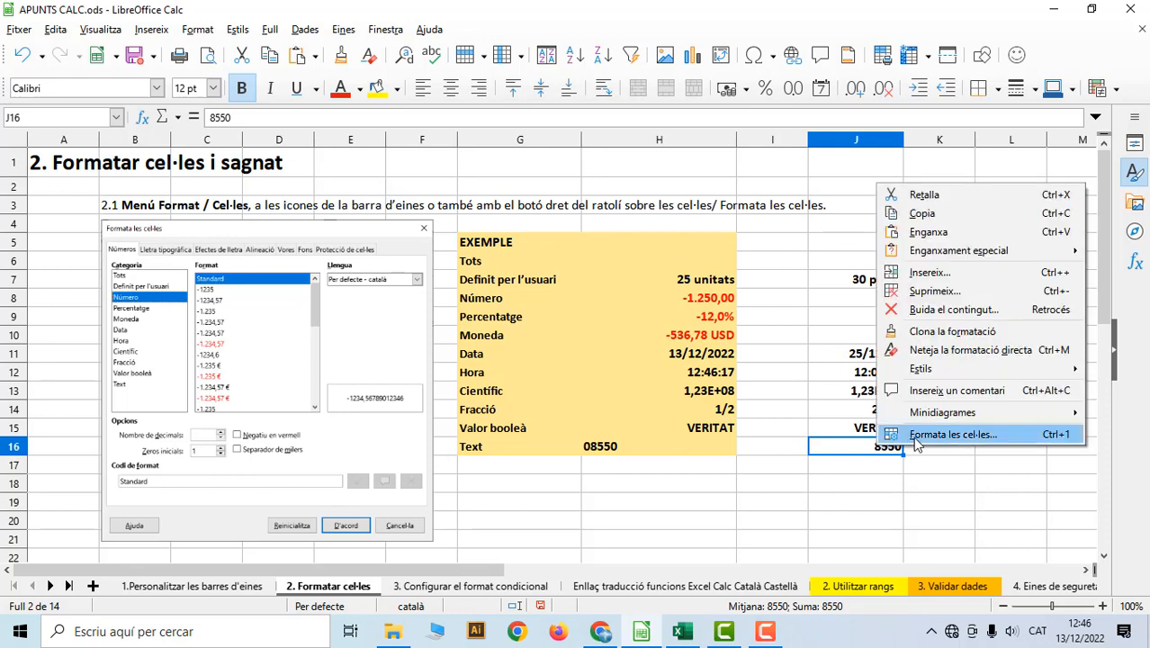
left_click(914, 435)
left_click(374, 313)
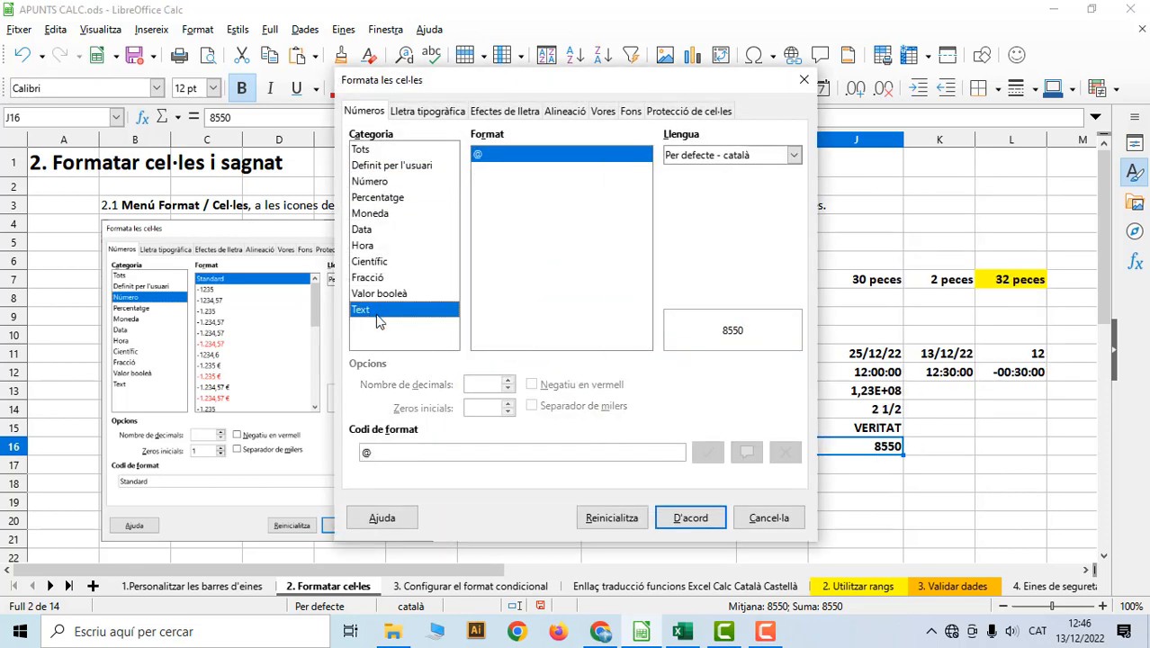
left_click(690, 520)
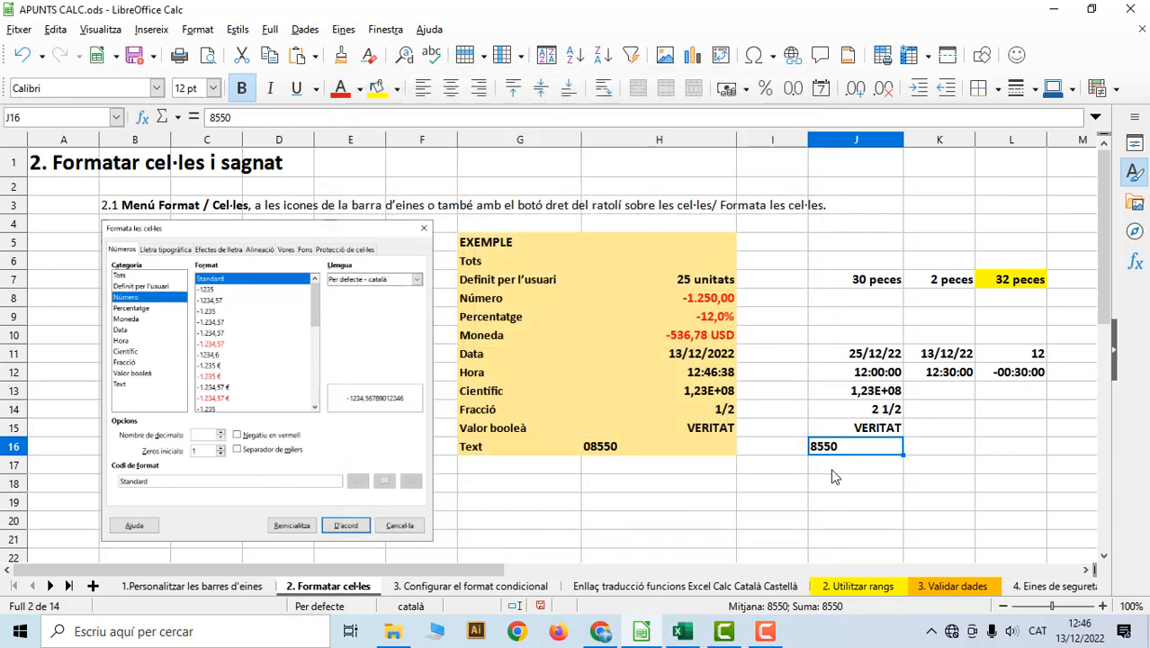
Enter 08550 again in the text-formatted cell J16 and reselect it.
type("0")
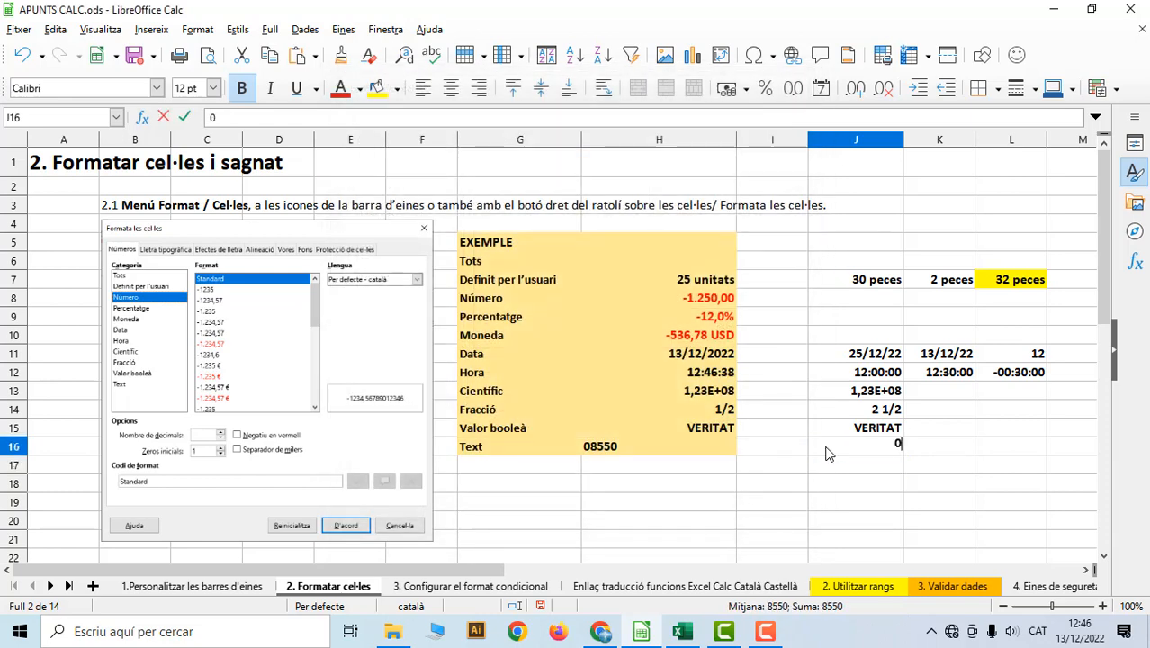
type("8550")
key("Return")
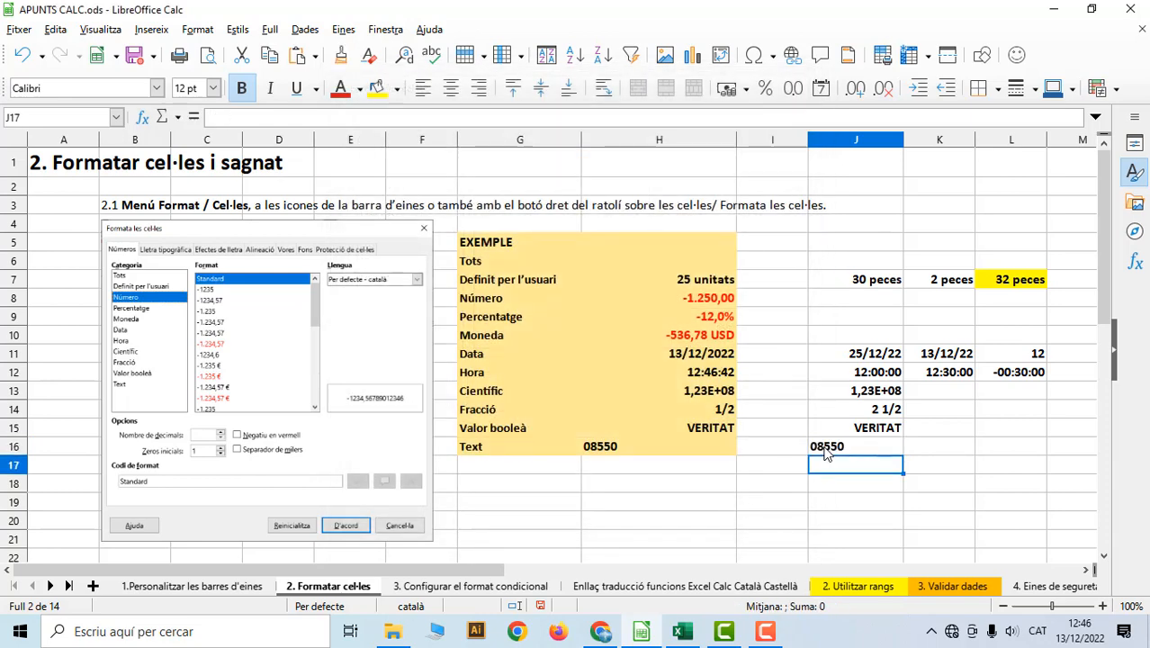
key("Up")
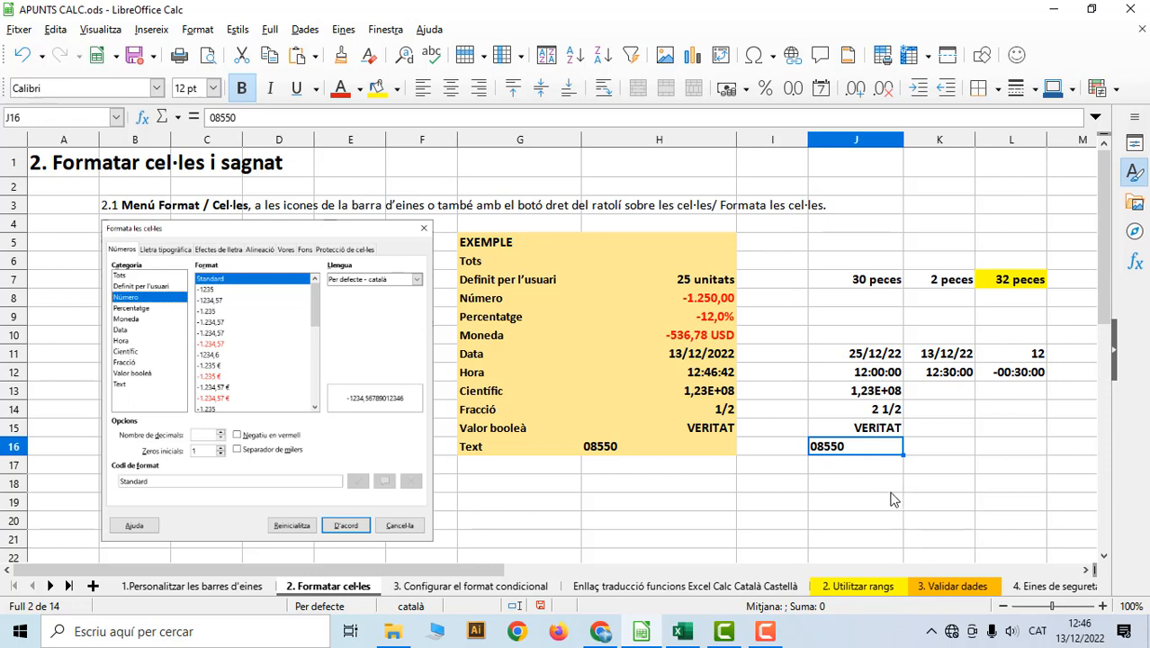
Reset J16 by filling the empty cell K16 over it, and re-enter 08550 as a plain number.
left_click(930, 450)
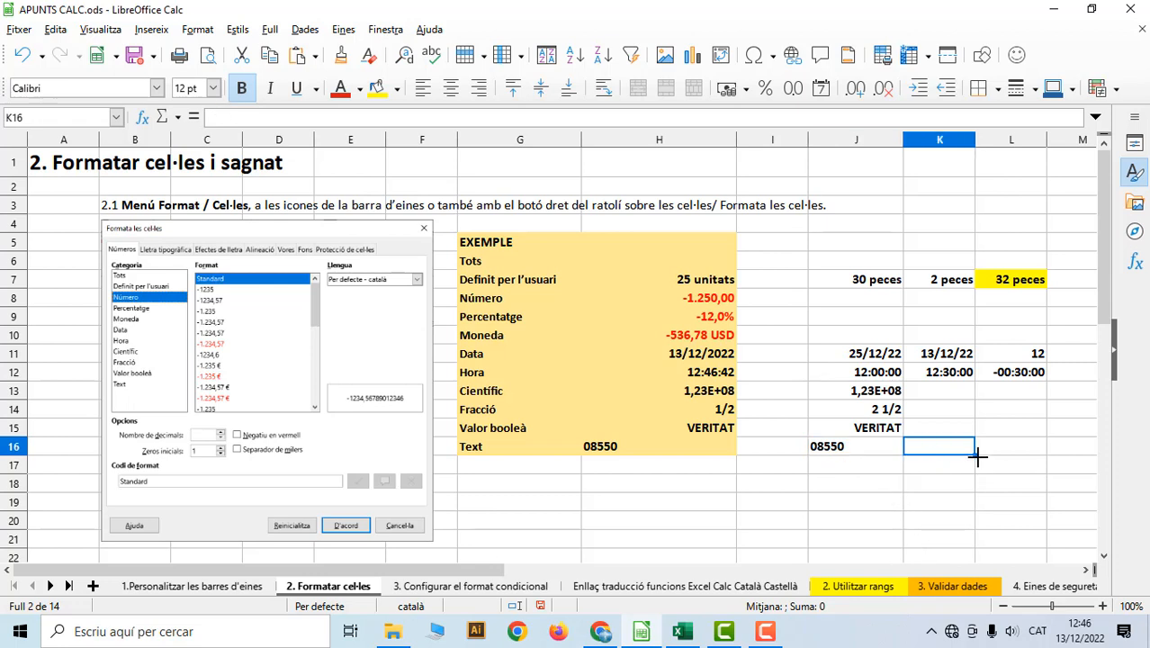
left_click_drag(976, 454, 847, 457)
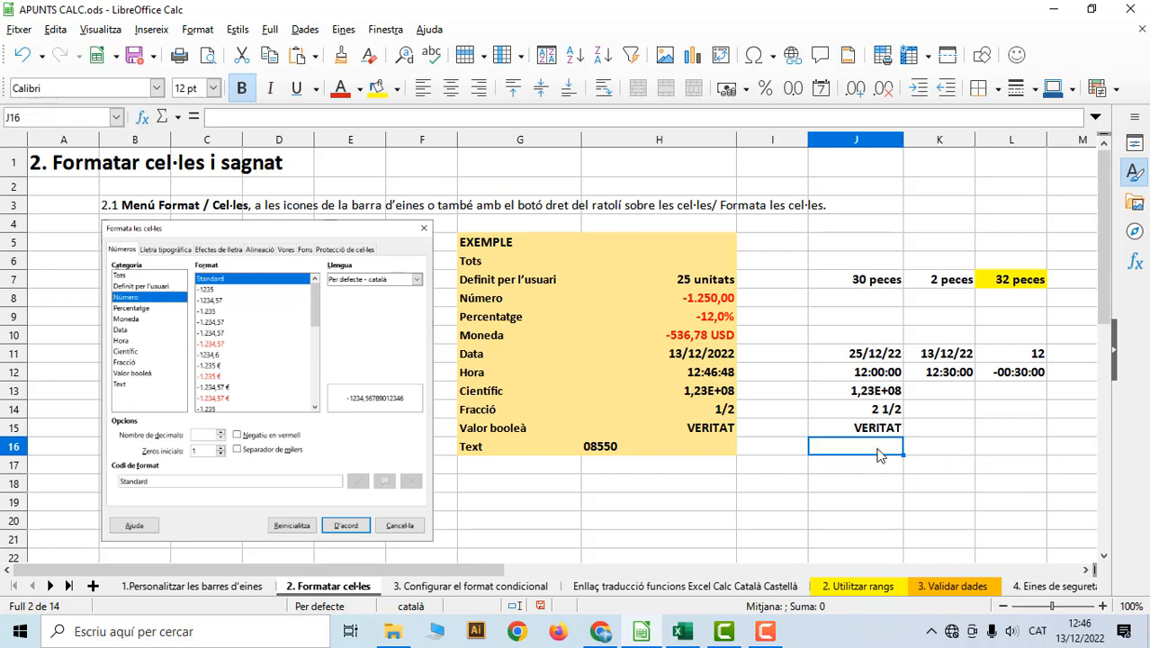
type("0")
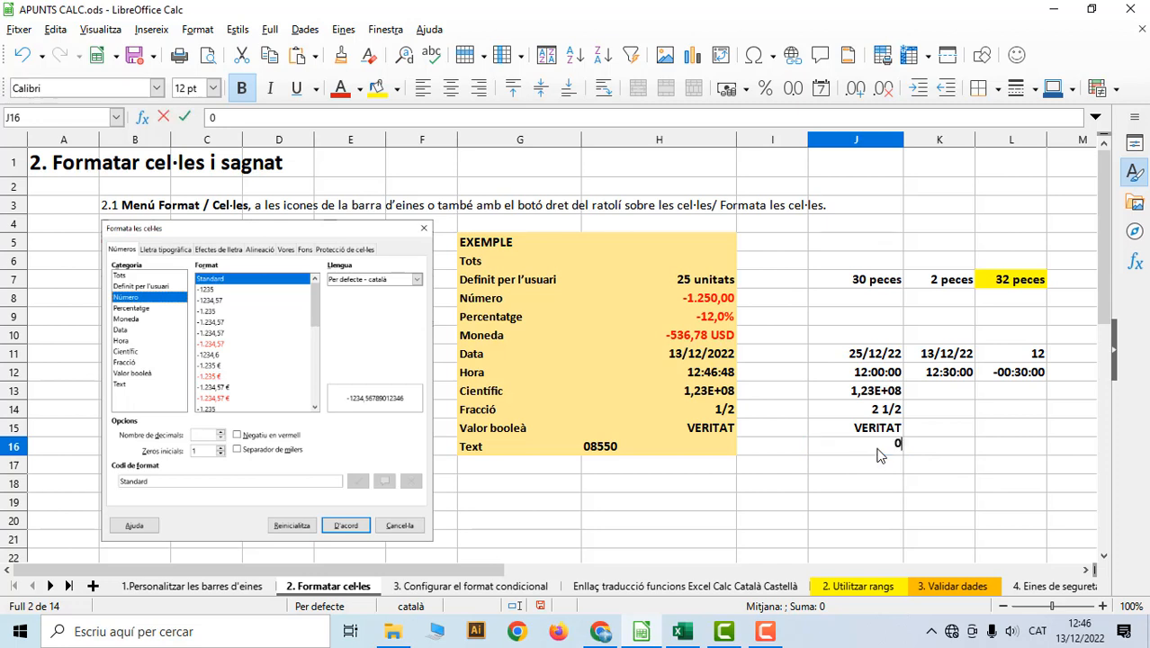
type("8550")
key("Return")
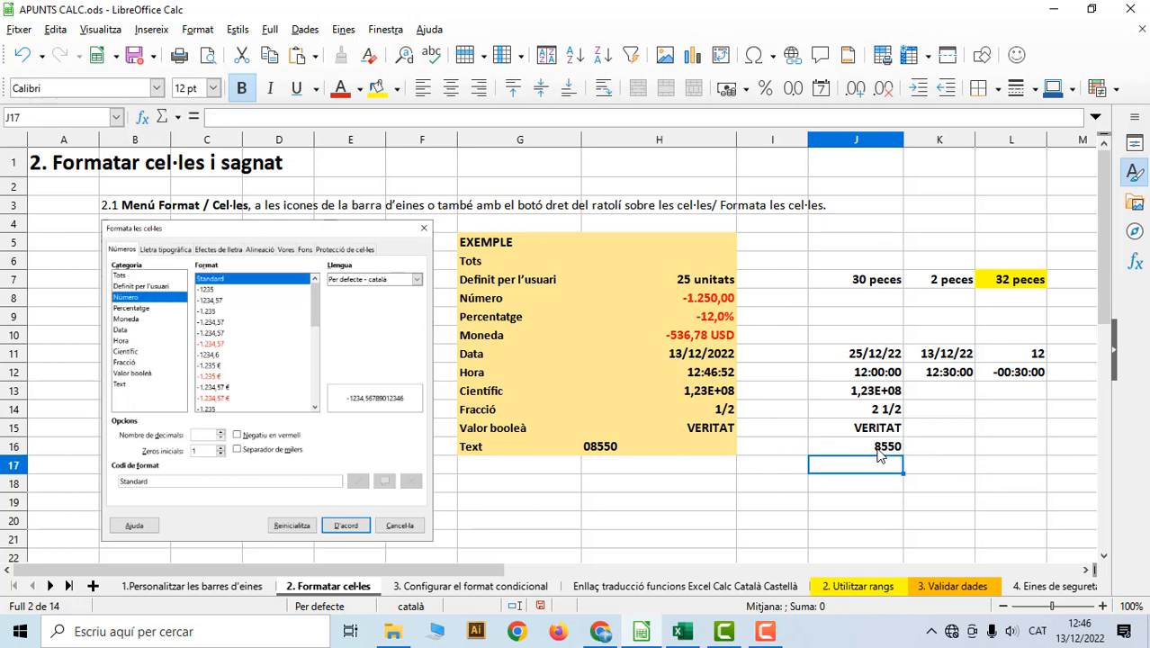
Format the number in J16 with the user-defined format code 0####.
left_click(877, 450)
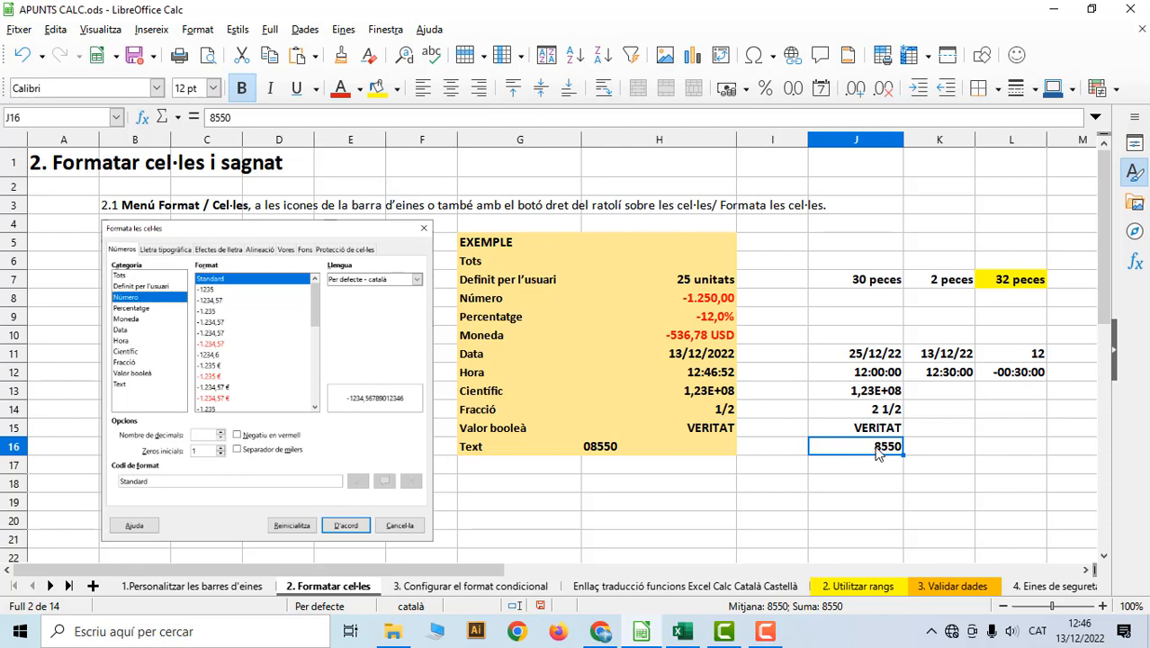
right_click(878, 450)
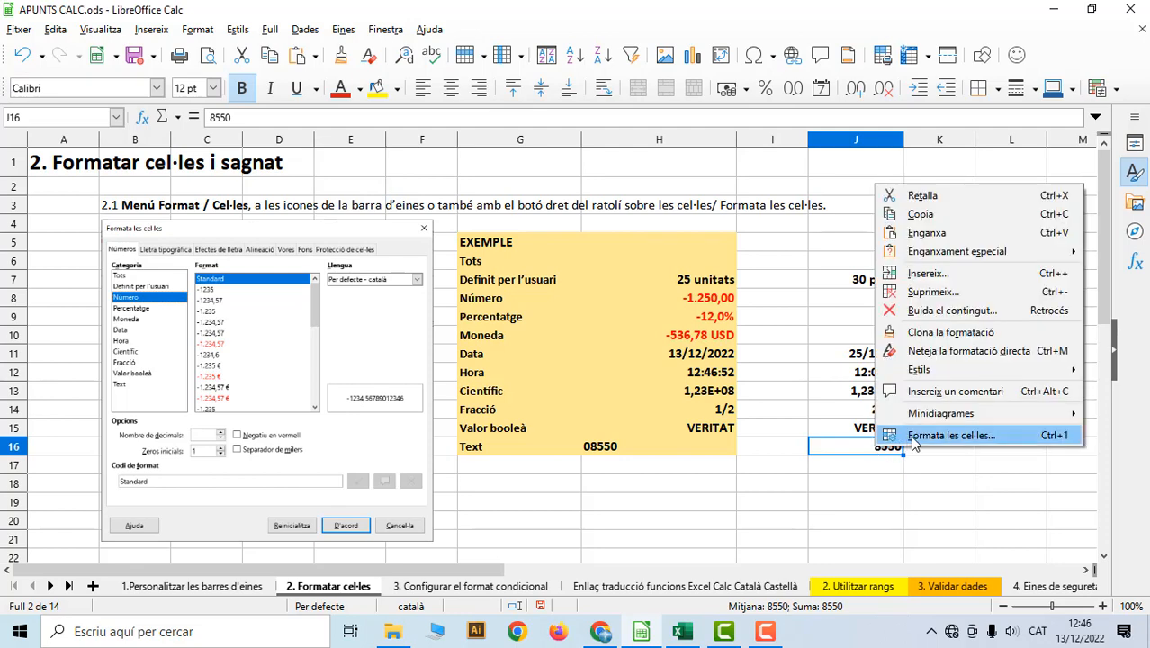
left_click(912, 435)
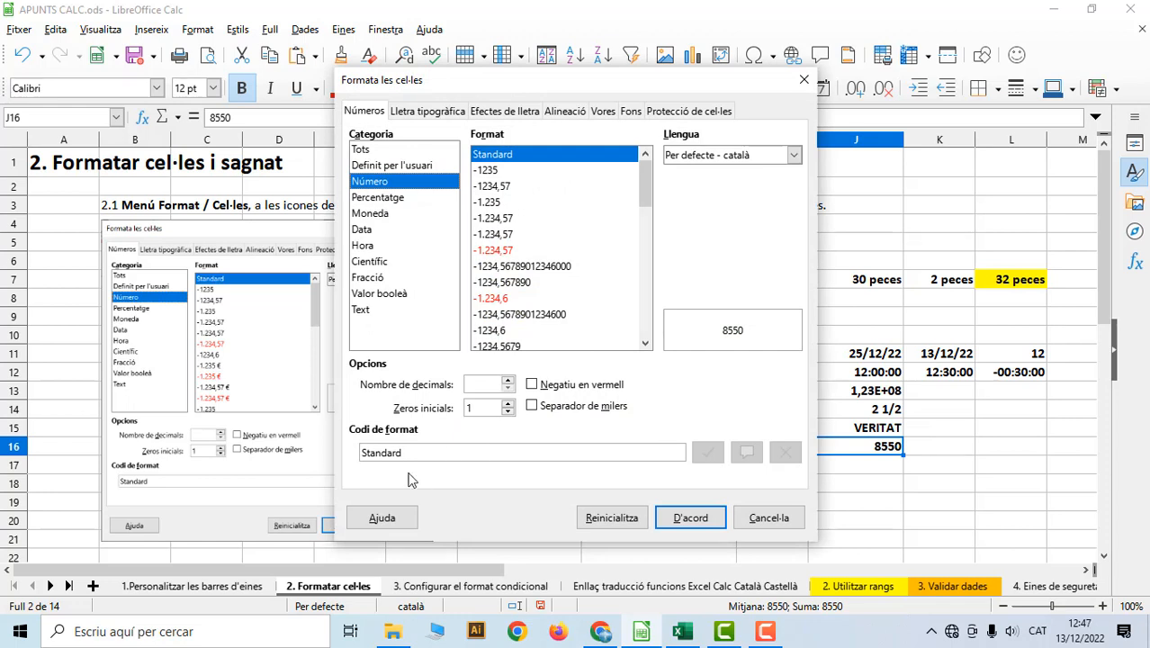
left_click_drag(404, 452, 327, 452)
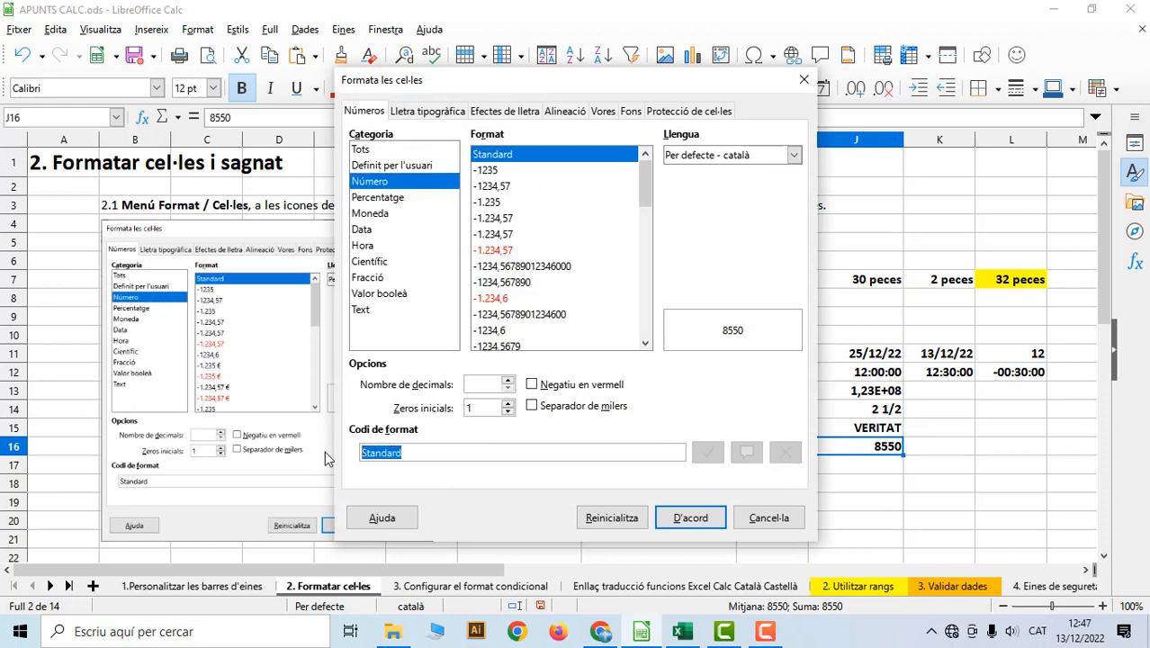
type("0")
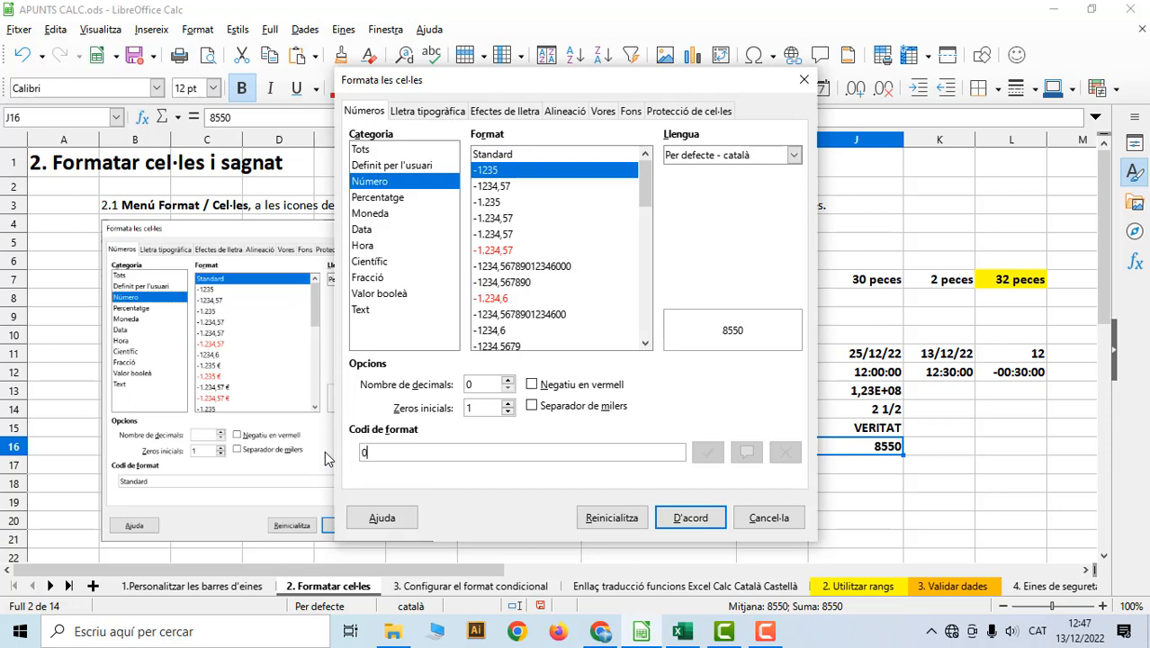
type("#")
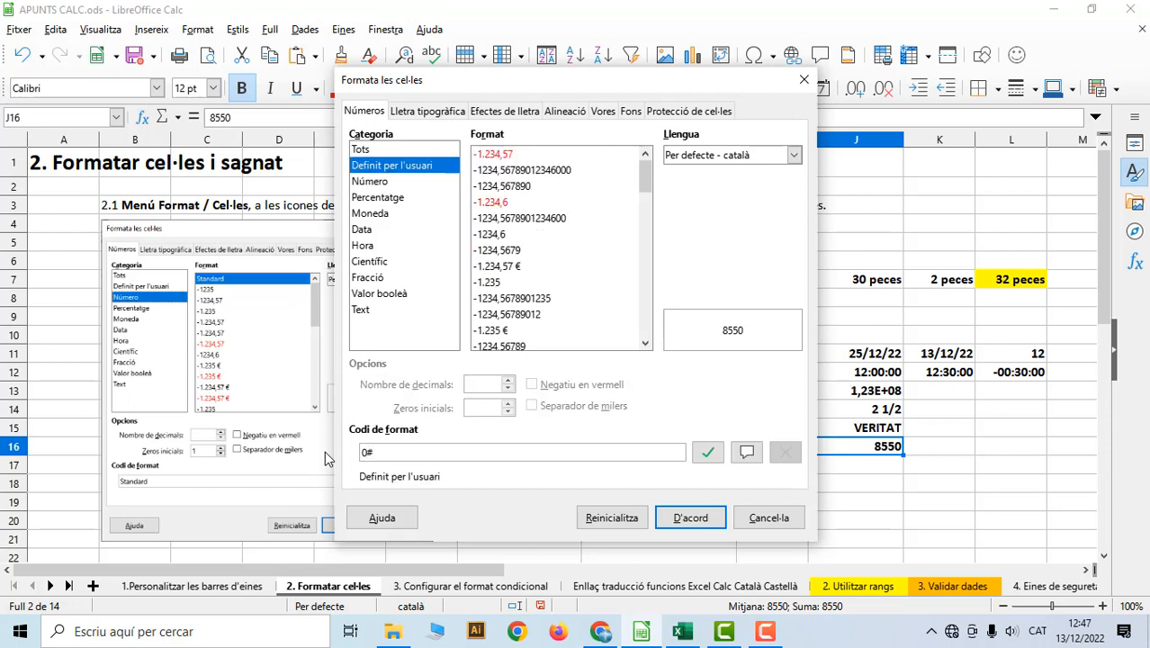
type("###")
left_click(689, 517)
Right-align the Text example value in cell H16.
left_click(870, 459)
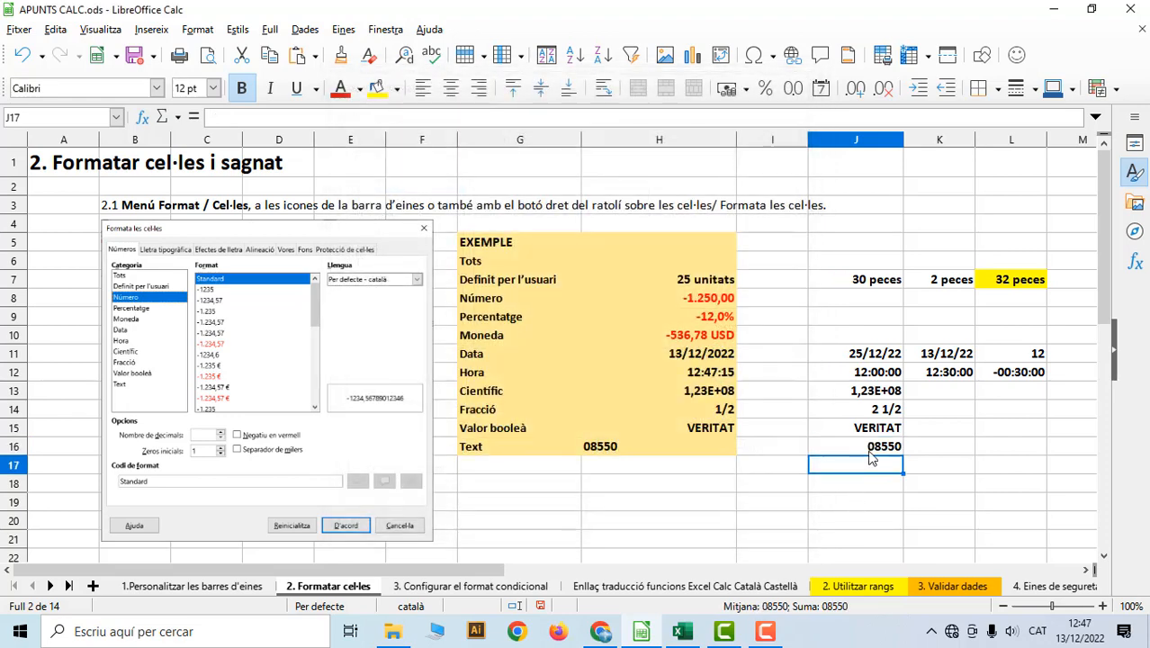
key("Up")
left_click(600, 449)
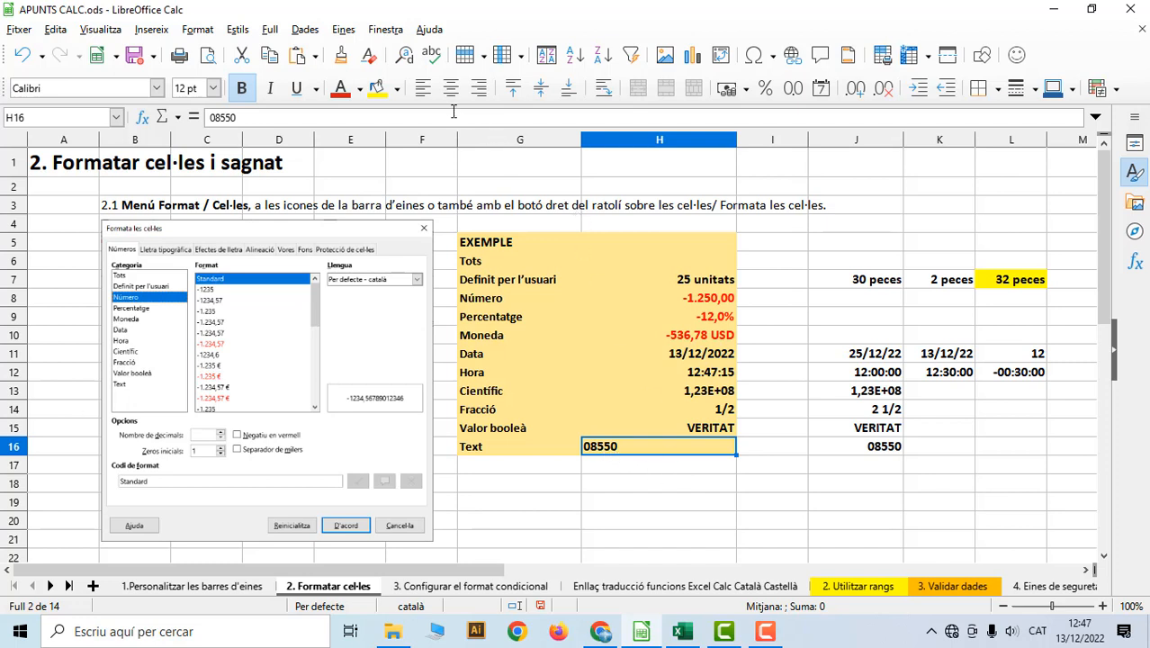
left_click(478, 88)
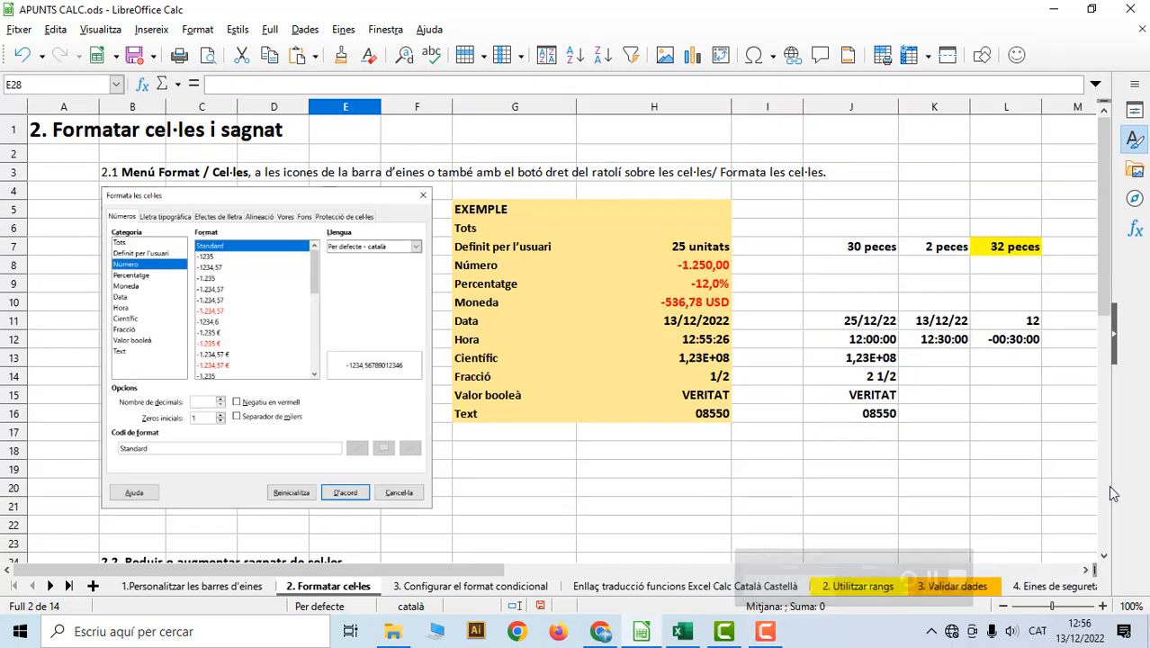
Review the format examples in section 2.1 and the Prova sagnat indent samples in section 2.2.
left_click(570, 495)
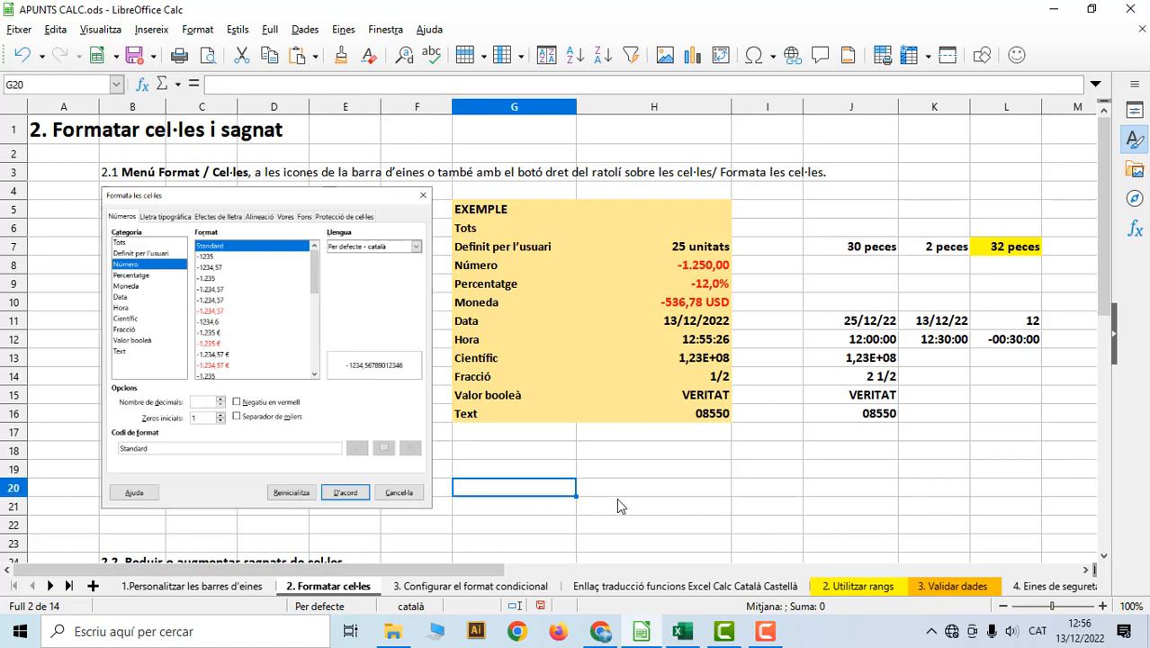
scroll(617, 506, "down", 2)
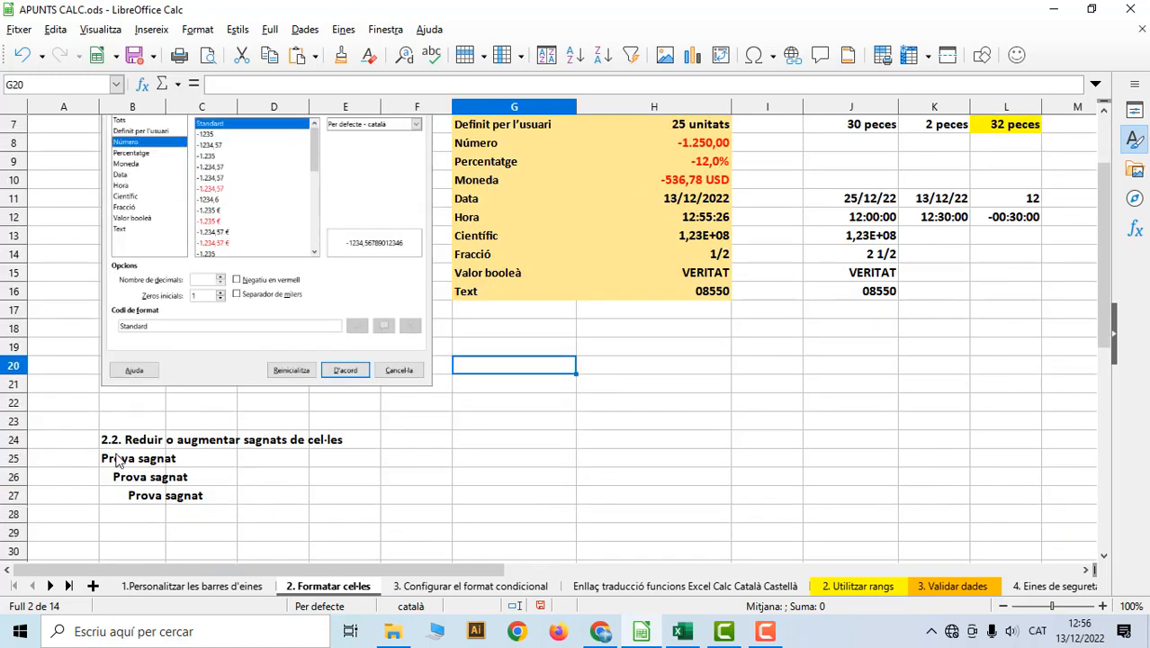
left_click(119, 458)
scroll(223, 497, "up", 2)
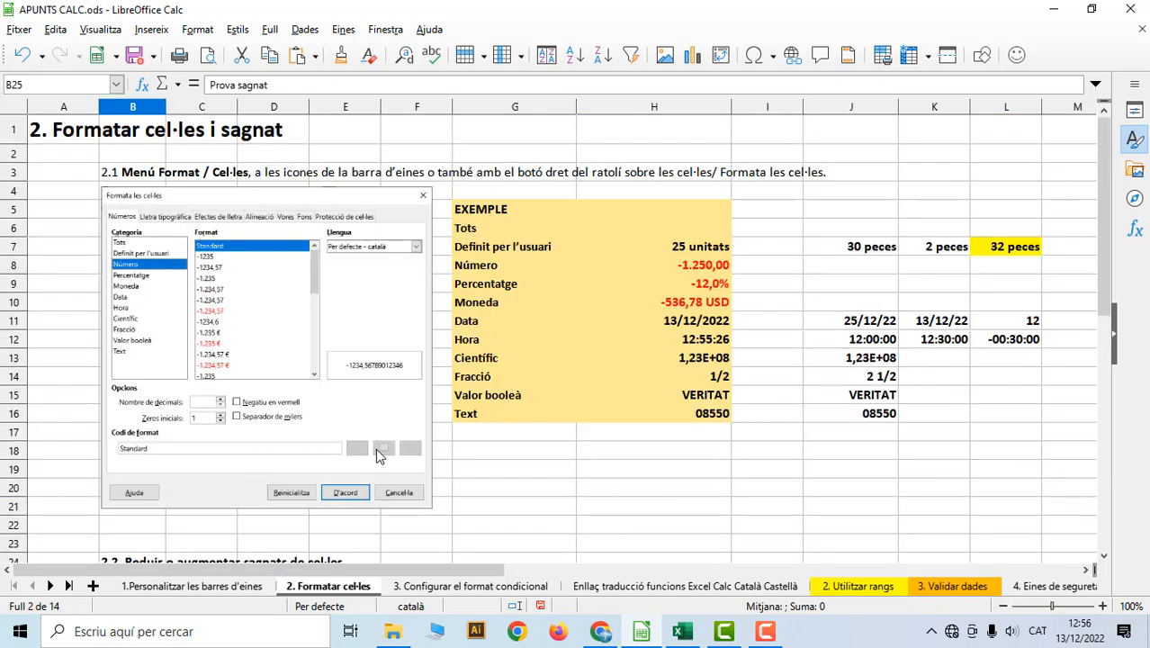
left_click(469, 231)
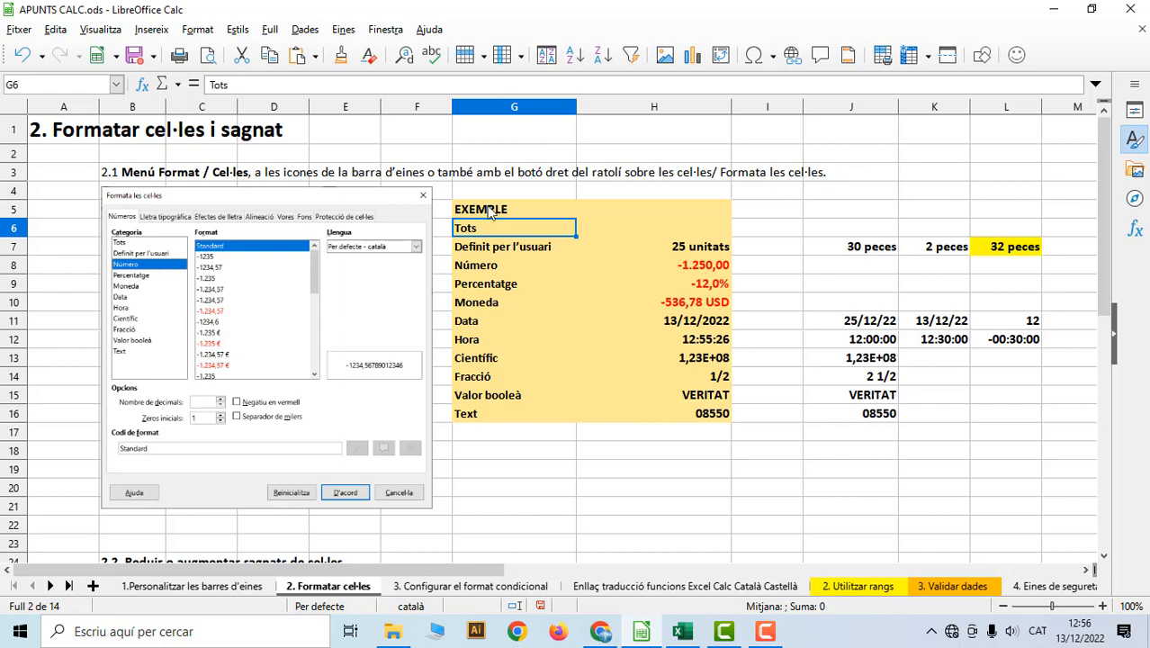
scroll(518, 369, "down", 2)
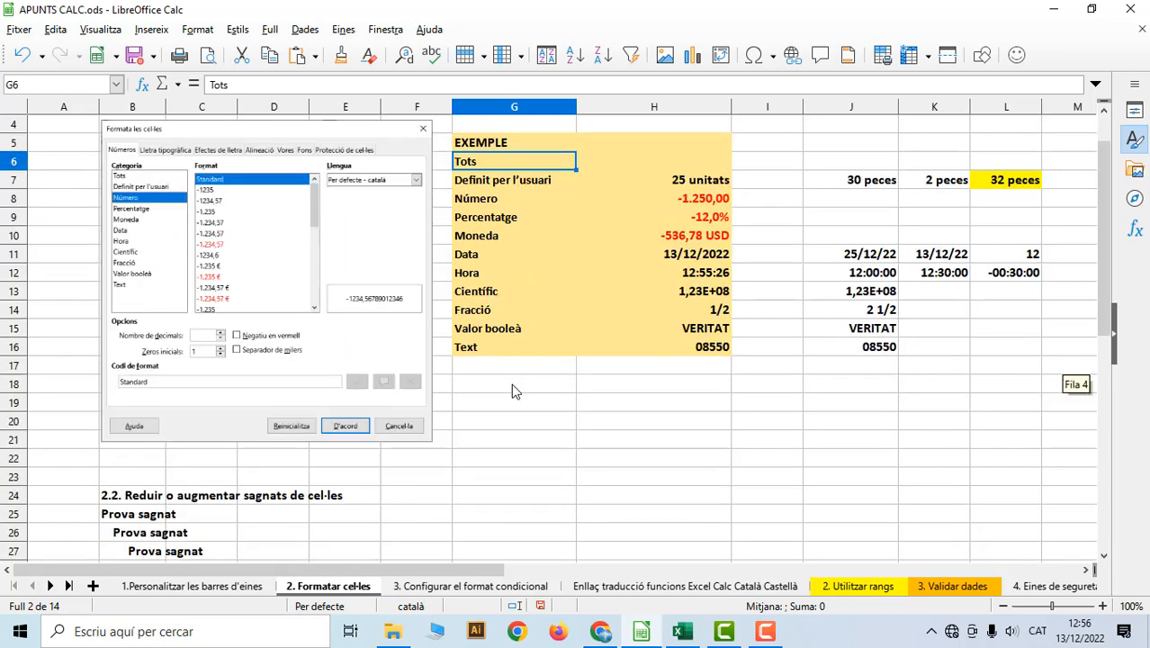
With B25 selected, search the customizable commands for sagn and add Augmenta after Nou on the Estàndard toolbar.
left_click(127, 459)
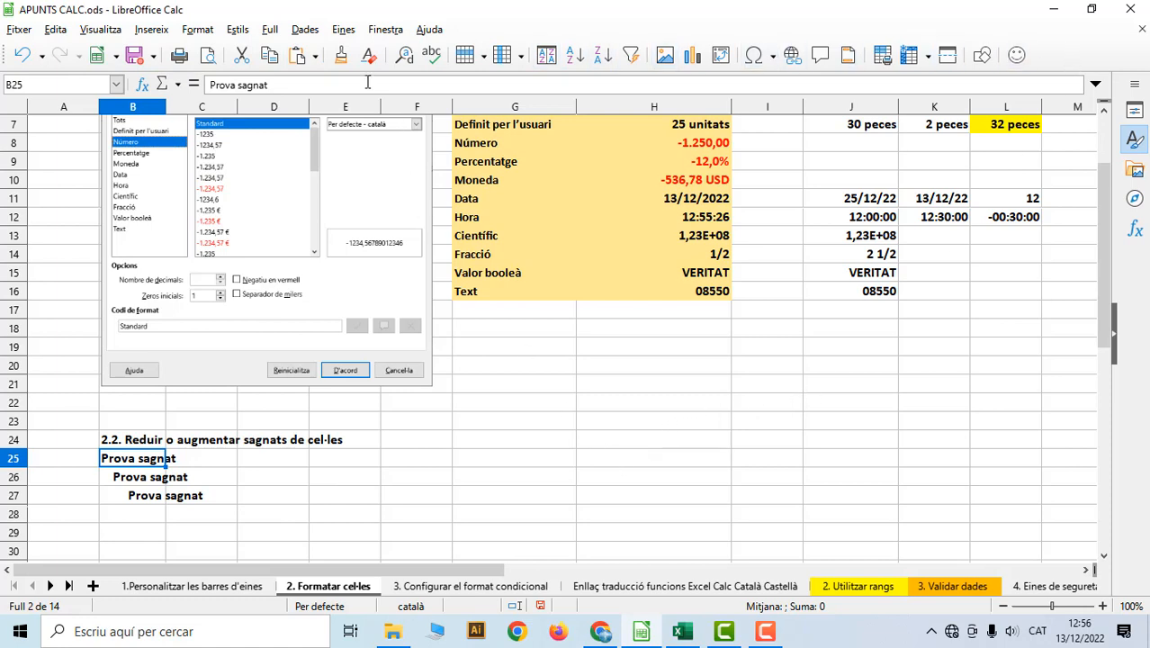
left_click(343, 30)
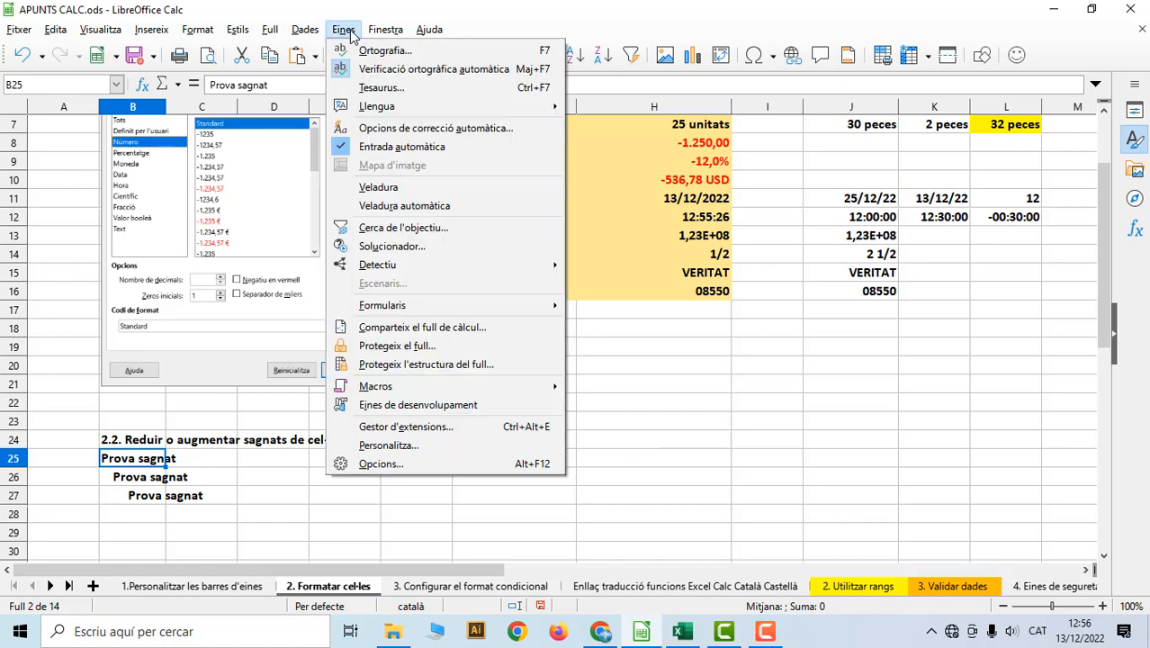
left_click(410, 445)
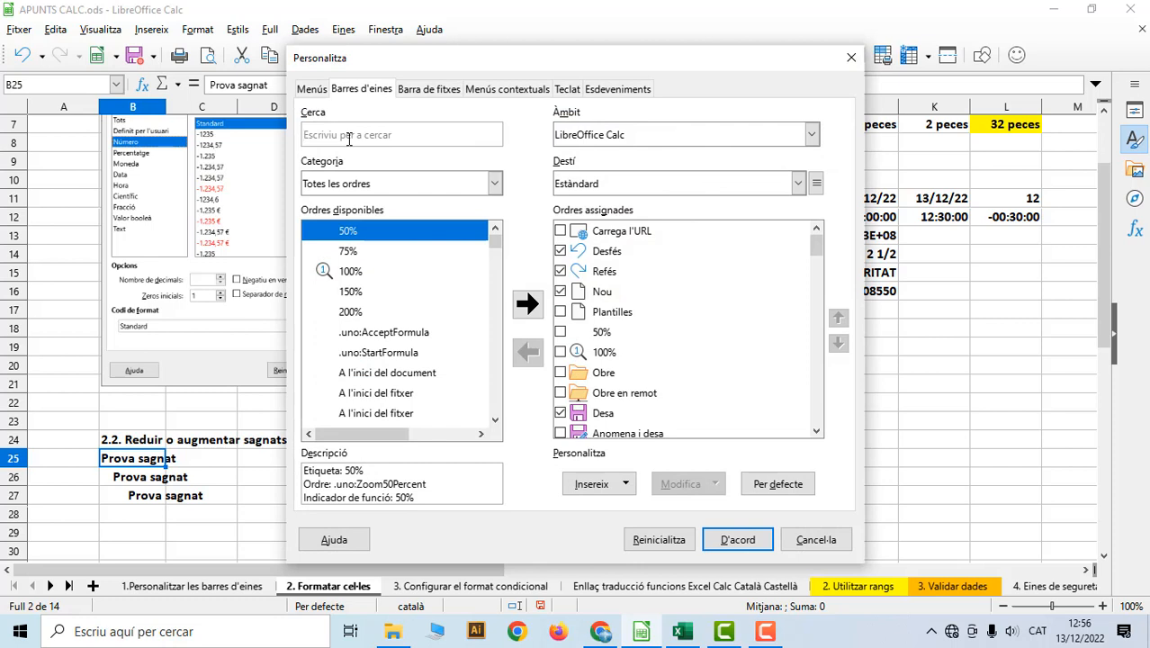
type("sagn")
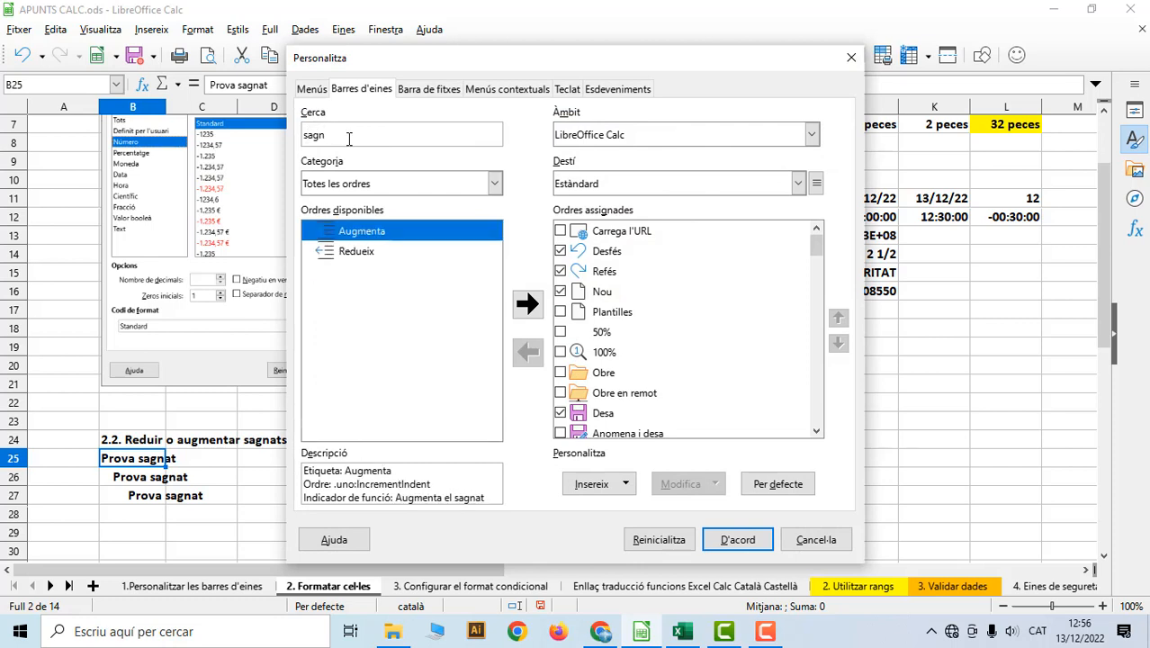
left_click(612, 293)
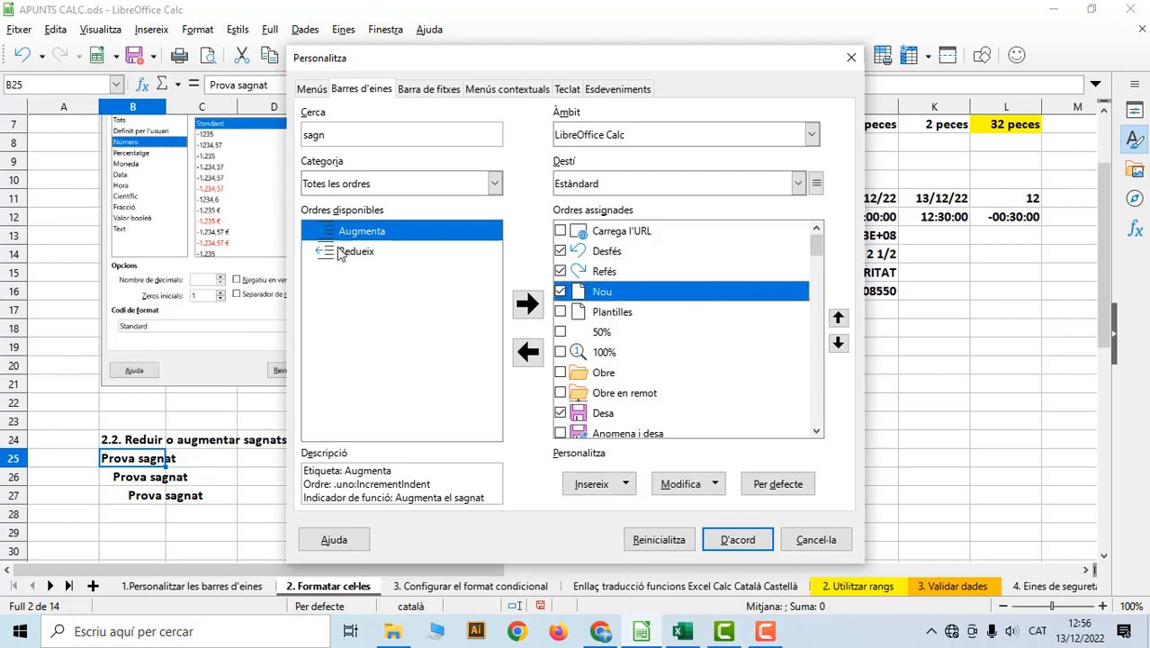
left_click(527, 304)
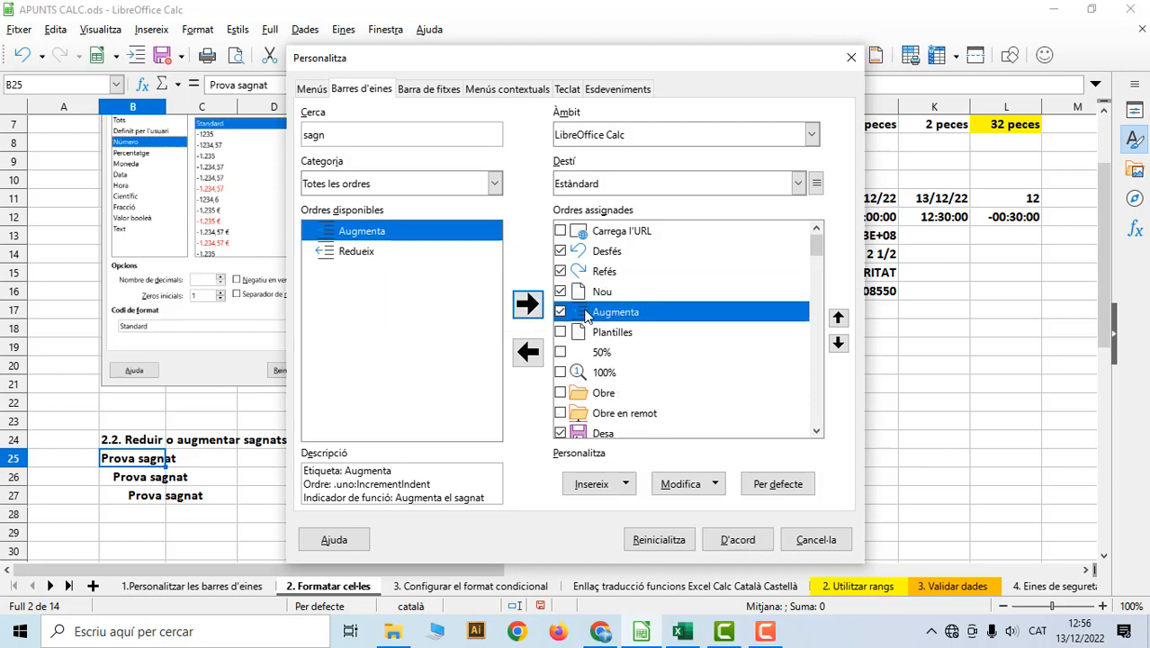
Add the Redueix indent command after Augmenta on the Estàndard toolbar and accept the customization.
left_click(388, 253)
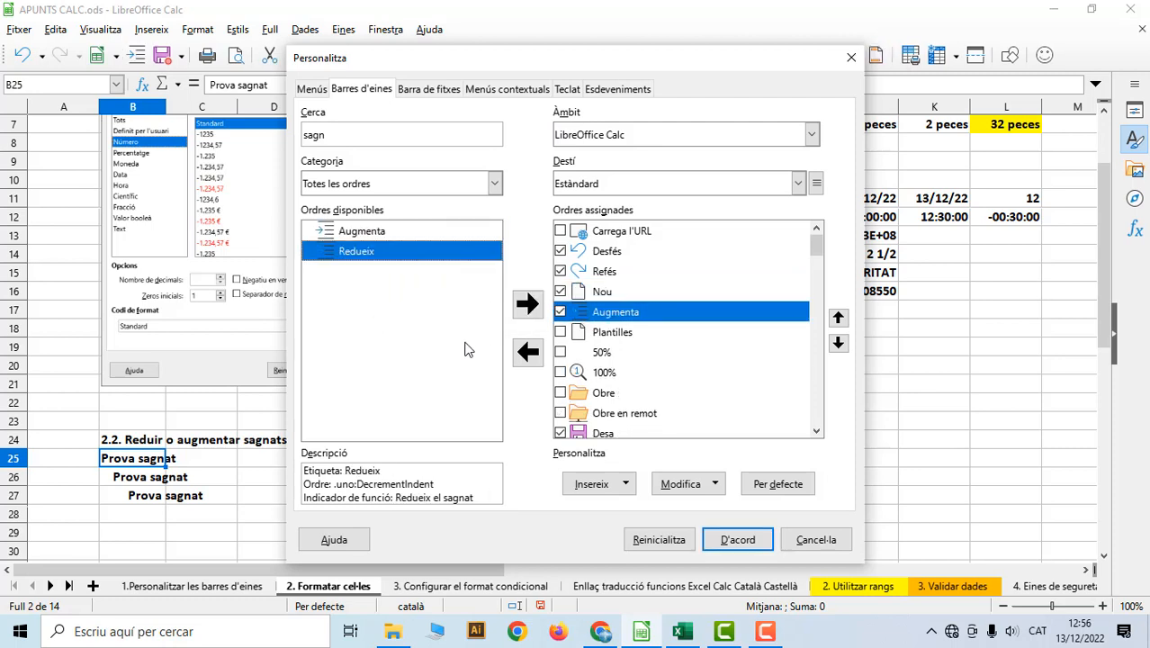
left_click(528, 304)
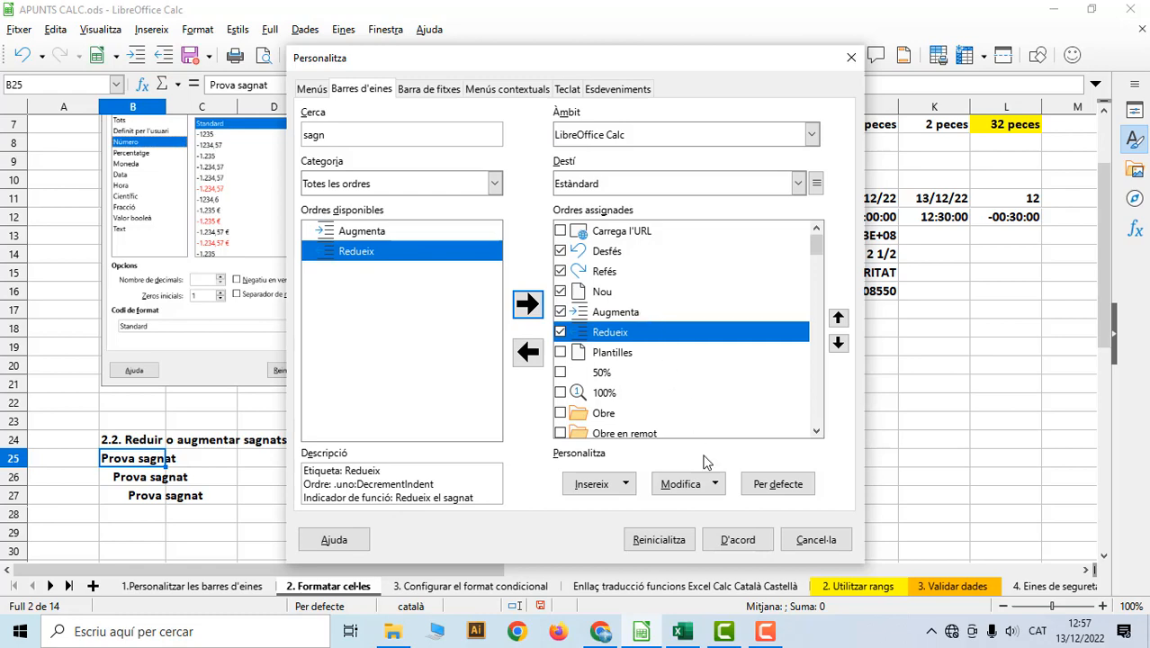
left_click(737, 540)
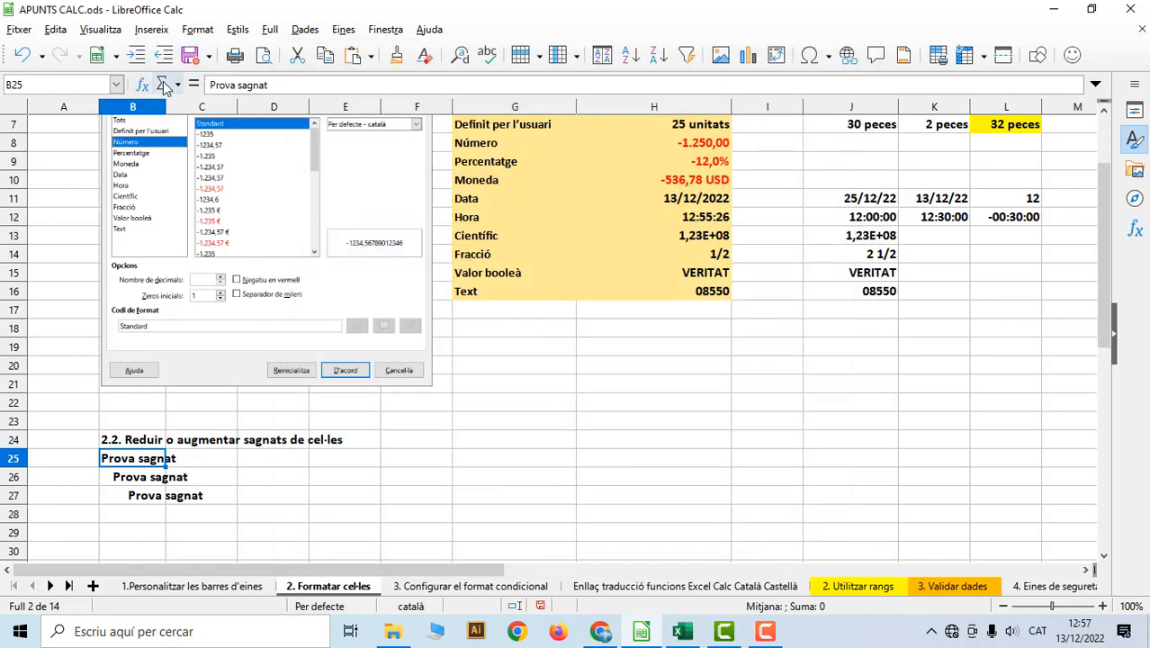
Increase the indent of the Prova sagnat text in cell B25 by five levels.
left_click(140, 59)
left_click(139, 59)
left_click(140, 59)
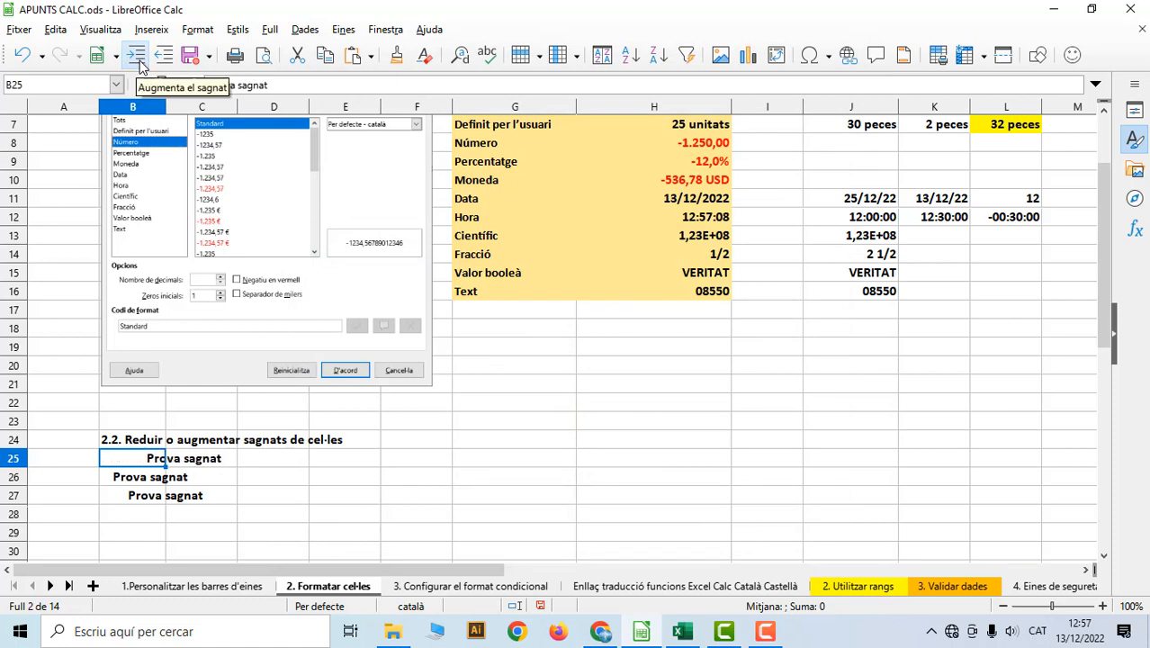
left_click(139, 58)
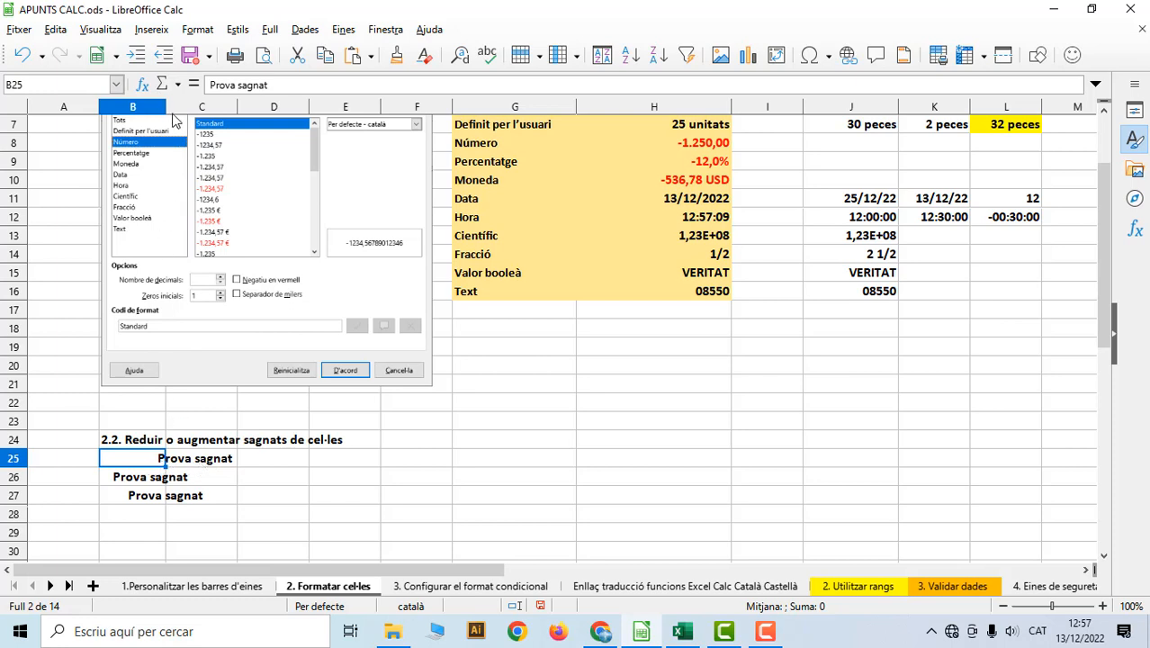
Widen column B and increase the indent of the Prova sagnat text in B25 by four more levels.
left_click_drag(166, 107, 214, 108)
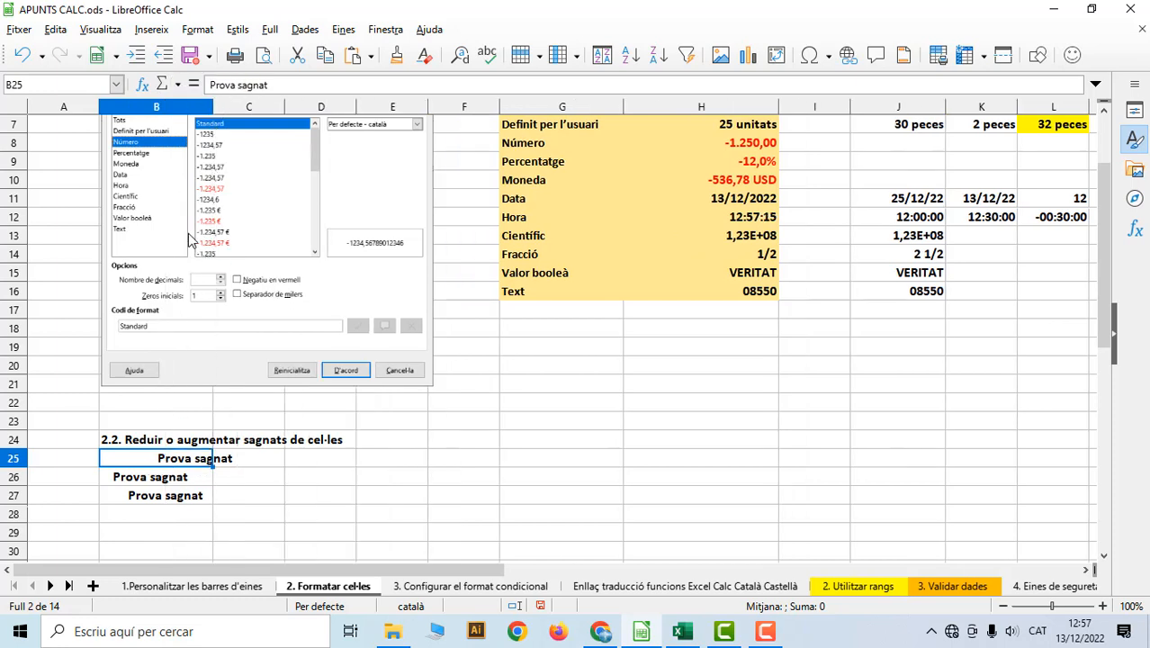
left_click(140, 57)
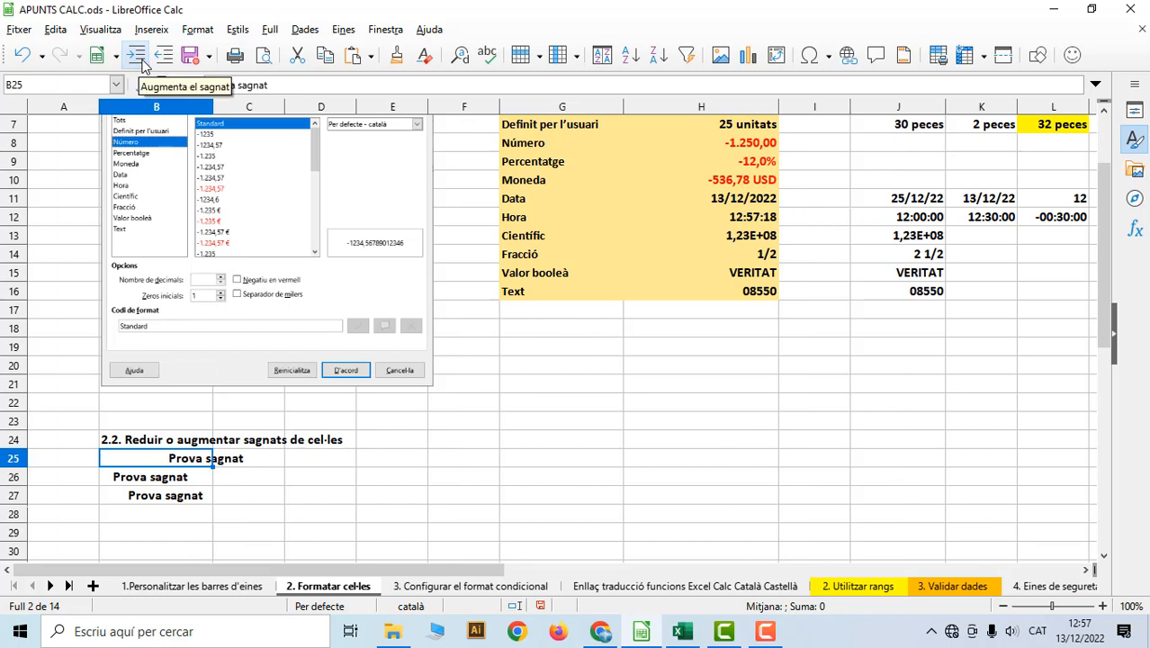
left_click(140, 57)
left_click(140, 57)
left_click(140, 57)
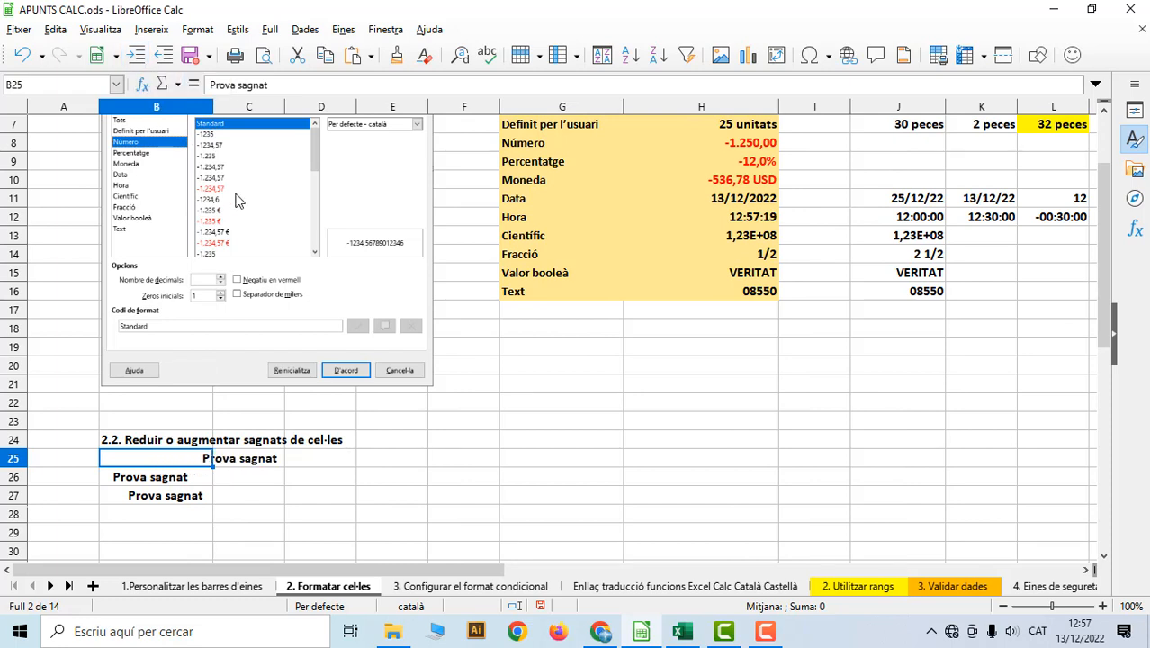
Narrow column B and compare the contents of B25 and C25 to check which cell holds the indented text.
left_click_drag(213, 108, 151, 108)
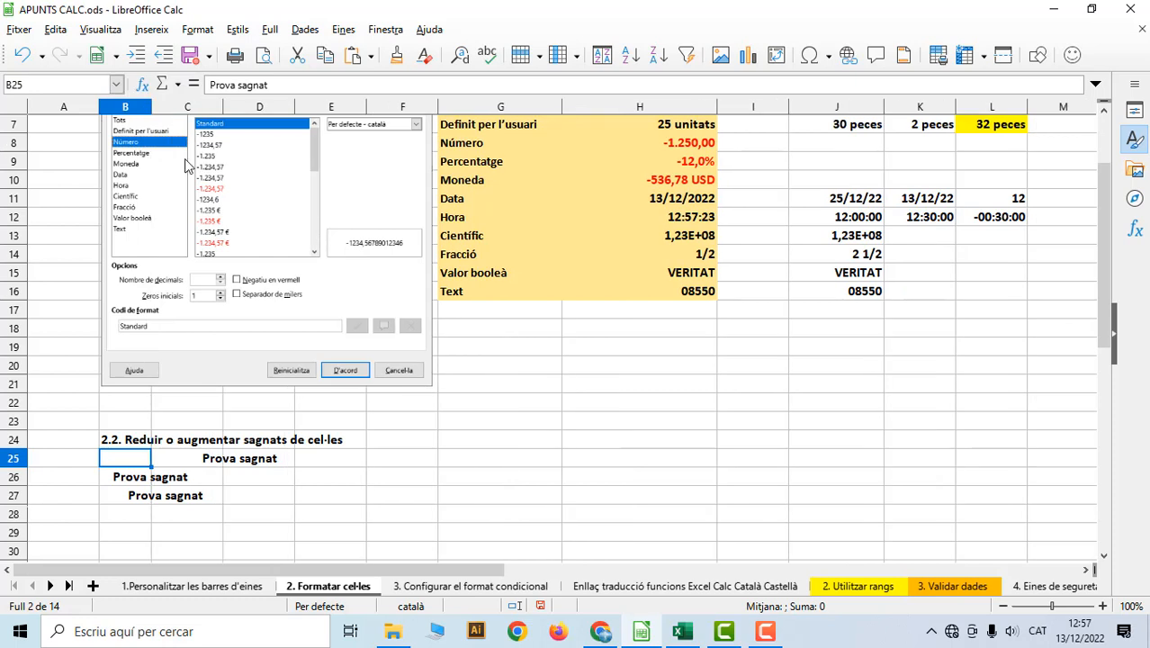
left_click(204, 460)
left_click(137, 463)
left_click(182, 464)
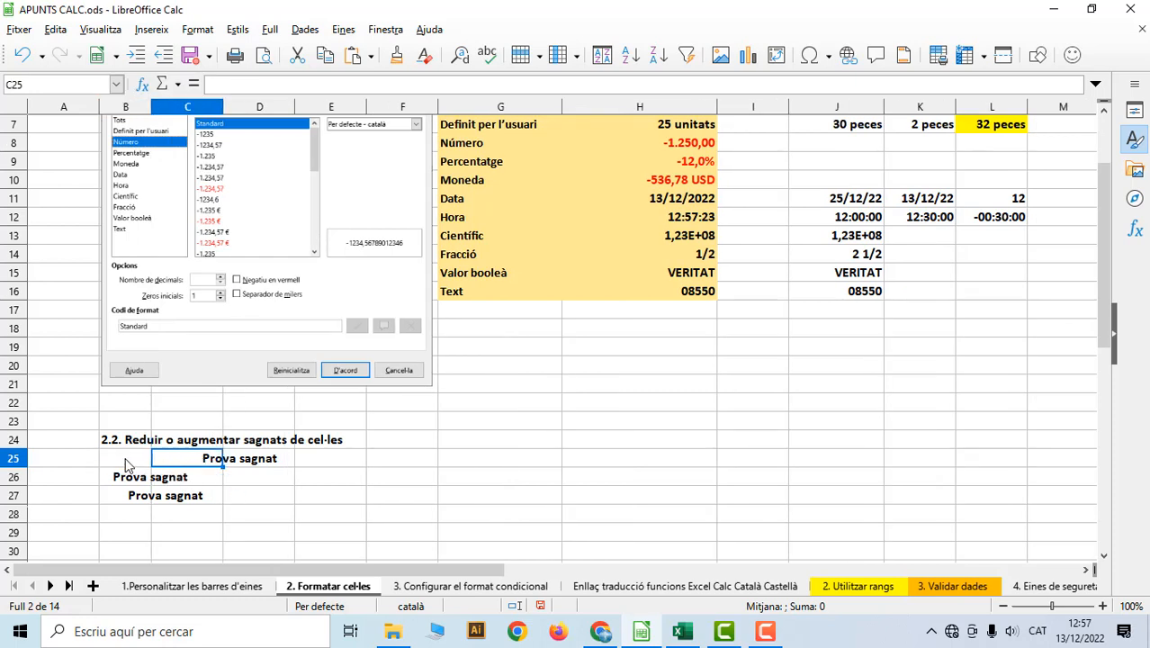
left_click(126, 465)
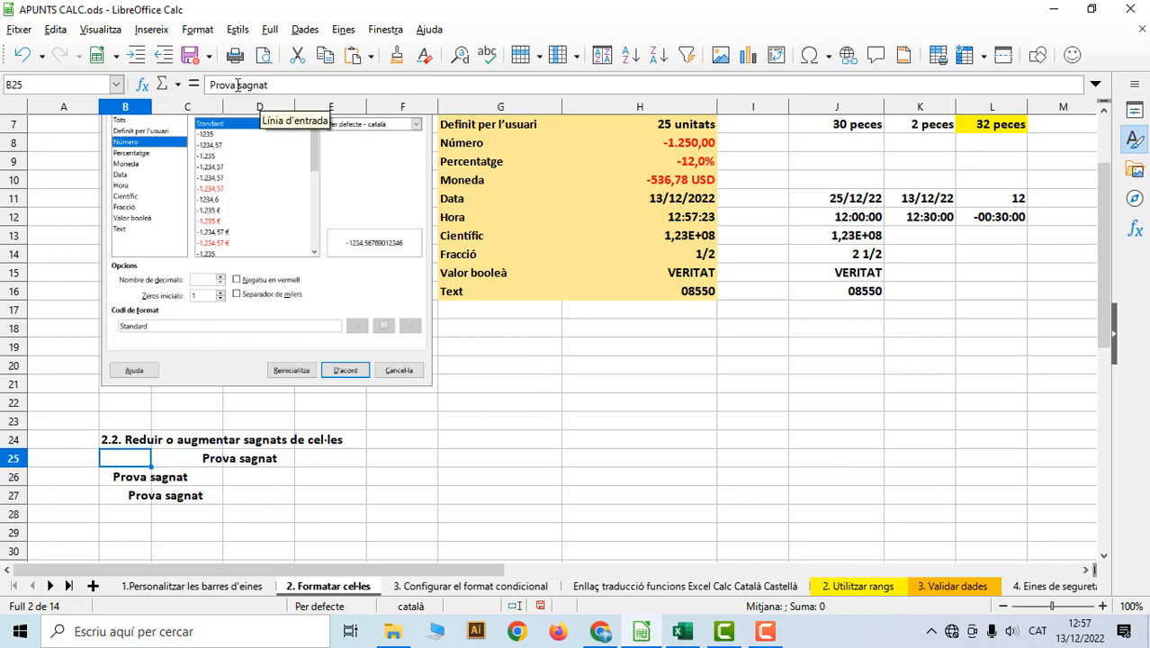
left_click(189, 460)
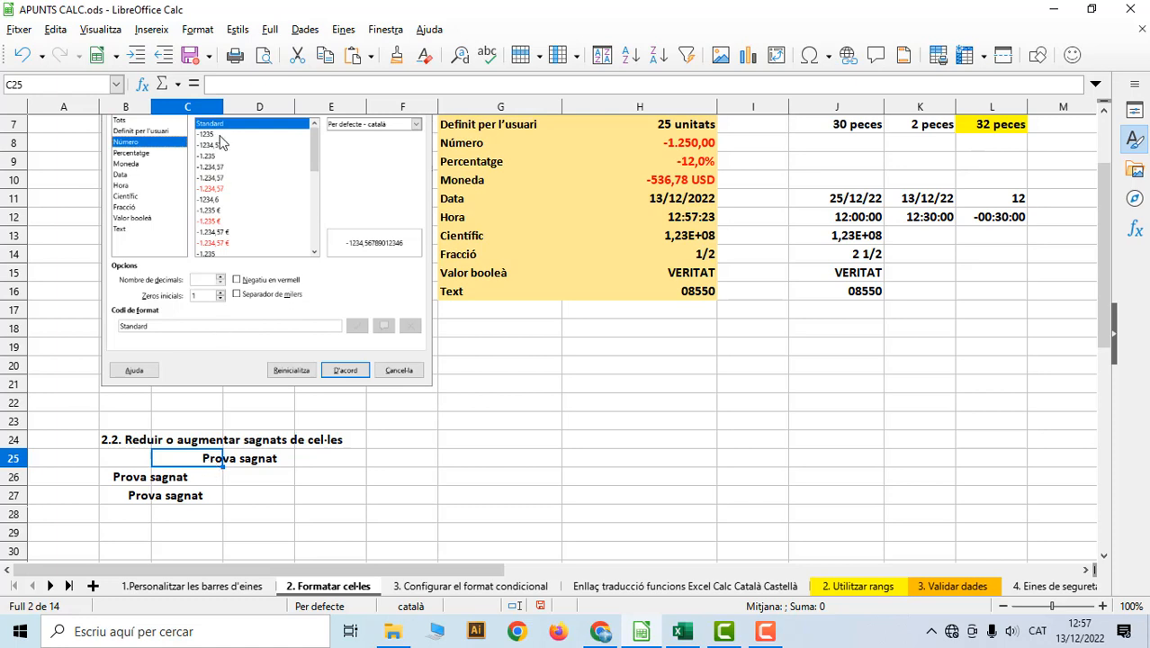
Reduce the indent of the Prova sagnat text in cell B25 by one level.
left_click(128, 460)
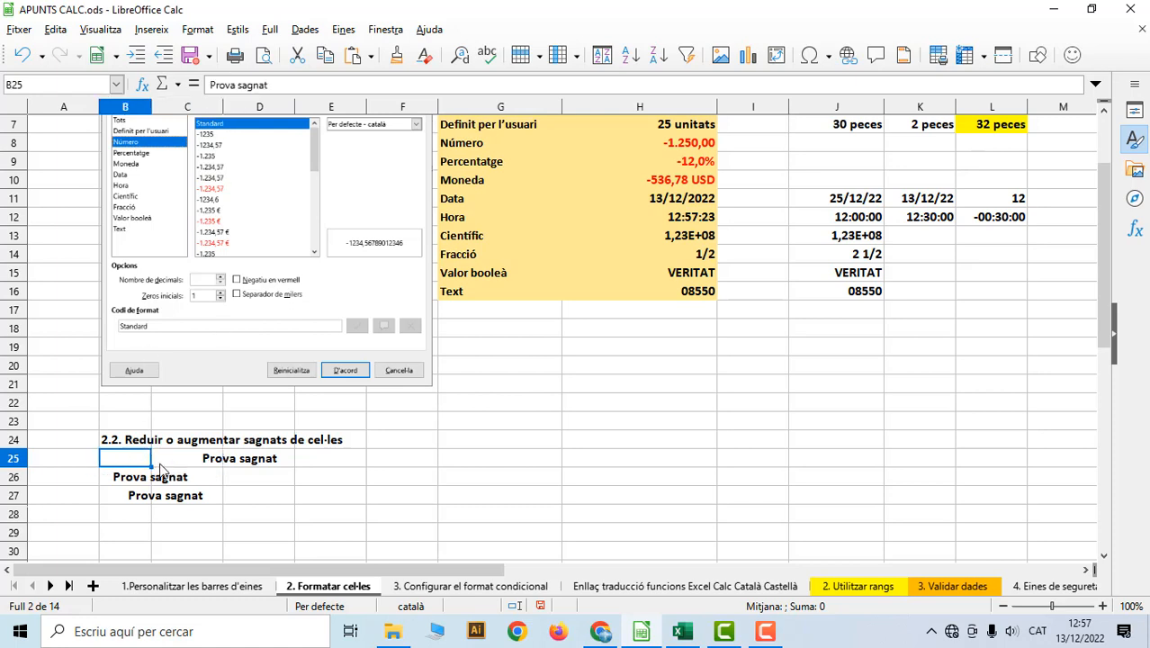
left_click(164, 58)
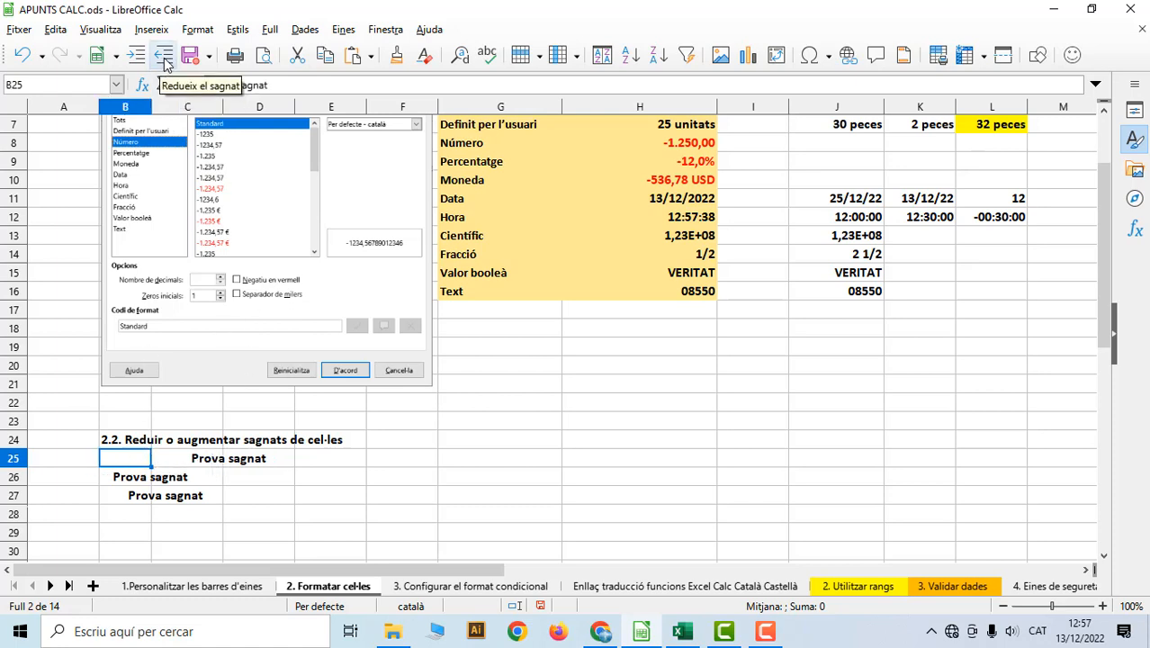
Remove all indentation from the Prova sagnat text in cell B25 and slightly widen column B.
left_click(164, 58)
left_click(163, 58)
left_click(164, 57)
left_click(164, 58)
left_click(164, 58)
left_click(164, 59)
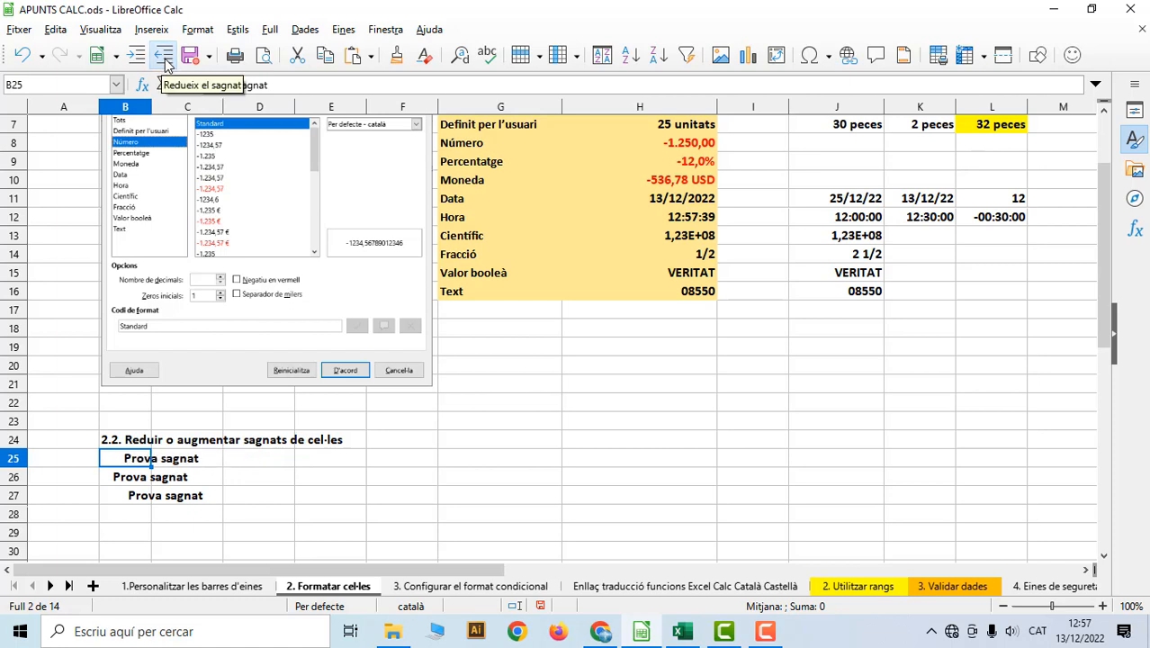
left_click(164, 59)
left_click(165, 59)
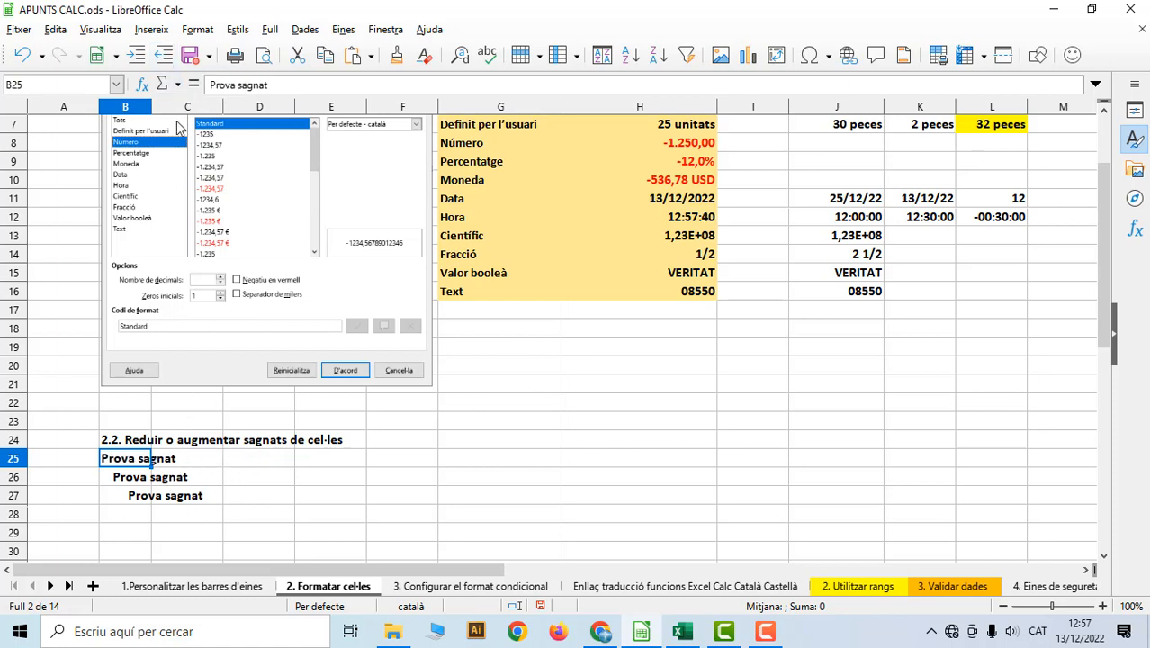
left_click_drag(151, 107, 165, 107)
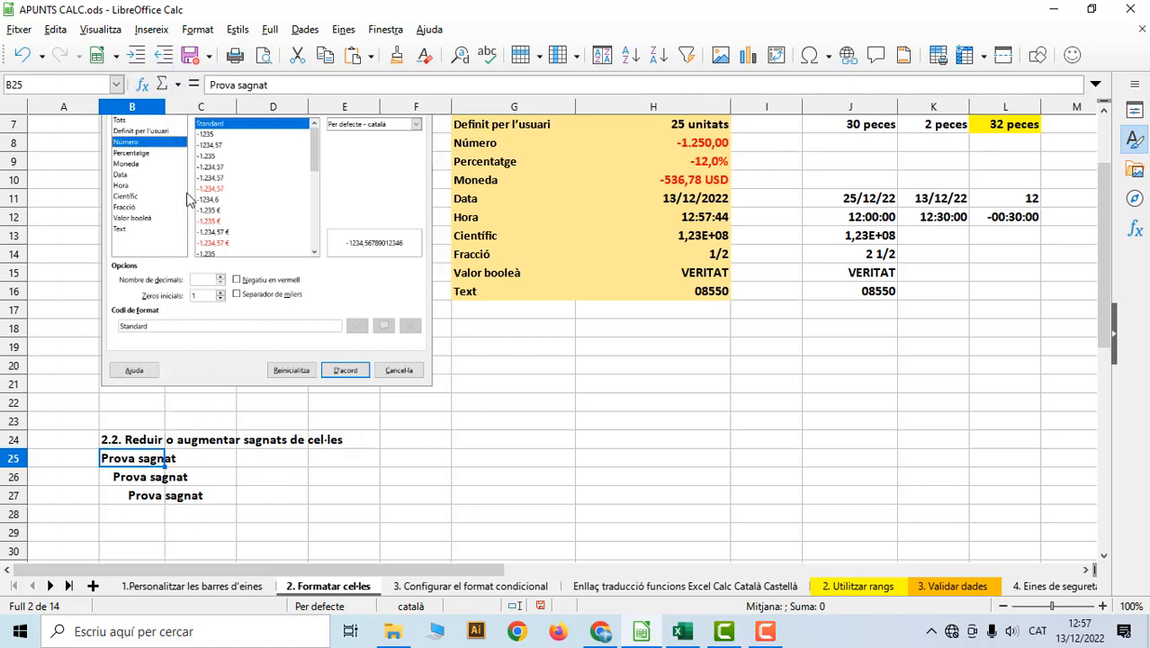
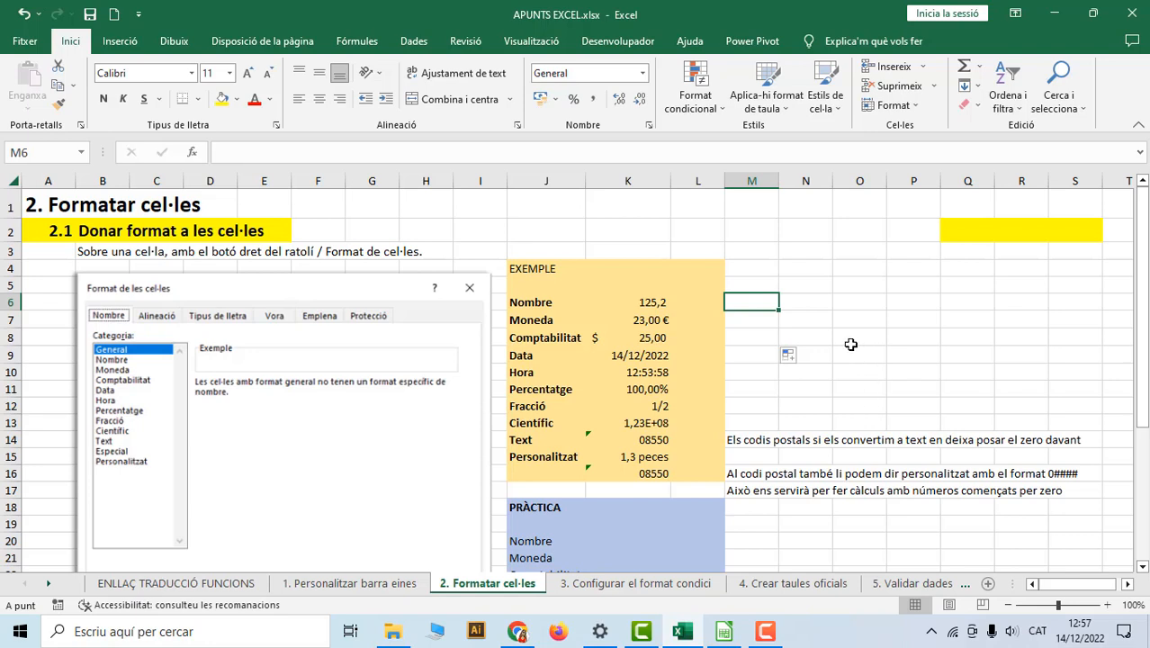
Enter 1250 in cell N6, beside the Nombre example row.
left_click(647, 301)
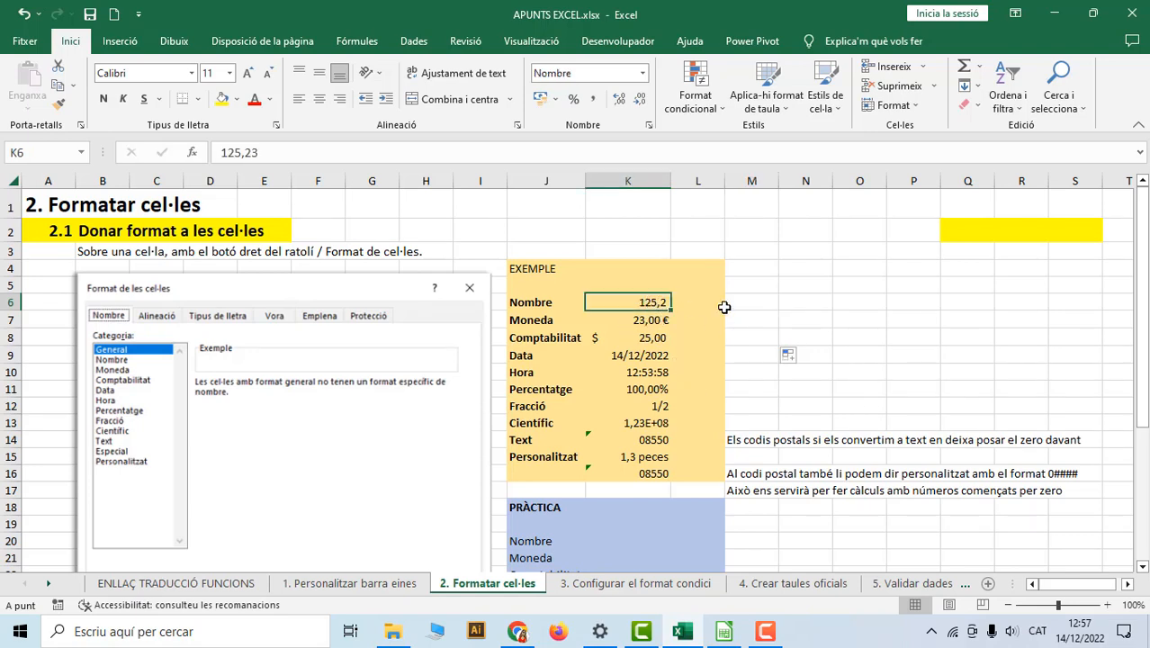
left_click(763, 304)
left_click(798, 306)
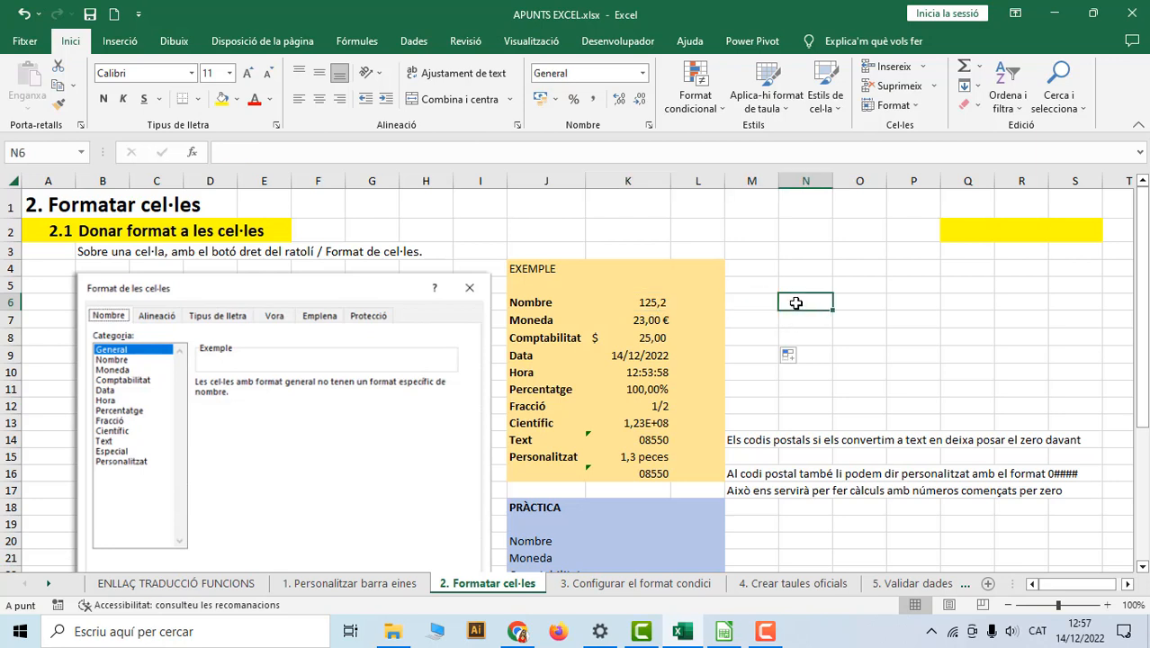
type("1250")
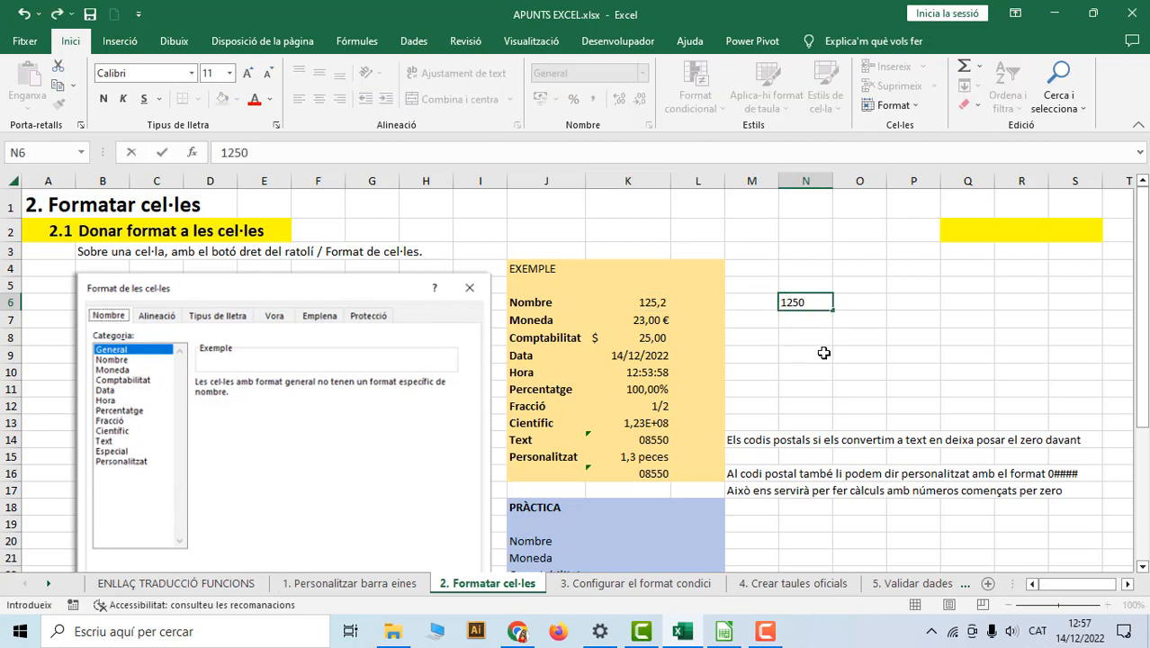
left_click(821, 349)
left_click(819, 298)
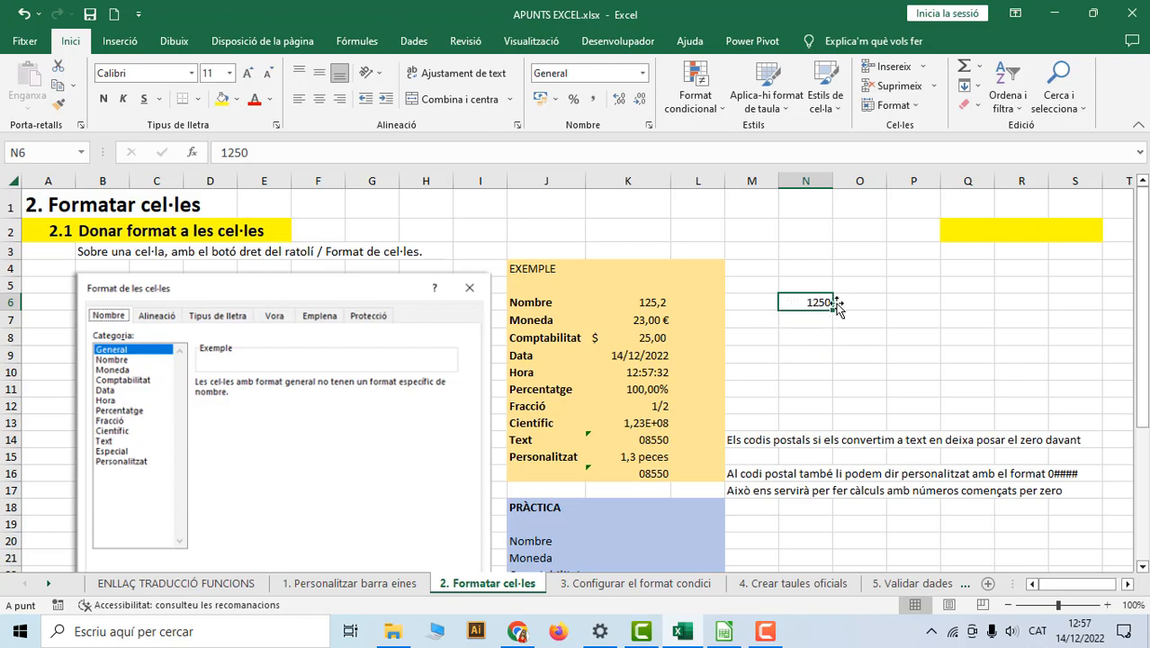
Format cell N6 as Nombre with the thousands separator and the red -1.234,10 style for negative numbers.
right_click(801, 302)
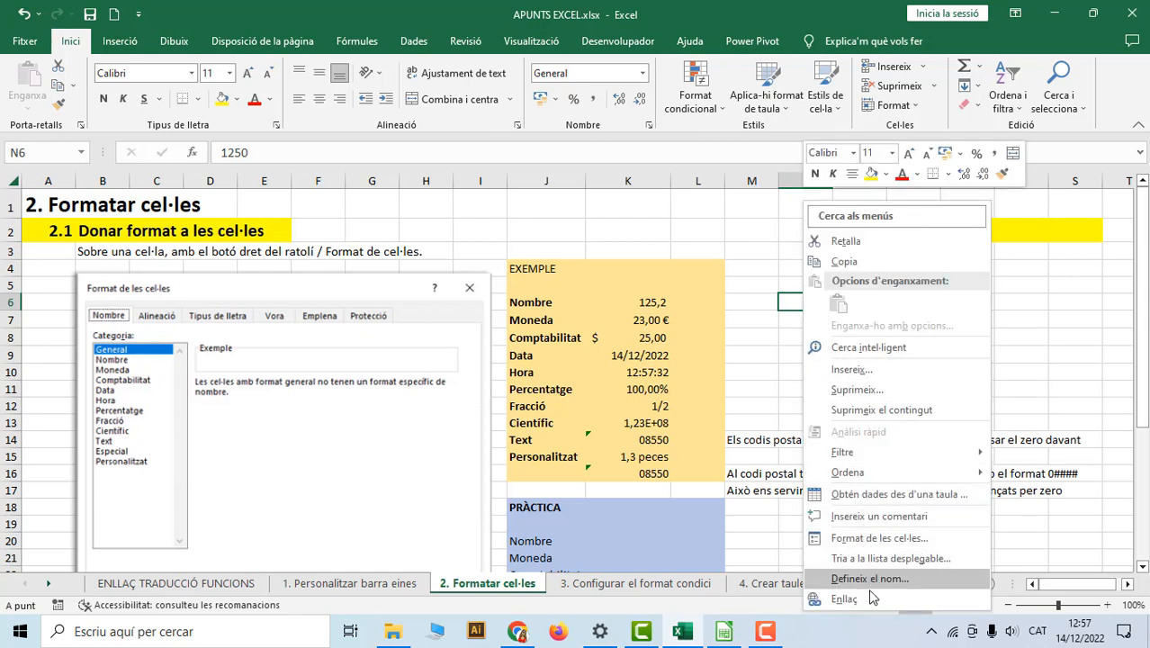
left_click(867, 543)
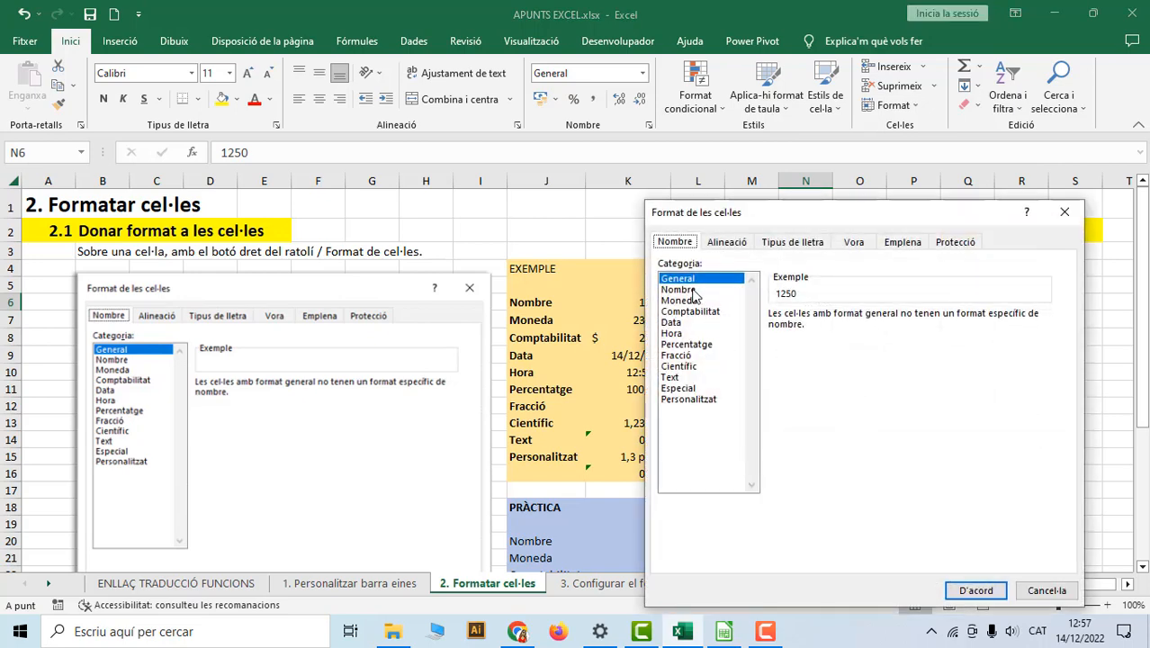
left_click(679, 289)
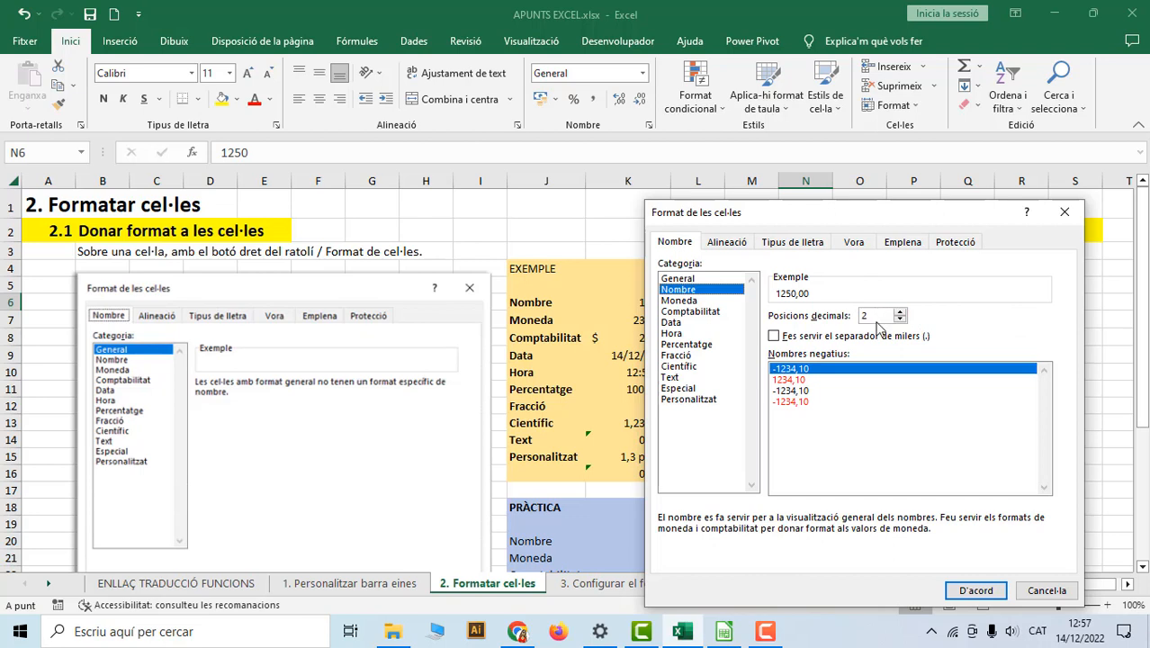
left_click(772, 335)
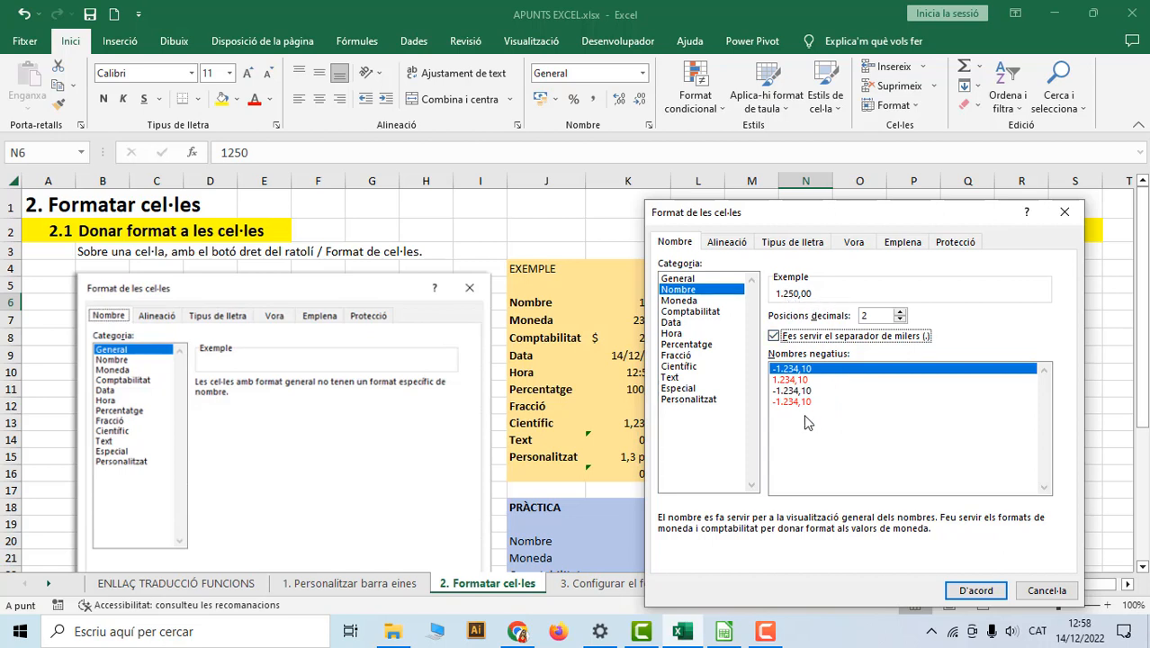
left_click(783, 380)
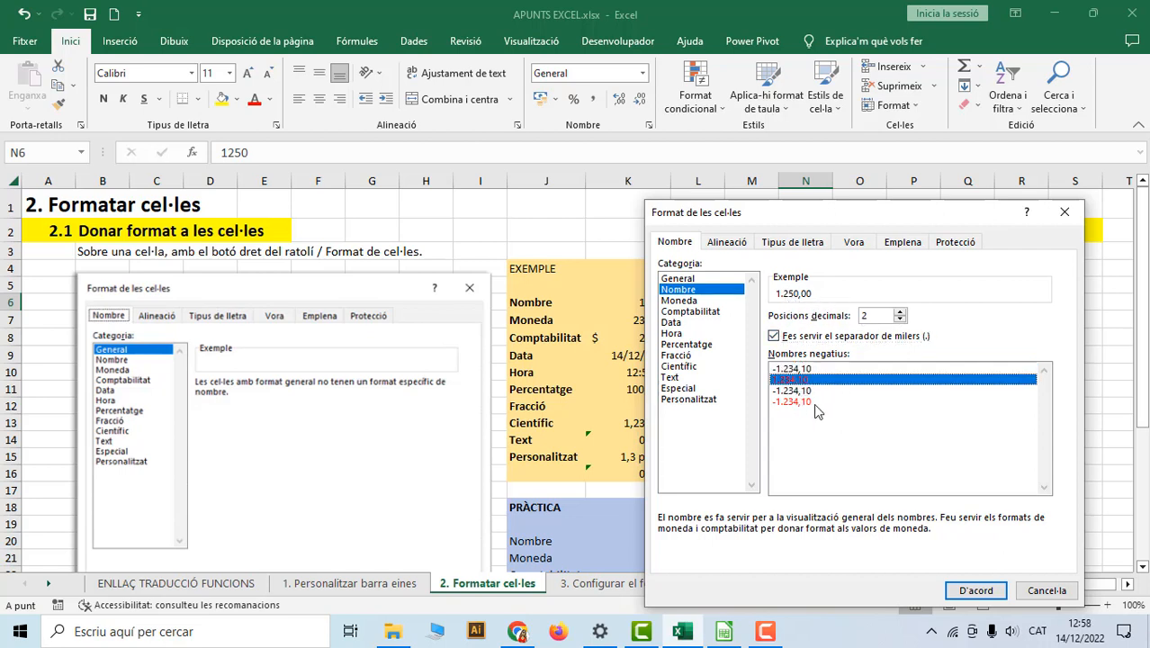
left_click(800, 368)
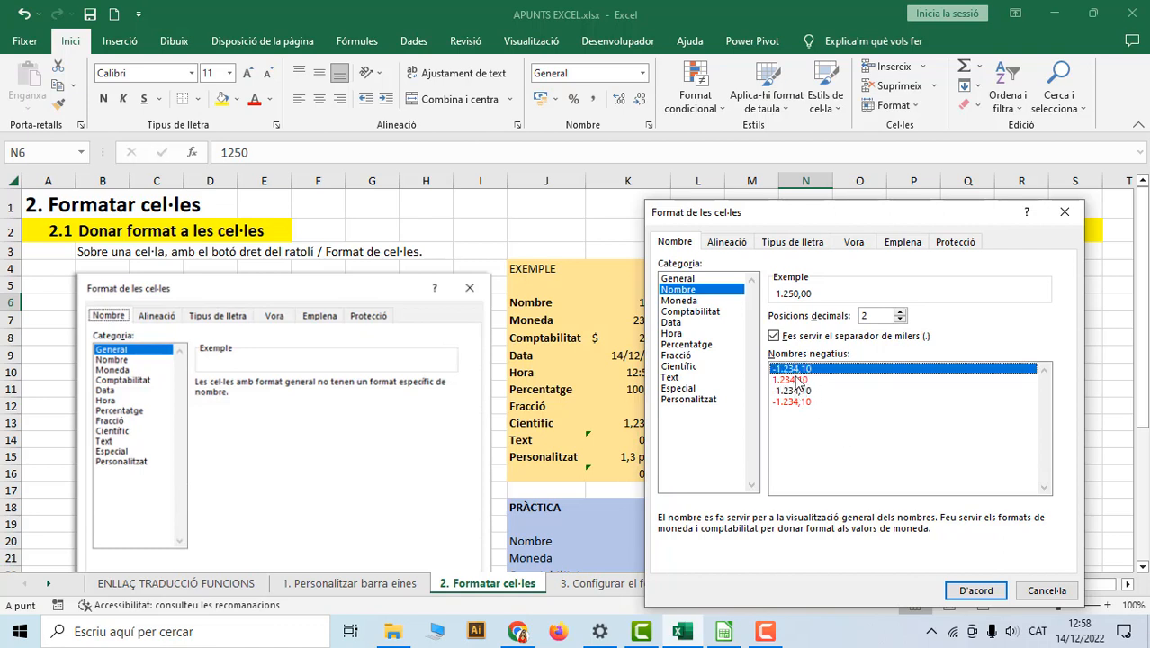
left_click(799, 381)
left_click(798, 391)
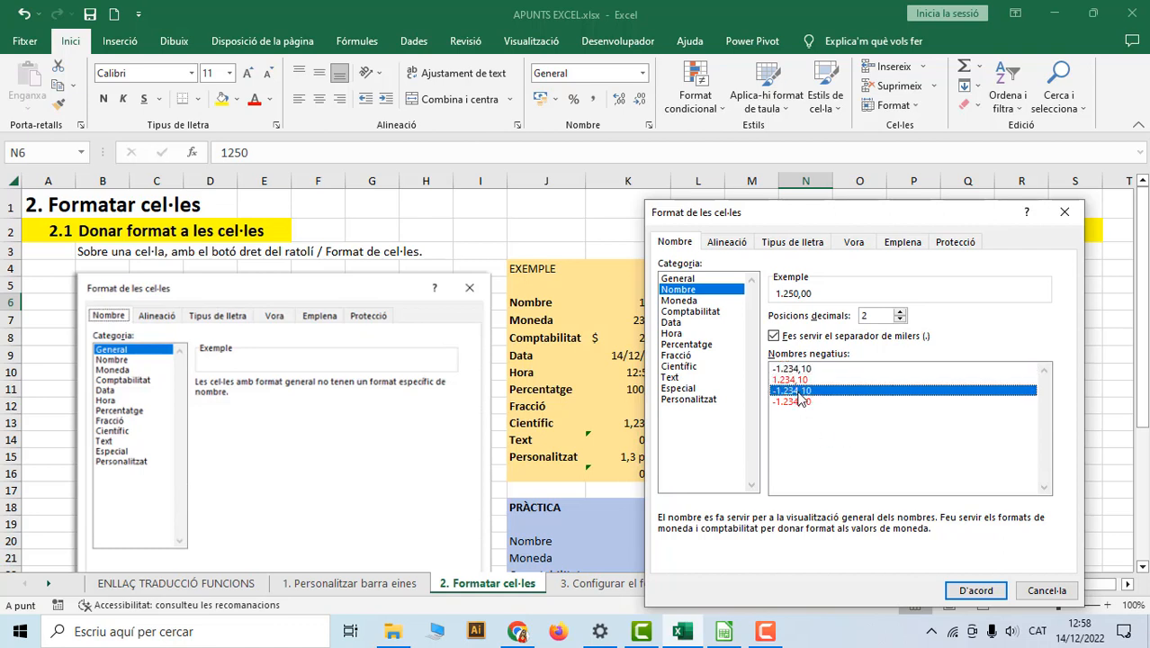
left_click(796, 403)
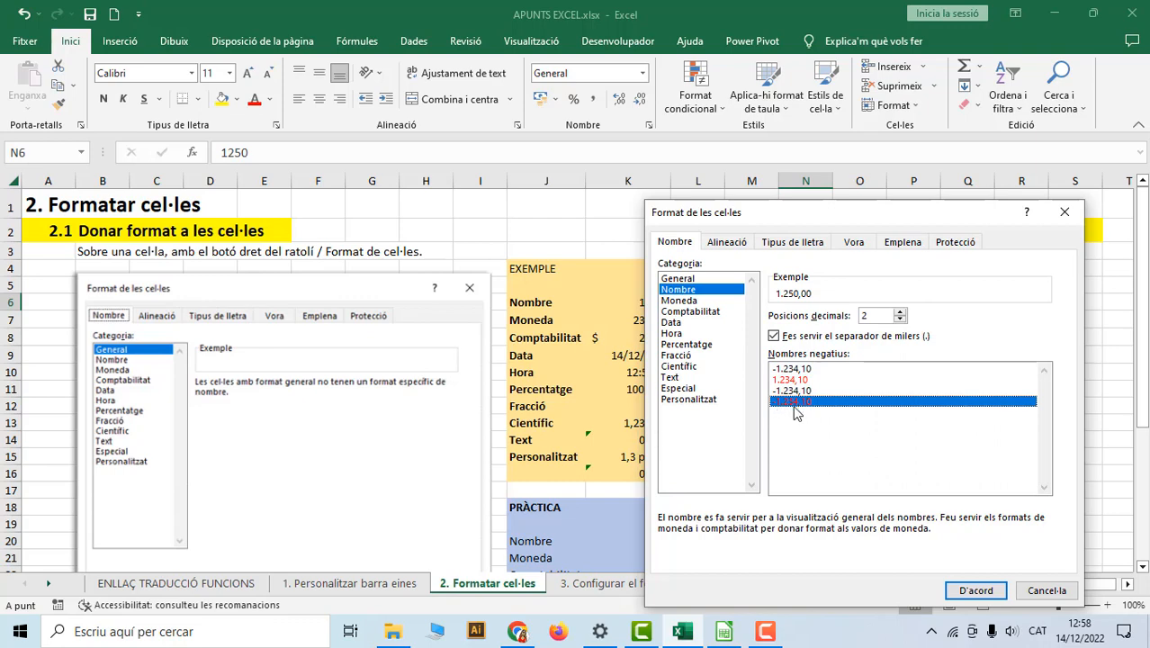
left_click(988, 590)
Replace the value in cell N6 with -1.250 to test the negative number format.
left_click(807, 325)
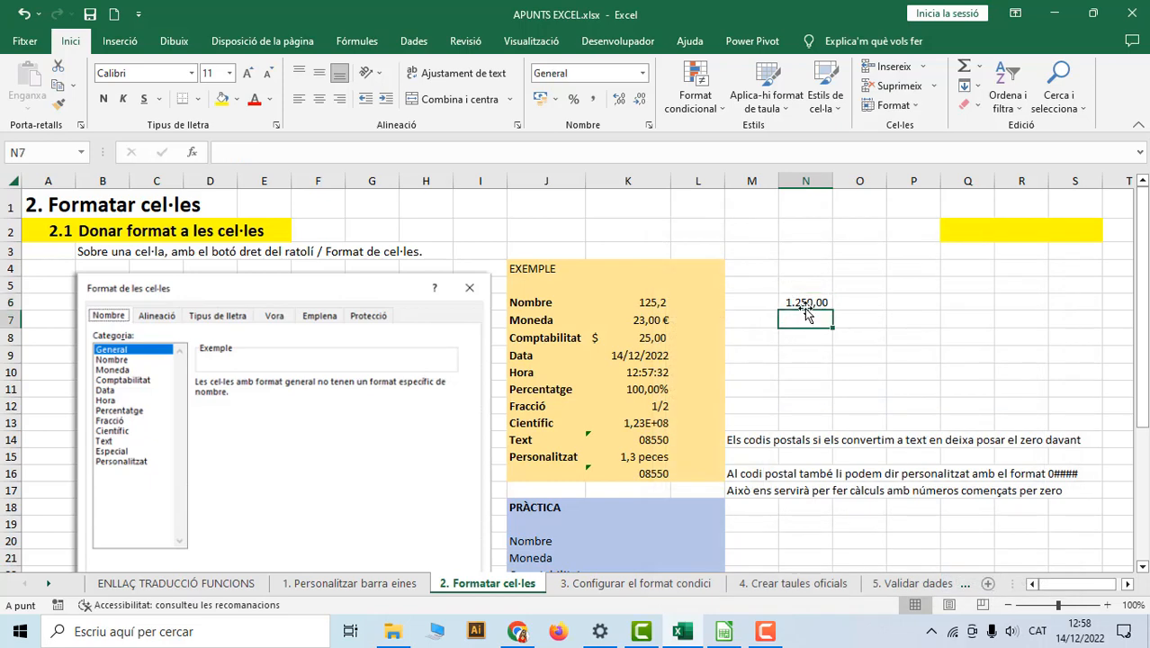
left_click(806, 305)
type("-")
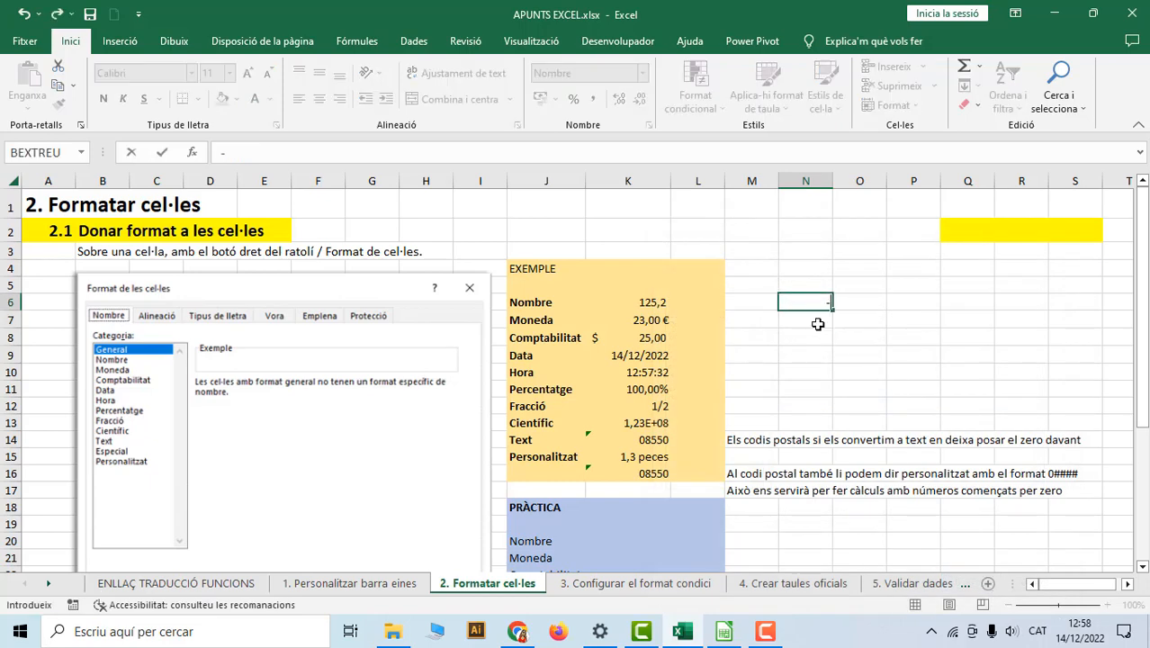
type("1.250")
key("Return")
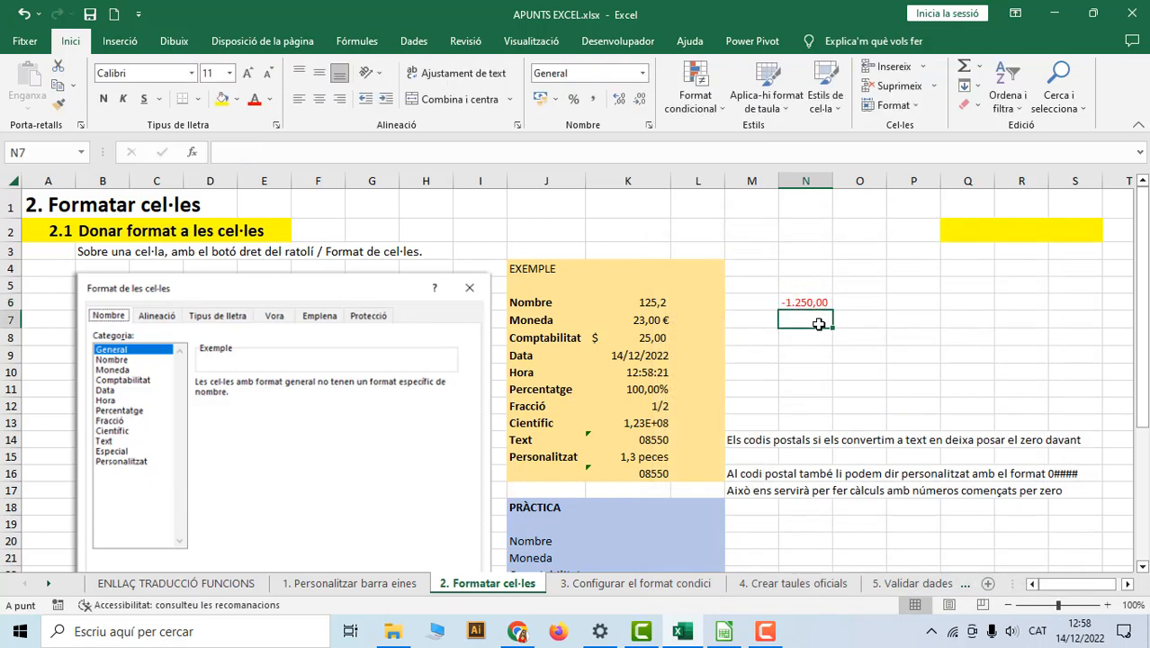
left_click(814, 304)
Enter 52 in cell N7, beside the Moneda example row.
left_click(604, 321)
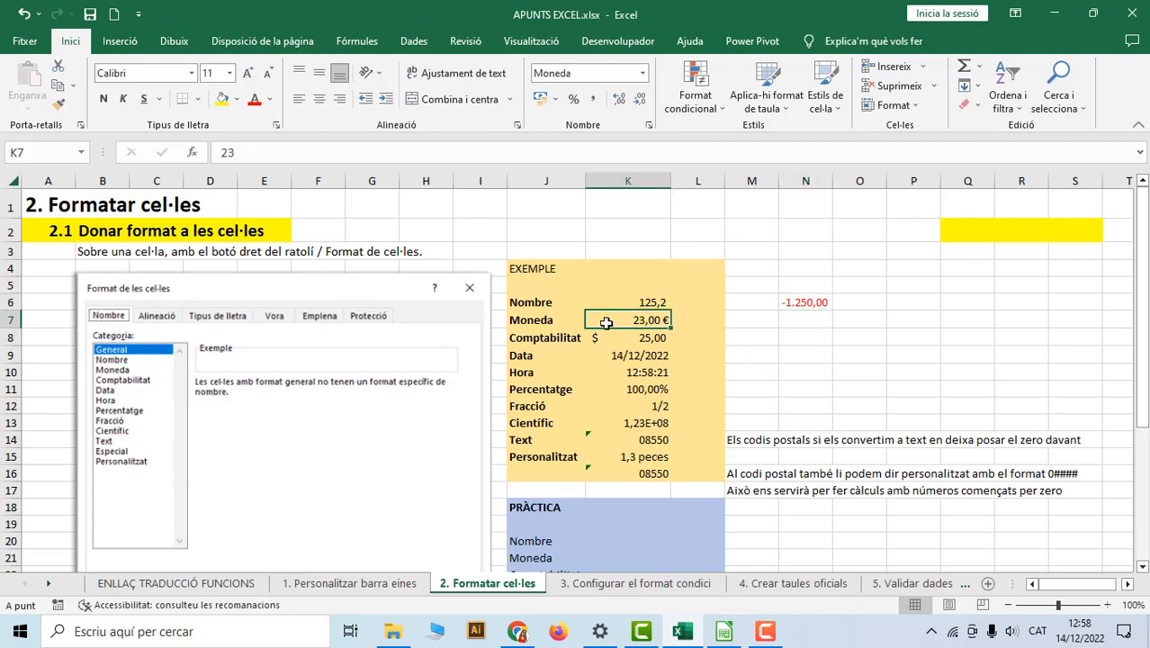
left_click(779, 321)
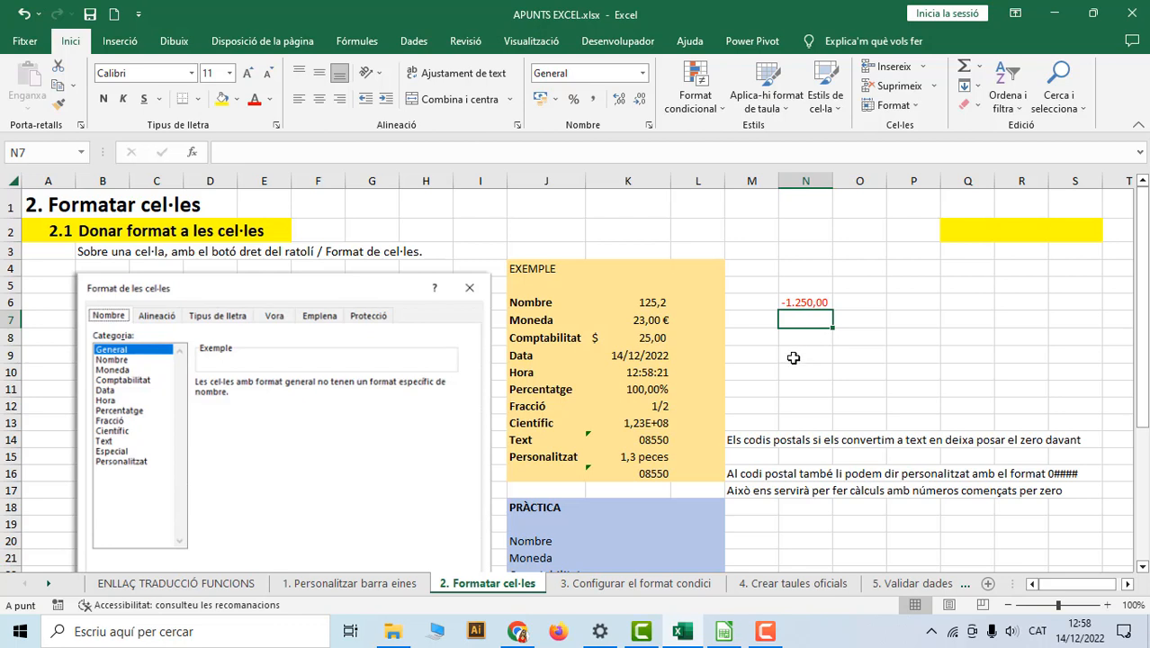
type("52")
key("Return")
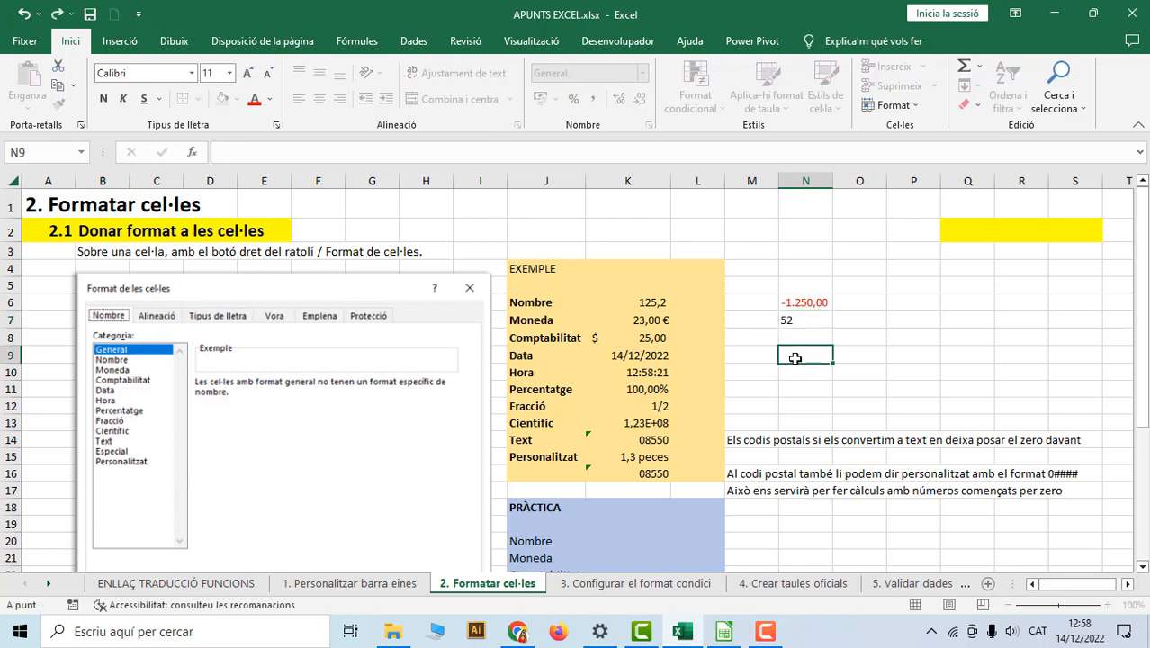
Format cell N7 as Moneda with the $ anglès (EUA) symbol and the red -$1.234,10 style for negatives.
left_click(801, 320)
right_click(801, 320)
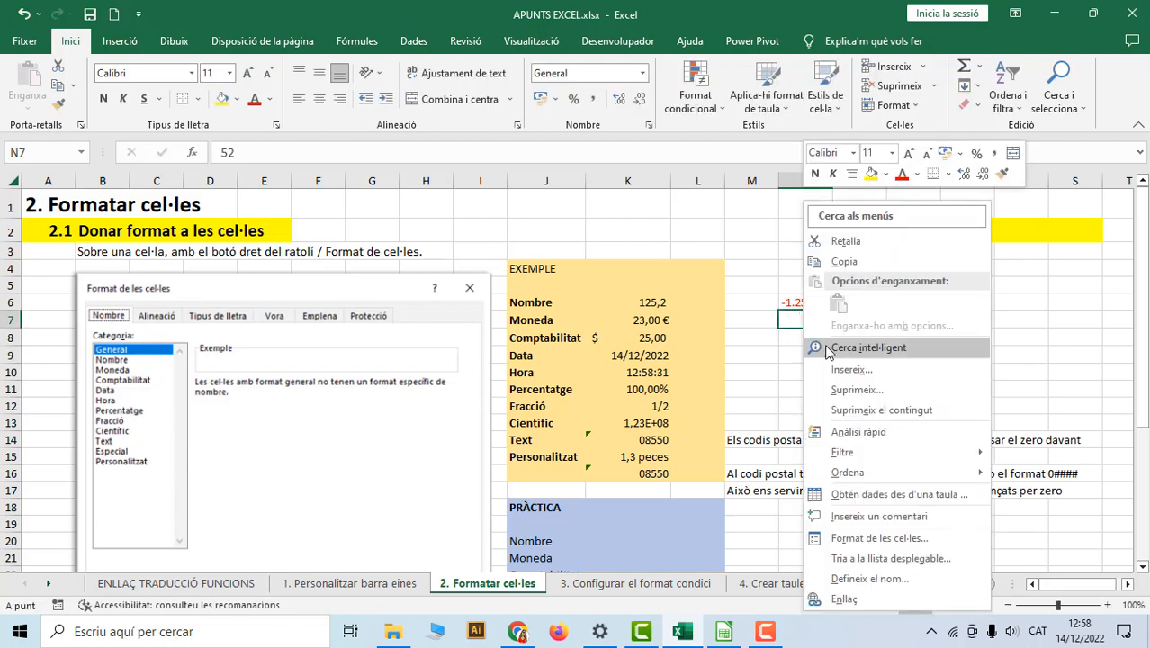
left_click(874, 539)
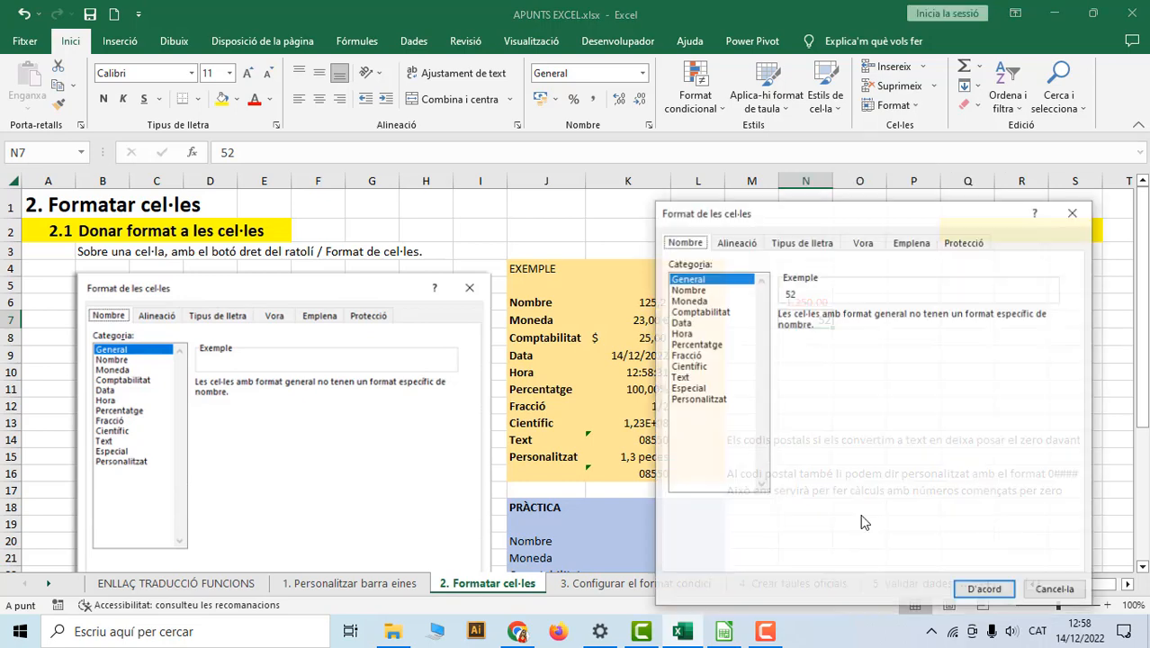
left_click(688, 300)
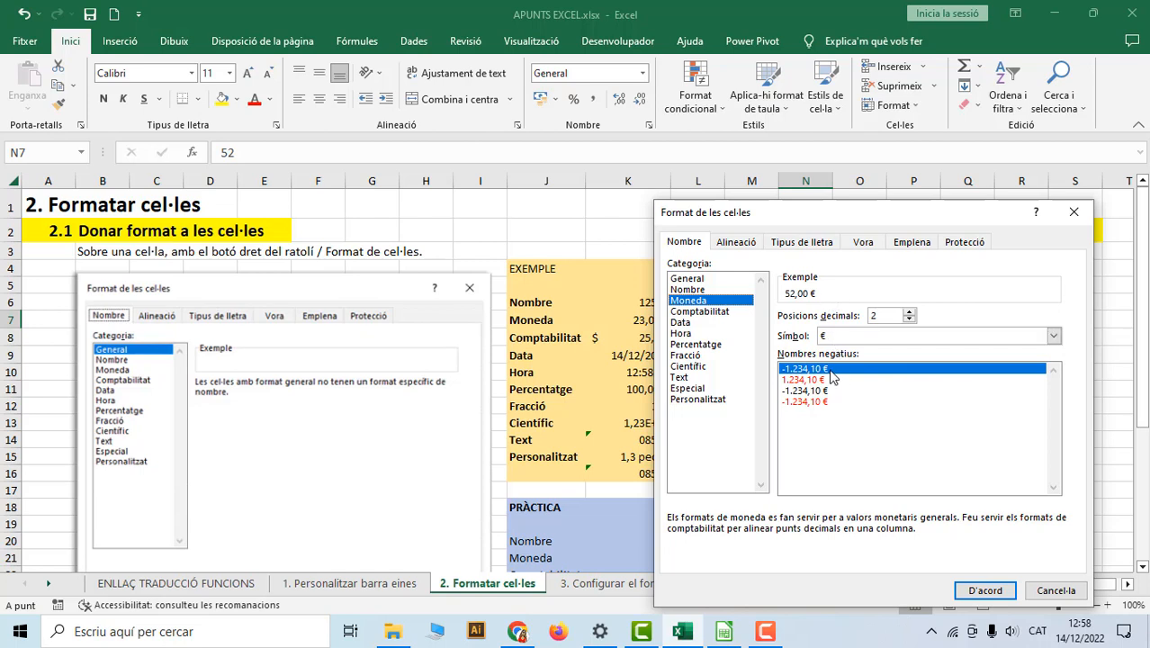
left_click(1053, 336)
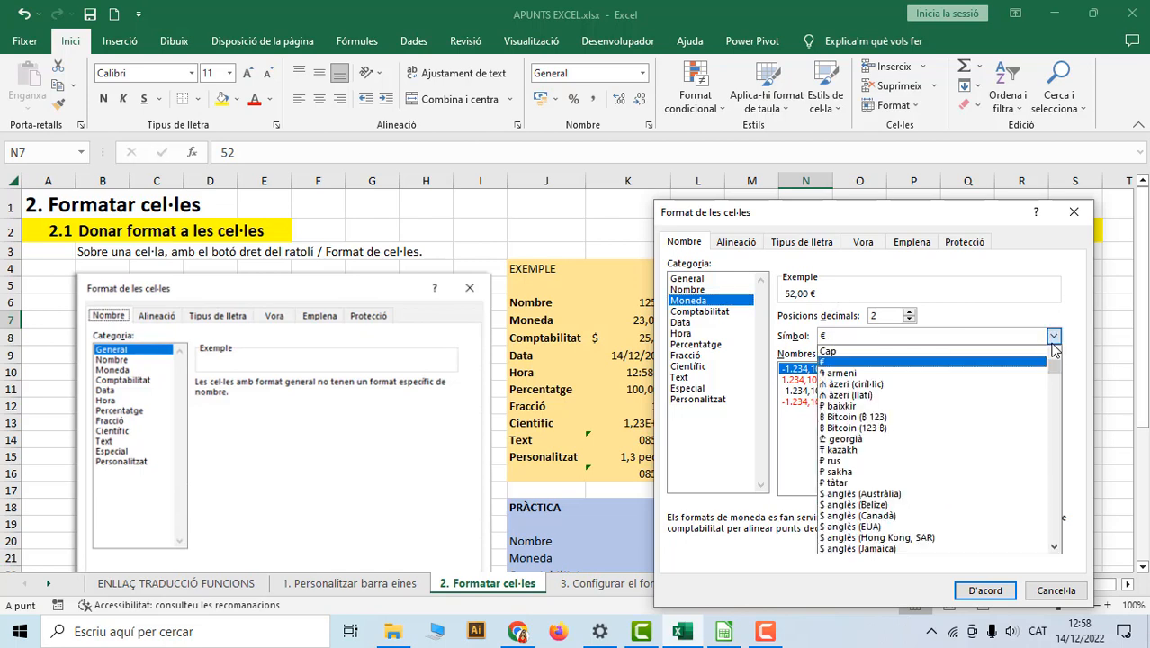
left_click(927, 336)
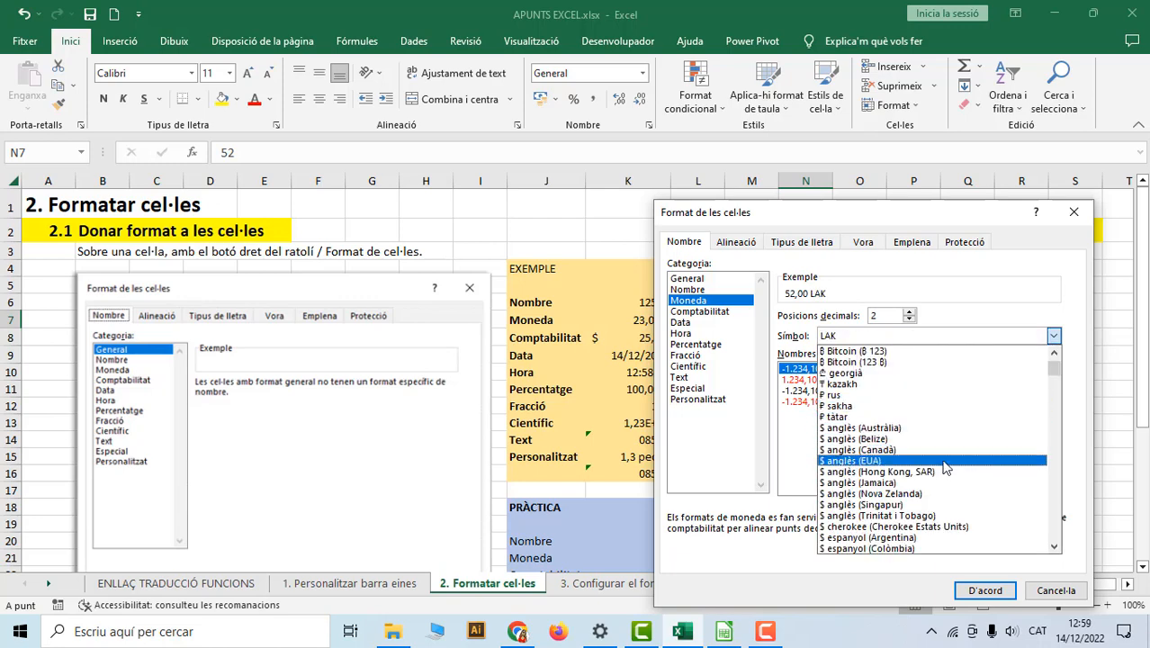
left_click(887, 461)
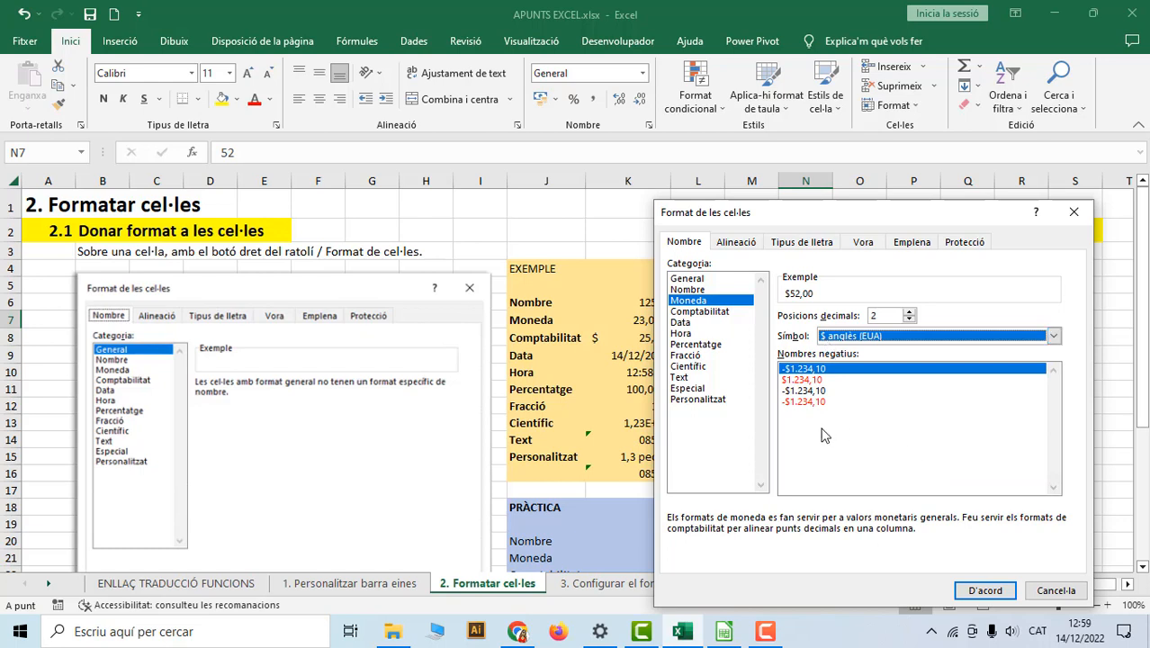
left_click(806, 401)
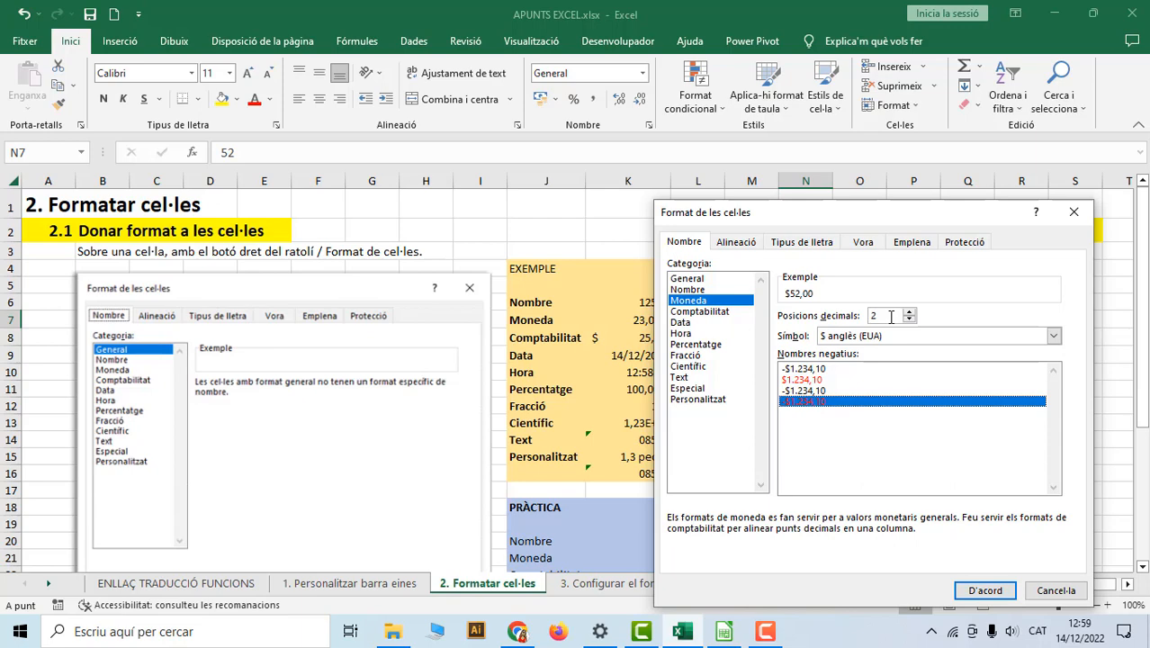
left_click(984, 590)
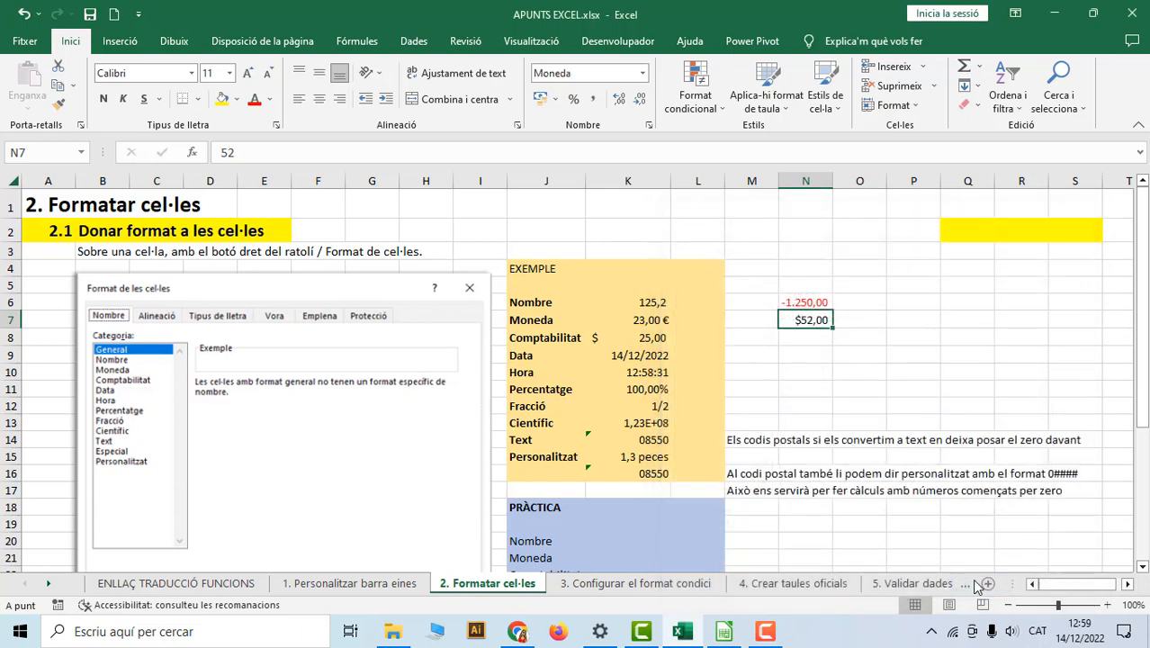
Replace the value in cell N7 with -52 to test the negative currency format.
left_click(844, 347)
left_click(798, 320)
type("-52")
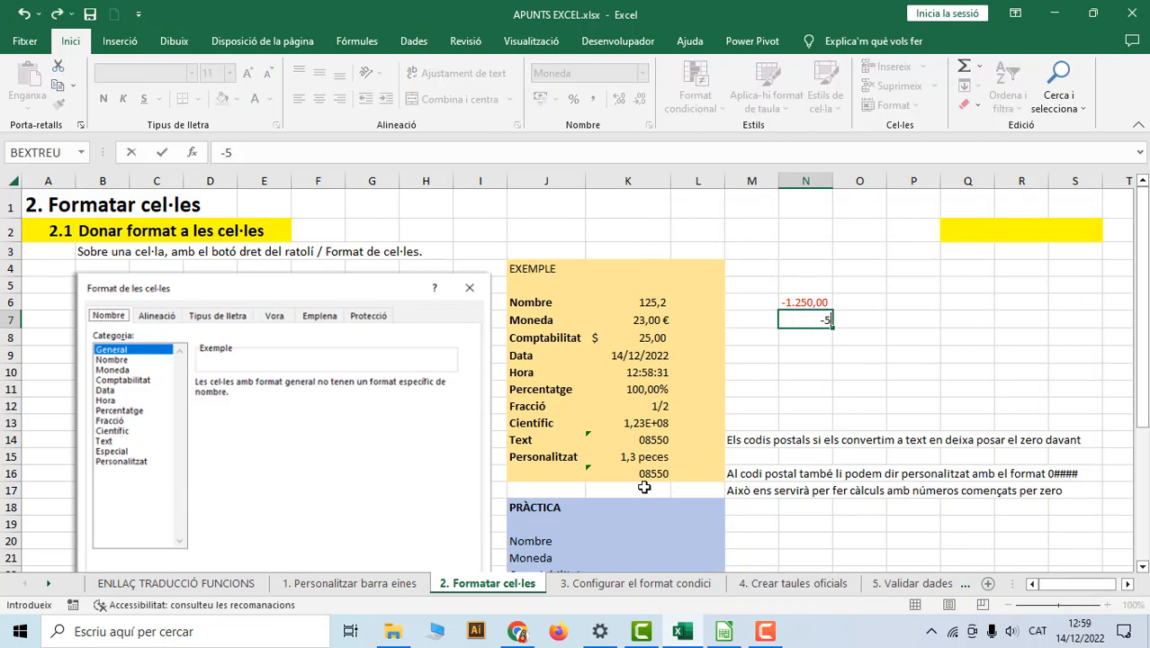
key("Return")
left_click(814, 317)
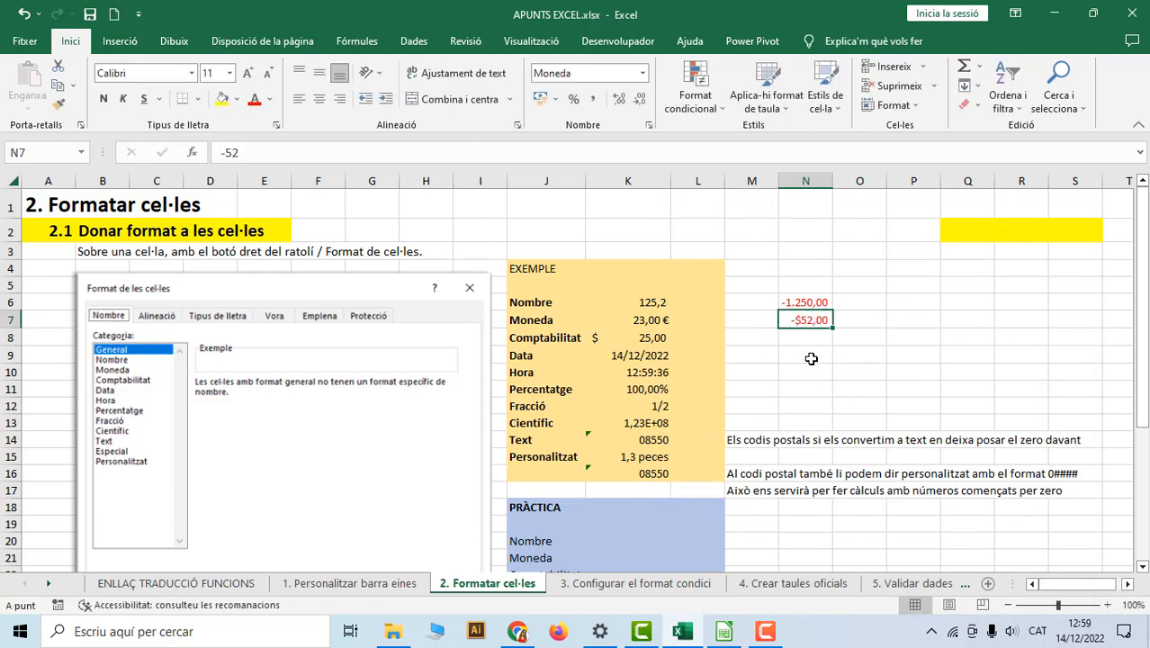
Enter 25 in cell N8, beside the Comptabilitat example row.
left_click(659, 338)
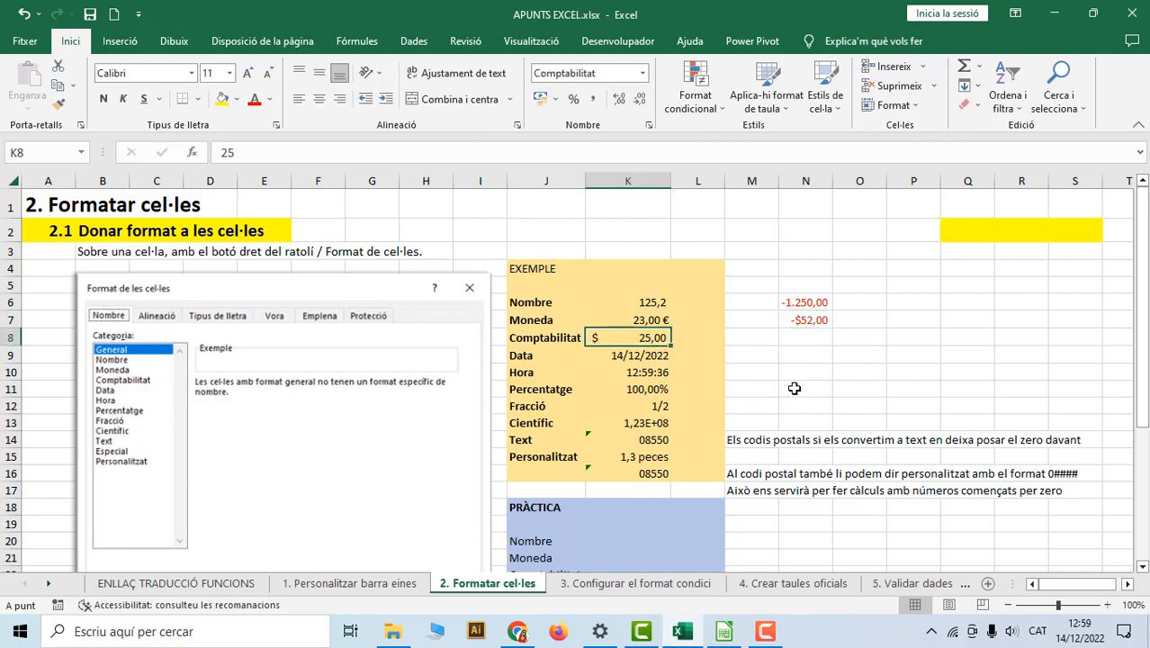
left_click(803, 336)
left_click(799, 322)
left_click(808, 337)
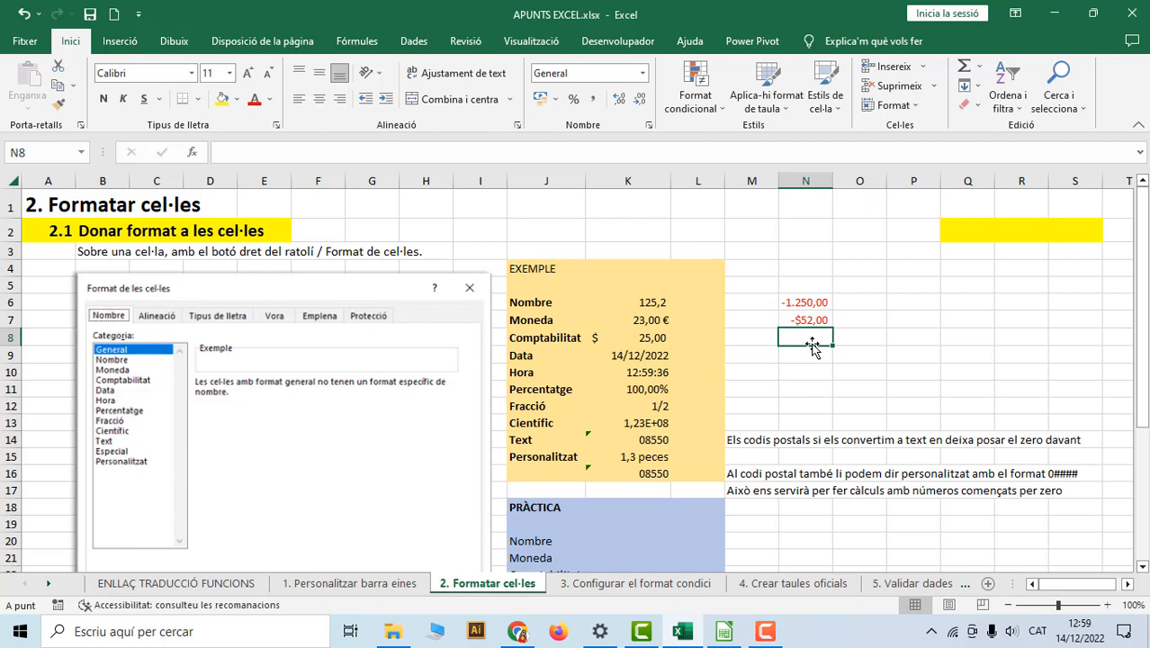
type("25")
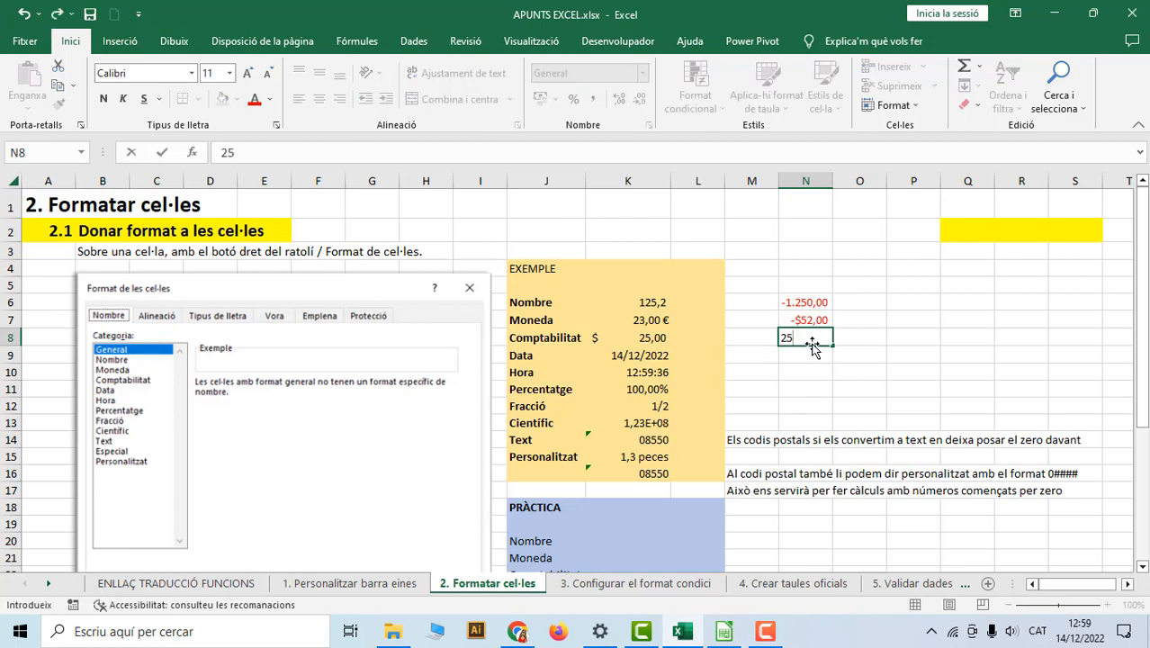
key("Return")
Format cell N8 as Comptabilitat with the $ anglès (EUA) symbol.
left_click(810, 338)
right_click(815, 339)
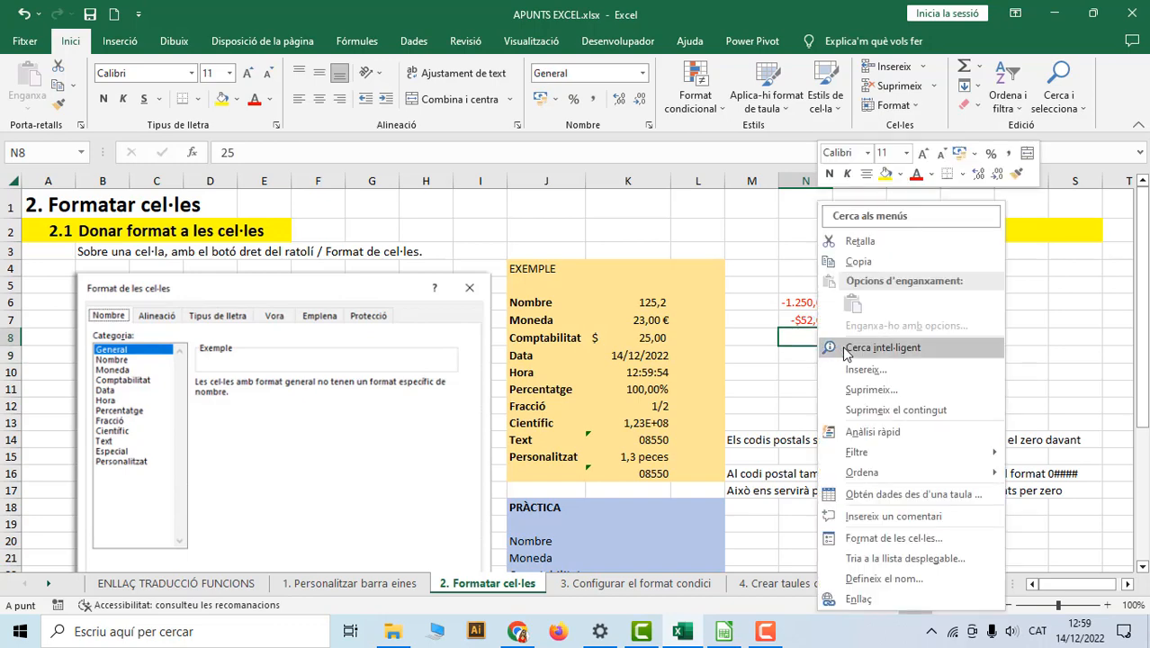
left_click(914, 537)
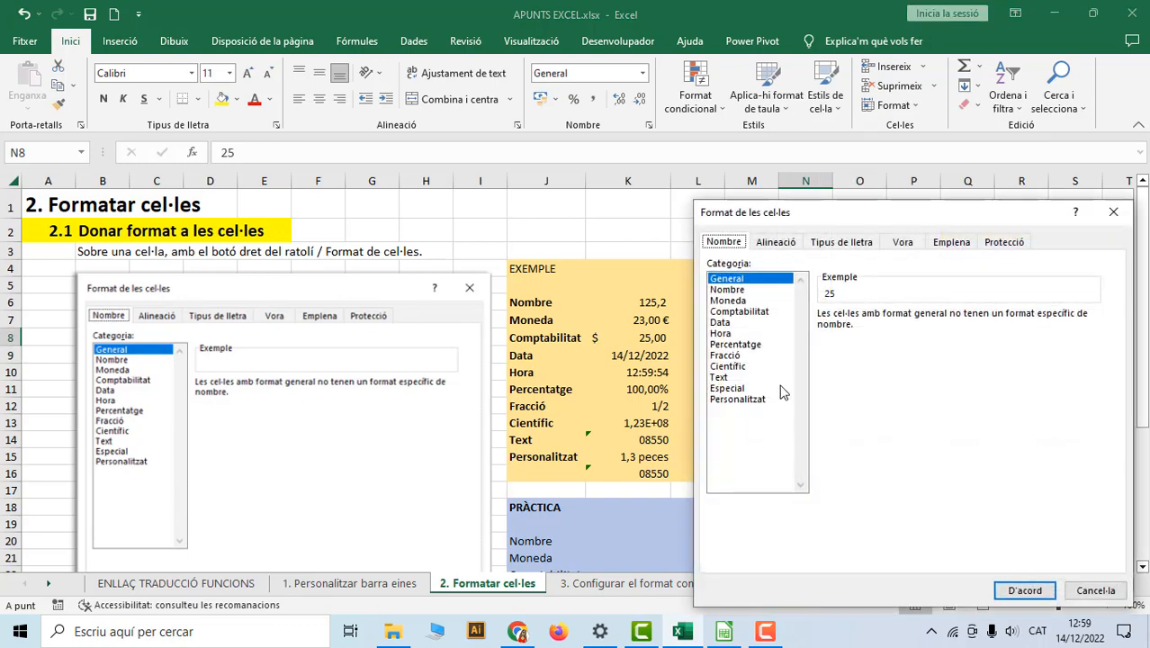
left_click(760, 312)
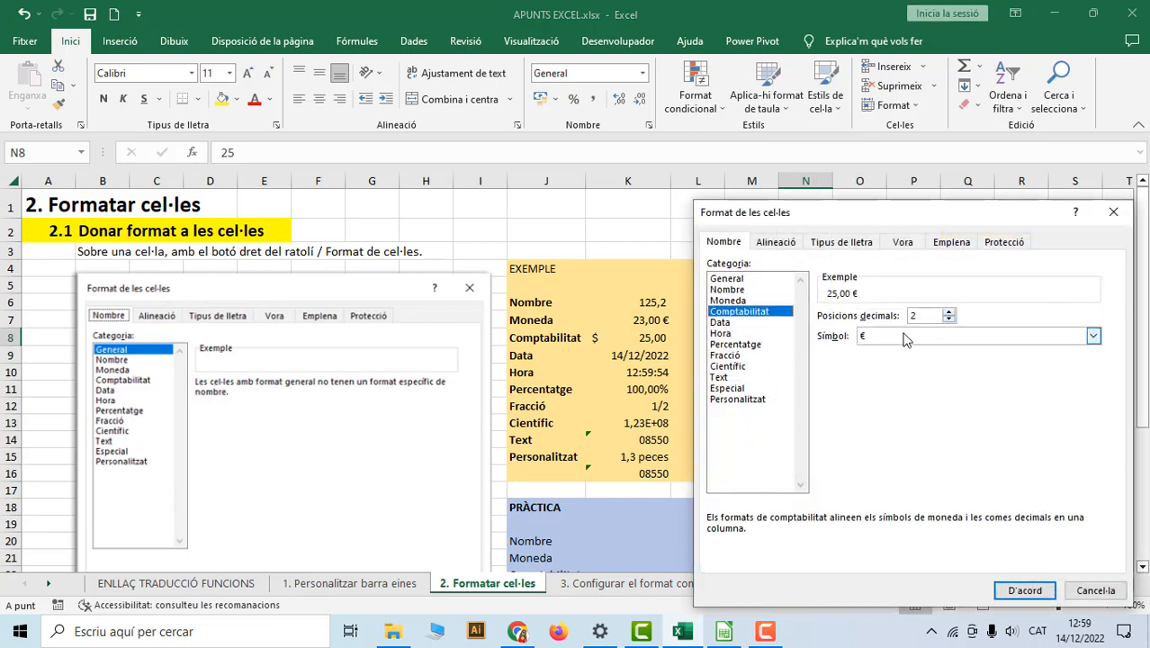
left_click(1092, 338)
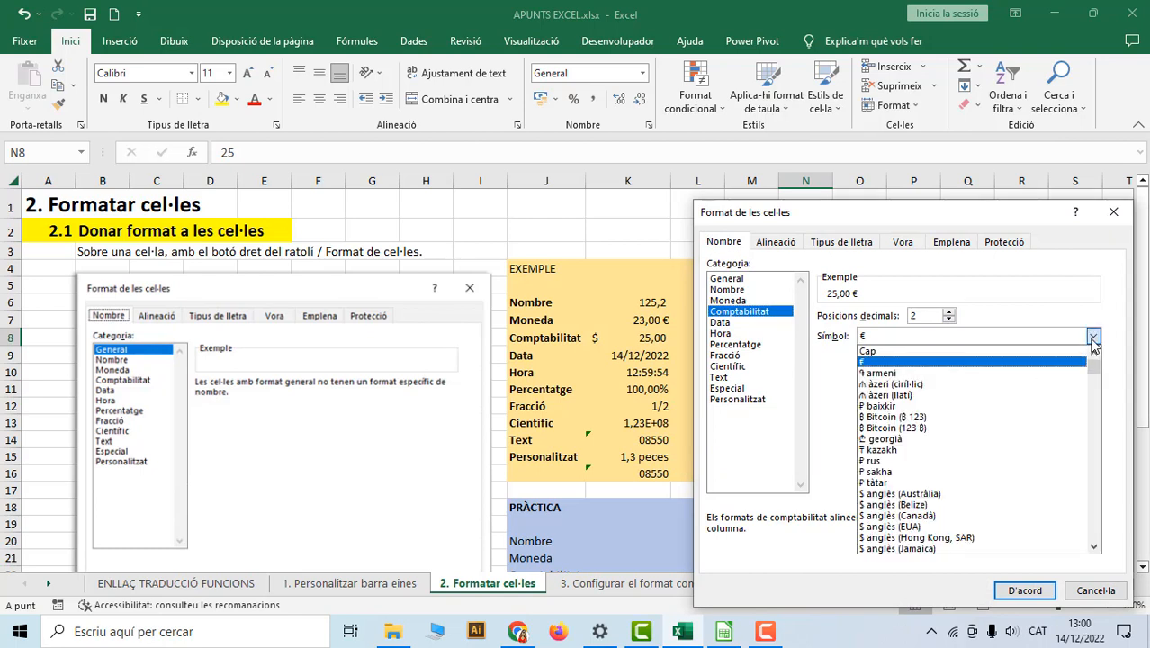
scroll(1034, 415, "down", 1)
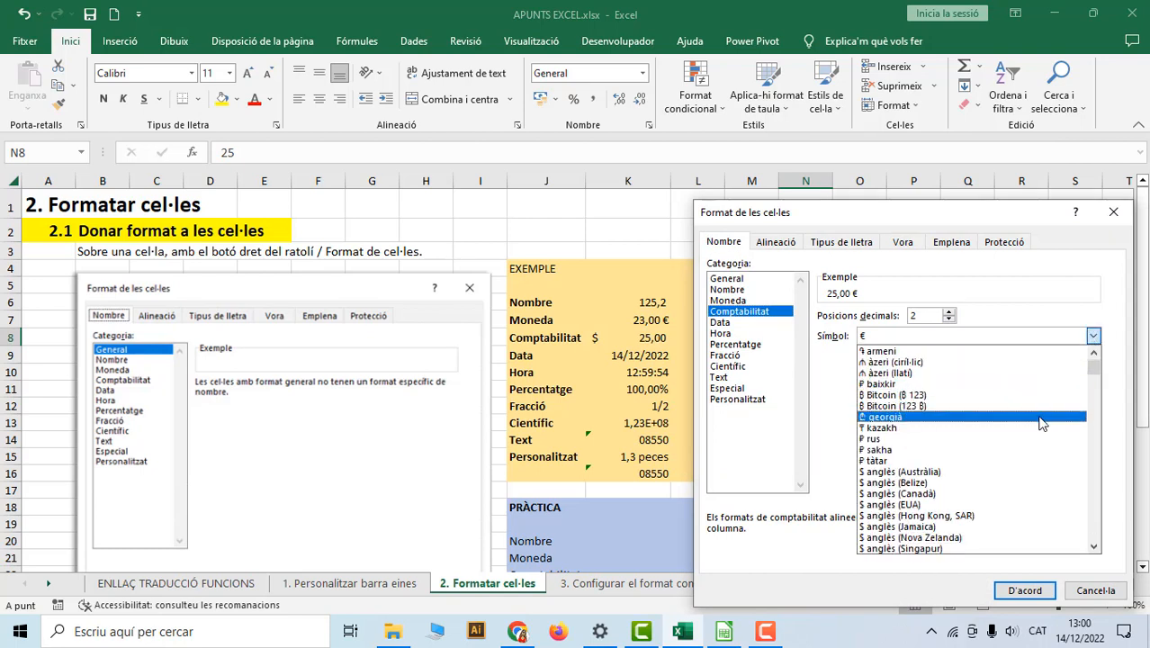
left_click(927, 505)
left_click(1039, 593)
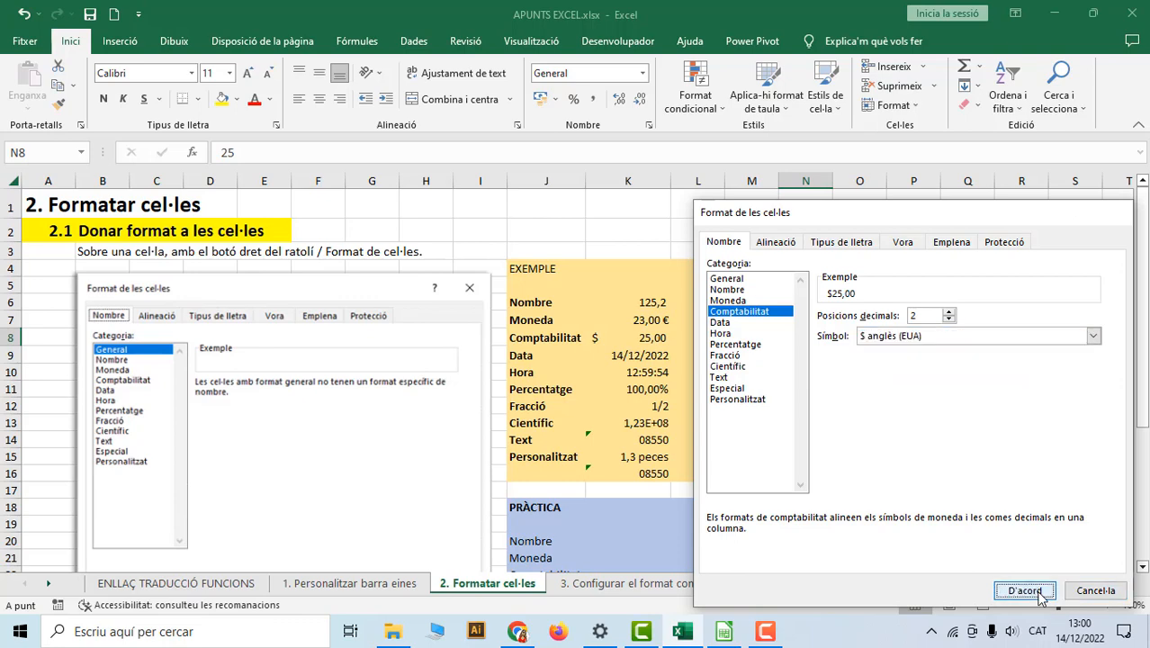
left_click(900, 389)
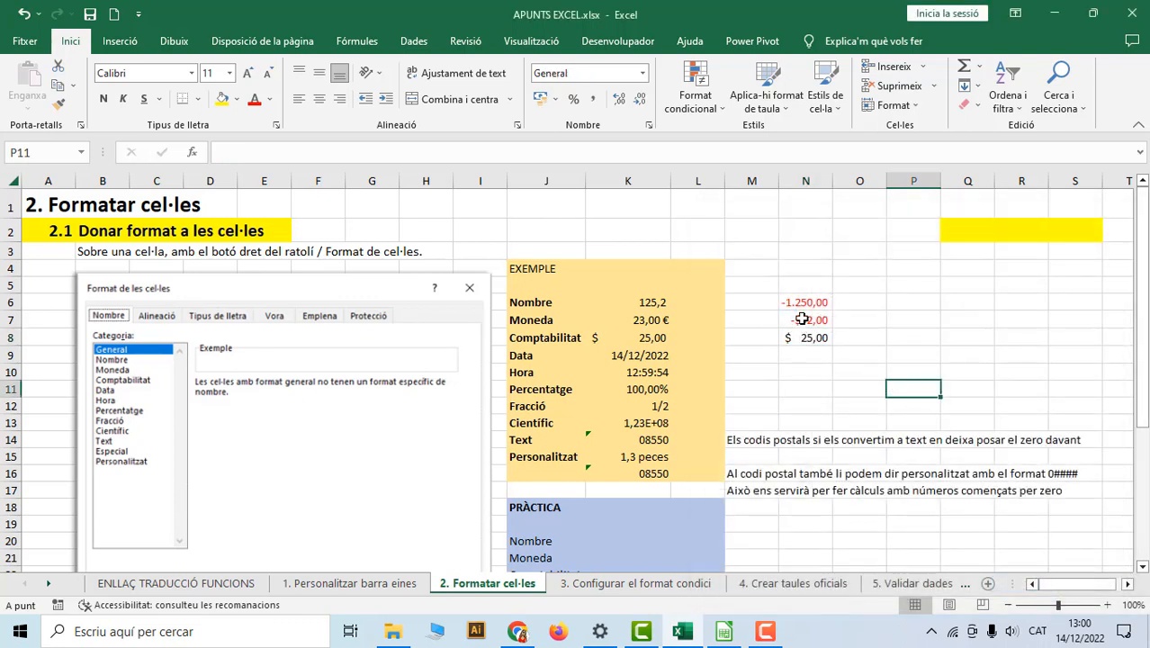
Change the Moneda format symbol of cell N7 to €.
left_click(810, 320)
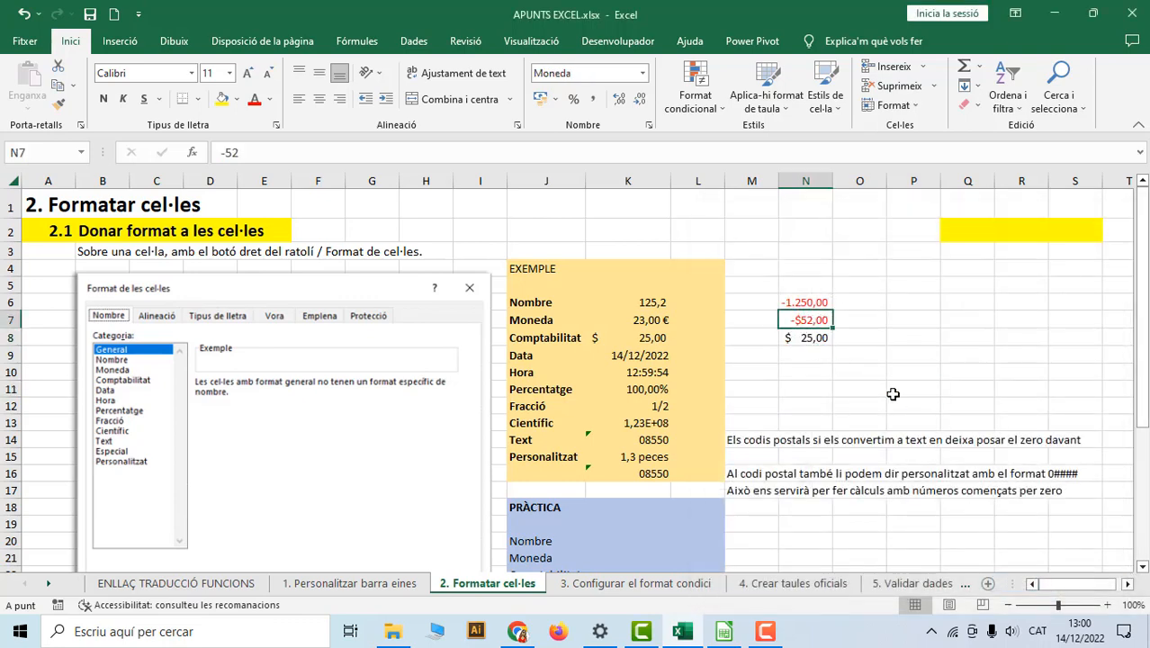
right_click(817, 321)
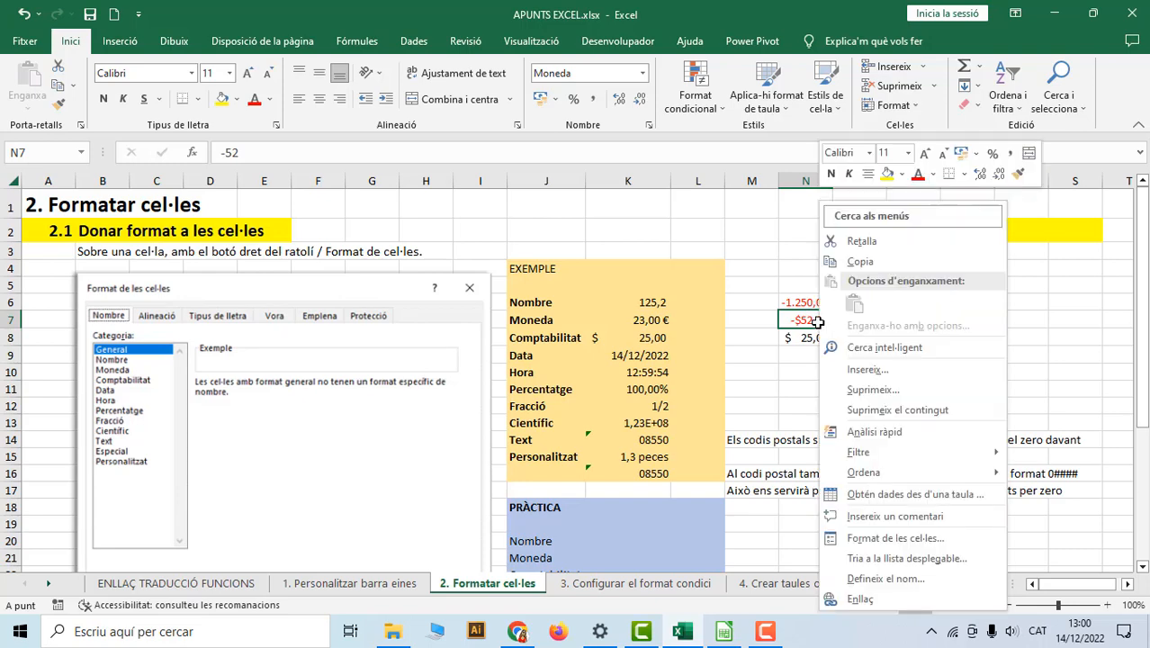
left_click(891, 537)
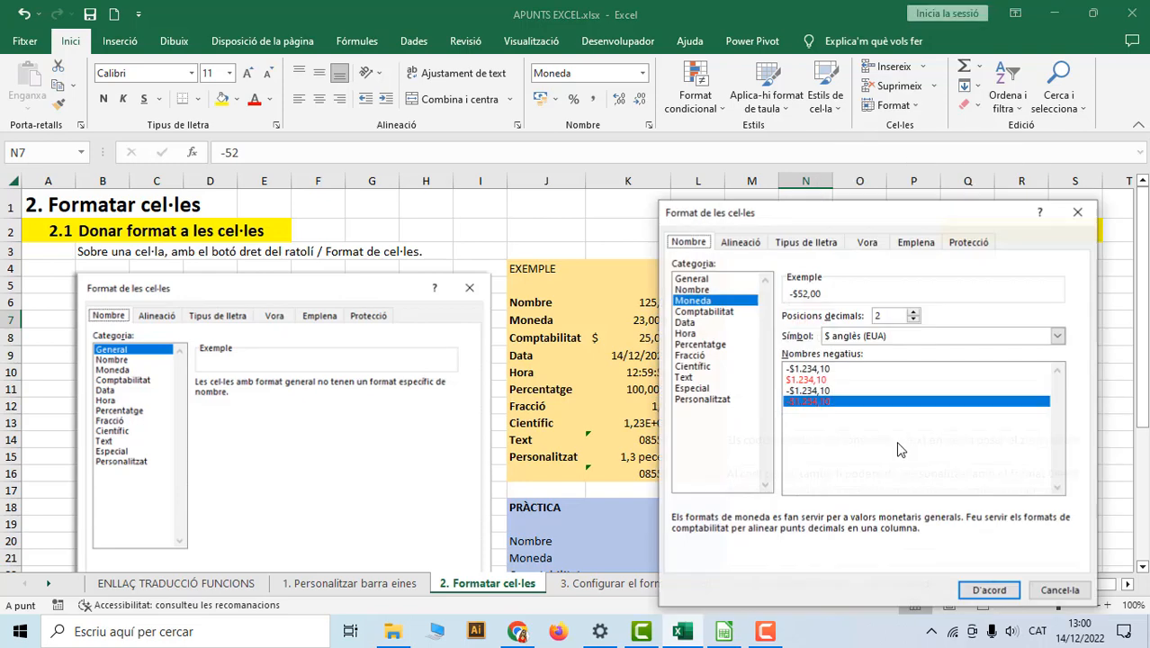
left_click(880, 335)
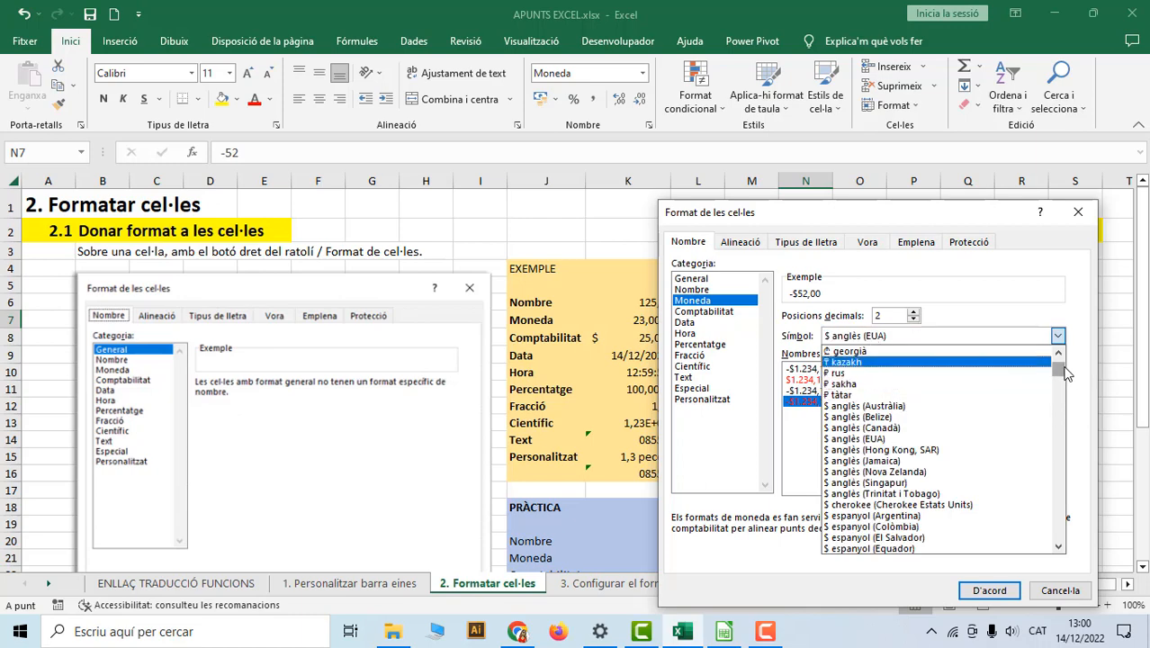
scroll(938, 366, "up", 3)
left_click(937, 364)
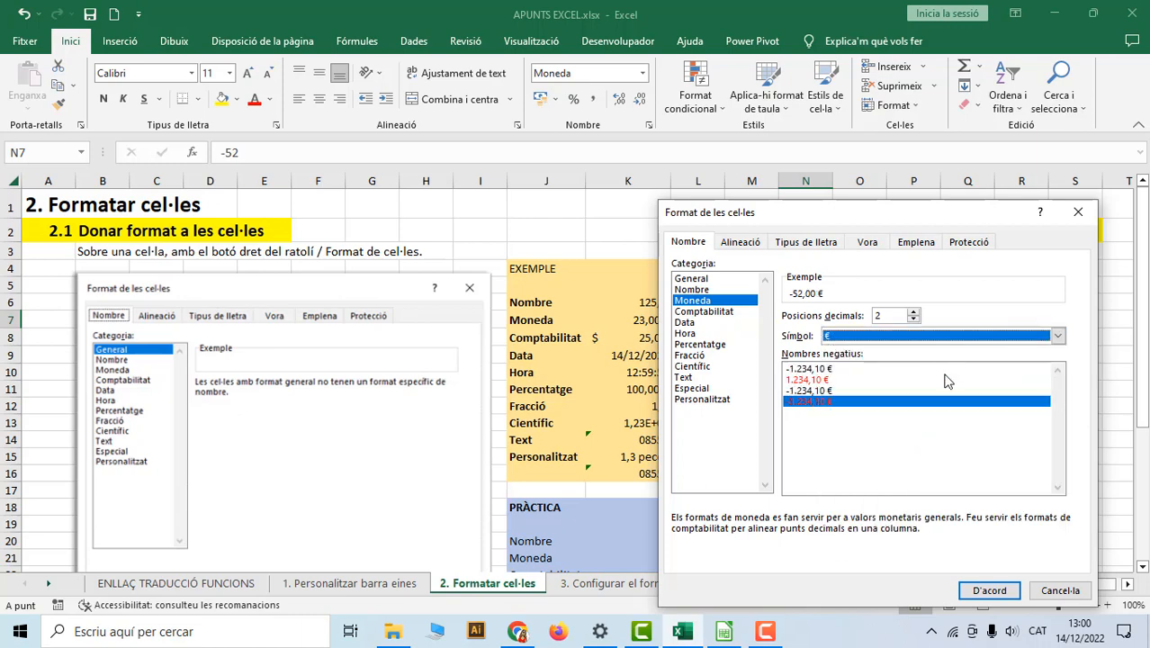
left_click(987, 590)
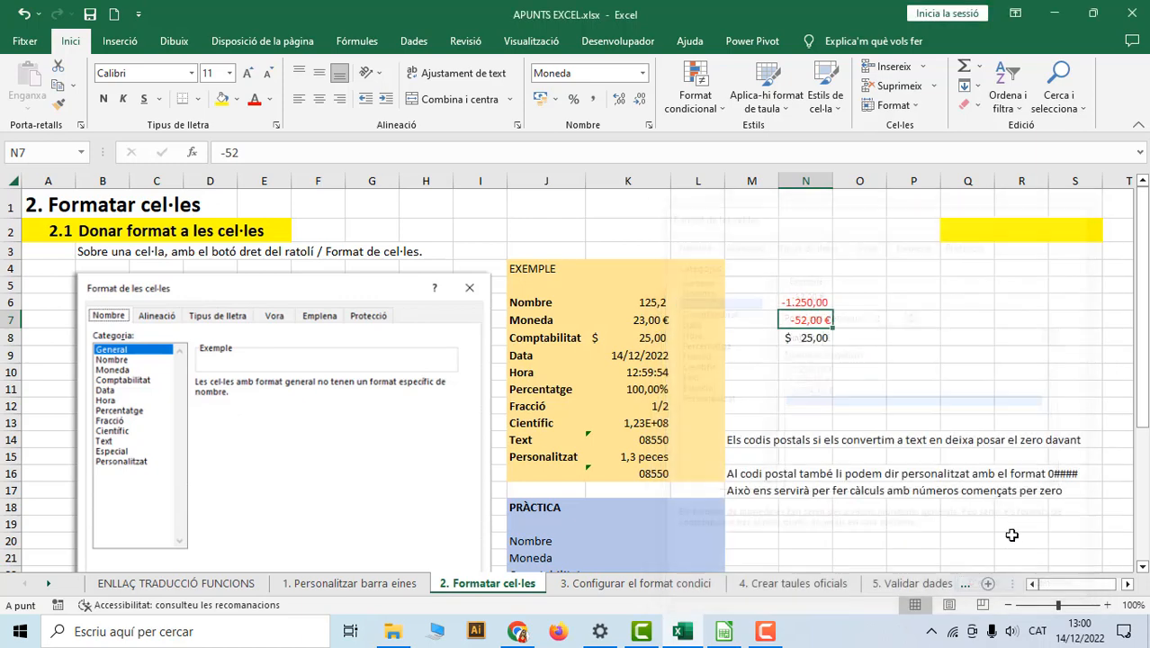
left_click(897, 392)
Enter the date 25/12/2022 in cell N9, beside the Data example row.
left_click(807, 335)
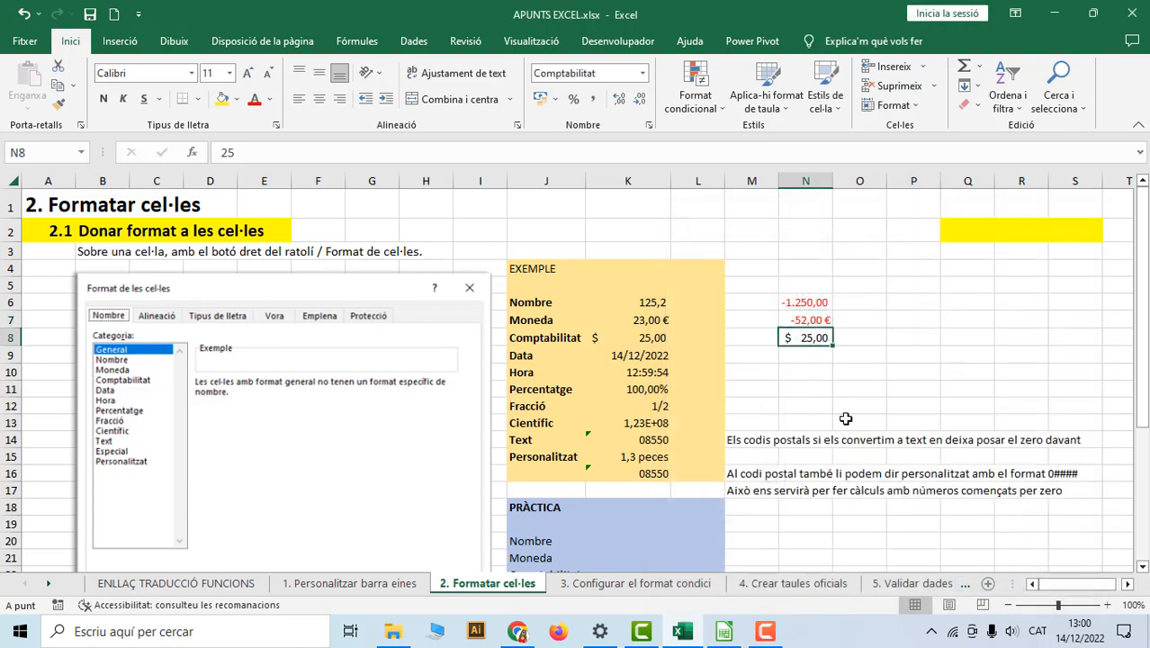
left_click(627, 359)
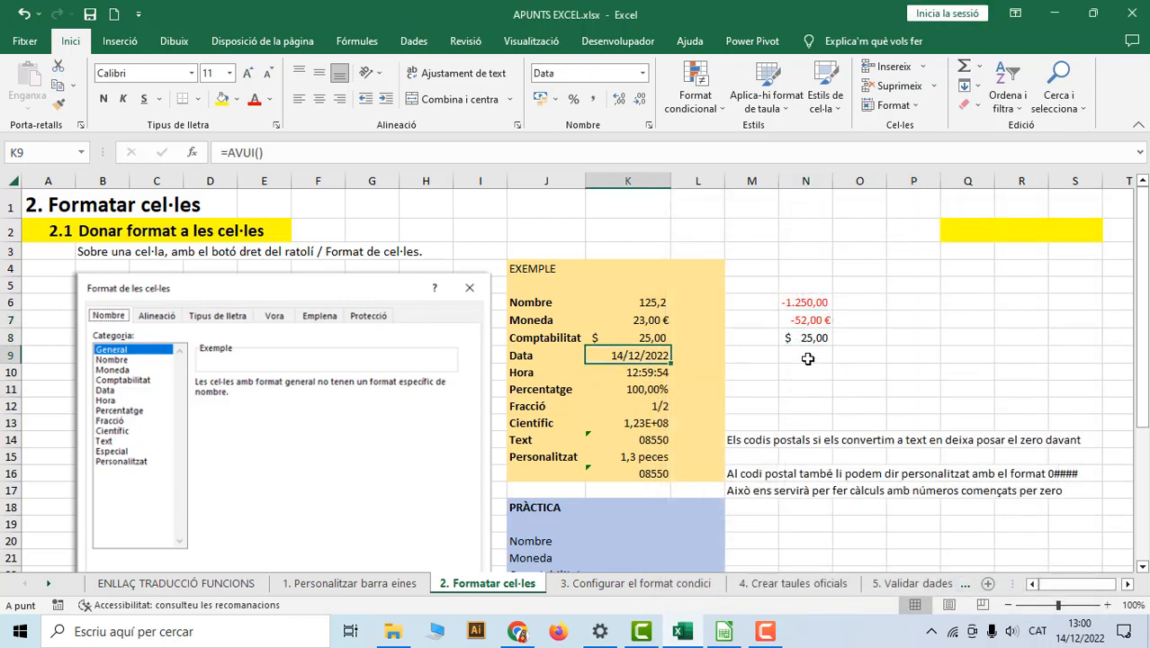
left_click(808, 359)
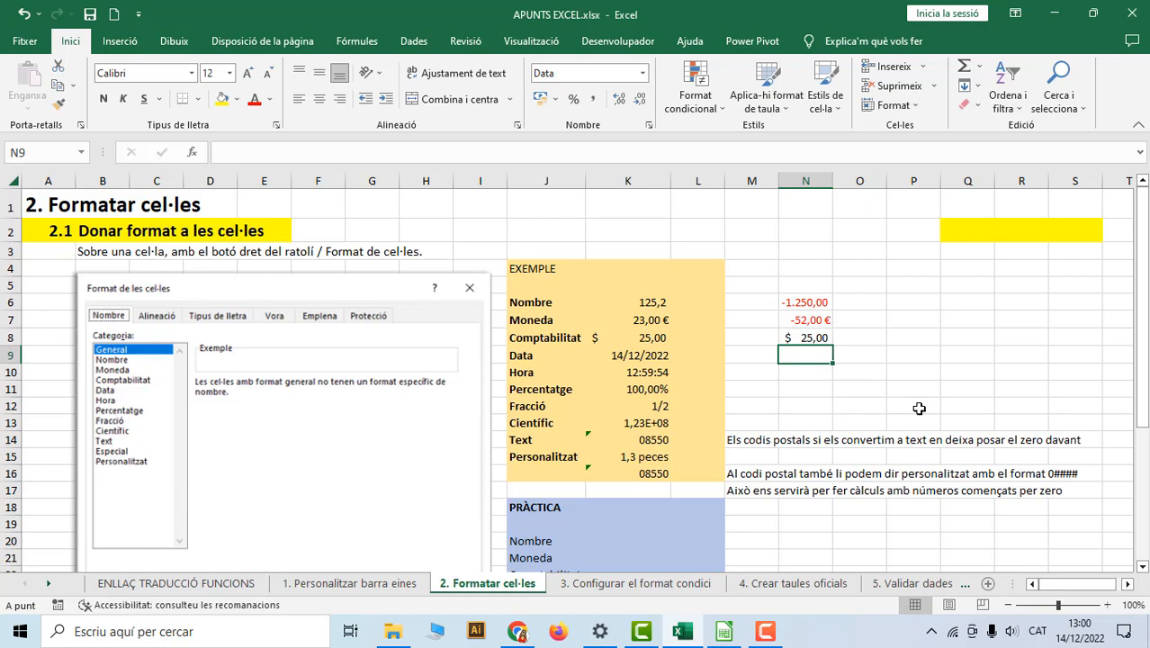
left_click(637, 371)
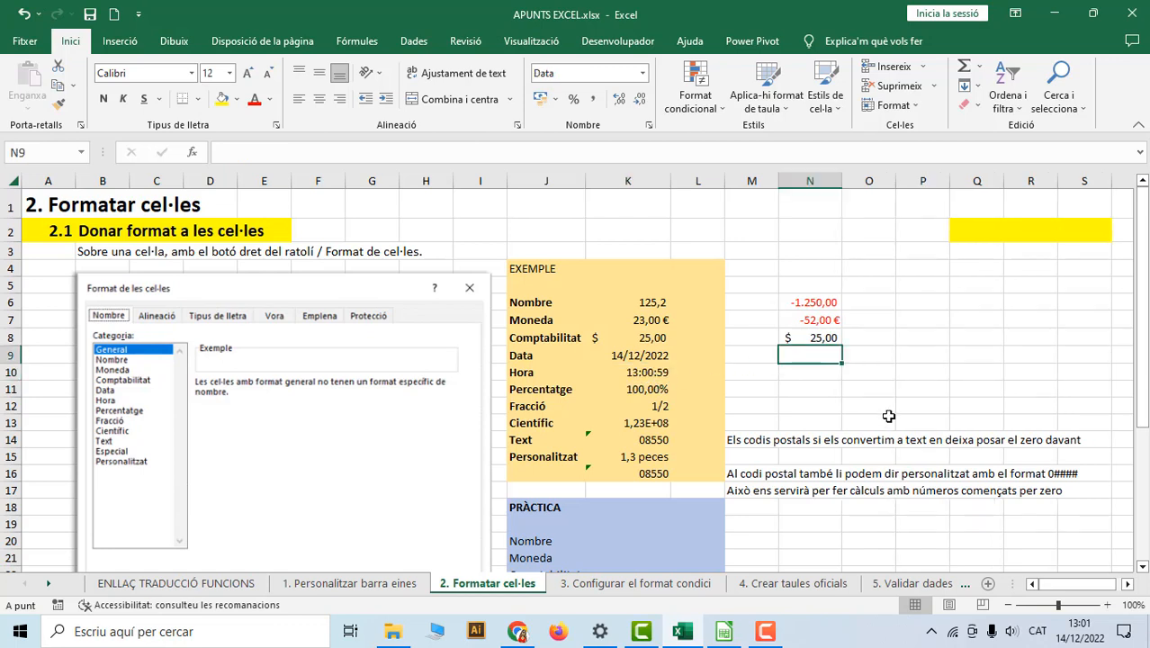
type("25/12/2022")
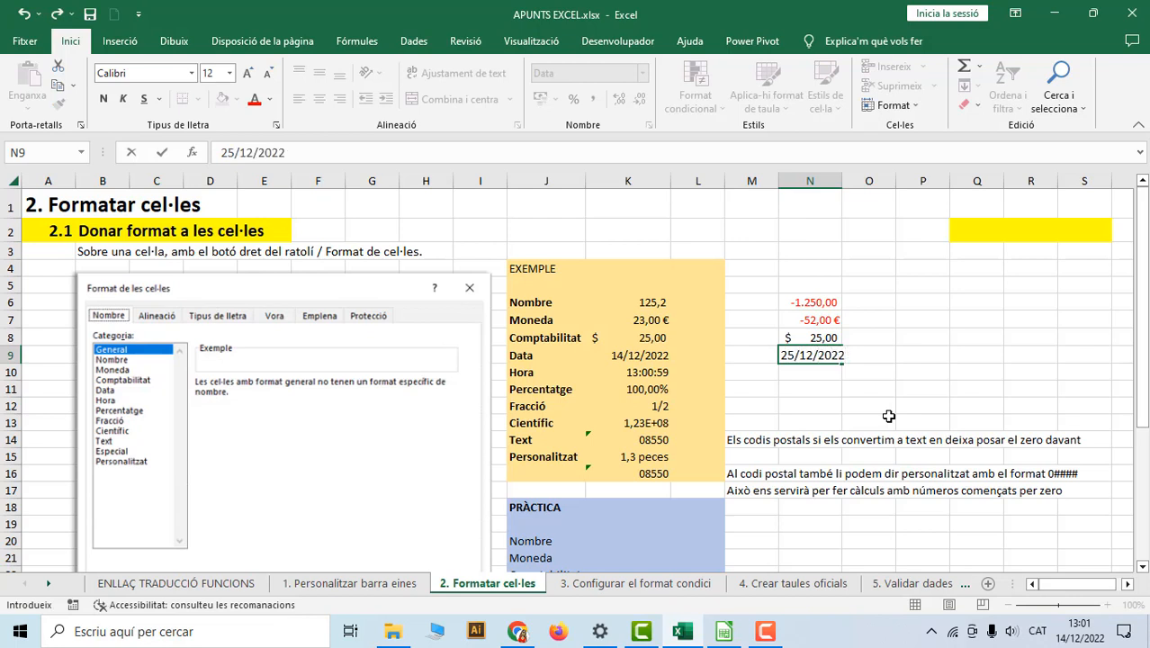
left_click(888, 415)
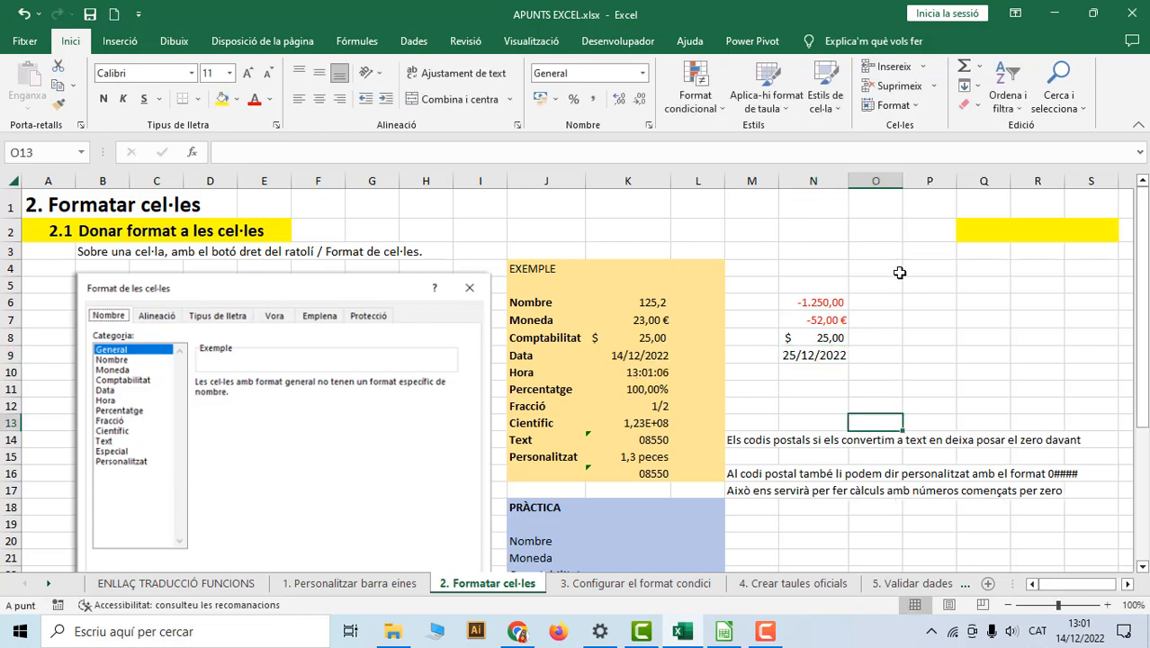
Enter the date 14/12/2022 in cell O9 and widen column O to fit it.
left_click(883, 353)
left_click_drag(904, 186, 917, 185)
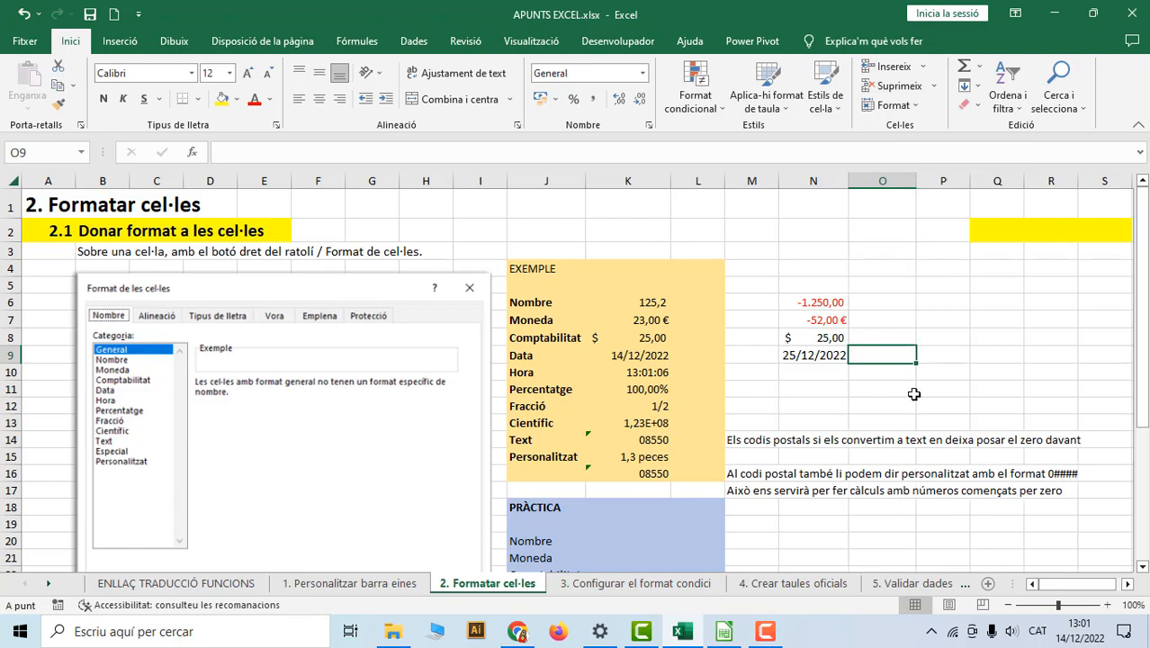
type("14/12")
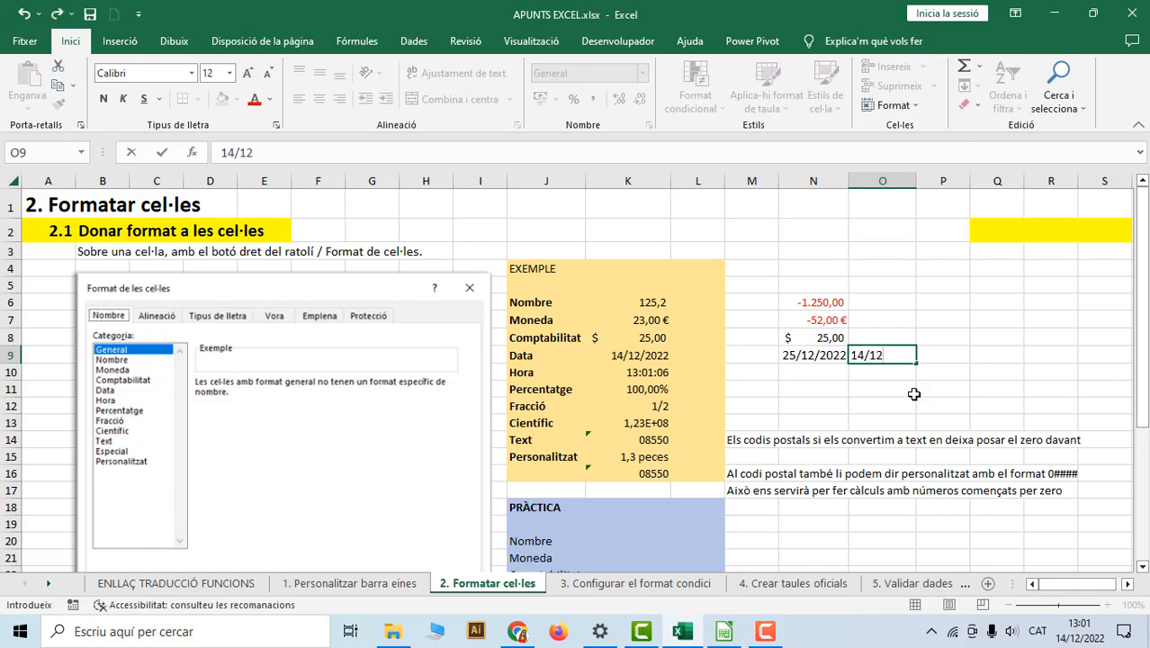
type("/2022")
key("Return")
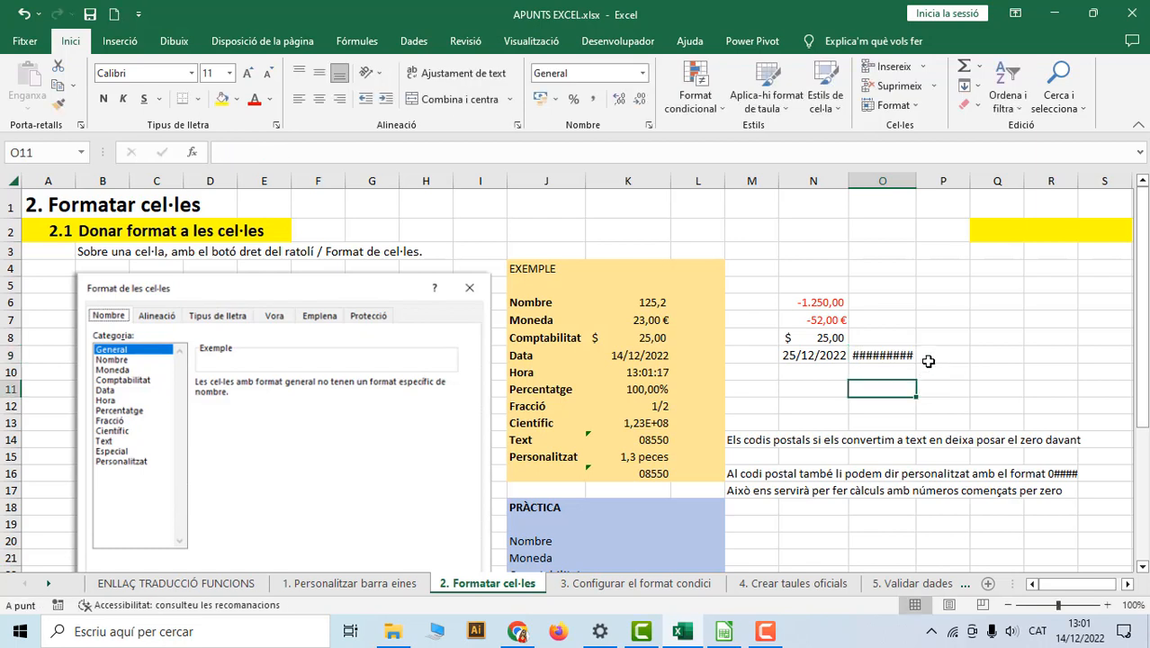
left_click(899, 352)
left_click_drag(915, 181, 932, 180)
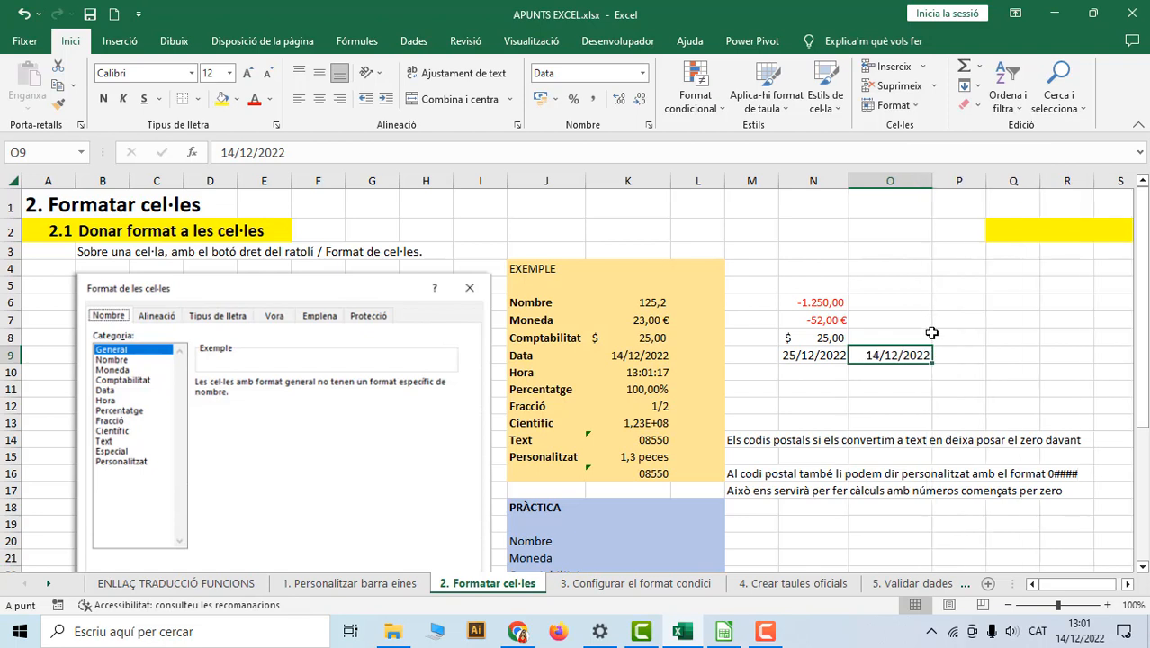
left_click(967, 354)
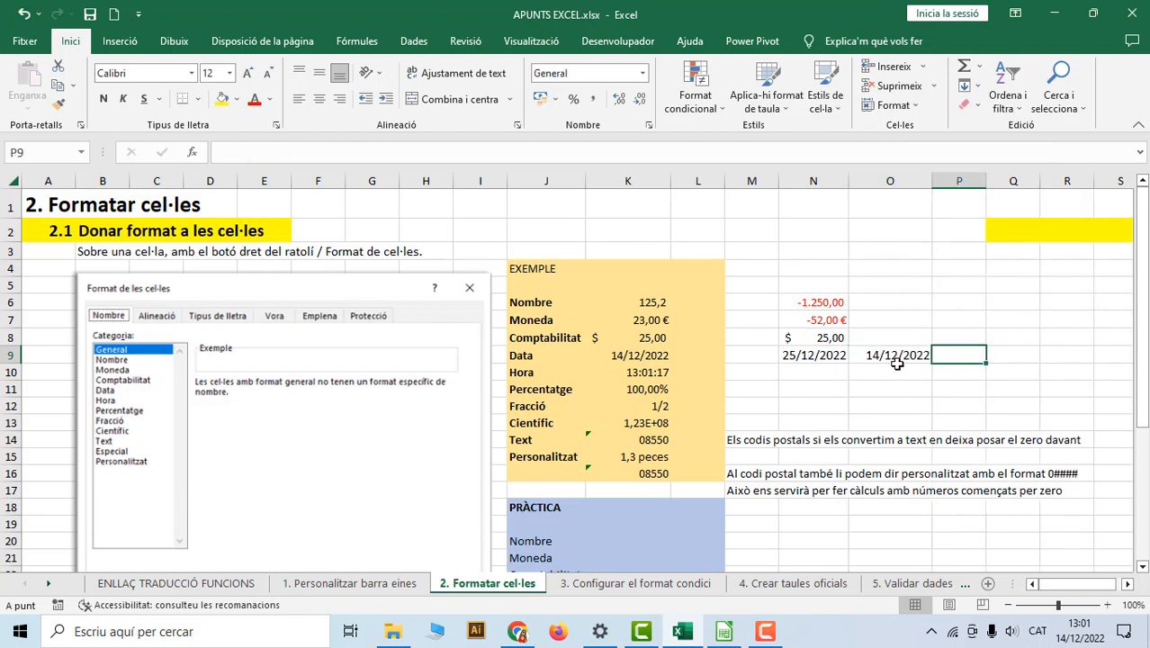
left_click(822, 359)
left_click(877, 354)
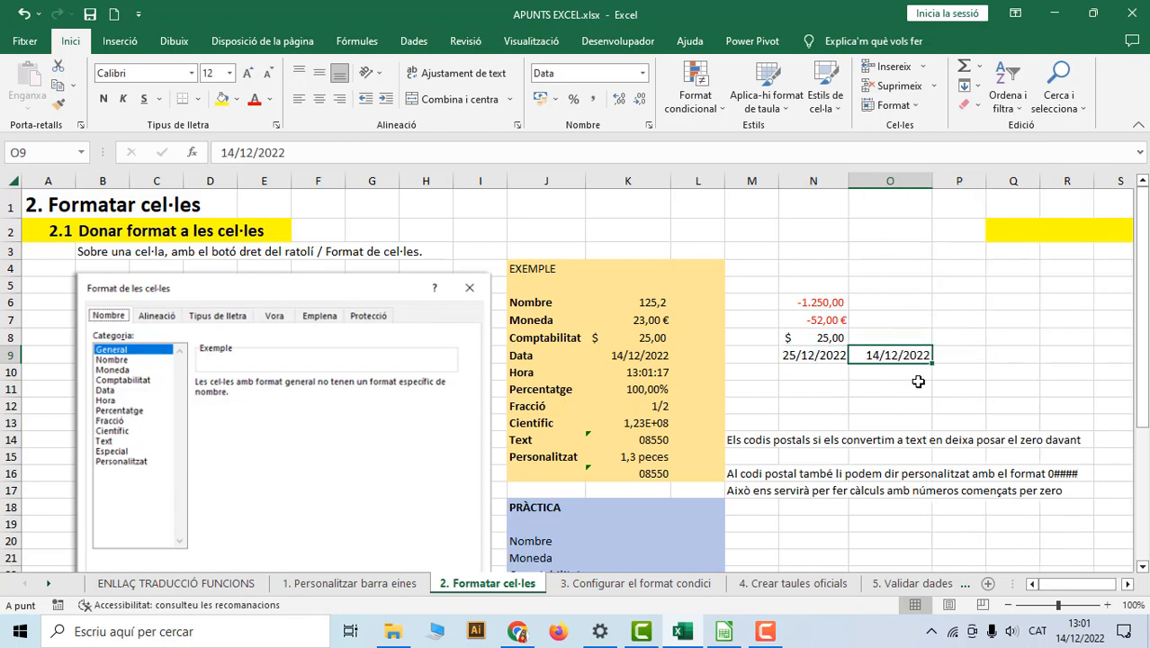
Enter the text "25 de desembre" in cell N11 as an example of a written-out date.
left_click(811, 386)
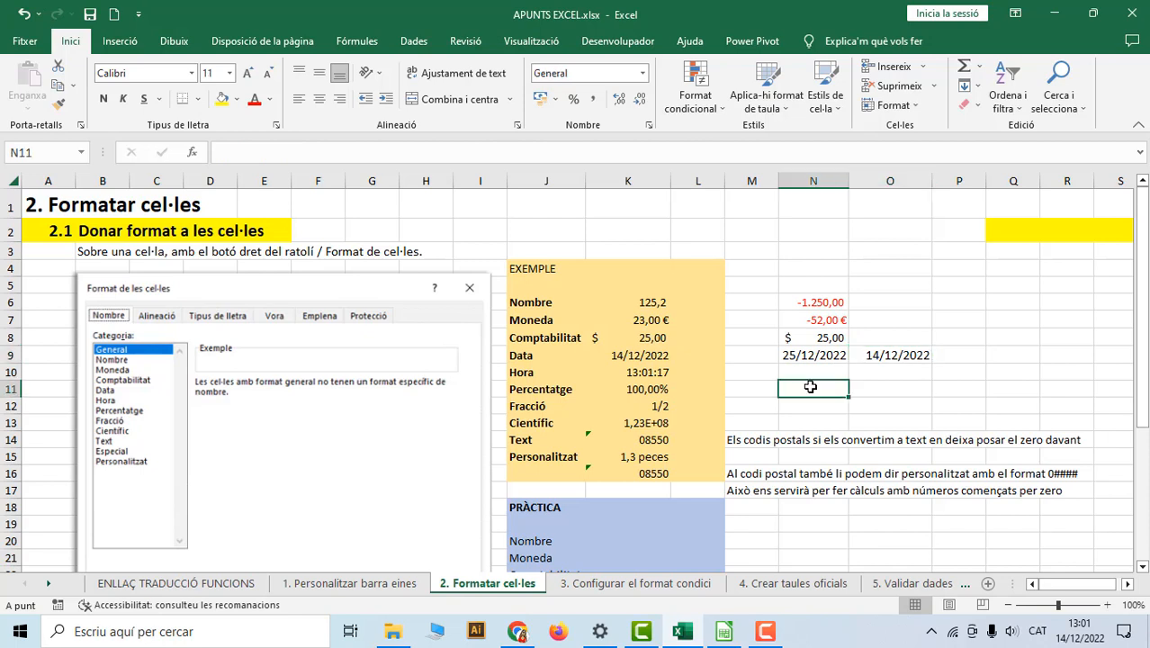
type("25 de des")
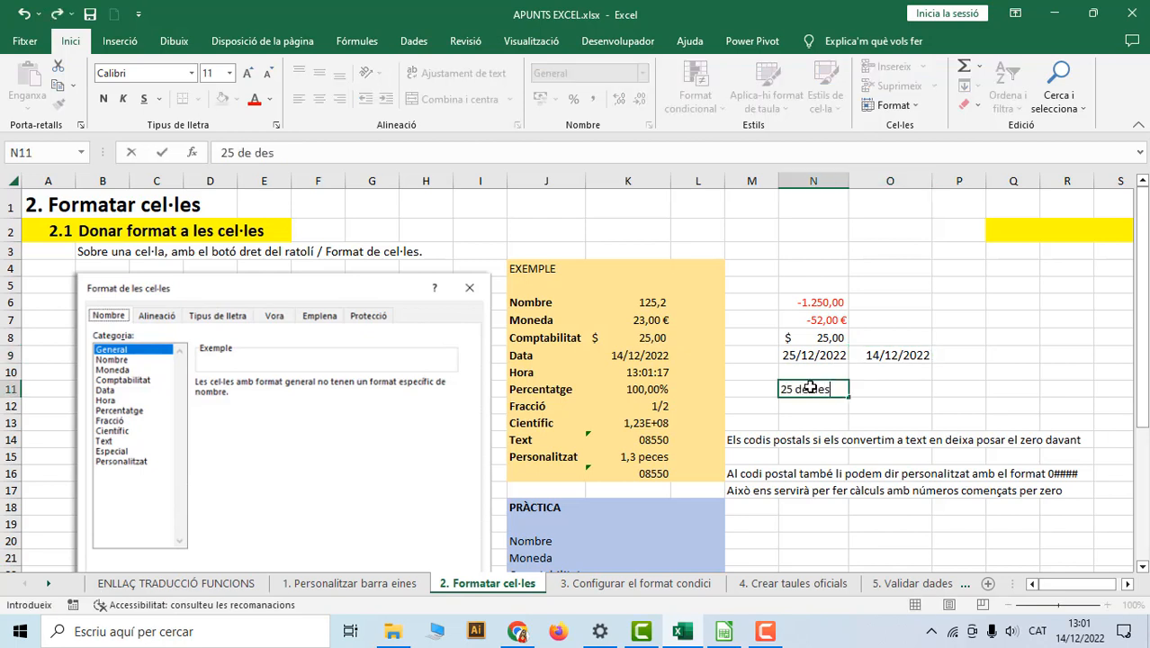
type("embre")
key("Return")
key("Up")
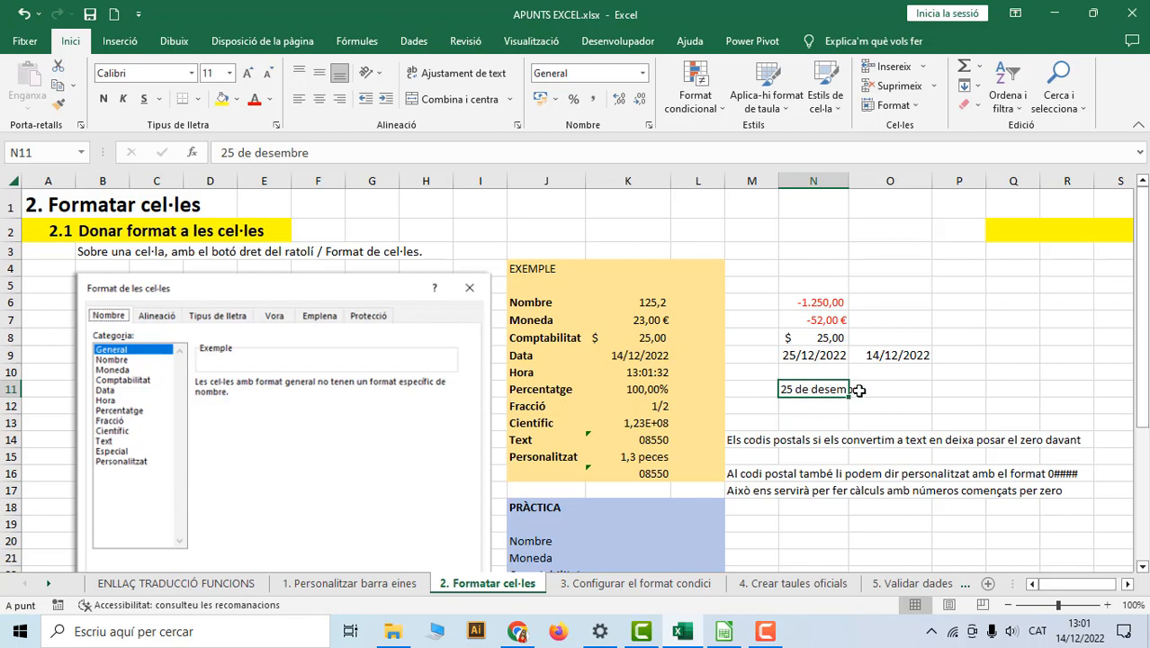
Calculate the days between the two dates in cell P9 with the formula =N9-O9.
key("Up")
key("Up")
key("Right")
key("Right")
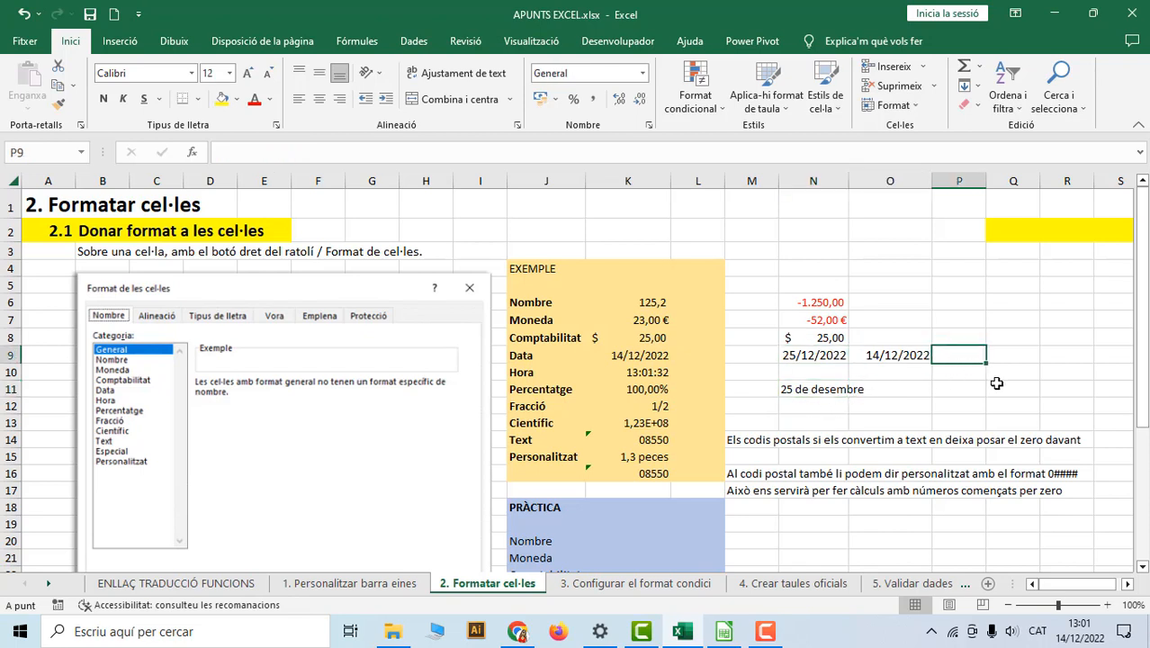
type("=")
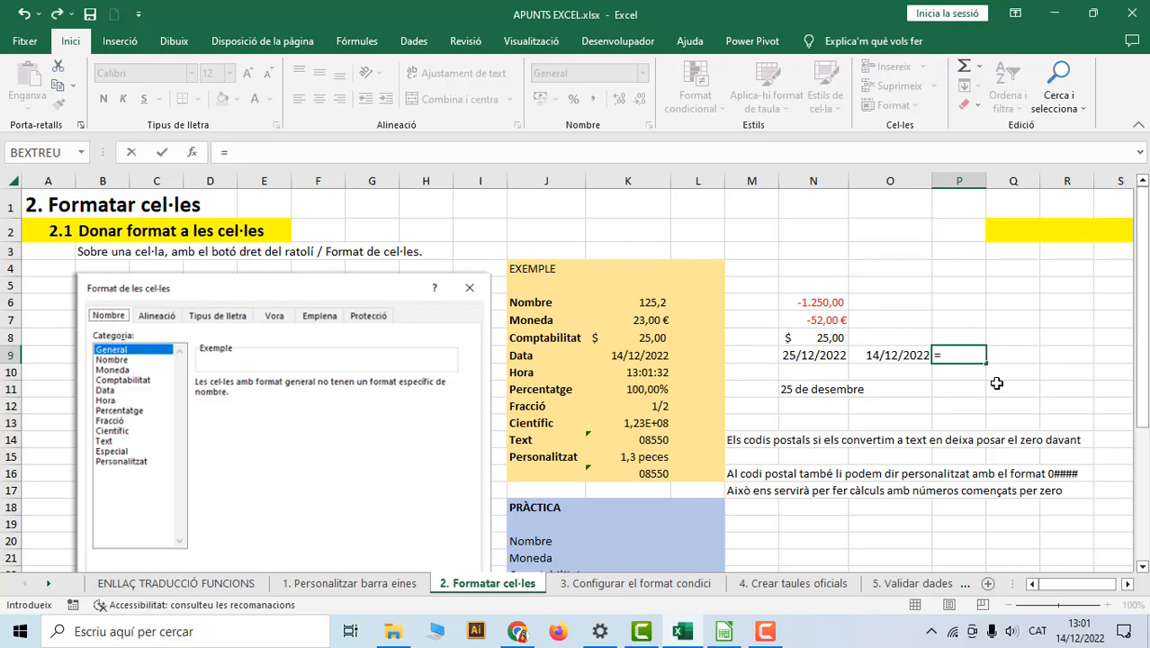
left_click(828, 357)
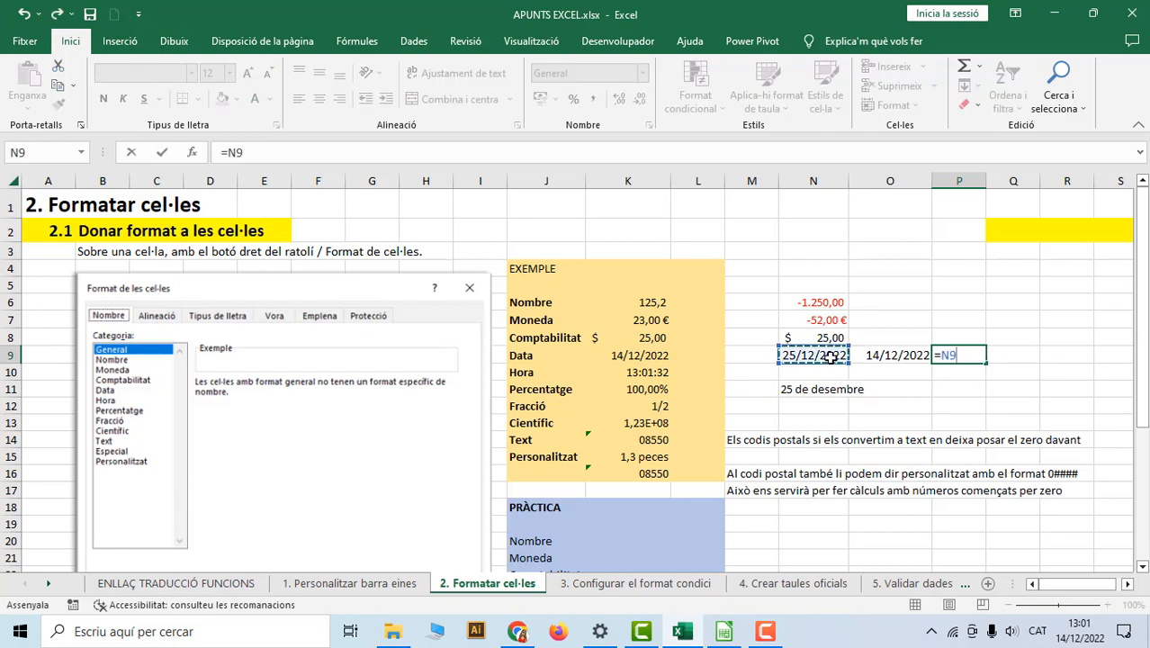
type("-")
left_click(871, 357)
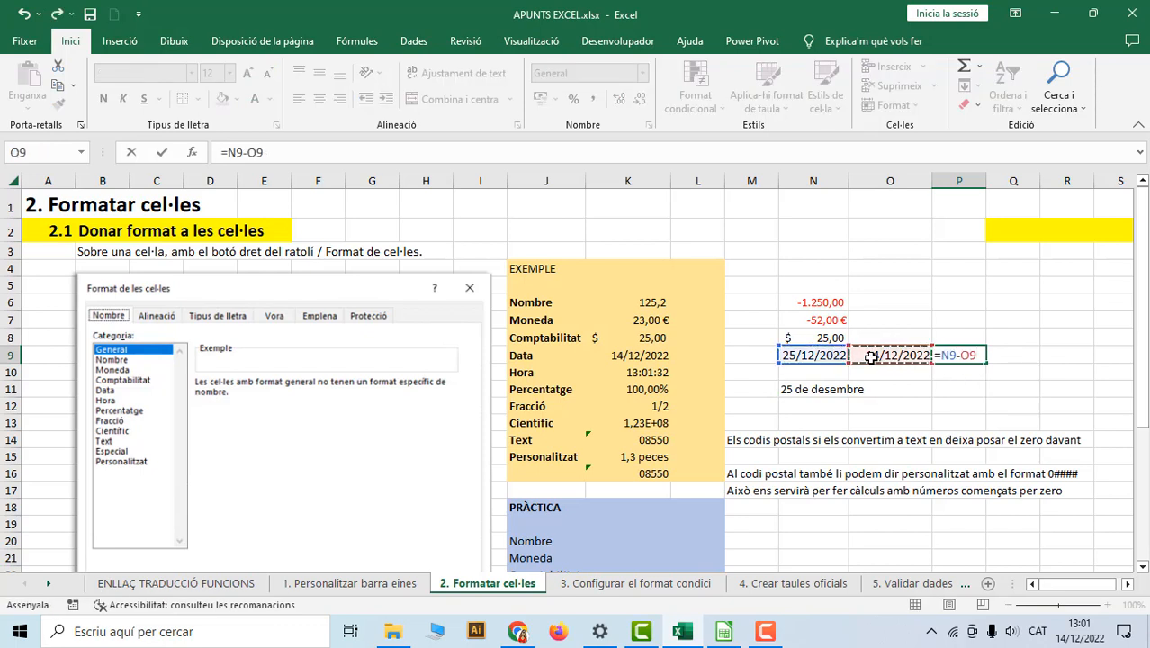
key("Return")
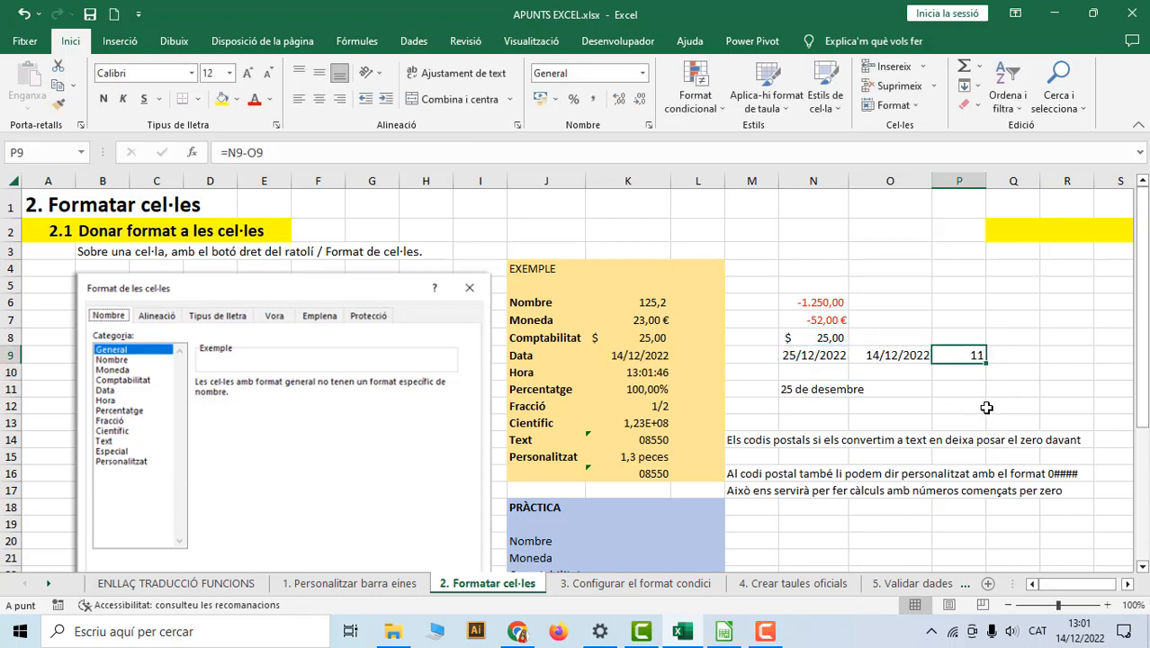
Clear the written-out date from cell N11 and select the Hora example's value in cell K10.
left_click(789, 397)
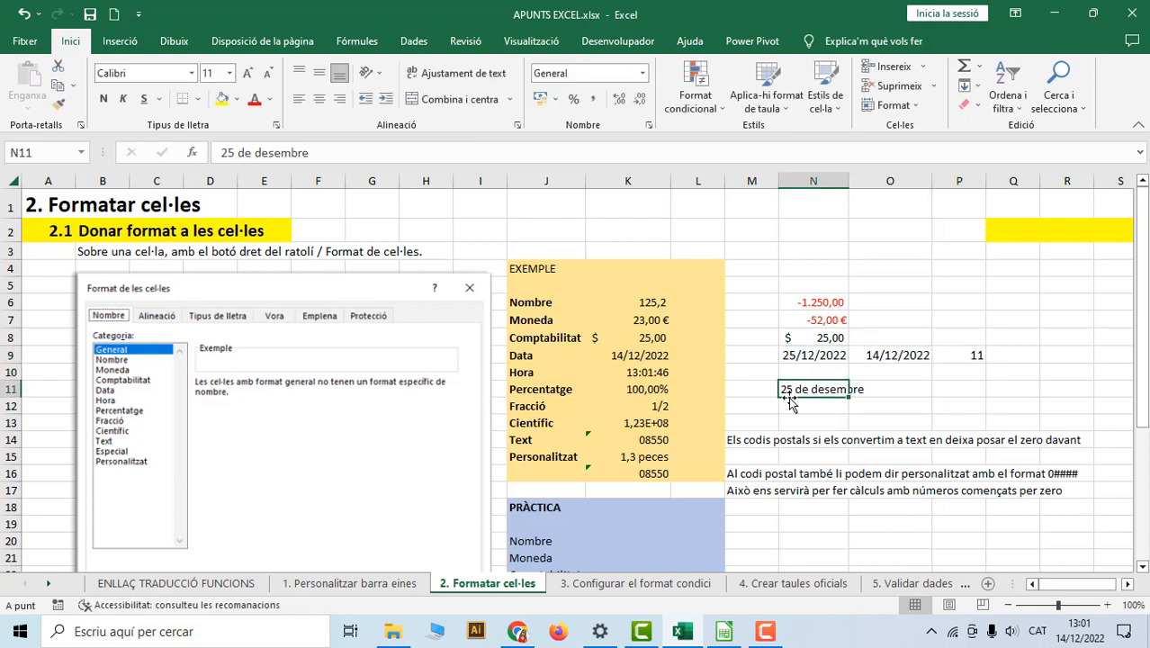
key("Delete")
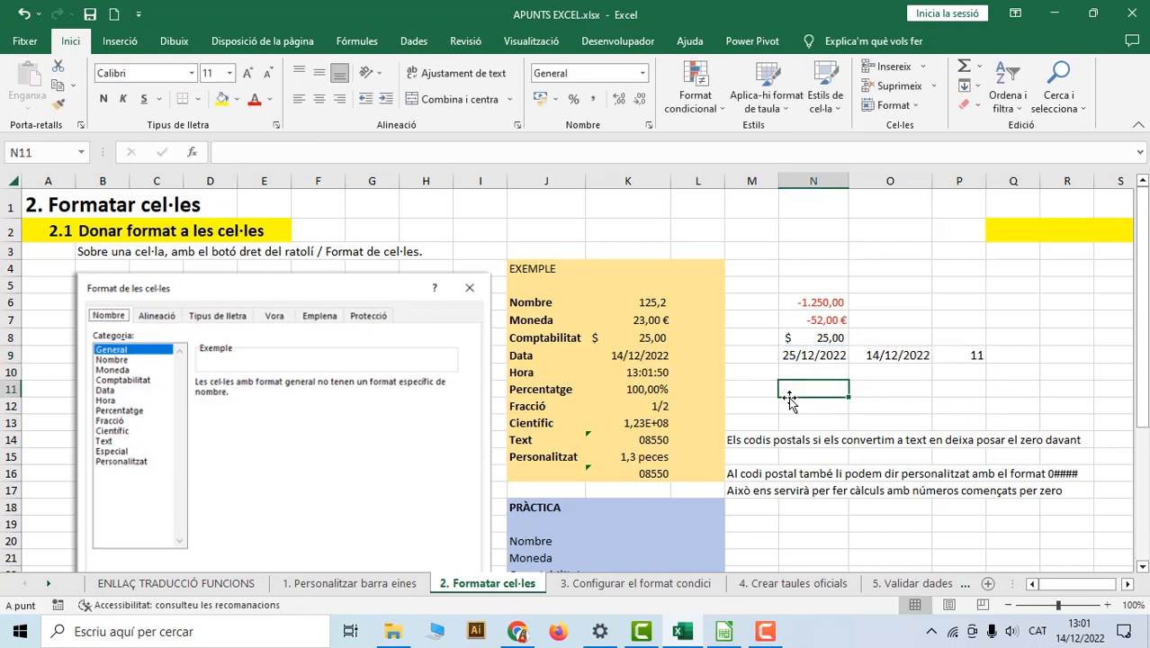
left_click(533, 374)
left_click(634, 376)
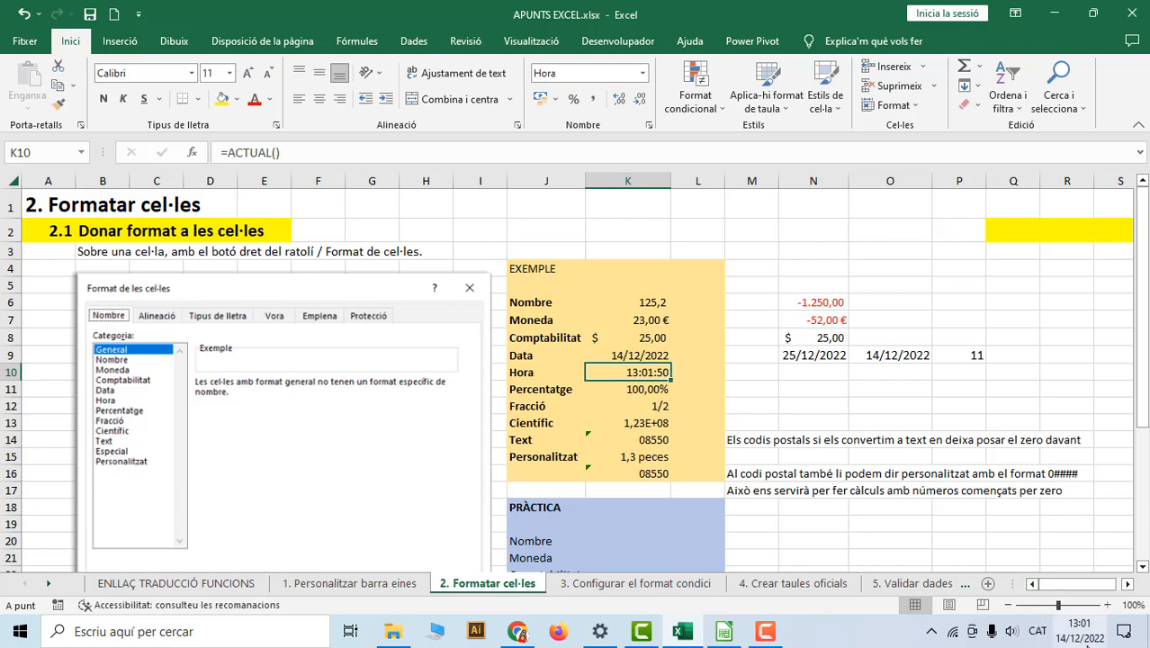
Replace the fixed date in cell O9 with the current-date formula =AVUI() and reselect the cell.
left_click(877, 357)
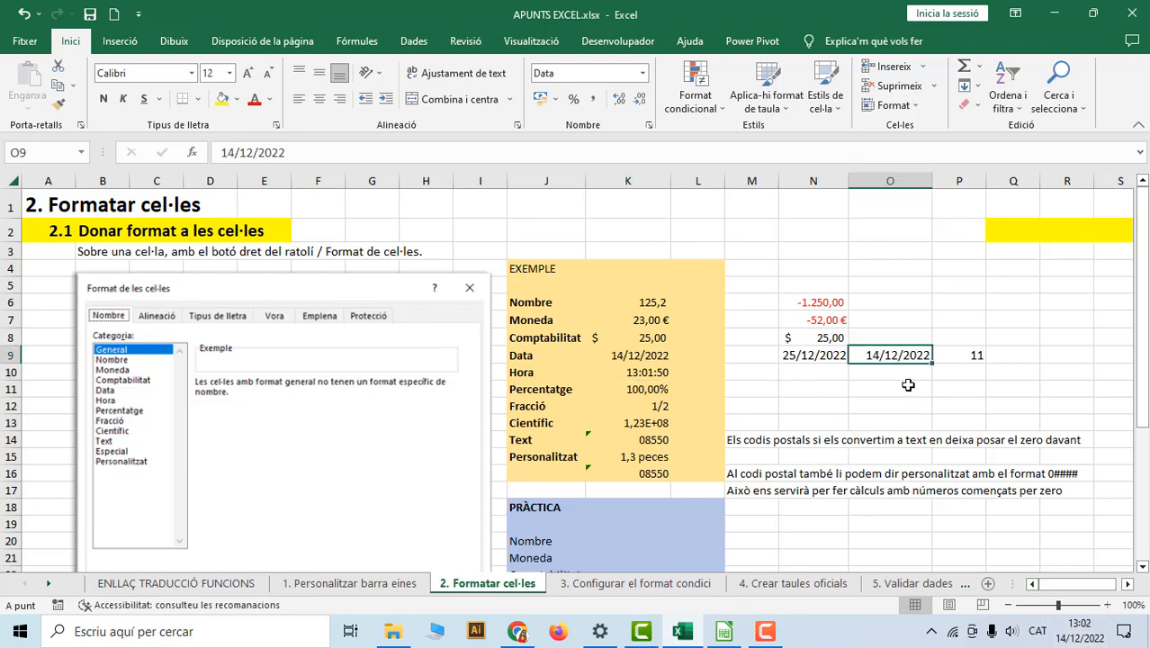
type("=avui")
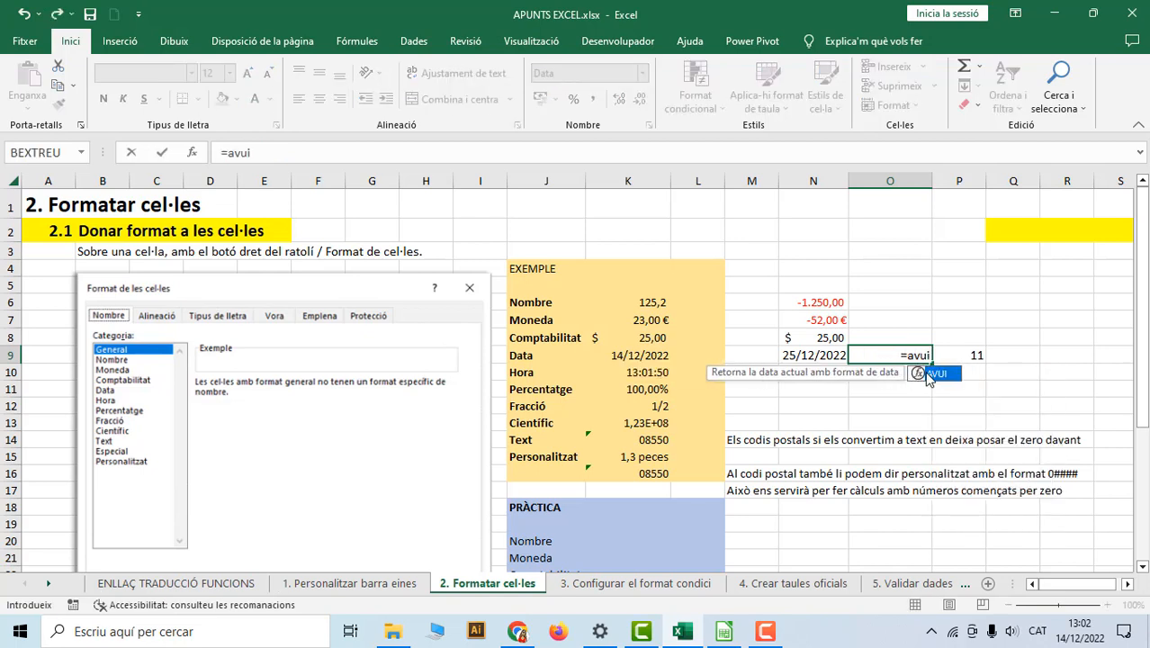
double_click(932, 374)
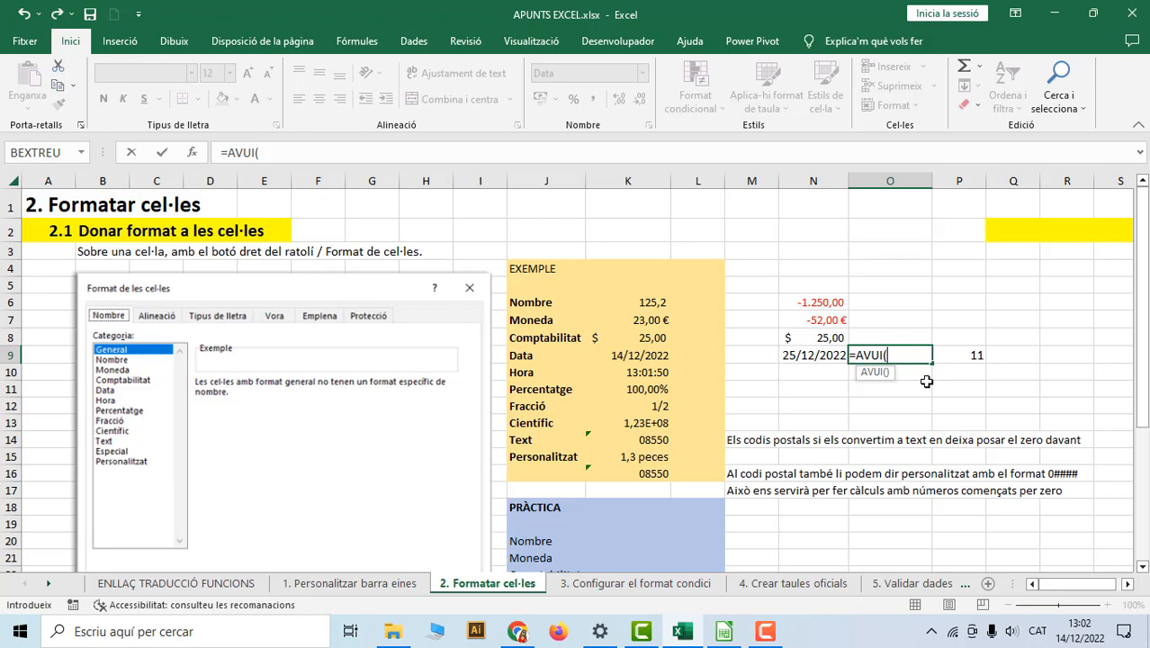
type(")")
key("Return")
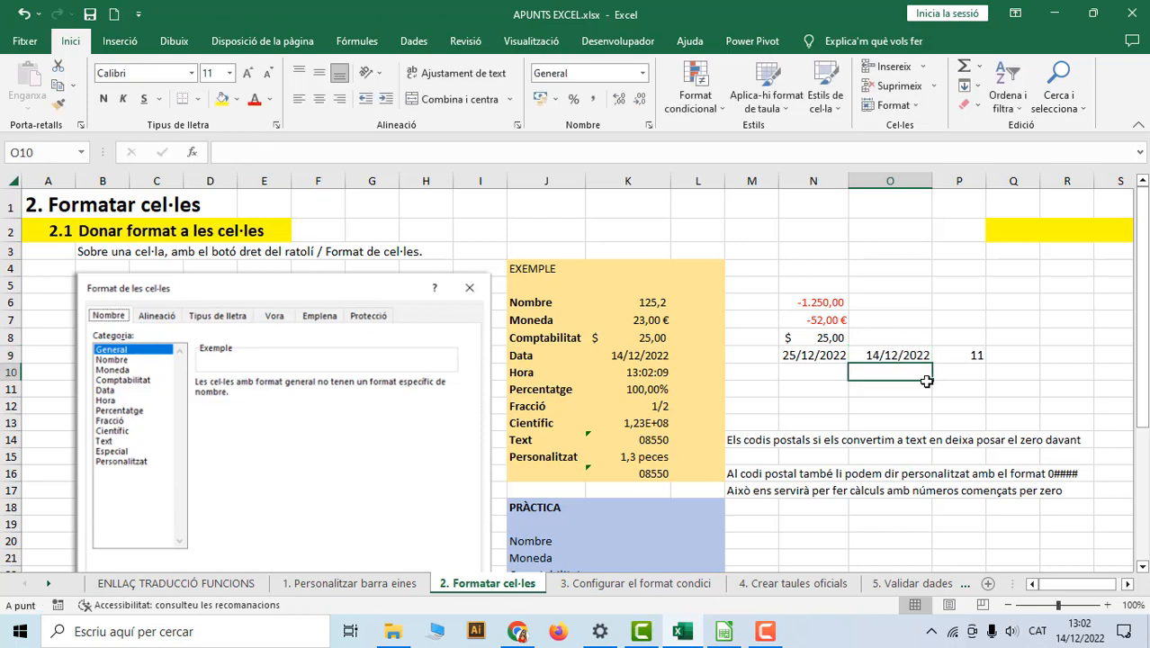
left_click(893, 357)
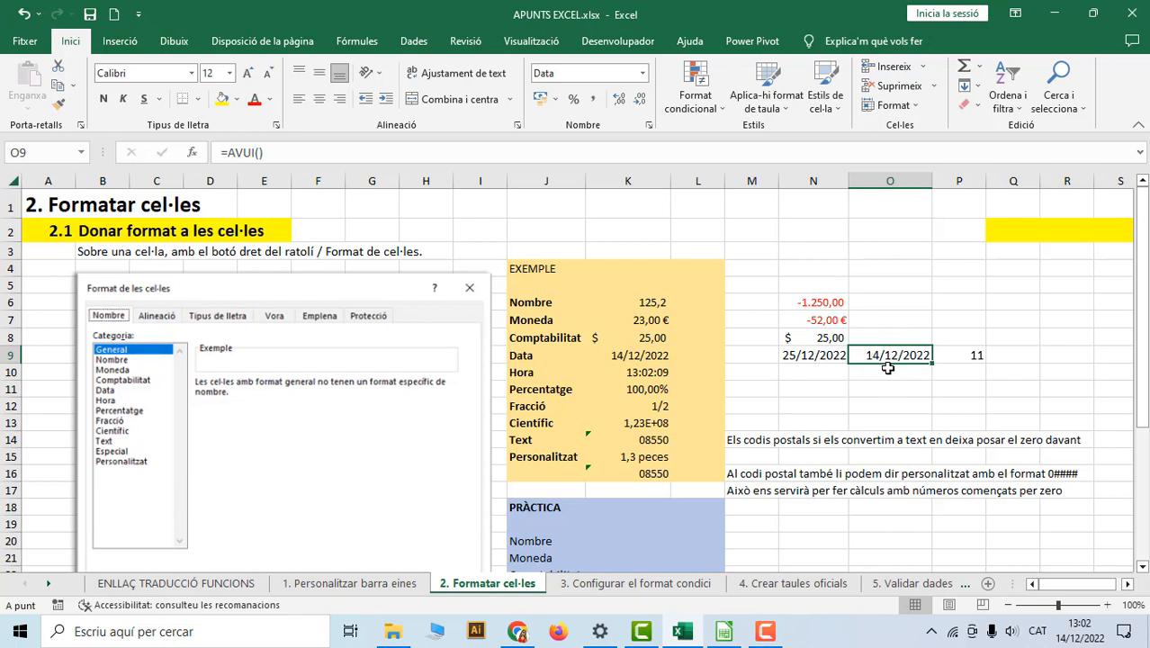
Beside the Hora example row, enter the times 13:00 in cell N10 and 13:45 in cell O10.
left_click(795, 375)
left_click(655, 376)
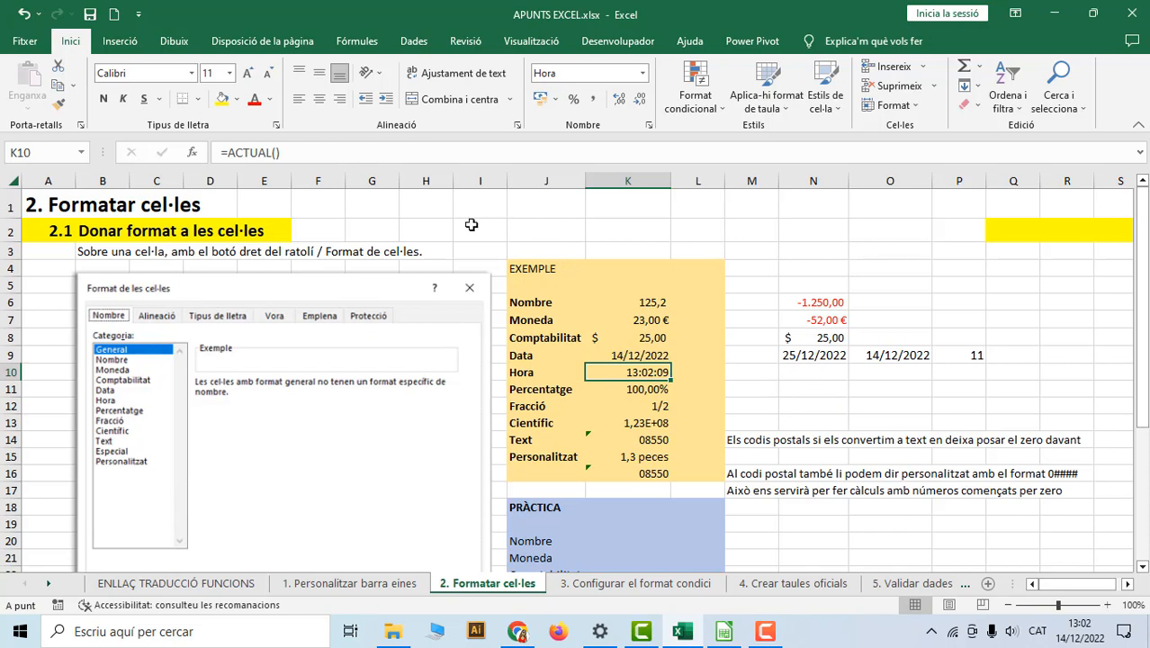
left_click(814, 377)
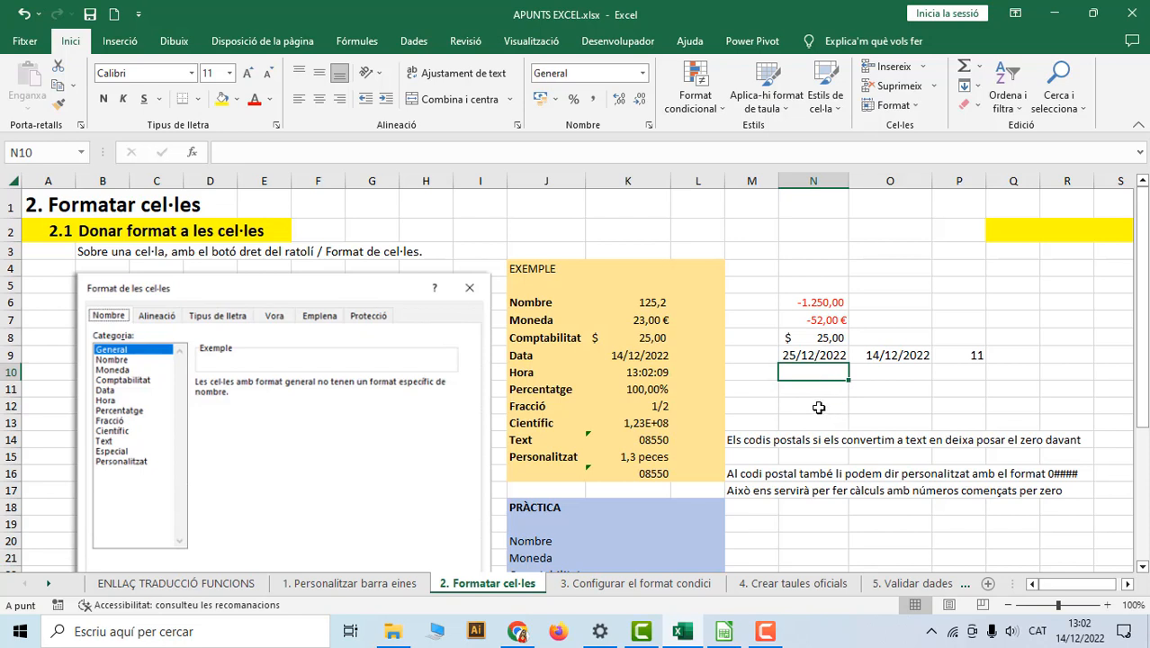
type("13")
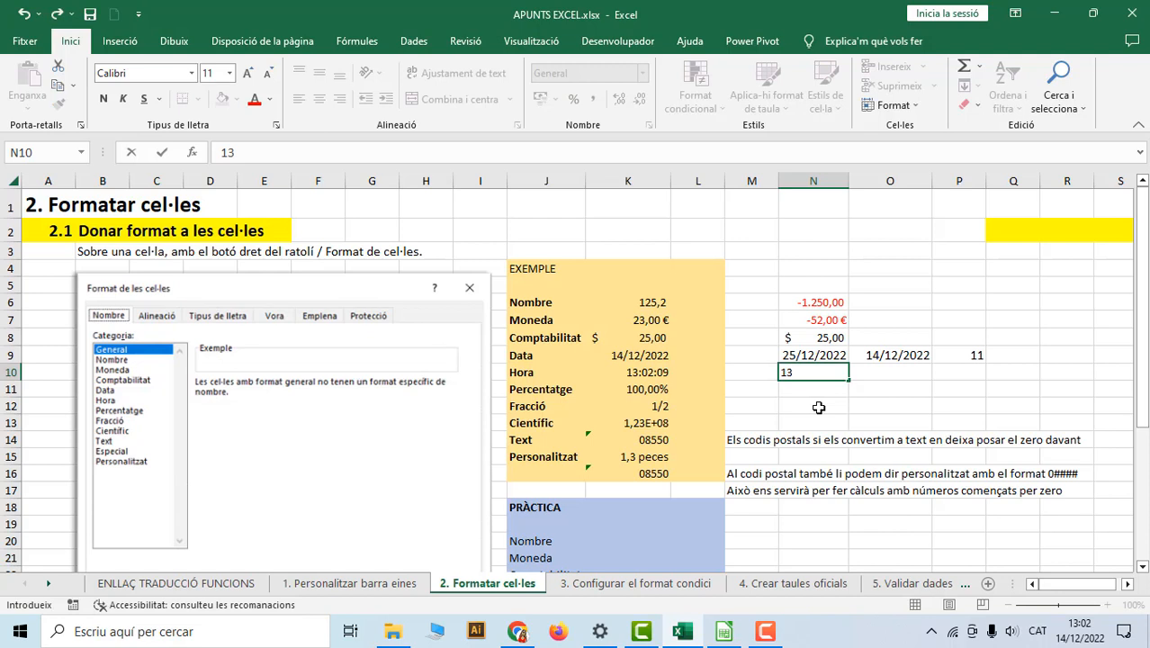
type(":00")
key("ctrl+Return")
left_click(888, 376)
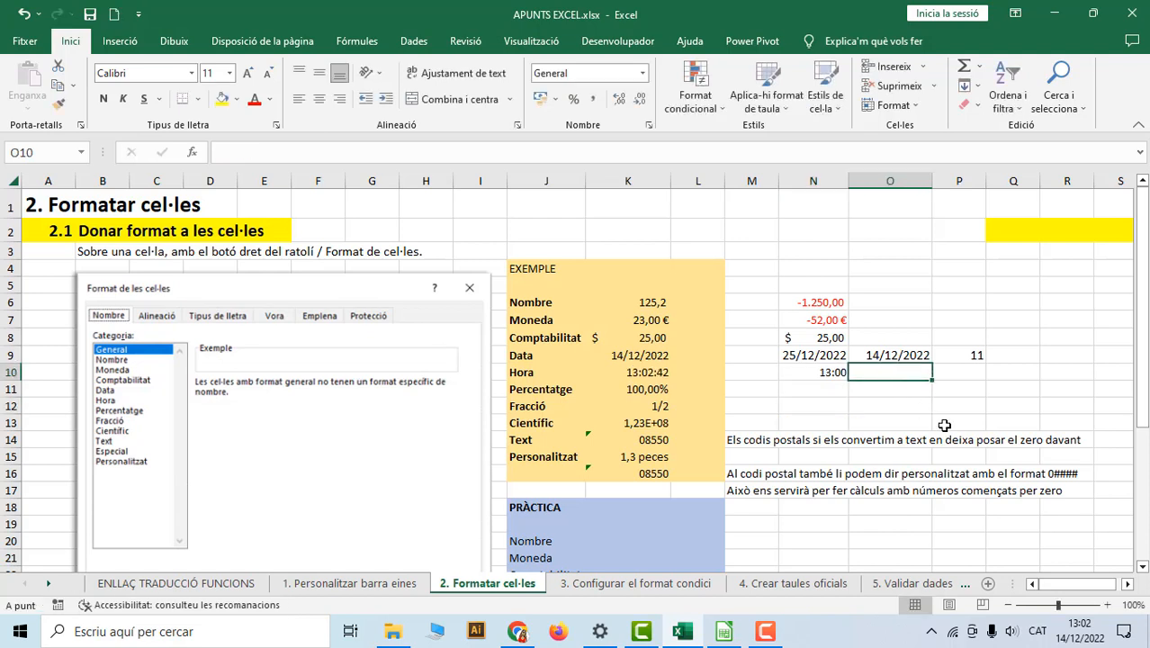
type("13")
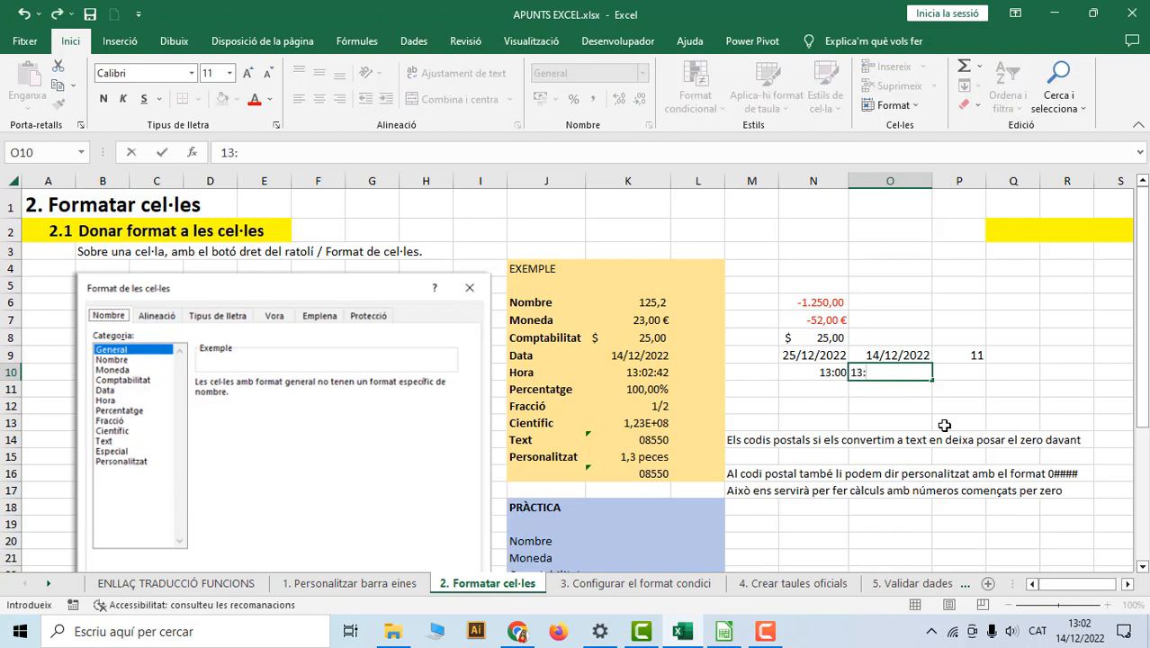
type(":45")
Calculate the elapsed time in cell P10 with the formula =O10-N10.
left_click(968, 371)
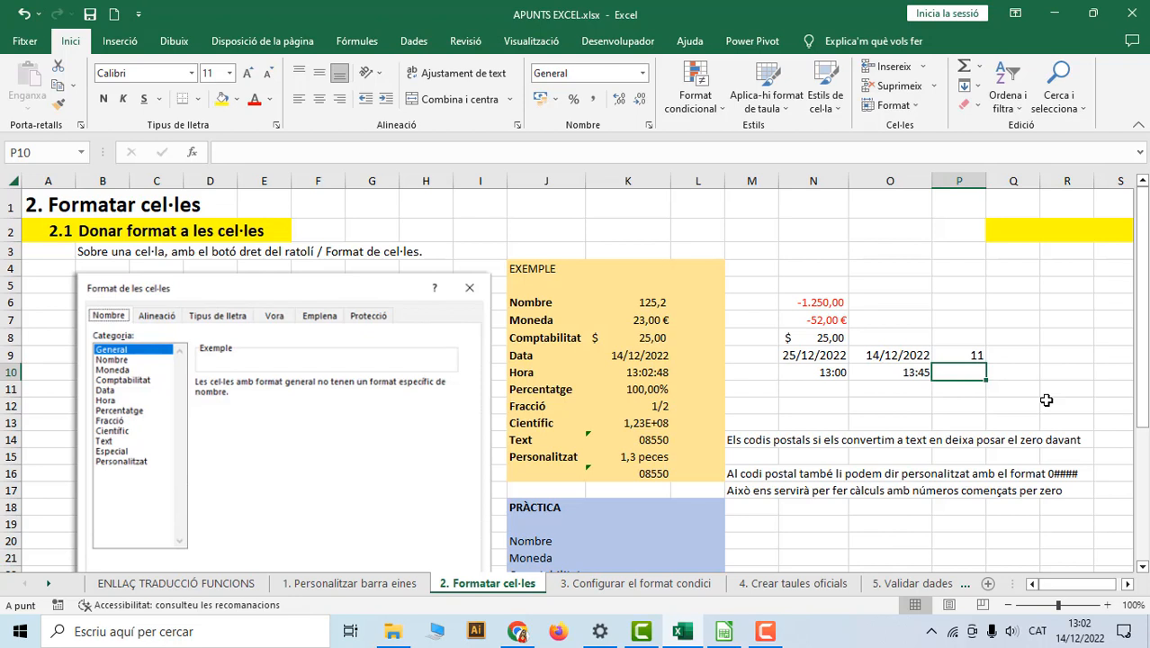
type("=")
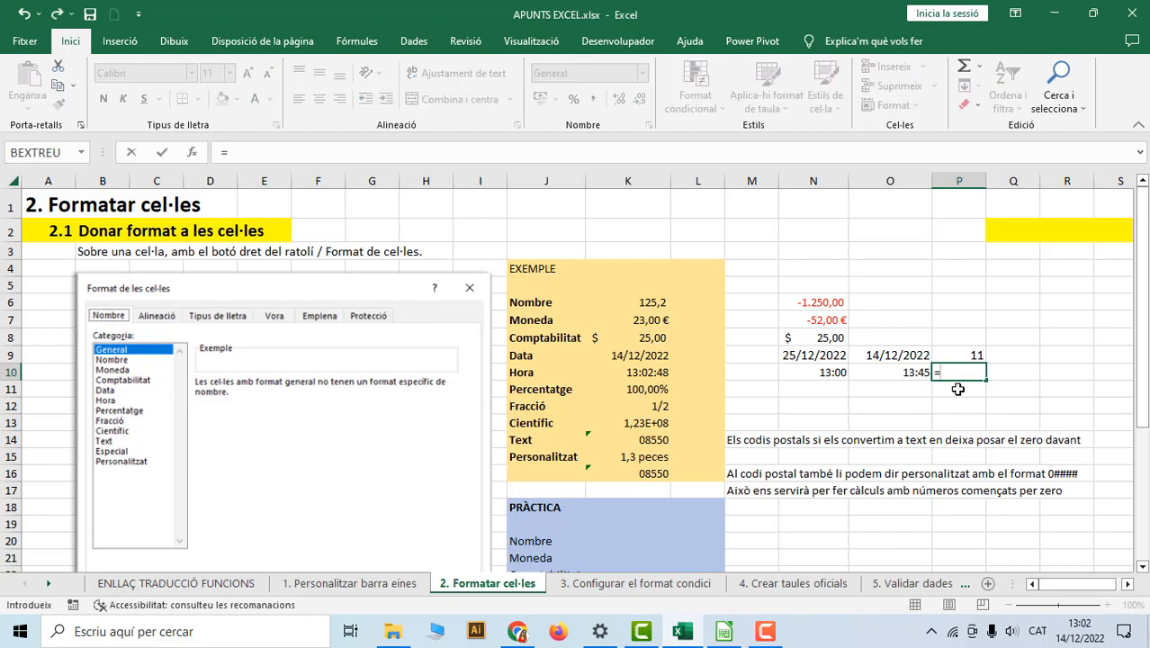
left_click(912, 376)
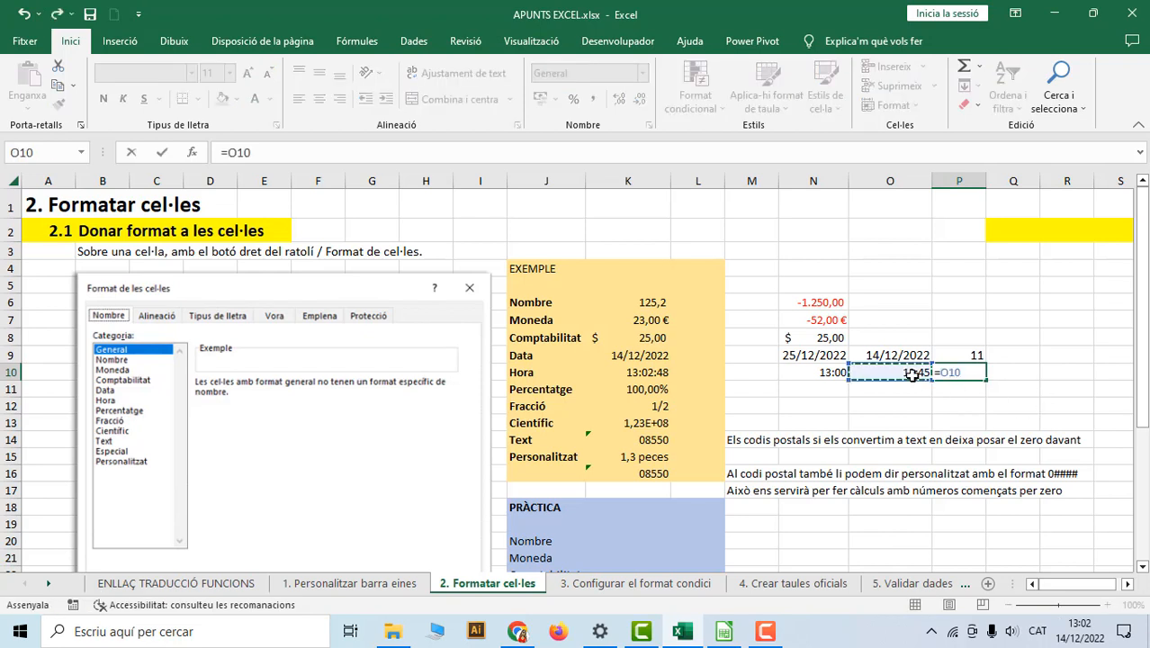
type("-")
left_click(826, 372)
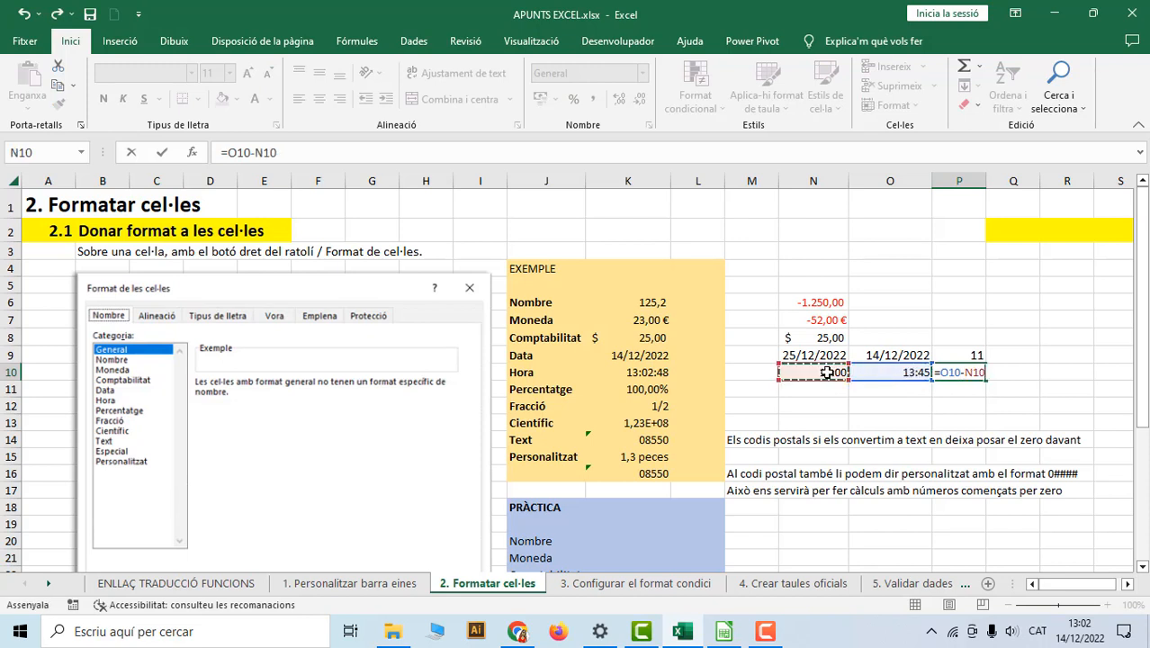
key("Return")
left_click(966, 370)
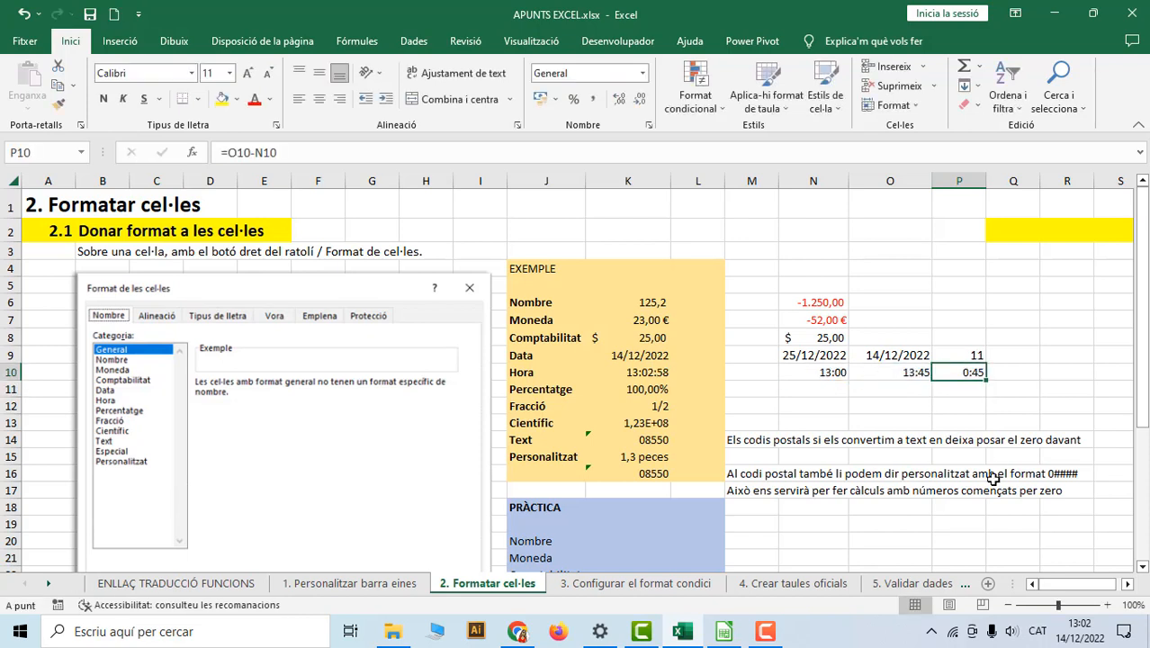
Change the end time in cell O10 to 14:00 and select the time difference in P10.
left_click(896, 373)
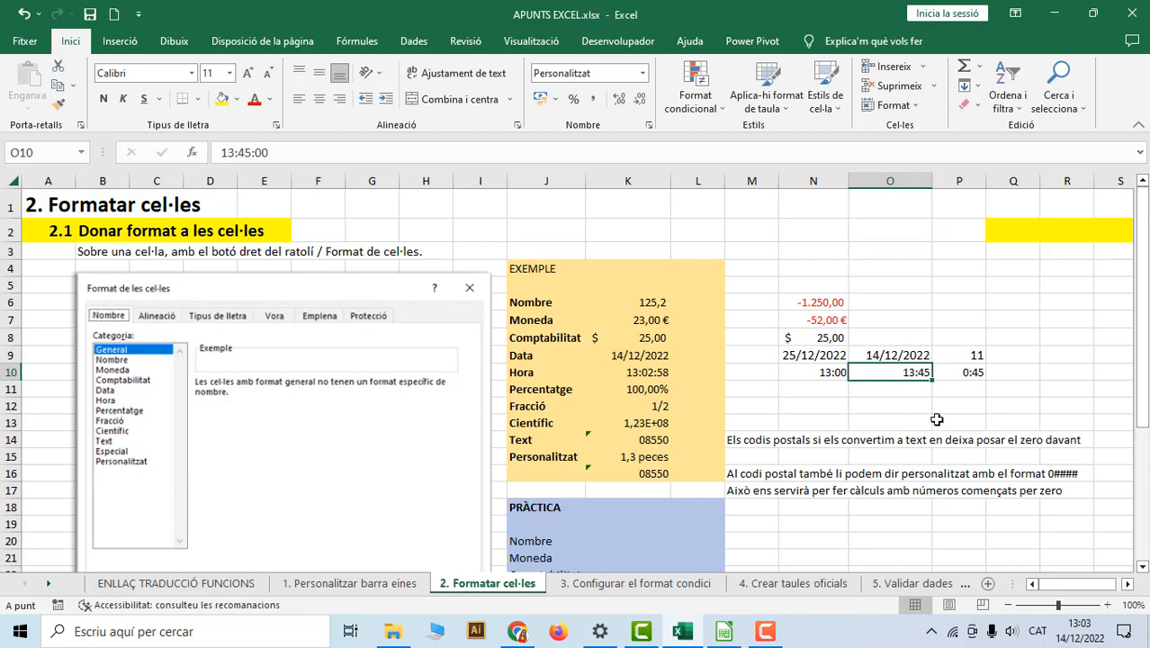
type("14")
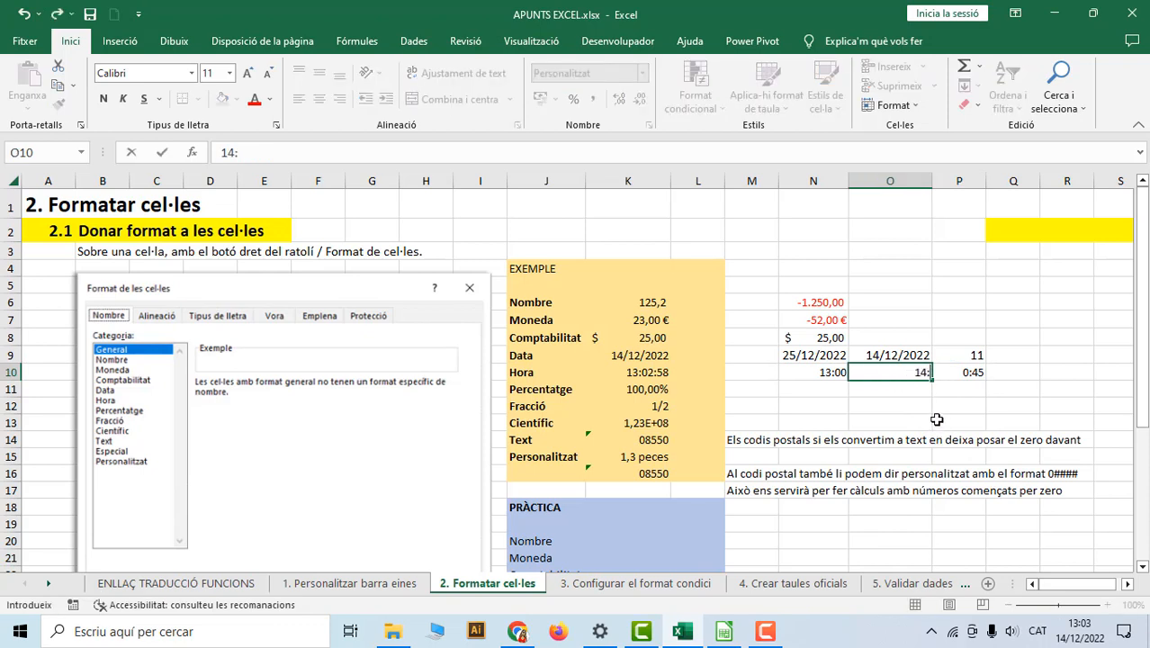
type(":00")
key("Return")
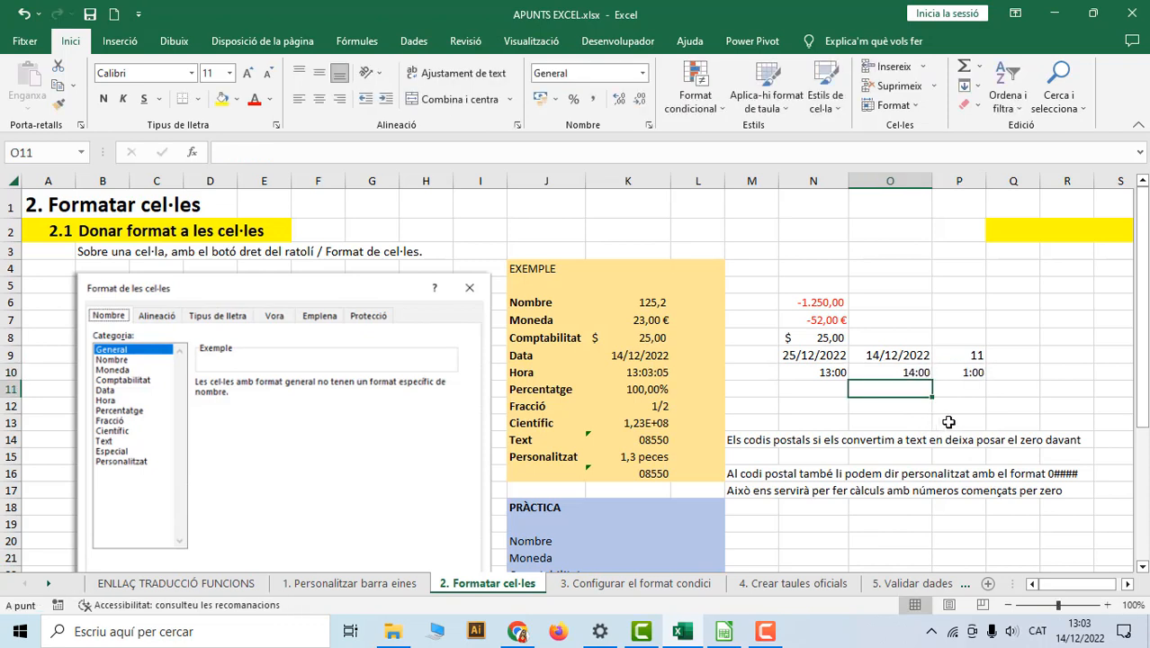
left_click(977, 375)
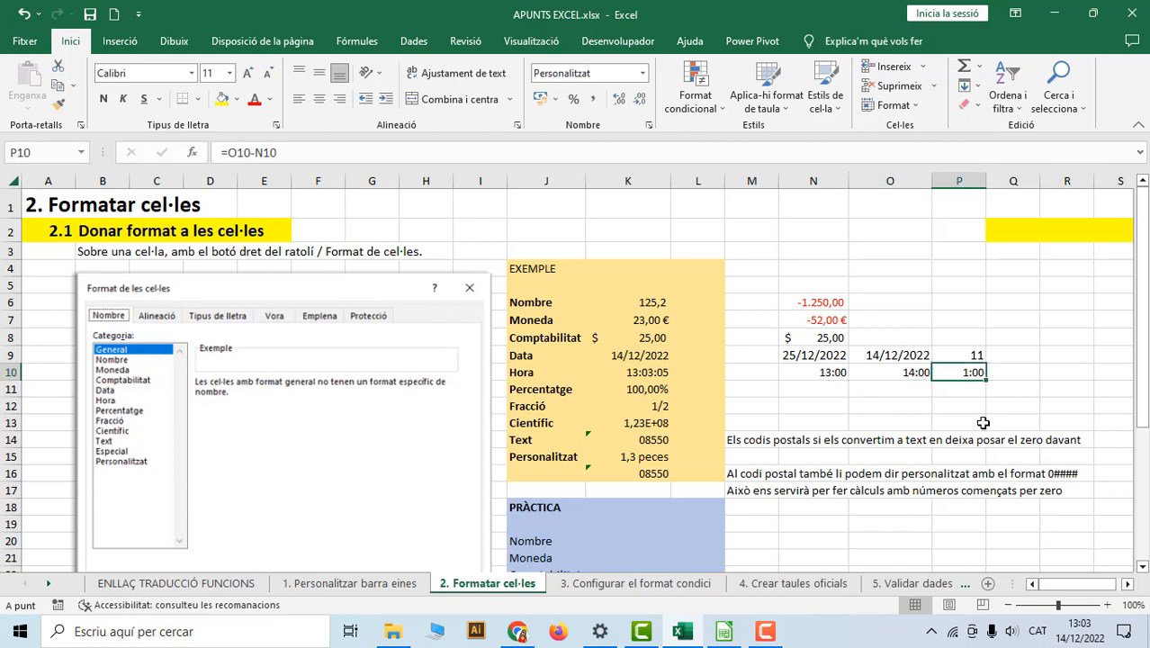
Apply the Percentatge number format with 0 decimal places to the empty cell N11.
left_click(846, 393)
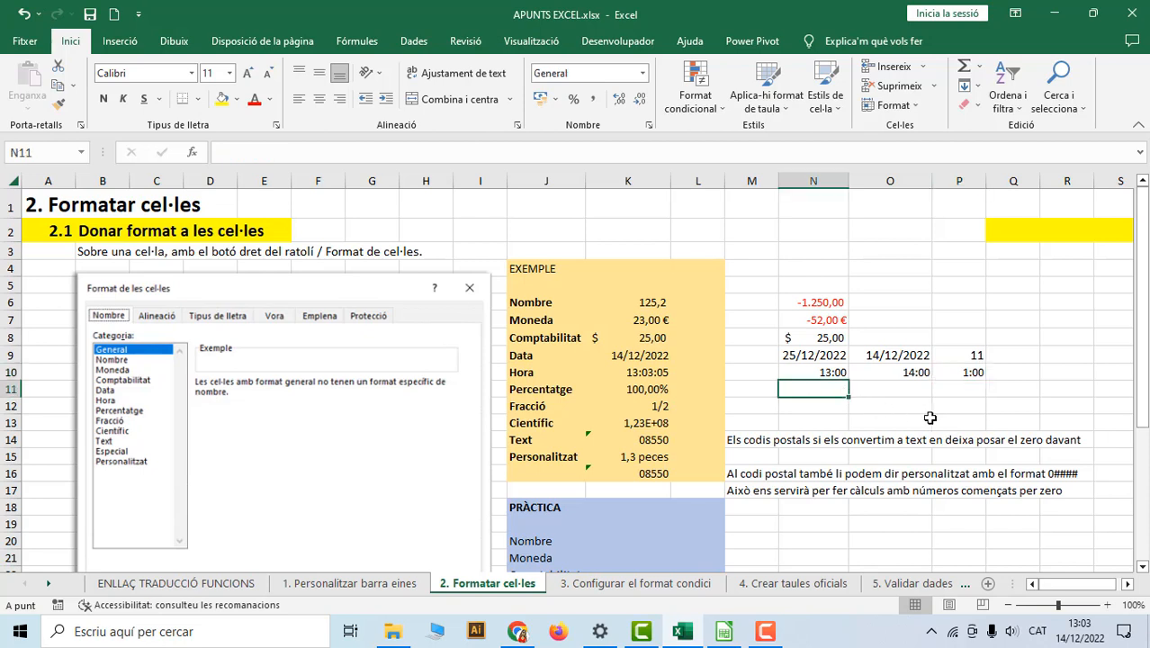
right_click(801, 390)
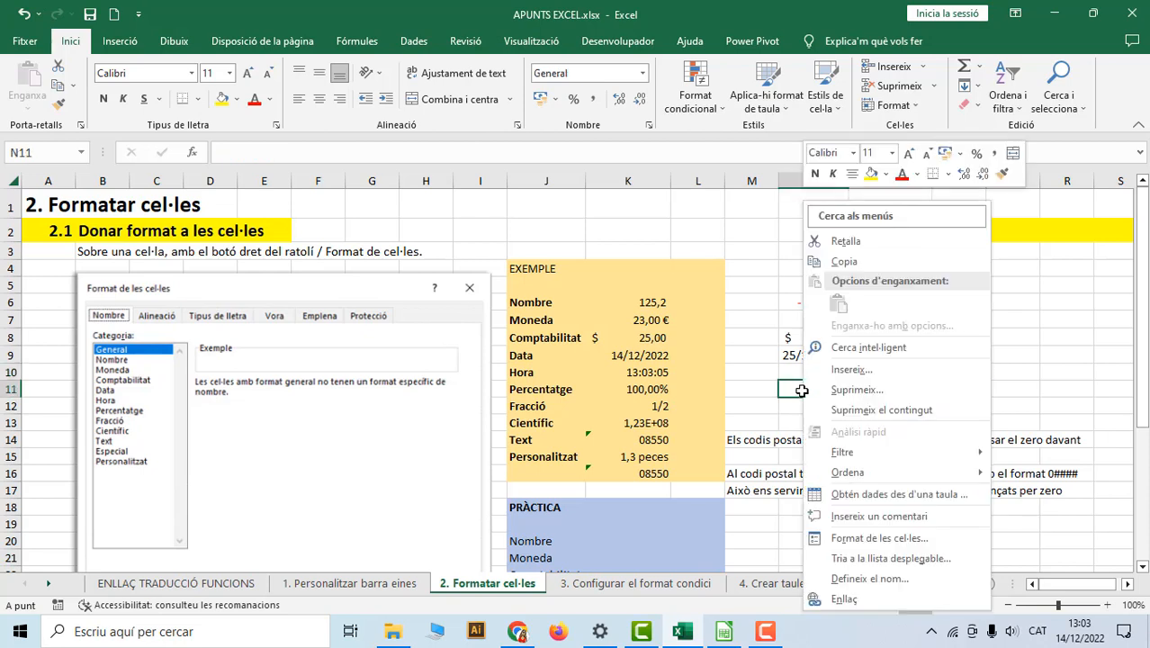
left_click(784, 393)
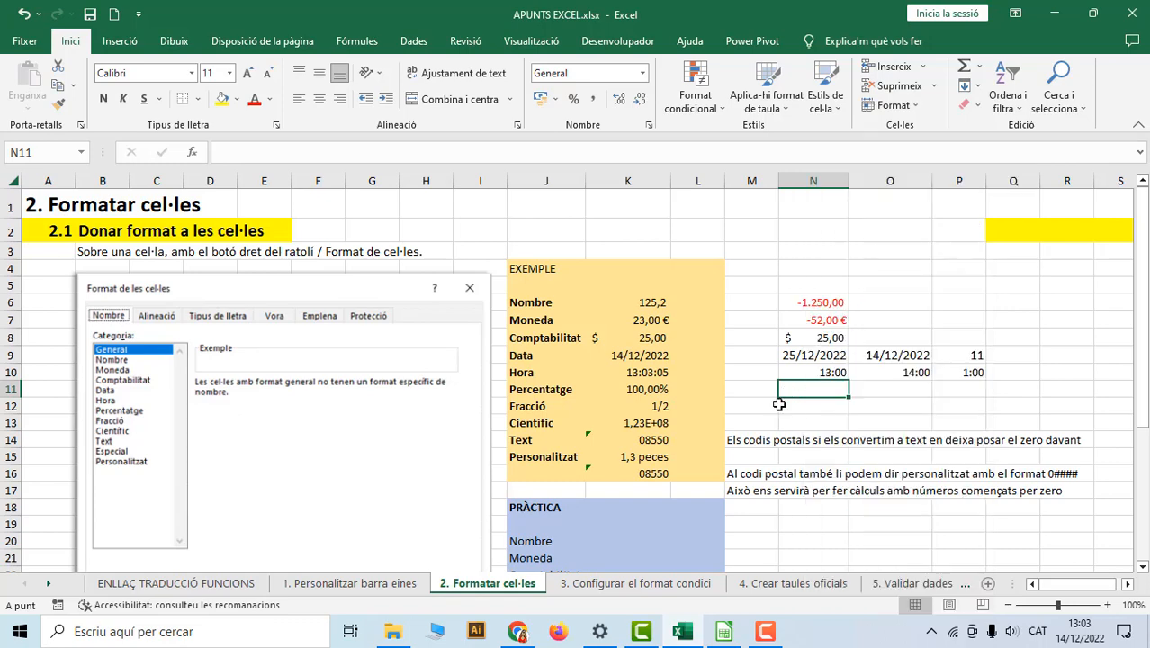
right_click(789, 391)
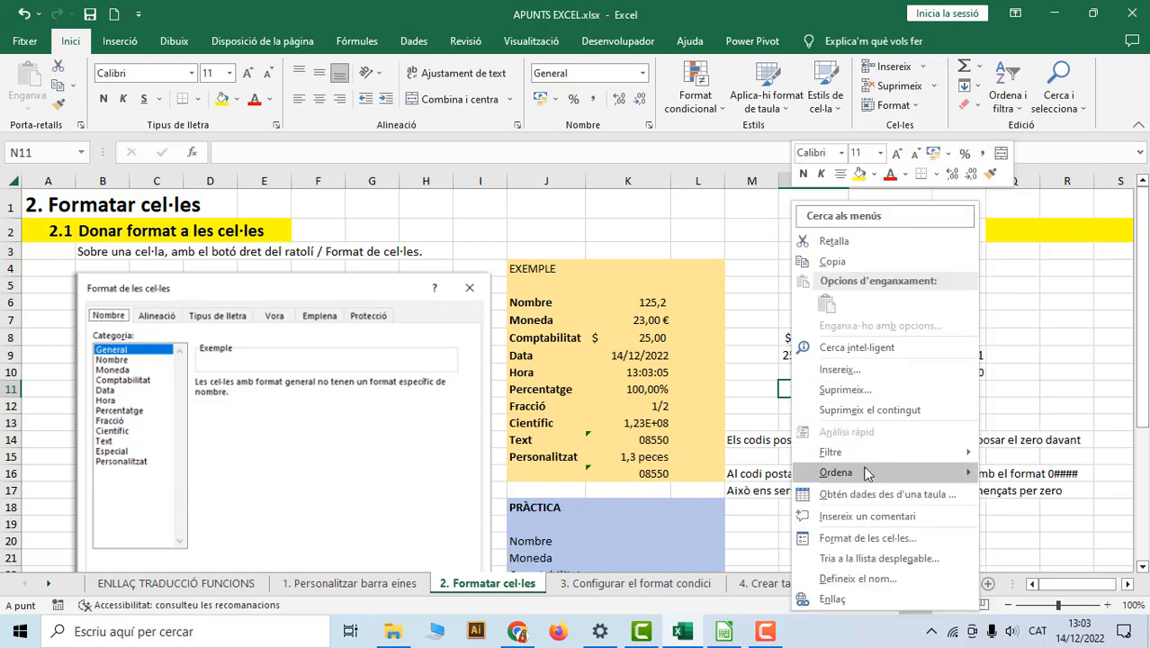
left_click(865, 537)
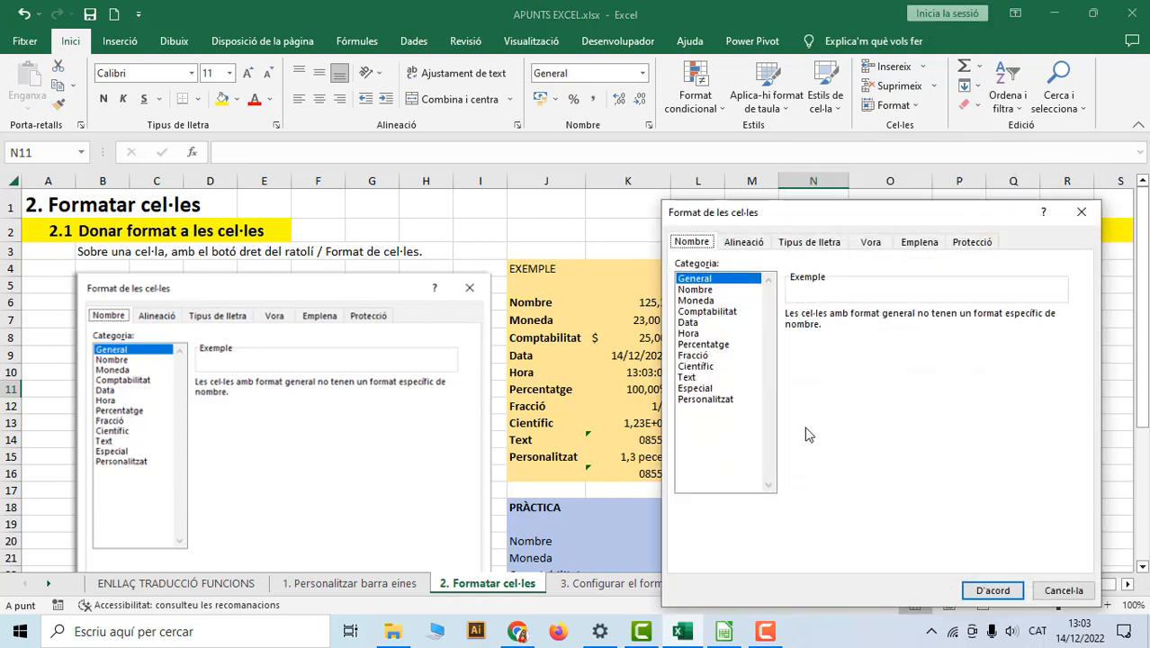
left_click(725, 346)
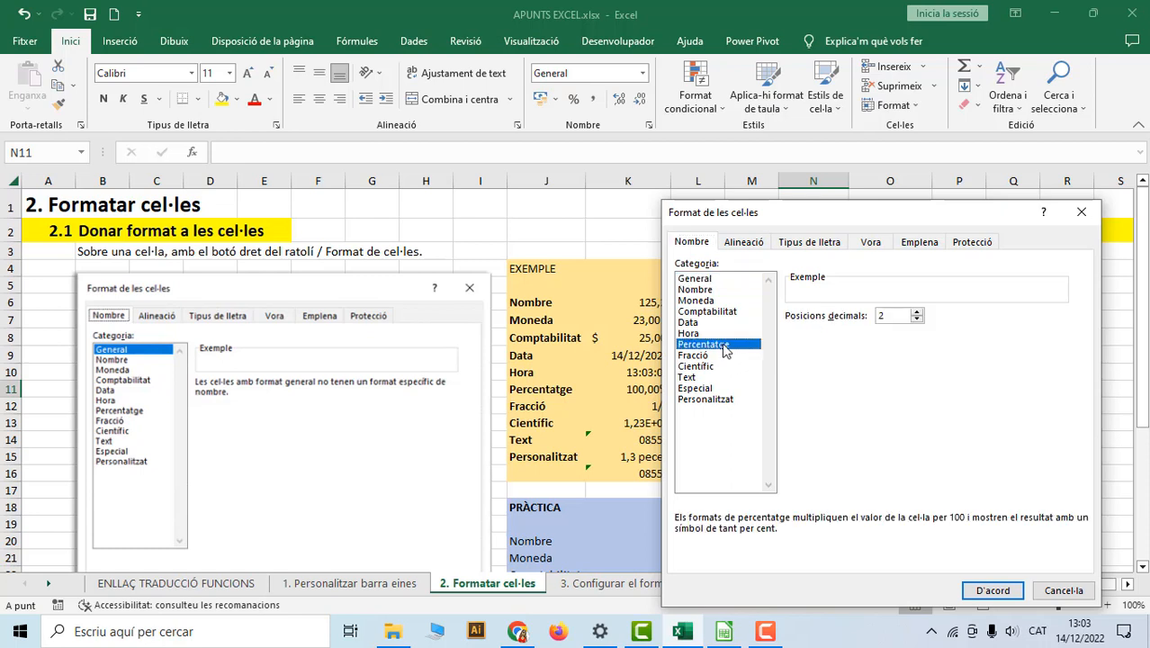
left_click(915, 320)
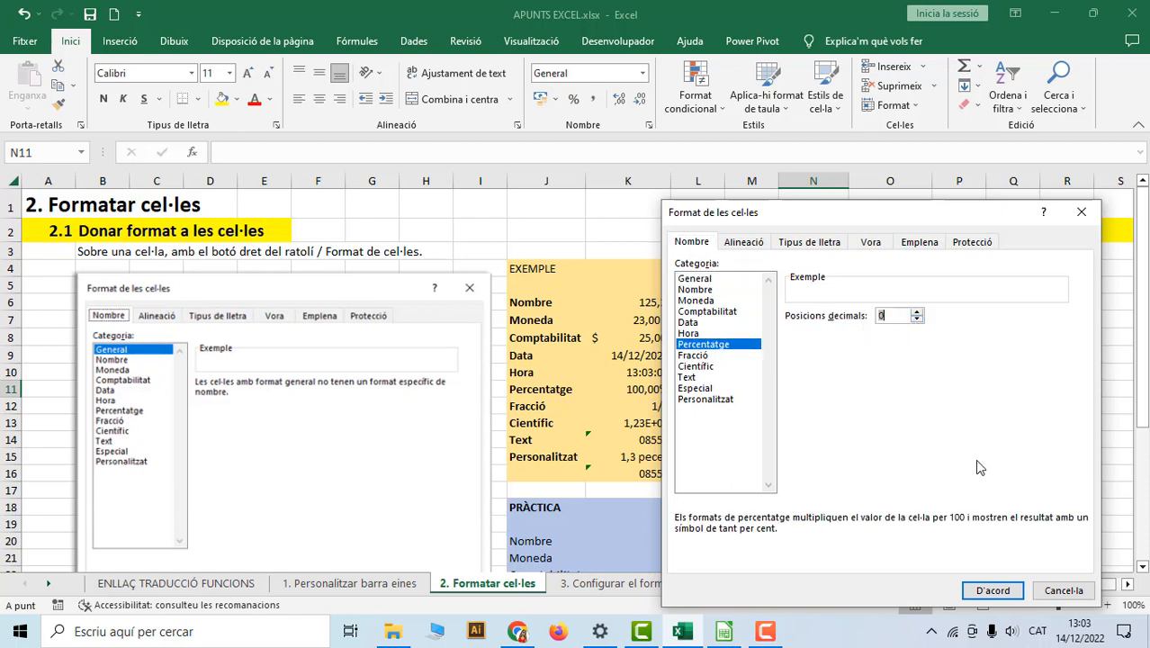
left_click(992, 590)
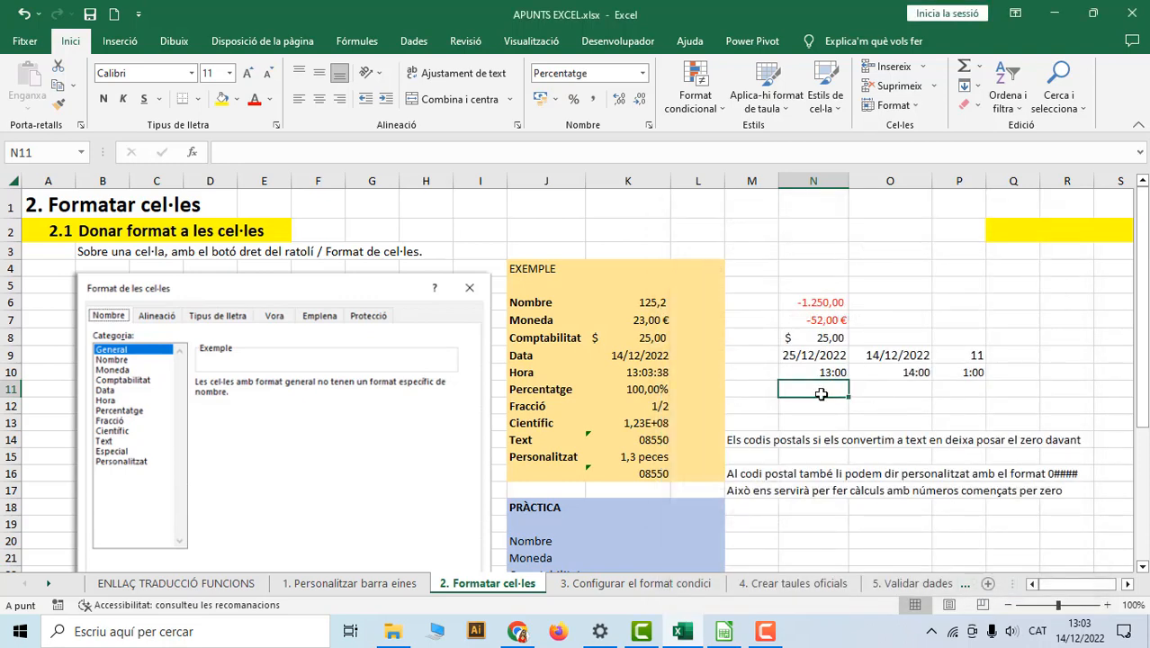
Enter 100 in the percentage-formatted cell N11, and replace it with 21.
type("100")
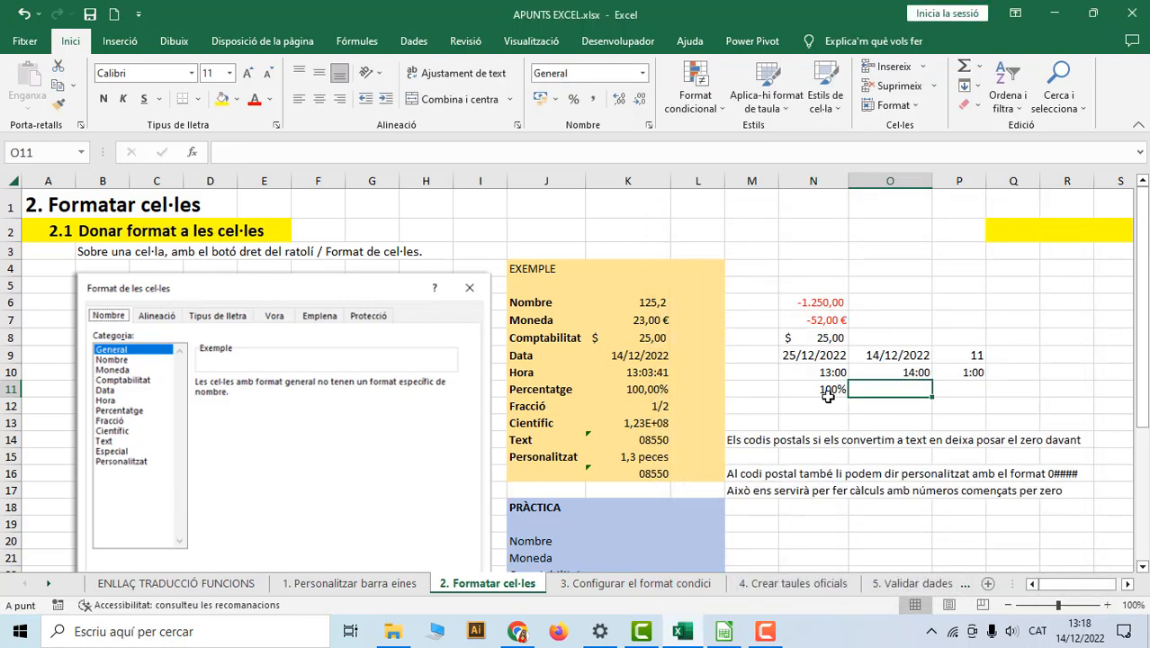
key("ctrl+Return")
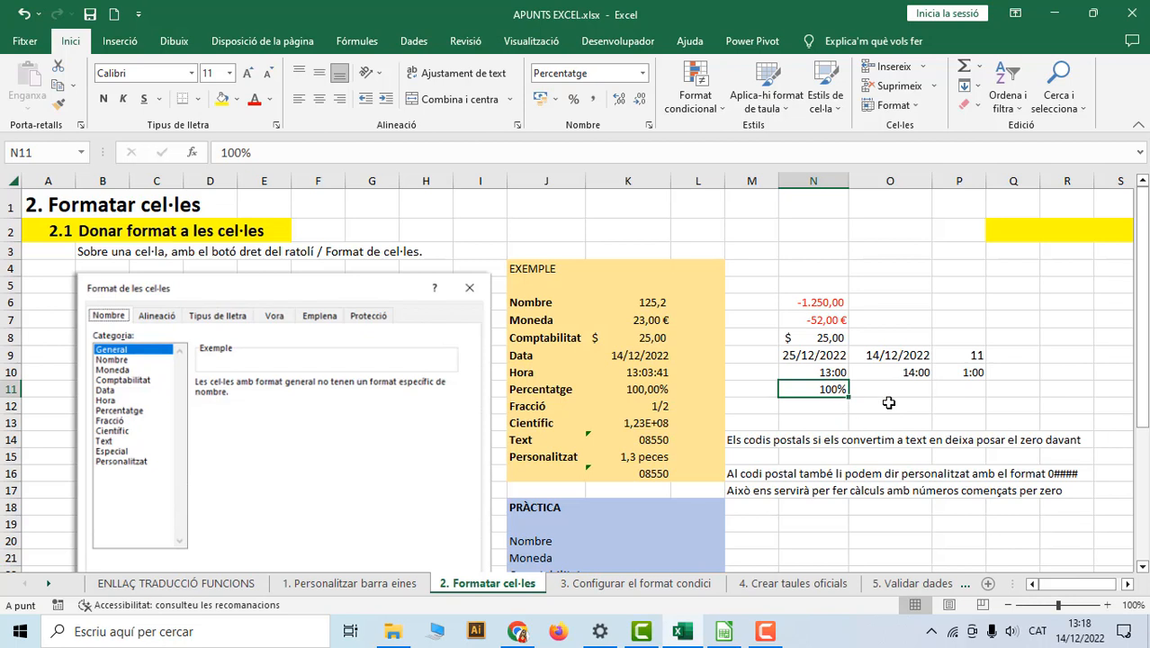
type("21")
key("ctrl+Return")
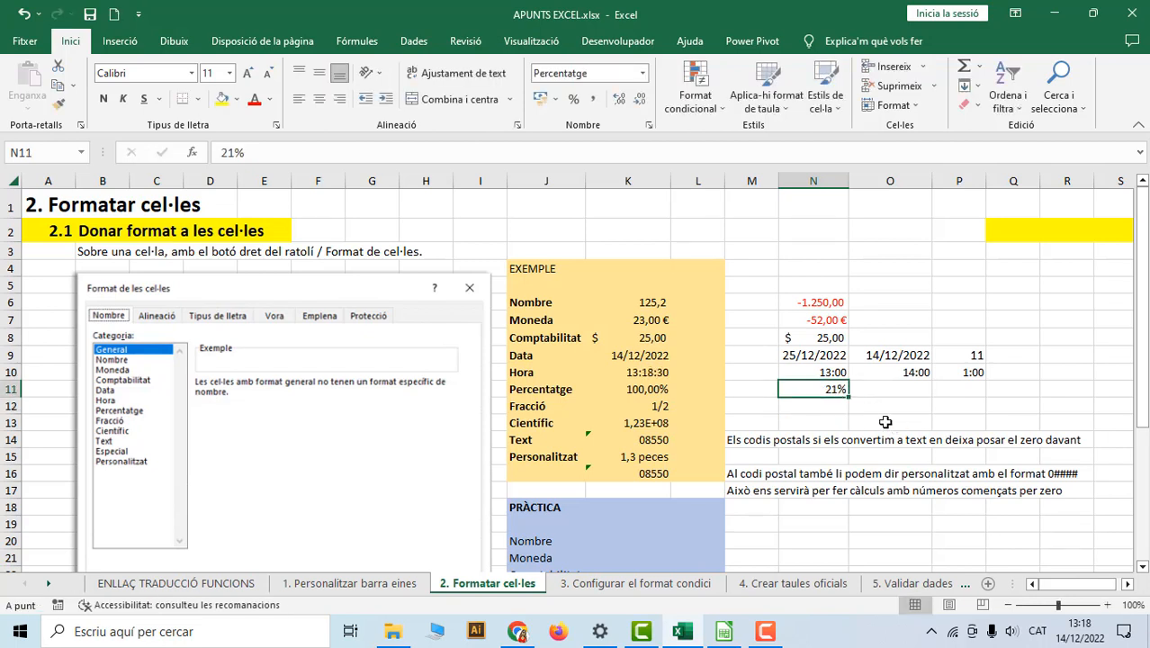
Enter the decimal equivalent 0,21 in cell O11 and reselect that cell.
left_click(908, 393)
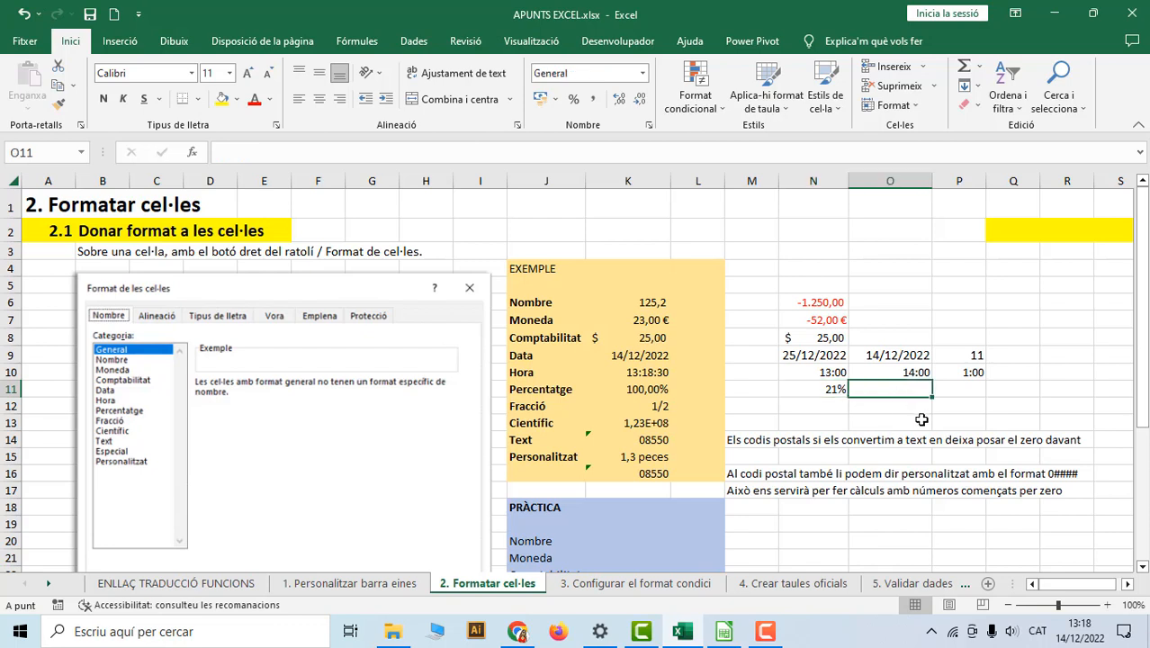
type("0")
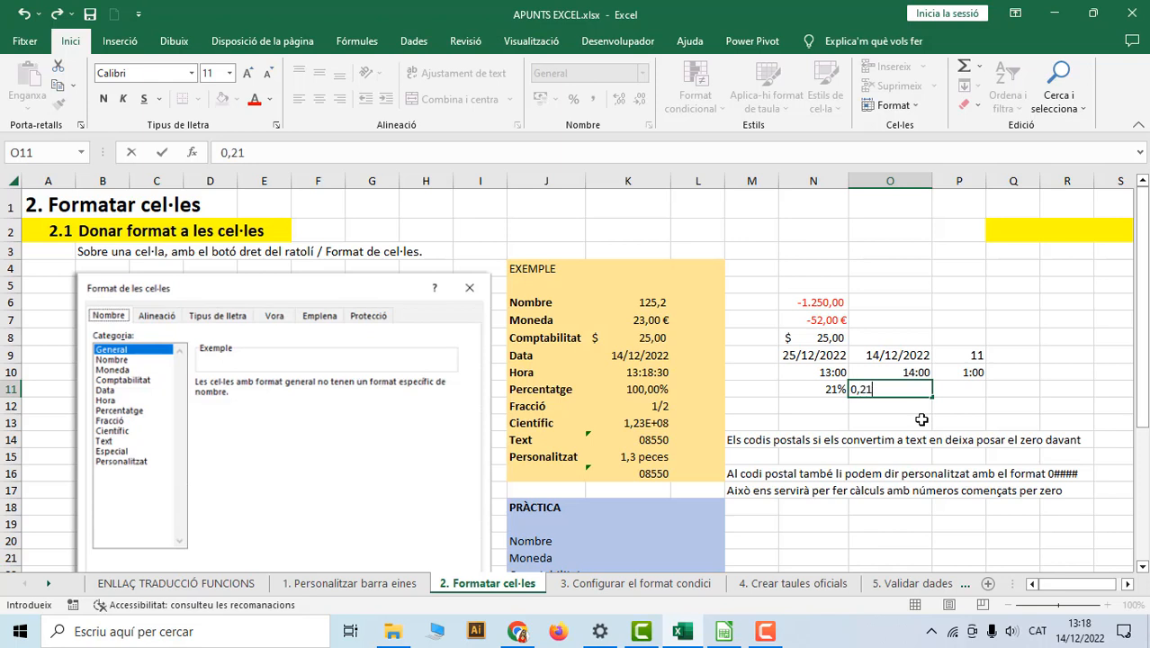
type(",21")
key("Return")
key("Up")
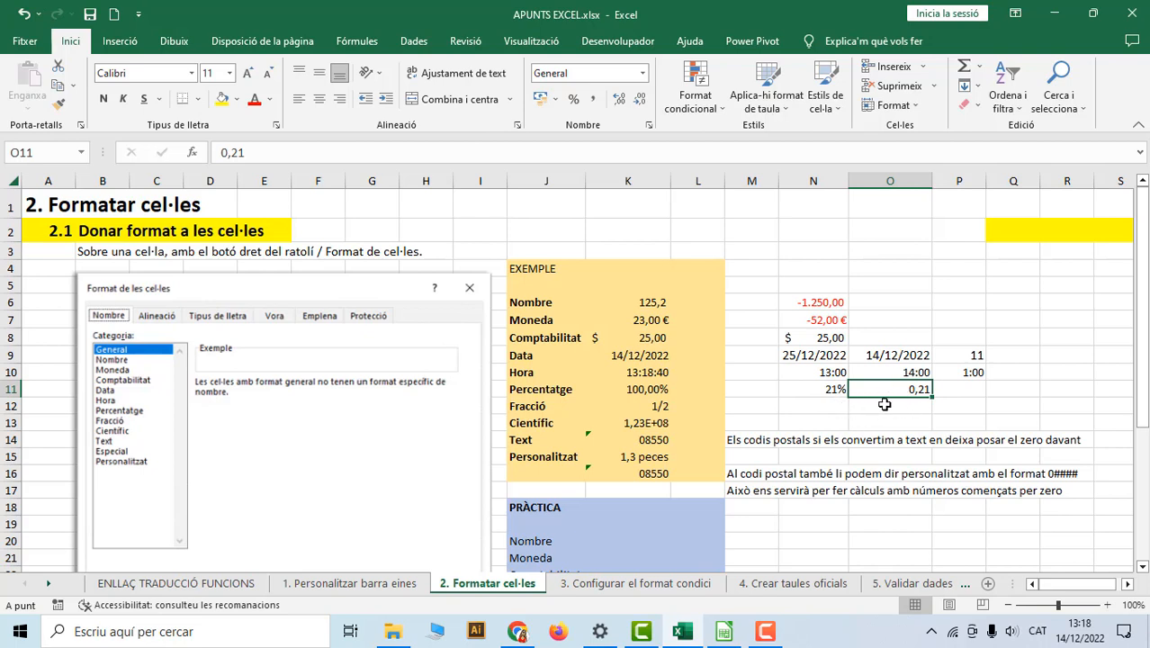
Enter the base amount 100 in cell M11, beside the percentage.
key("Left")
key("Left")
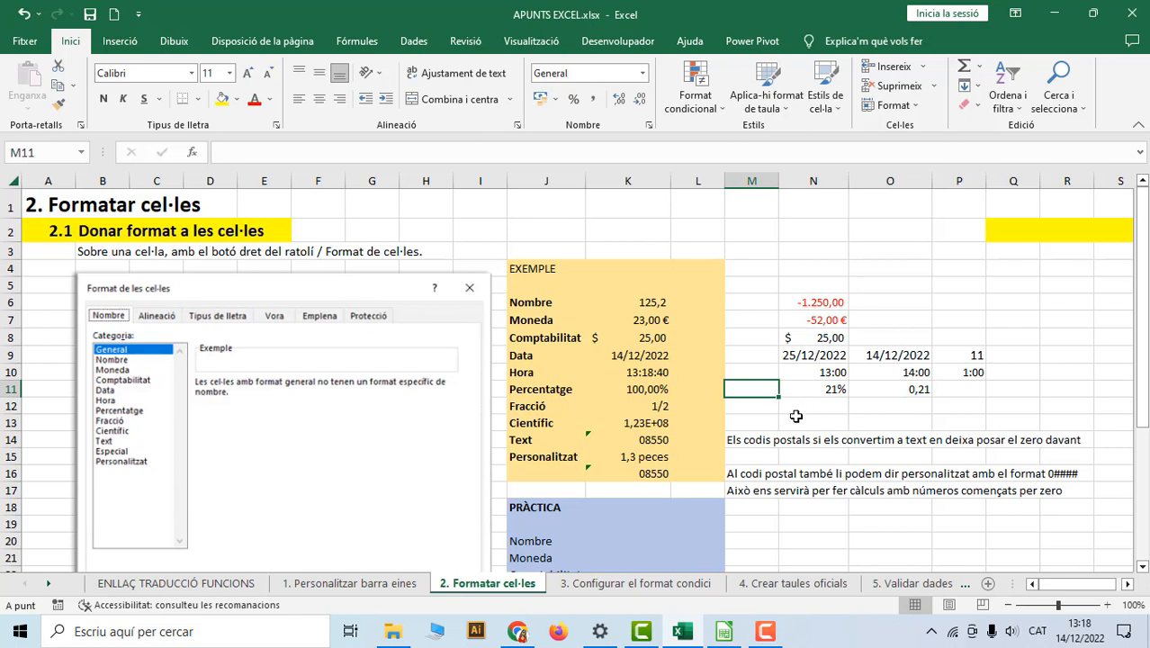
type("5")
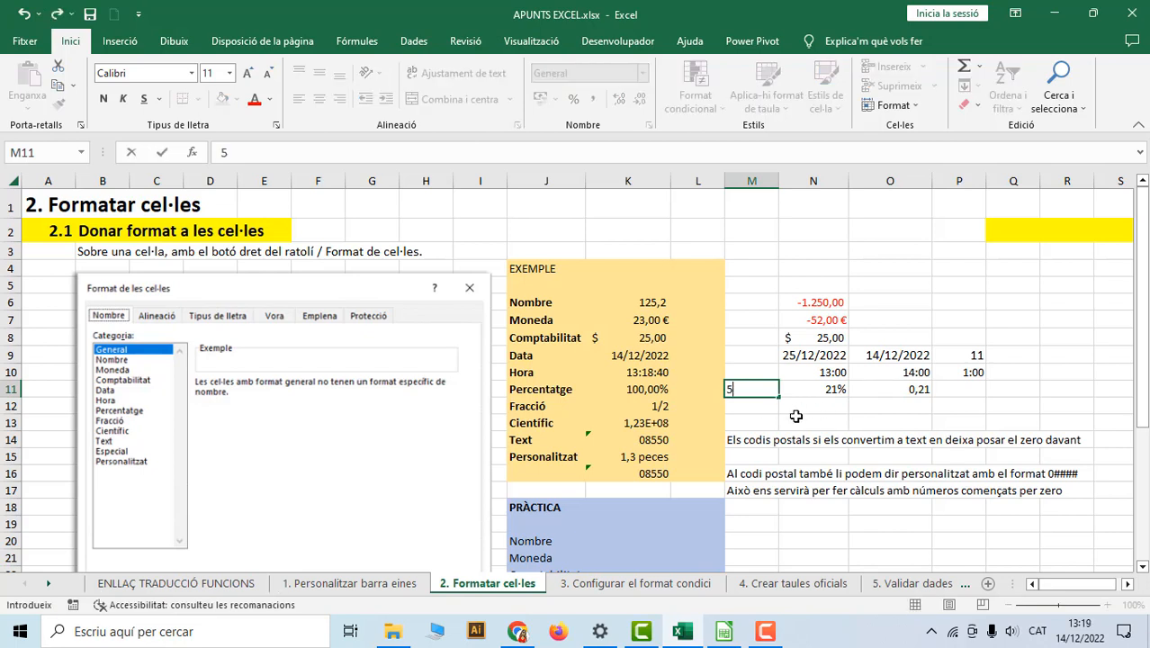
left_click(741, 438)
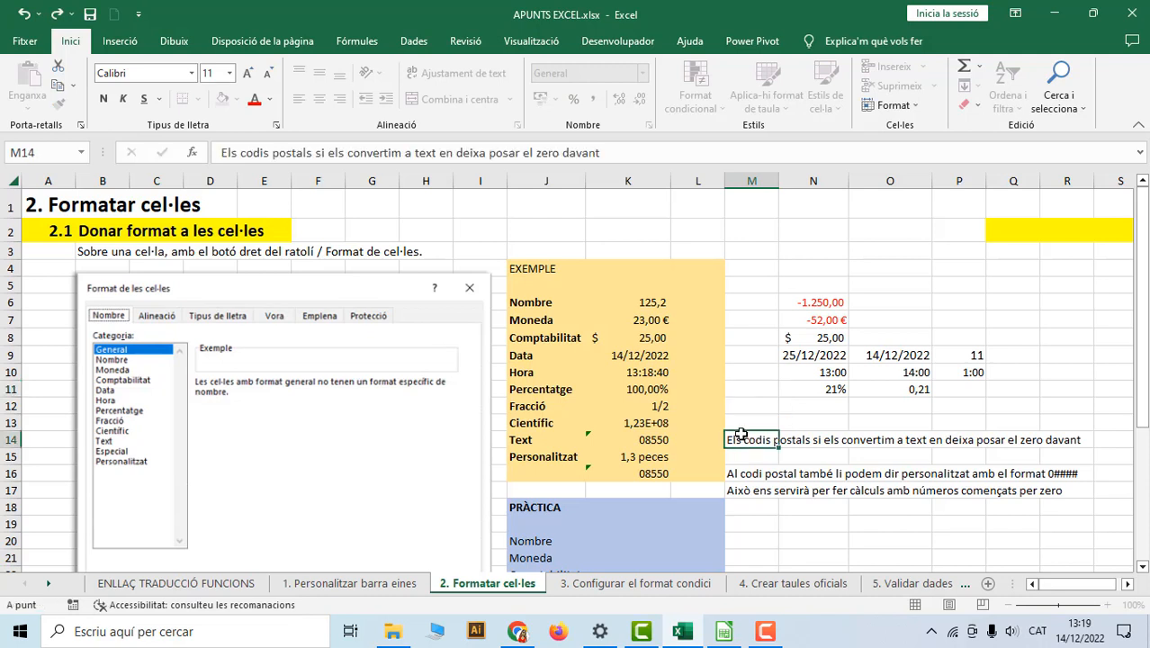
left_click(749, 387)
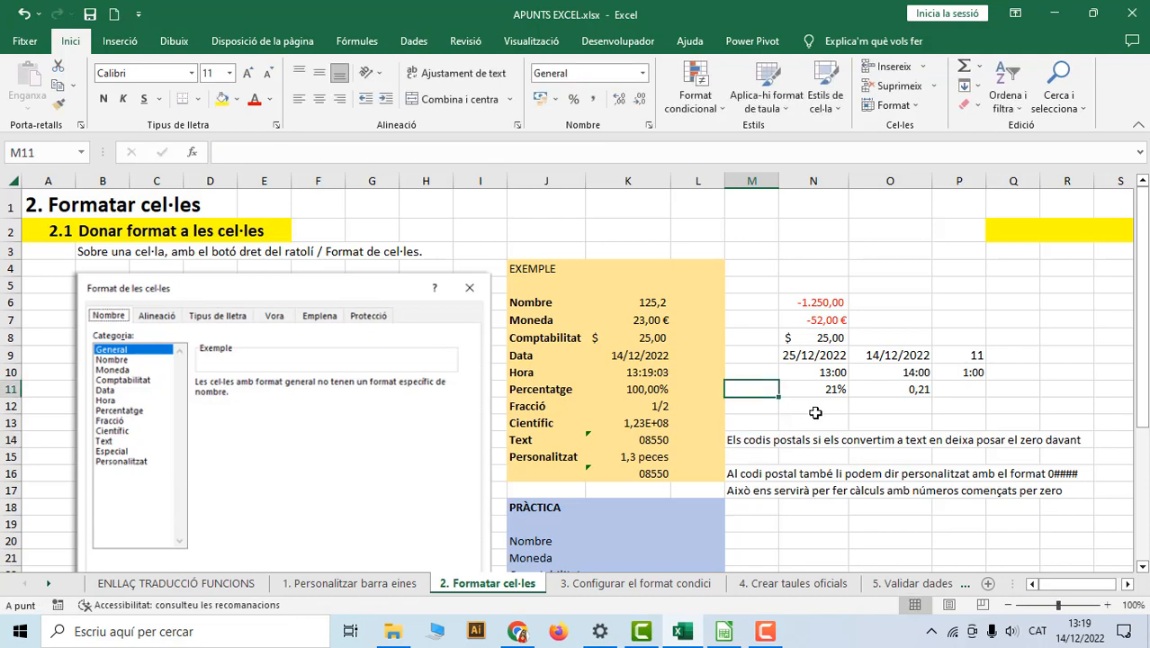
type("100")
left_click(818, 407)
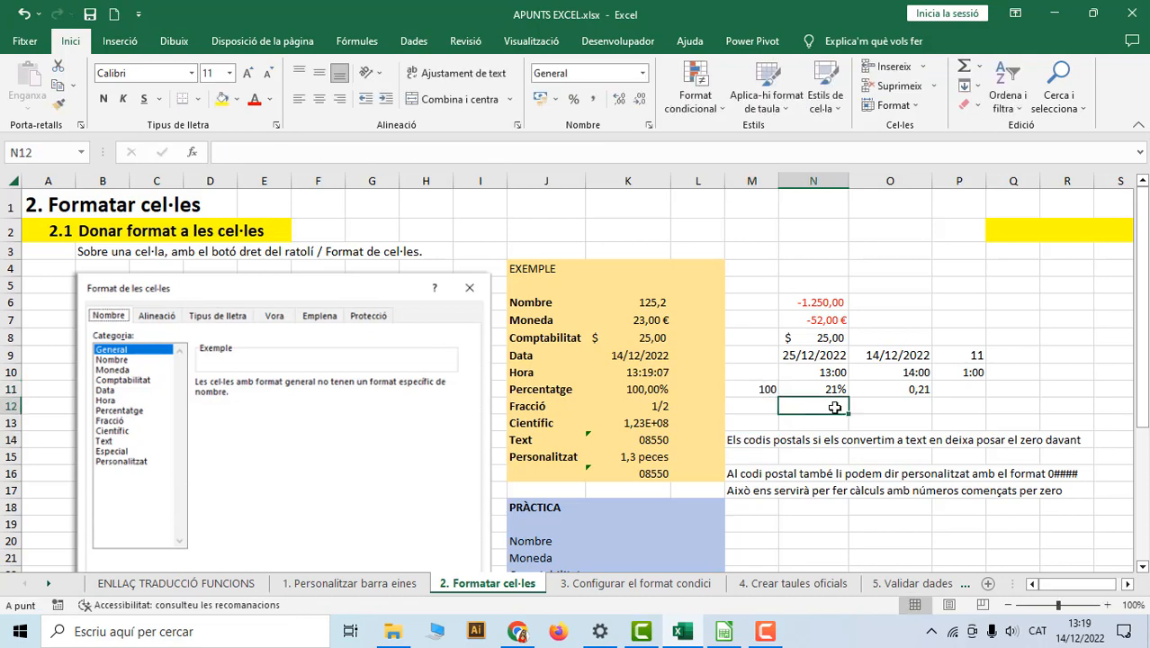
Replace the decimal in cell O11 with the formula =M11*N11 to calculate the percentage of the amount.
left_click(829, 392)
left_click(916, 392)
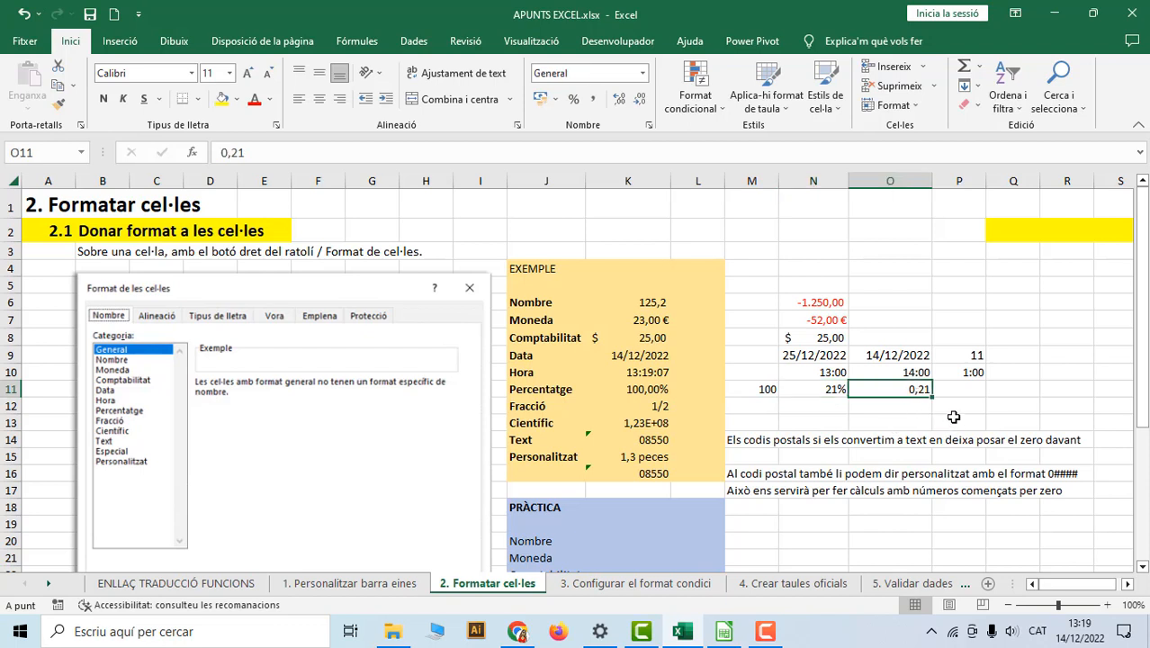
key("Delete")
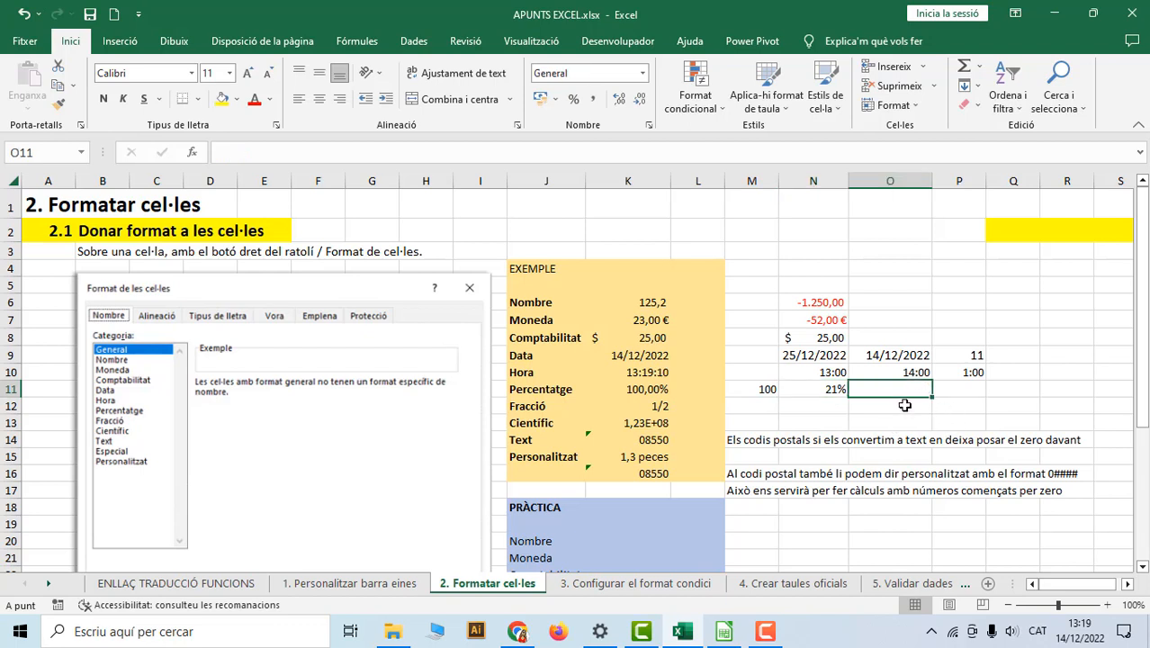
type("=")
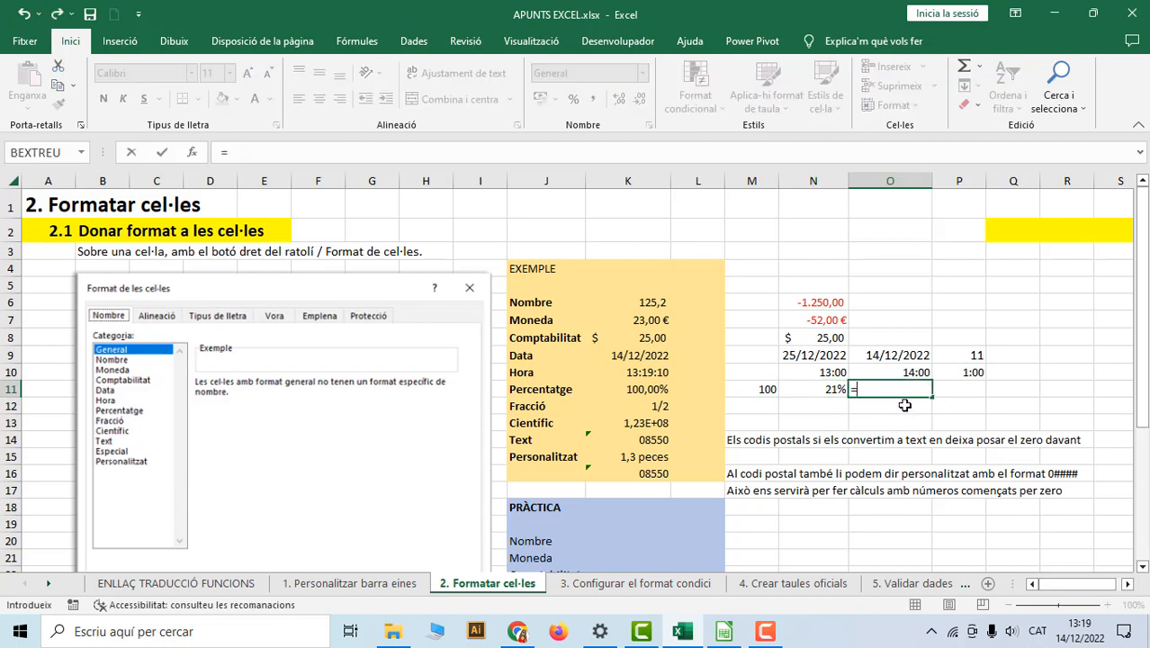
left_click(771, 388)
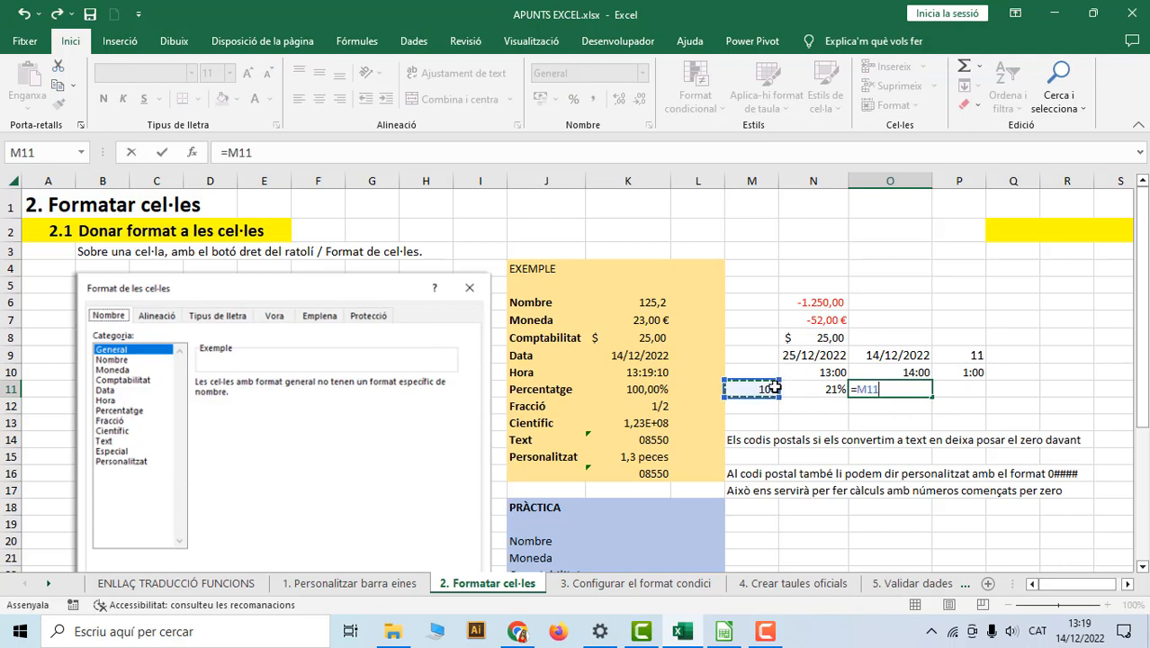
type("*")
left_click(803, 388)
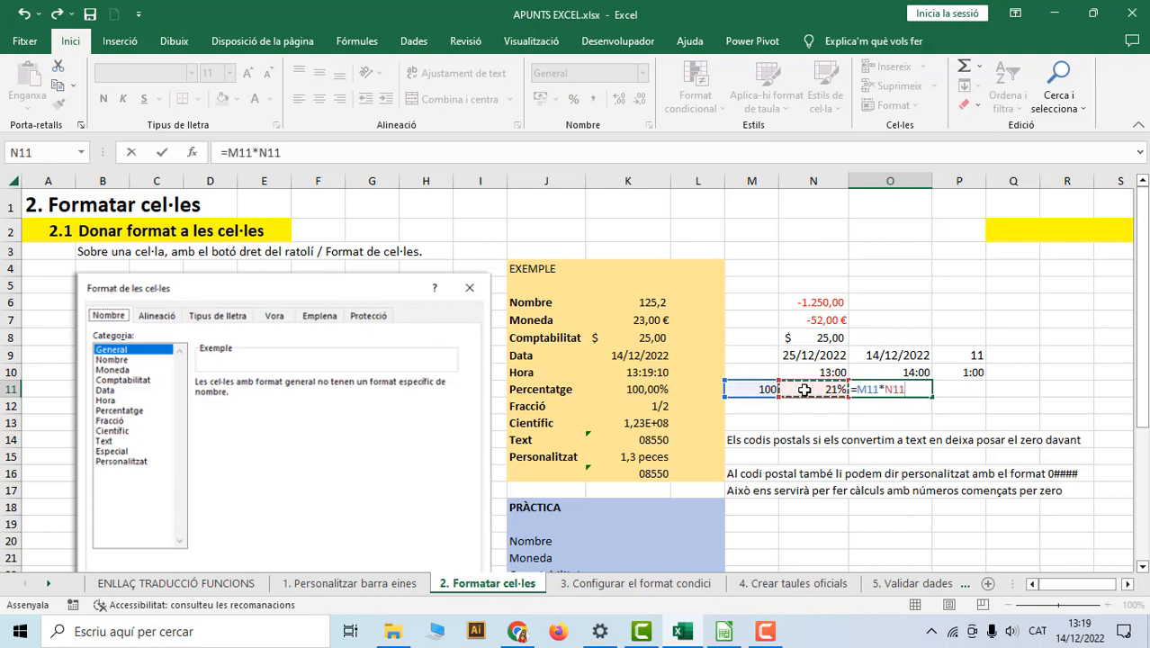
key("Return")
left_click(910, 389)
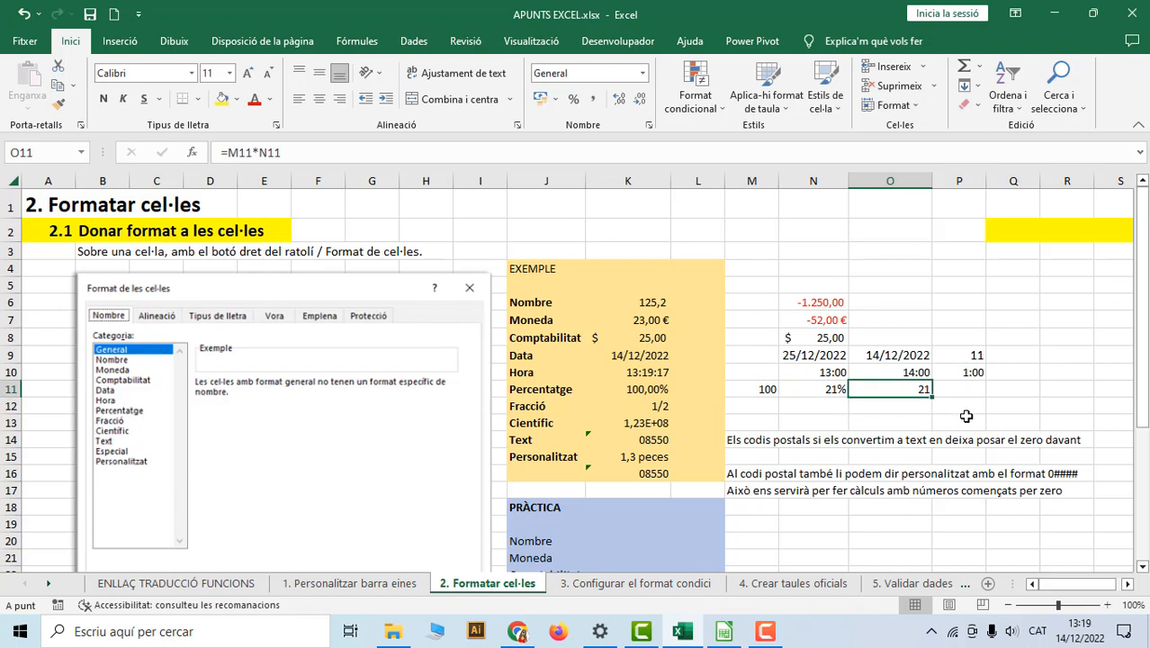
Apply the euro accounting format to the base amount in M11 and the calculated result in O11.
left_click(746, 389)
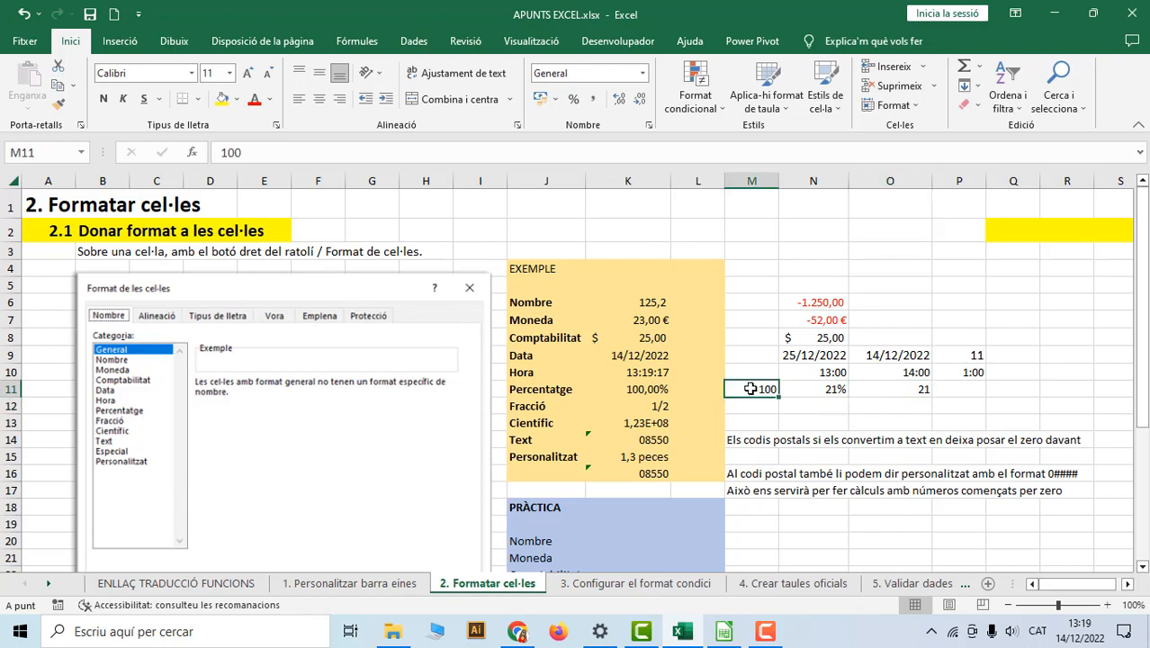
left_click(539, 98)
left_click(926, 388)
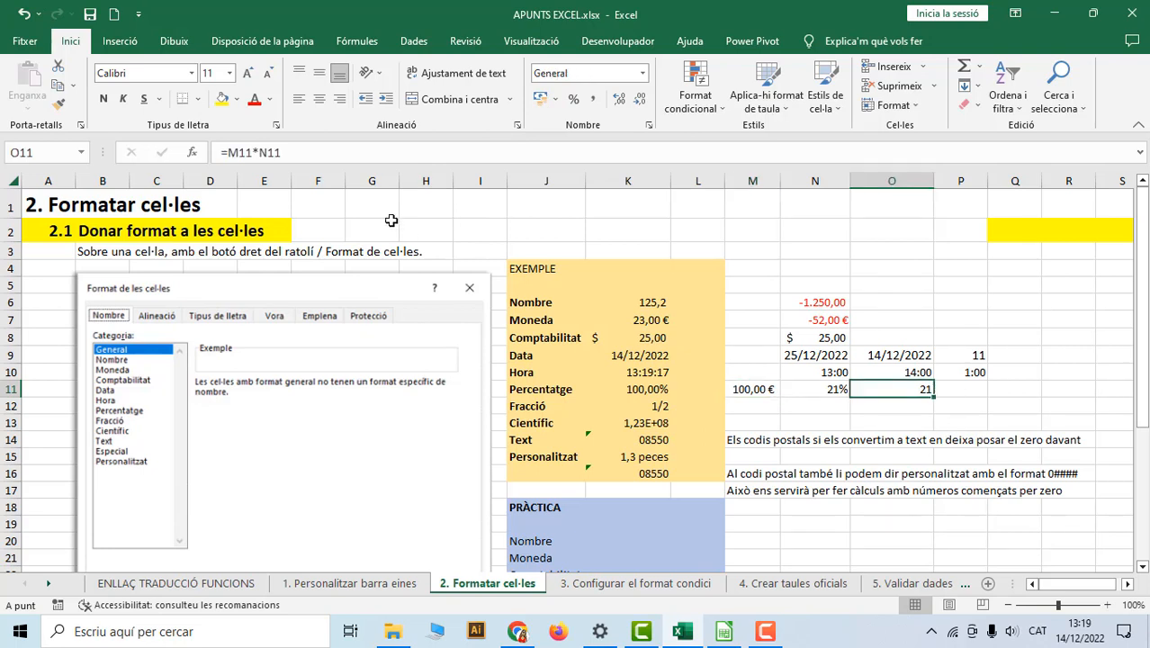
left_click(540, 99)
left_click(871, 410)
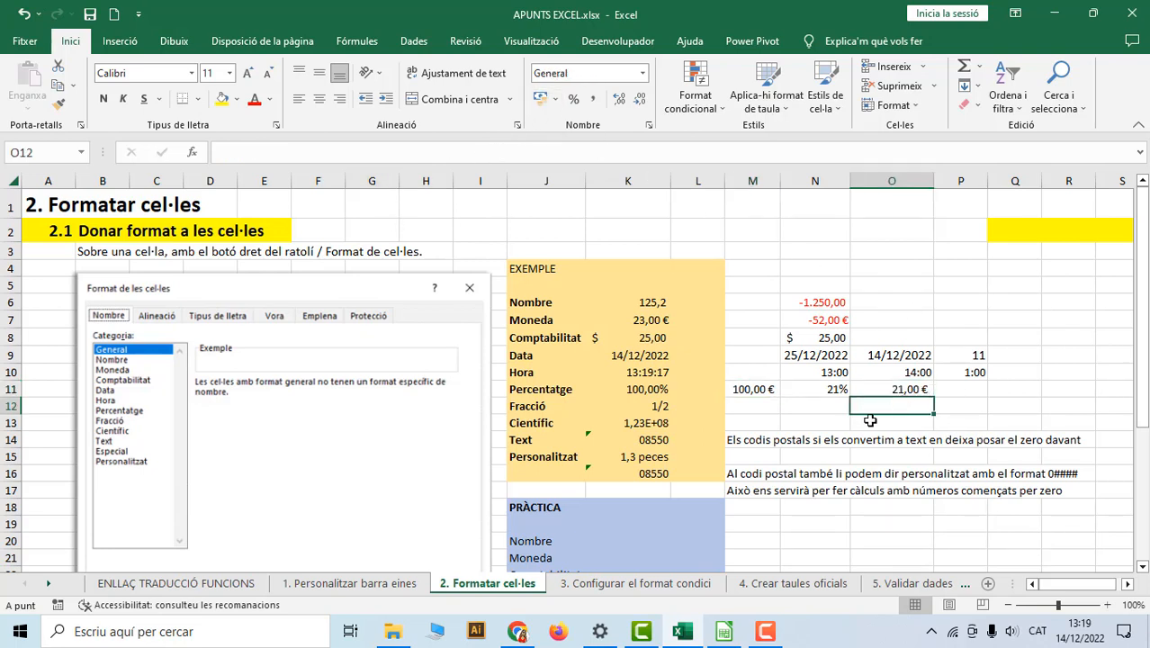
Inspect the base amount in M11, the percentage in N11 and the formula in O11.
left_click(841, 387)
left_click(745, 389)
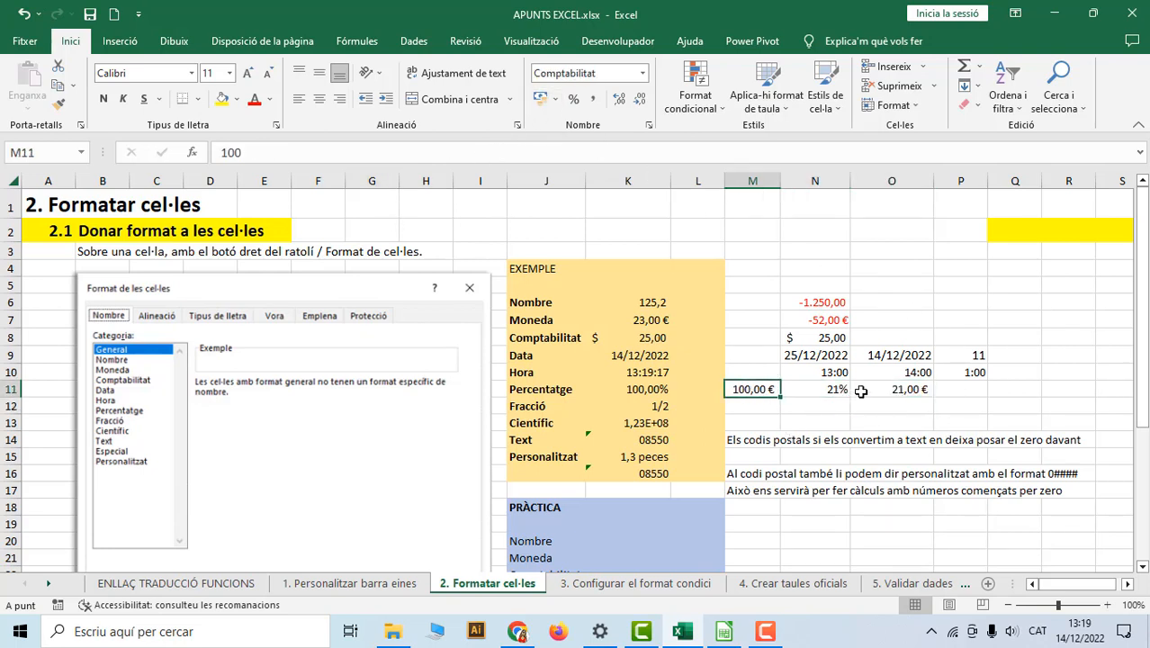
left_click(925, 393)
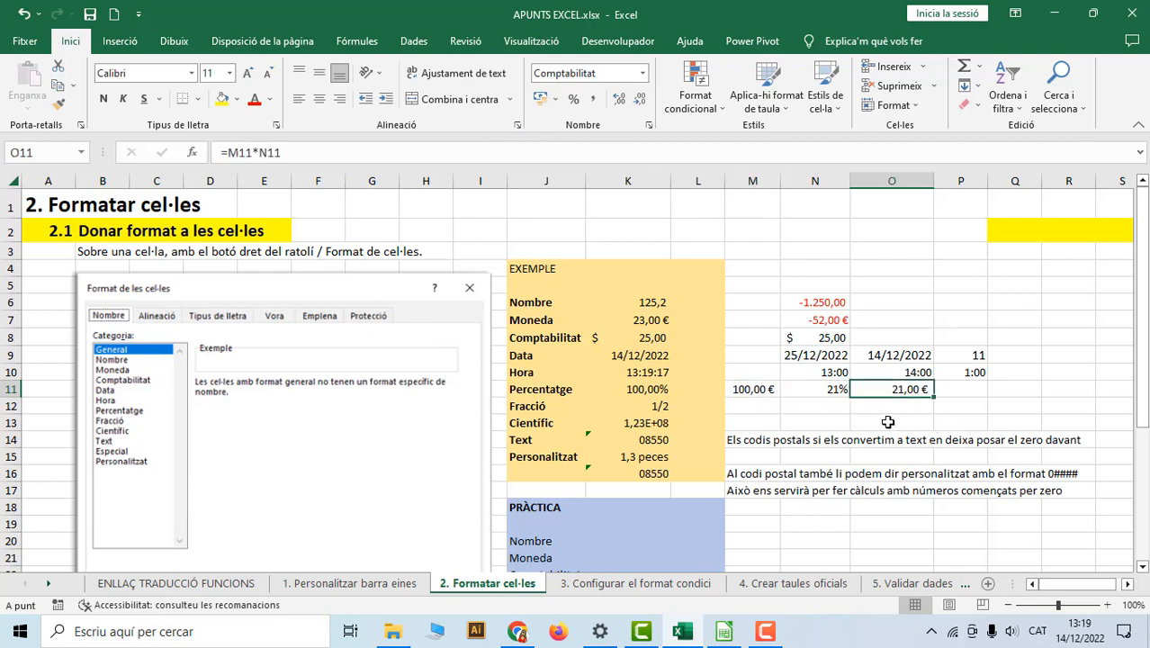
left_click(822, 392)
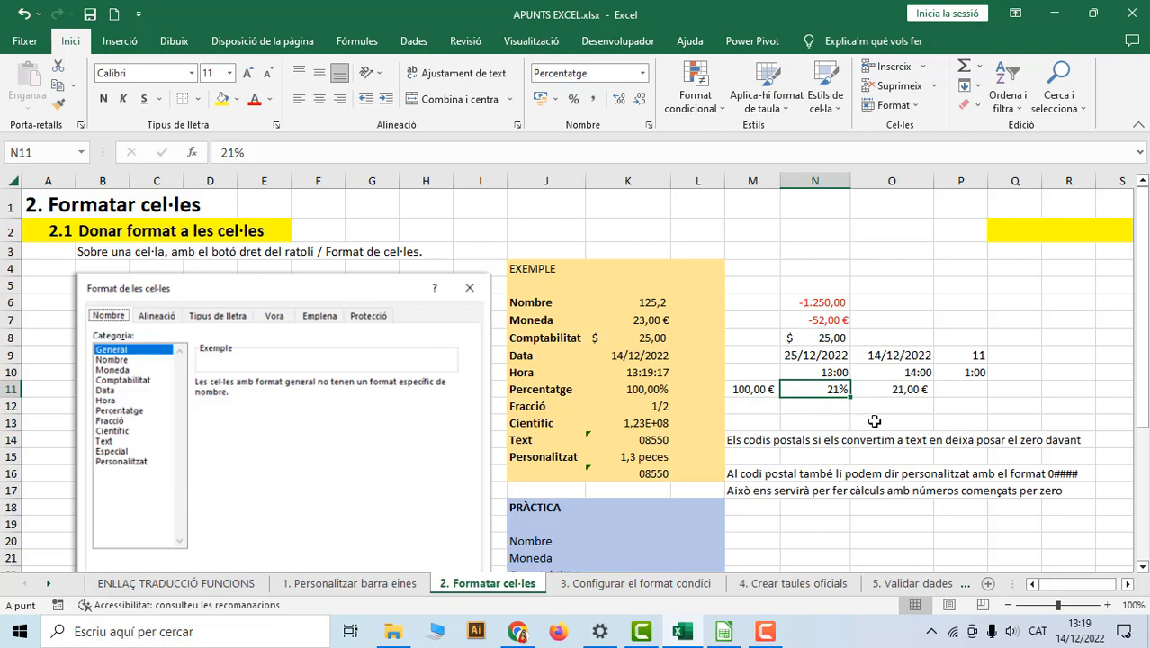
left_click(757, 393)
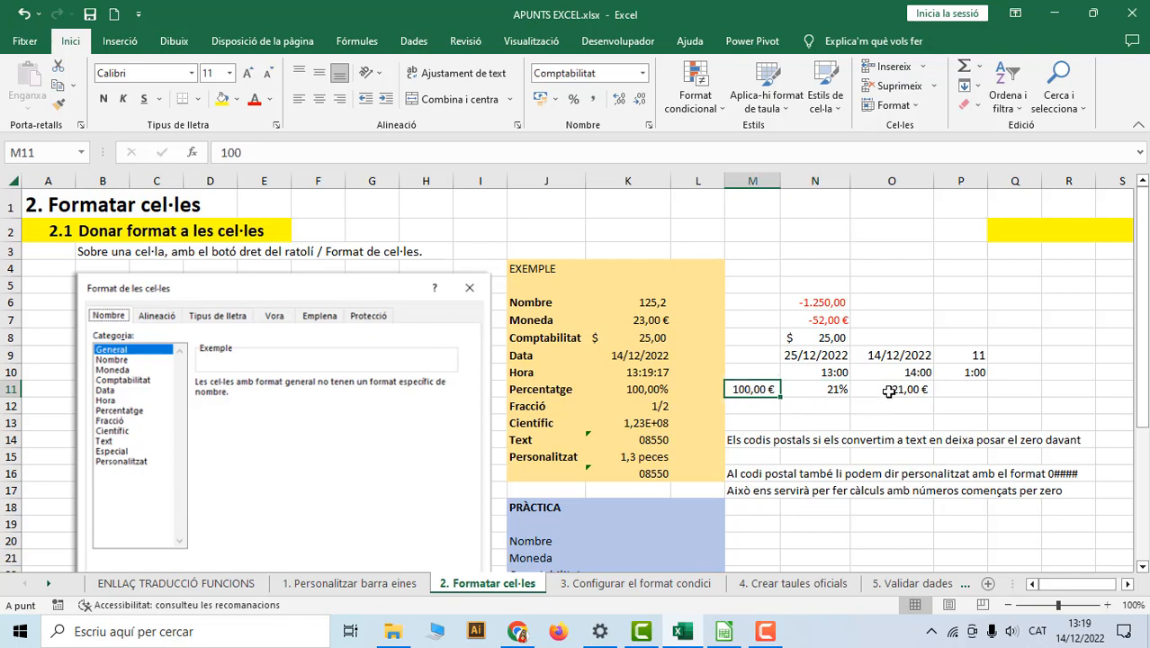
left_click(841, 389)
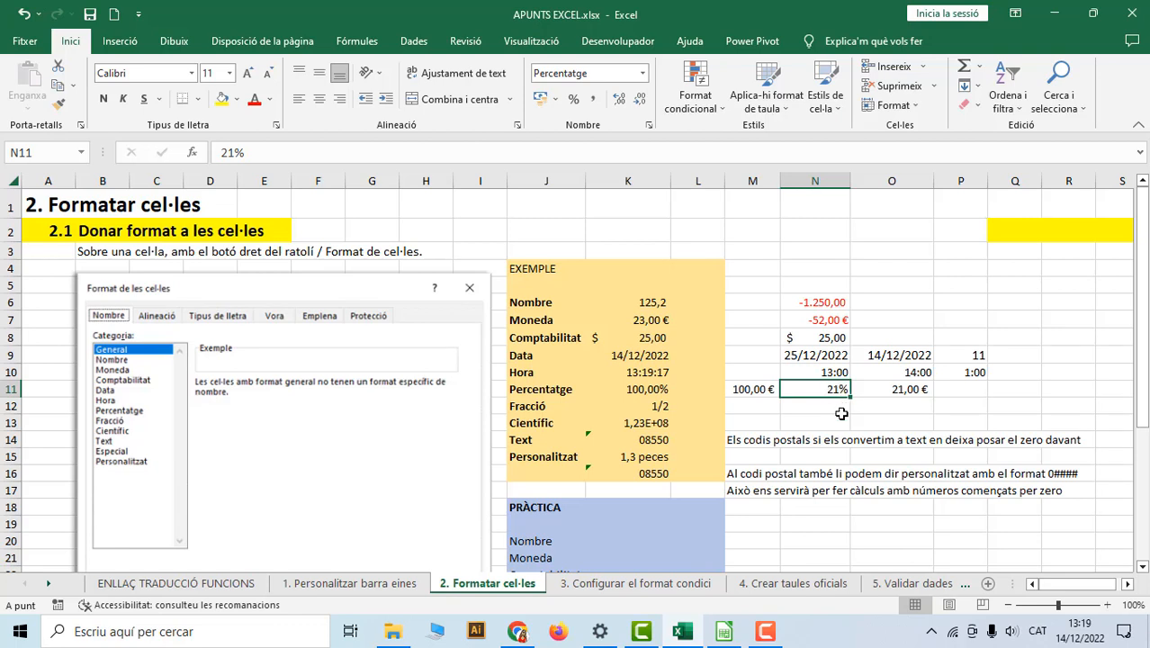
Enter 0,5 in cell N12, on the Fracció example row.
left_click(529, 408)
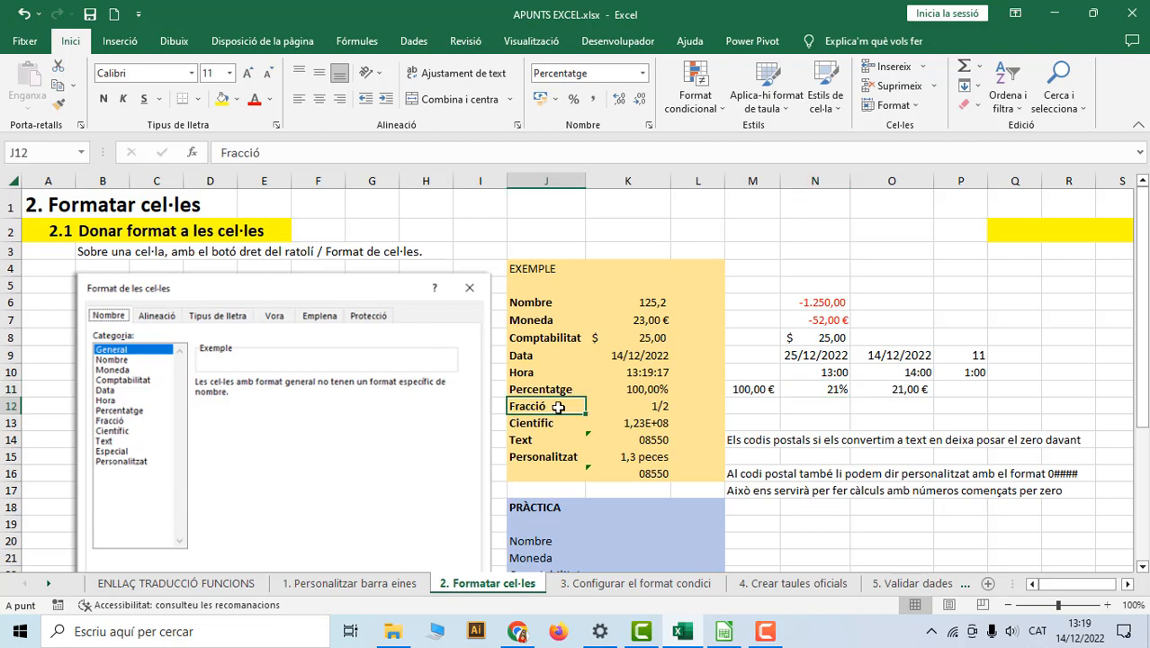
left_click(659, 406)
left_click(759, 411)
left_click(832, 411)
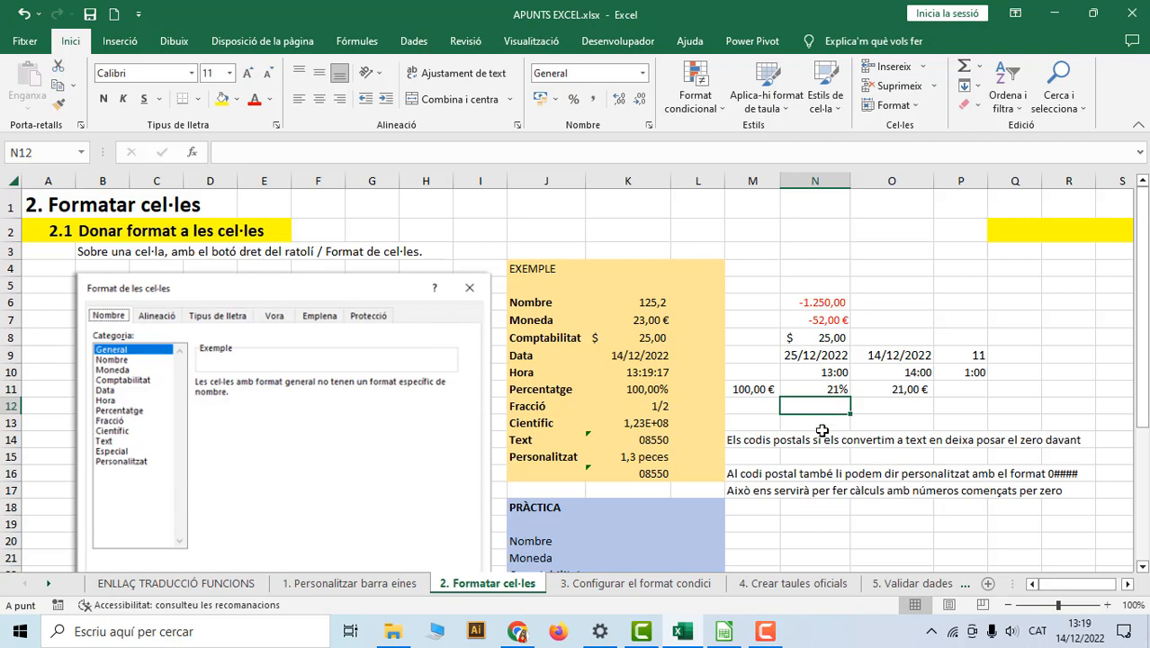
type("0,5")
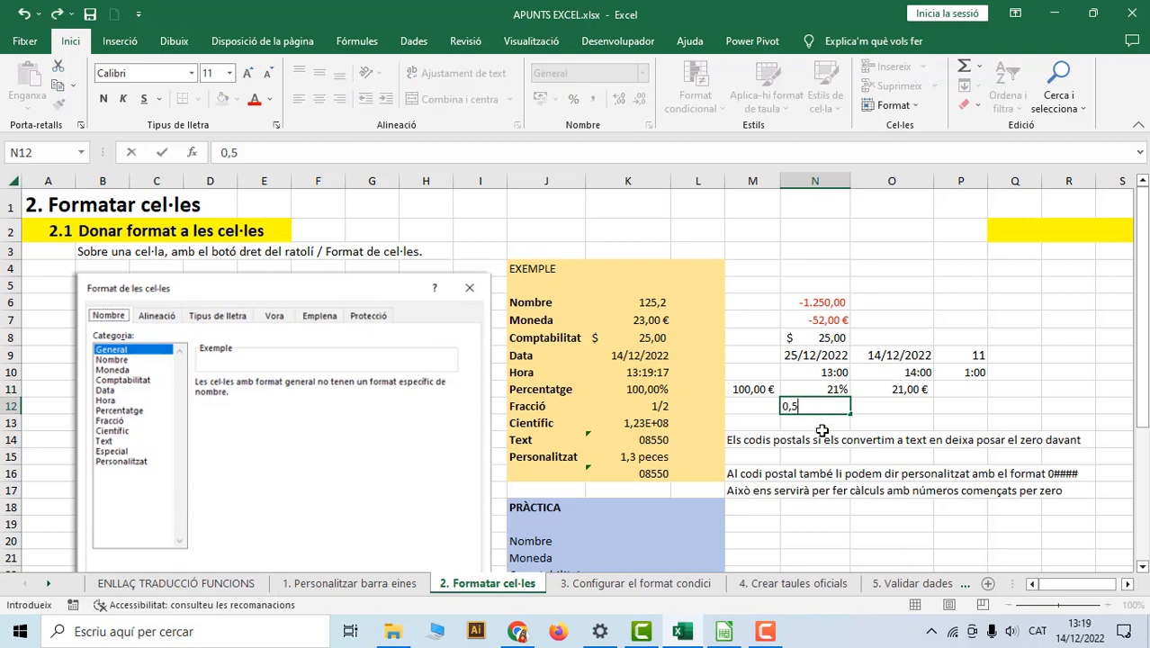
key("Return")
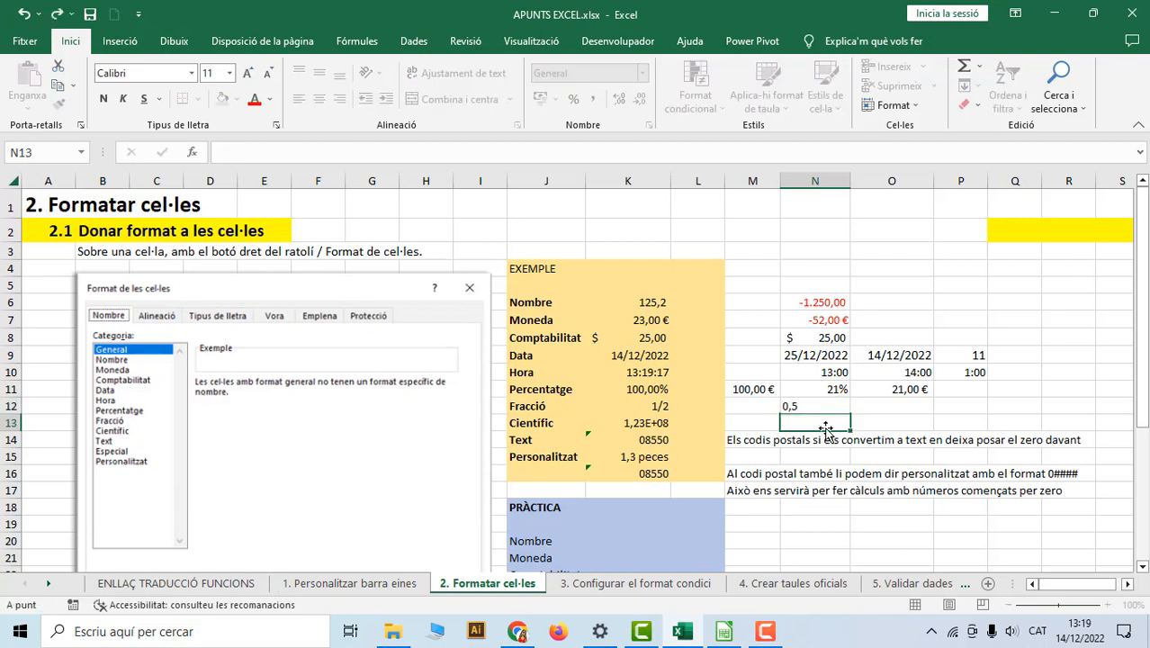
key("Up")
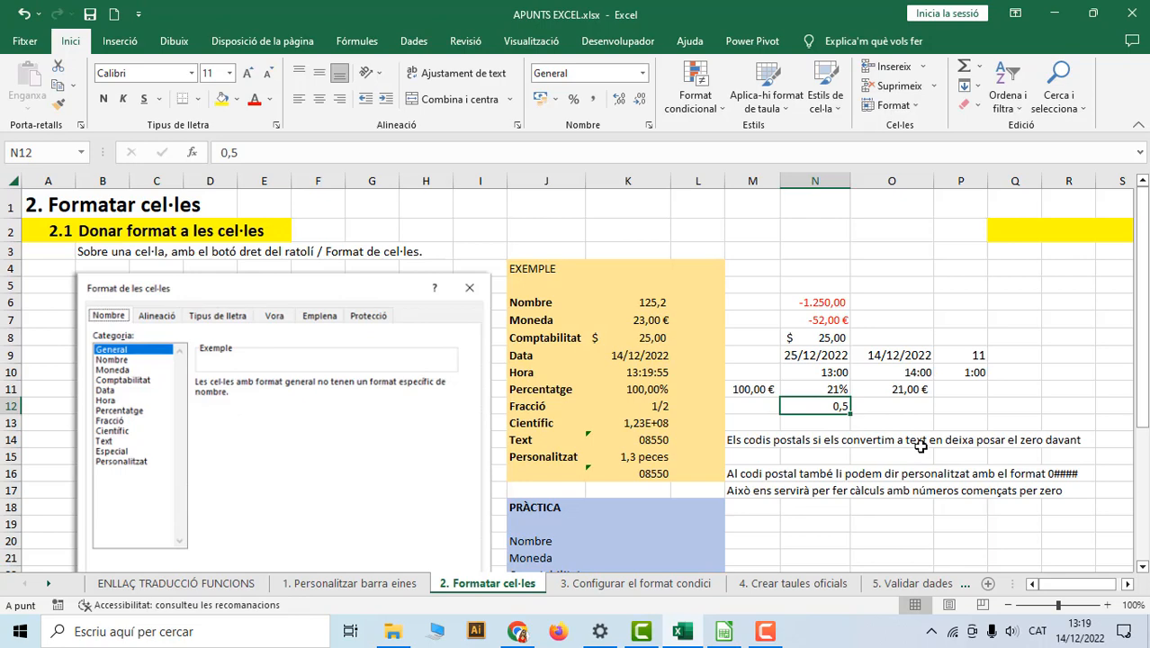
Format cell N12 as Fracció with the type Com a mitjos (1/2).
right_click(812, 407)
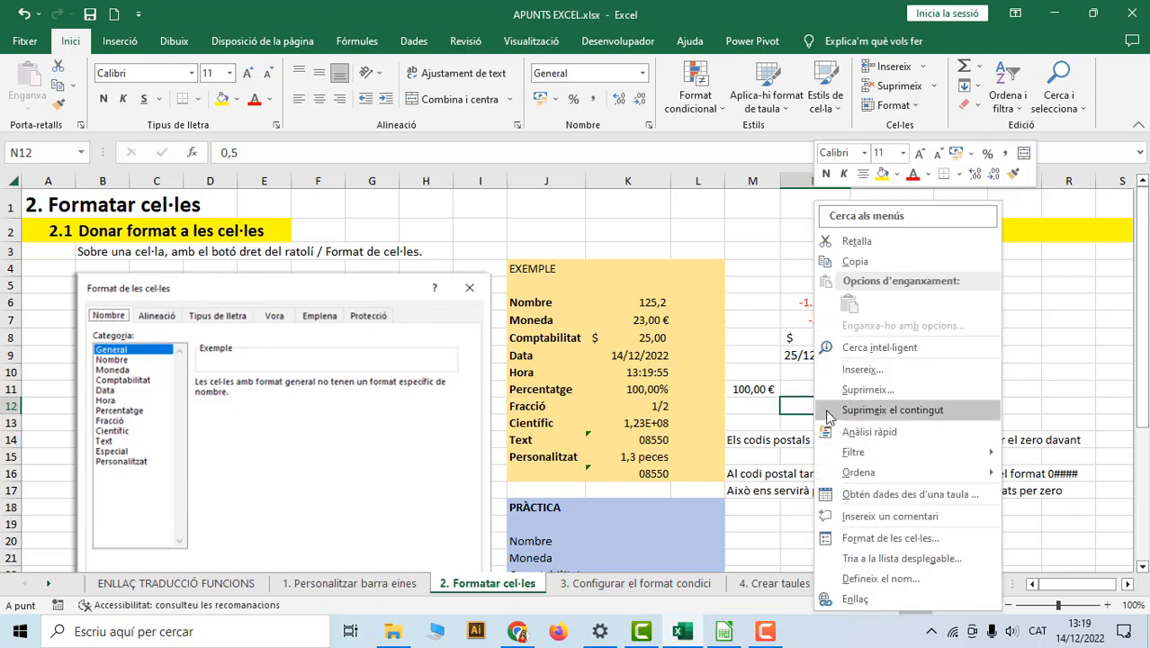
left_click(889, 540)
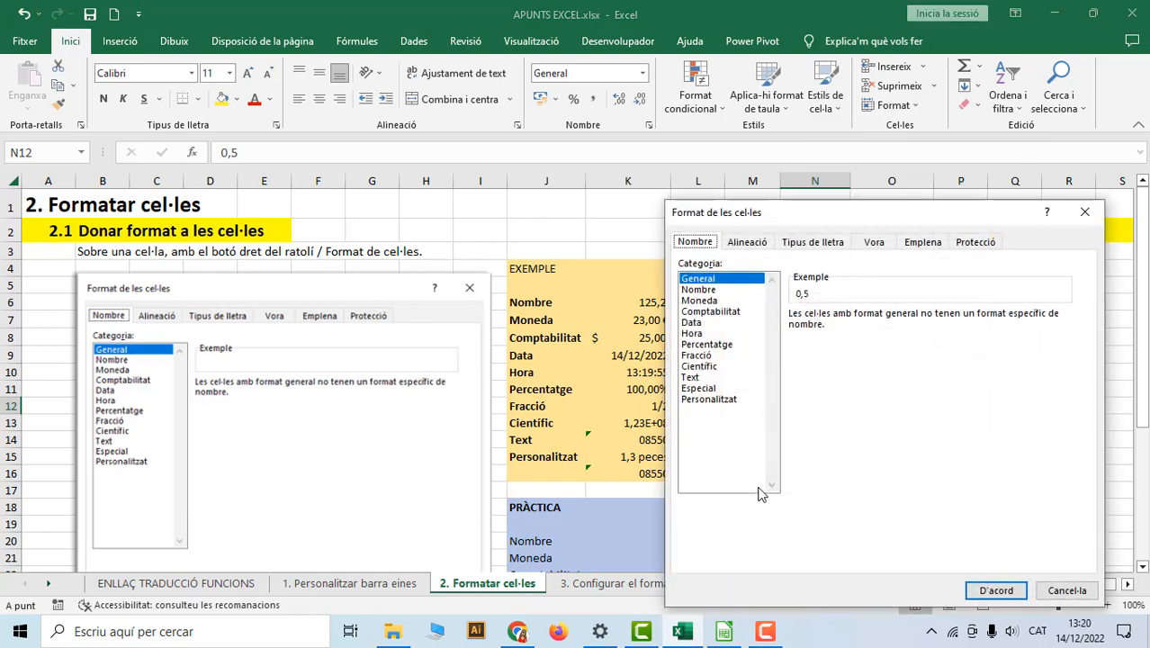
left_click(717, 357)
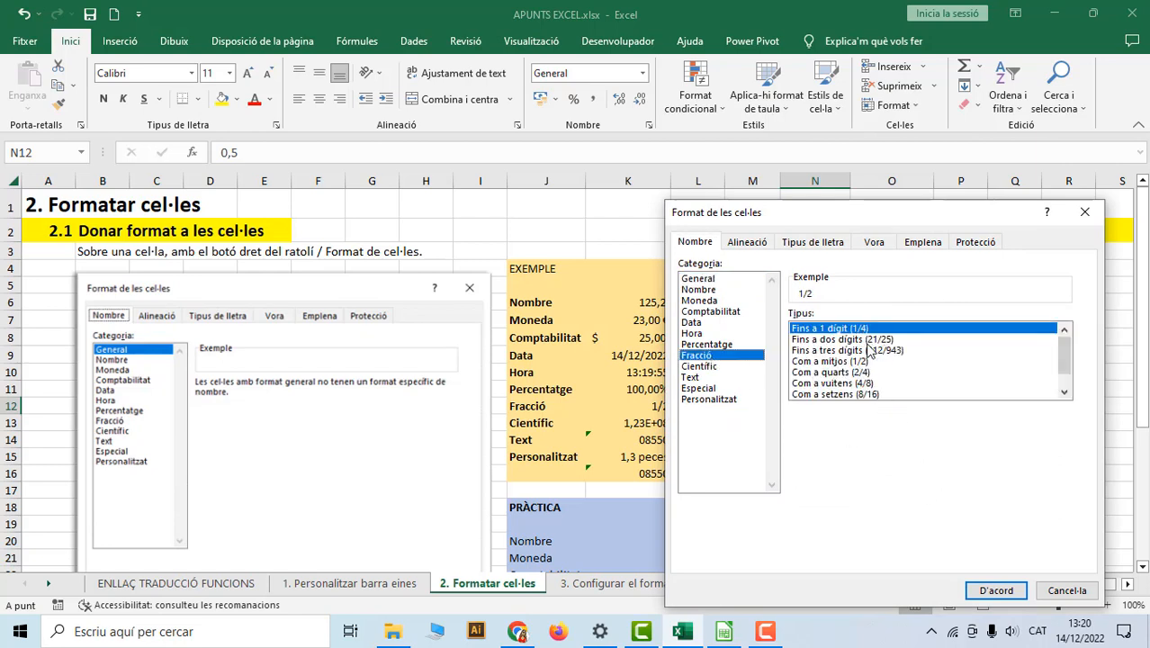
left_click(866, 361)
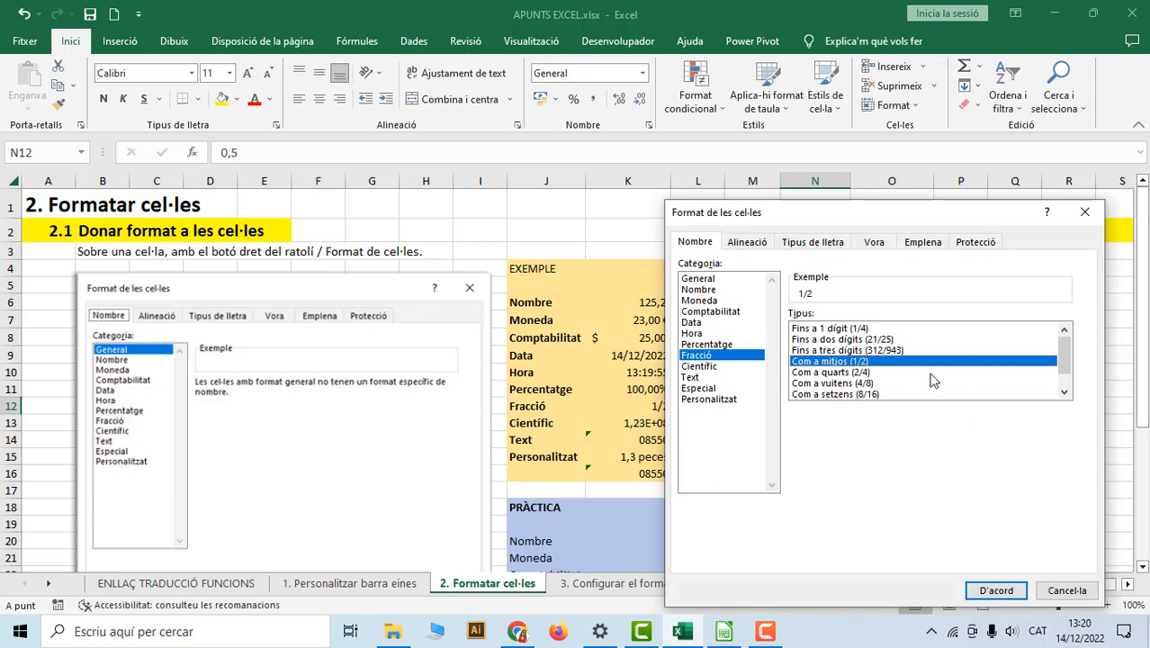
left_click(1008, 593)
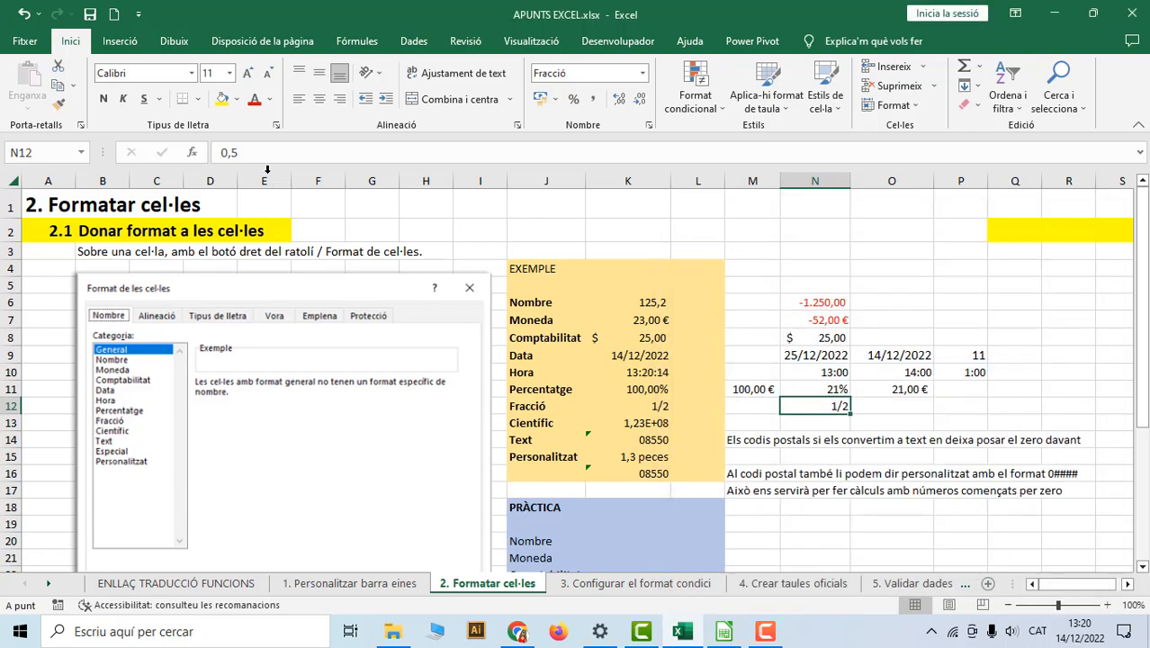
Replace the value in cell N12, on the Fracció row, with 2,5.
key("ctrl+z")
type("2")
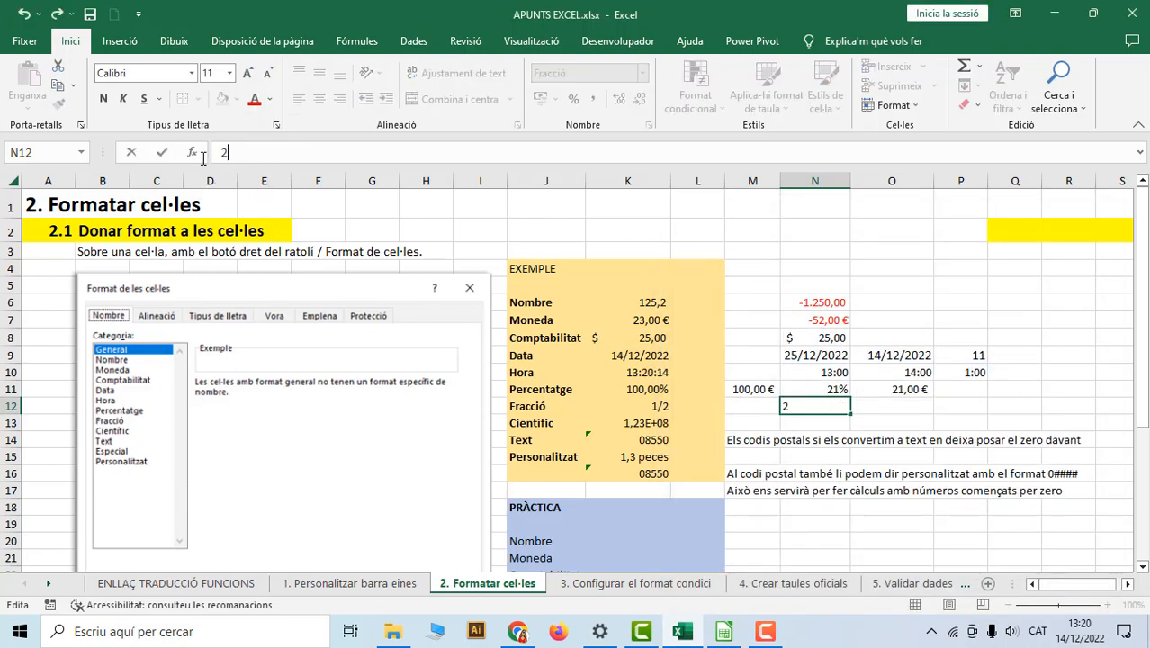
type(",5")
key("Return")
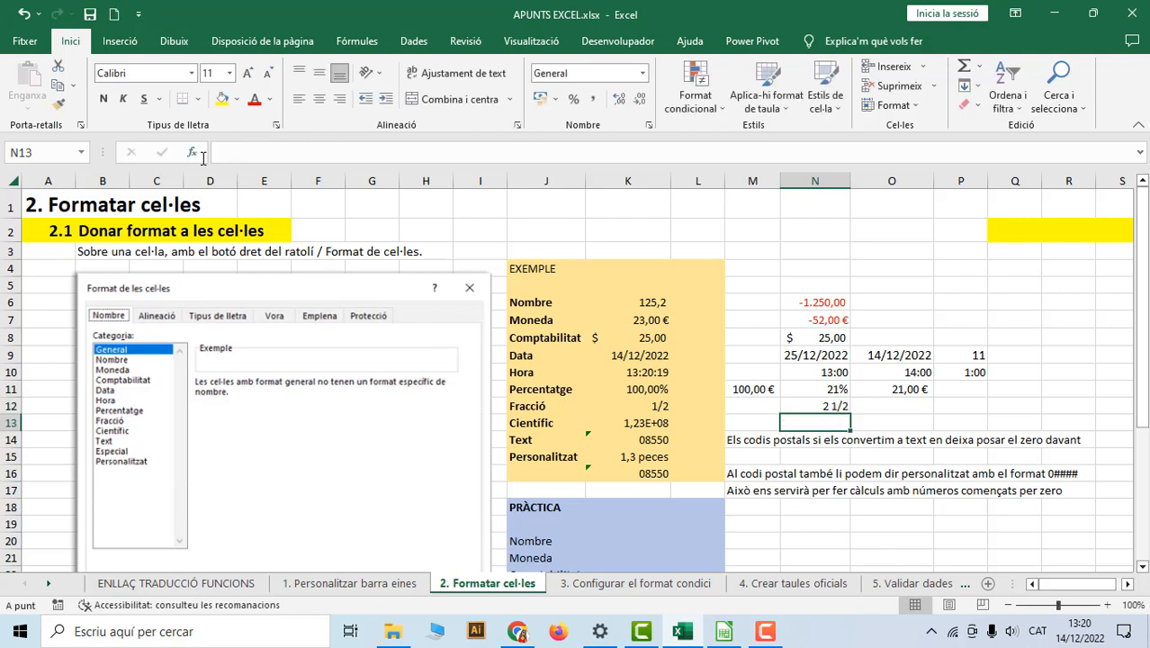
left_click(829, 405)
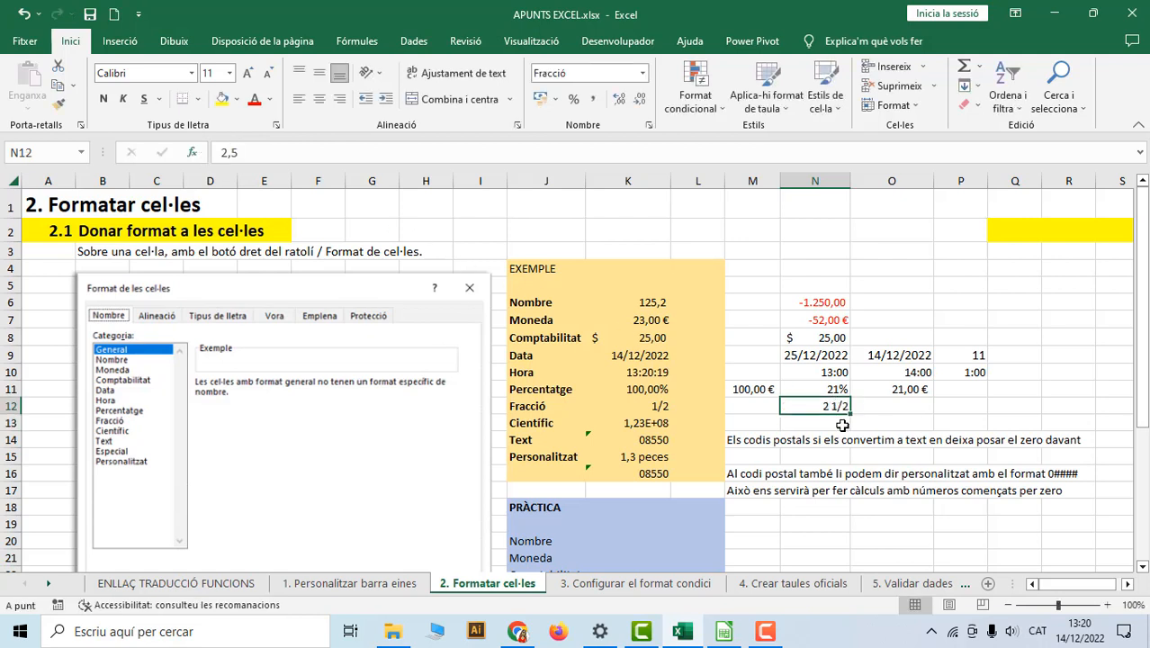
Check the Científic example in K13 and enter 123456789 in cell N13.
left_click(637, 425)
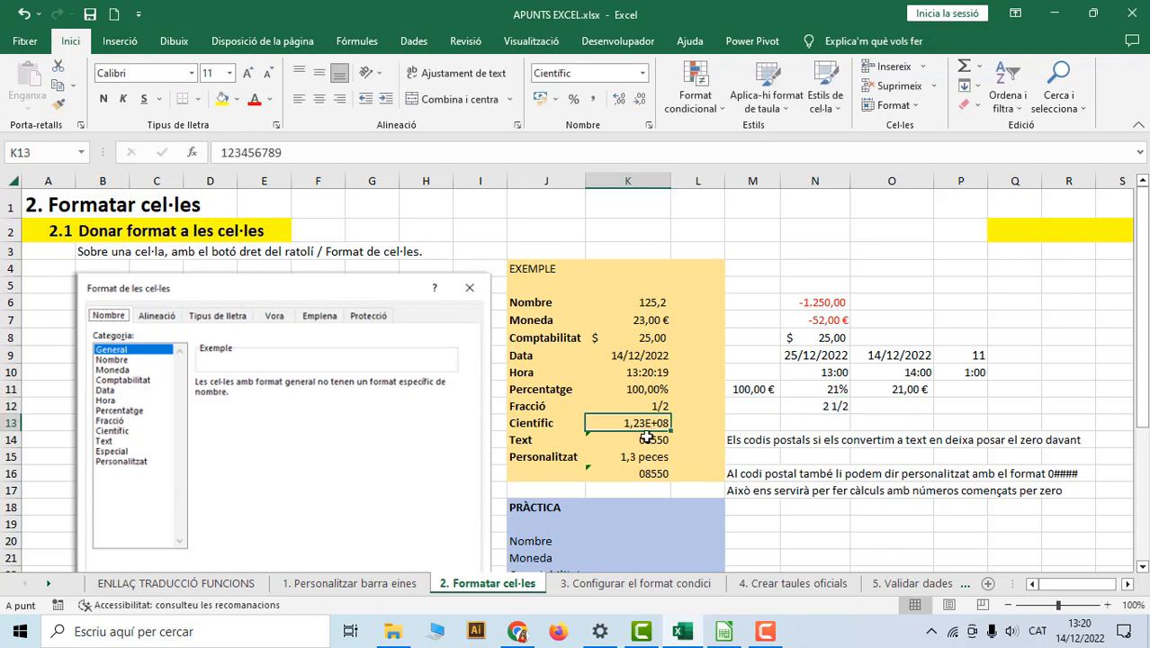
left_click(797, 426)
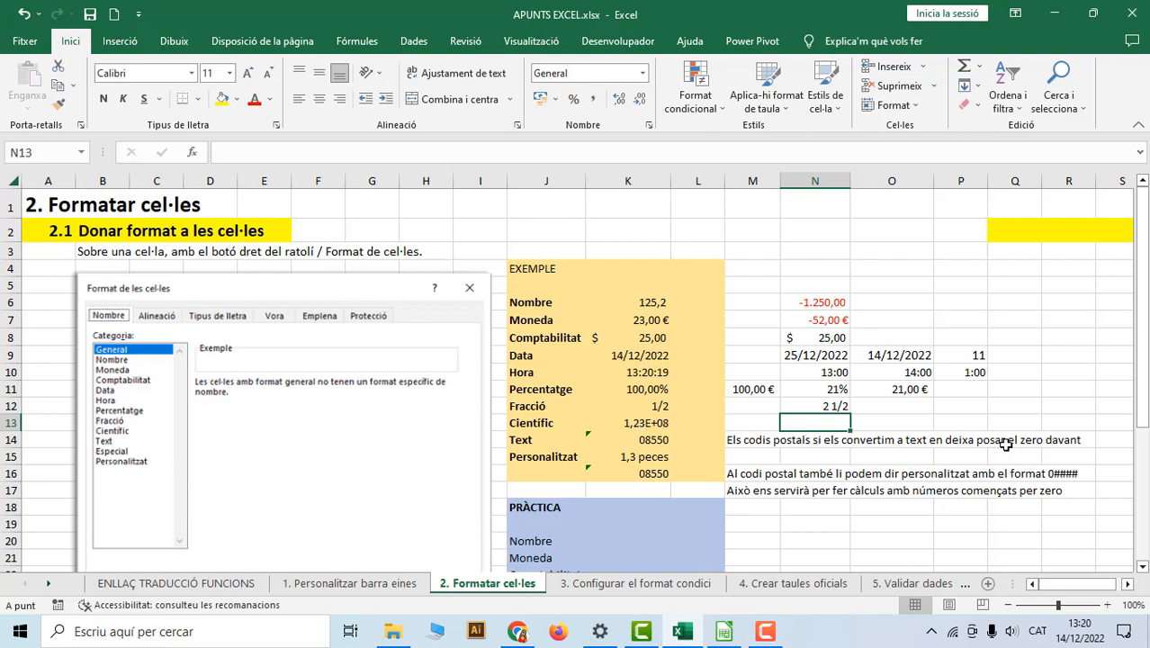
type("12345678")
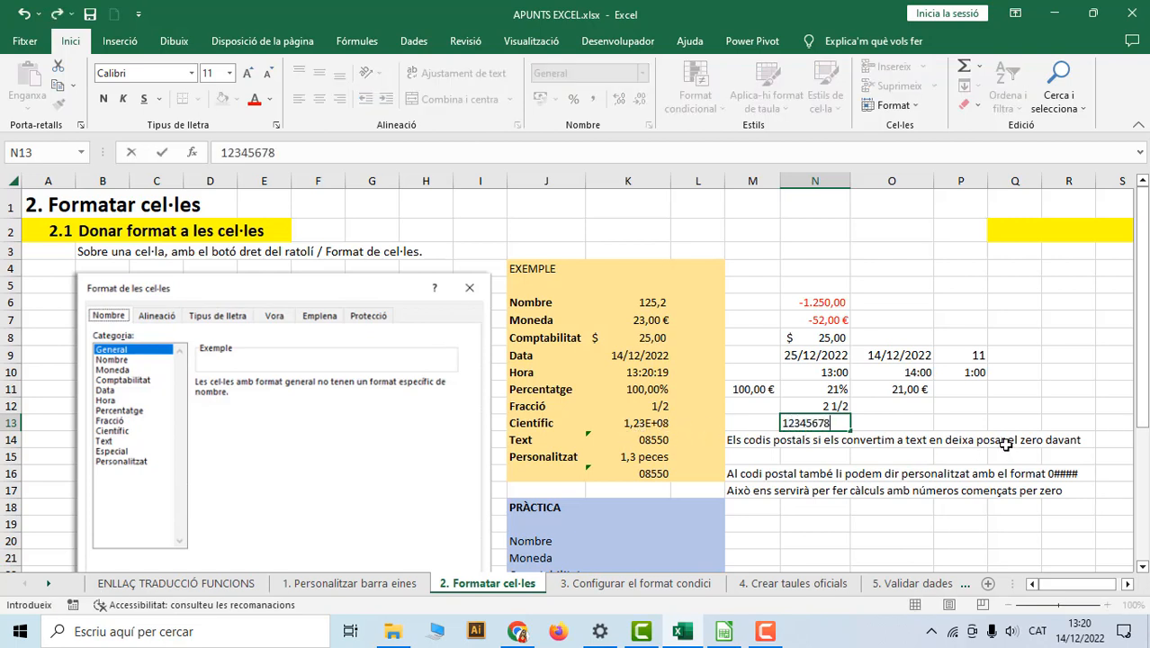
type("9")
left_click(954, 416)
left_click(829, 422)
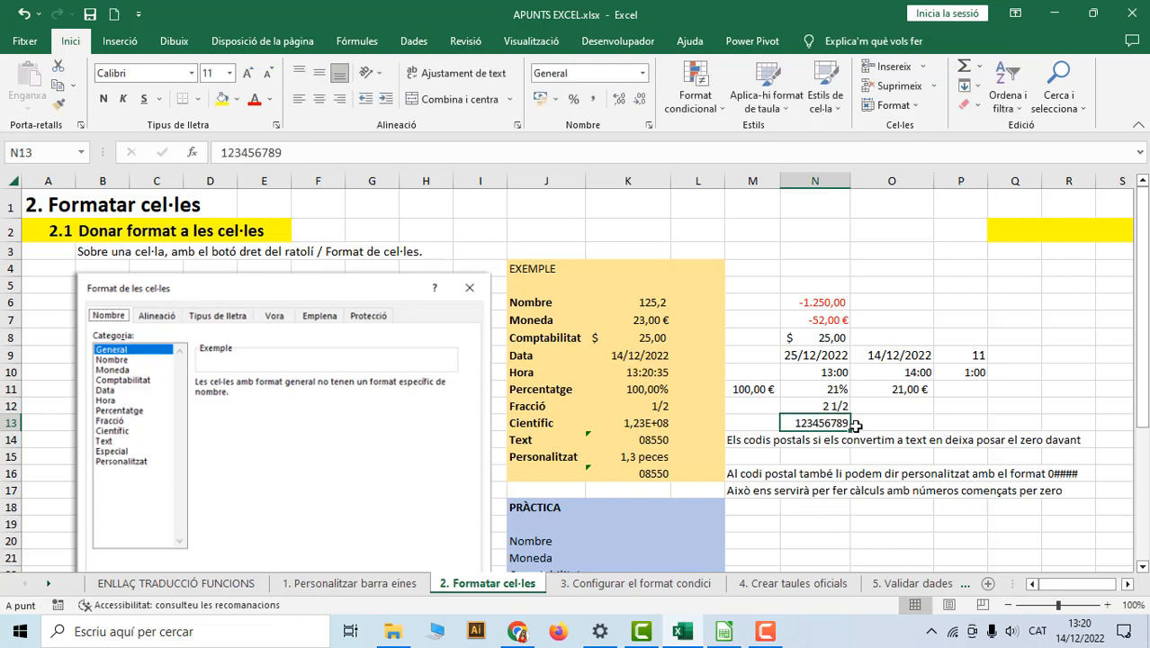
Format cell N13 as Científic with 2 decimal places.
right_click(829, 422)
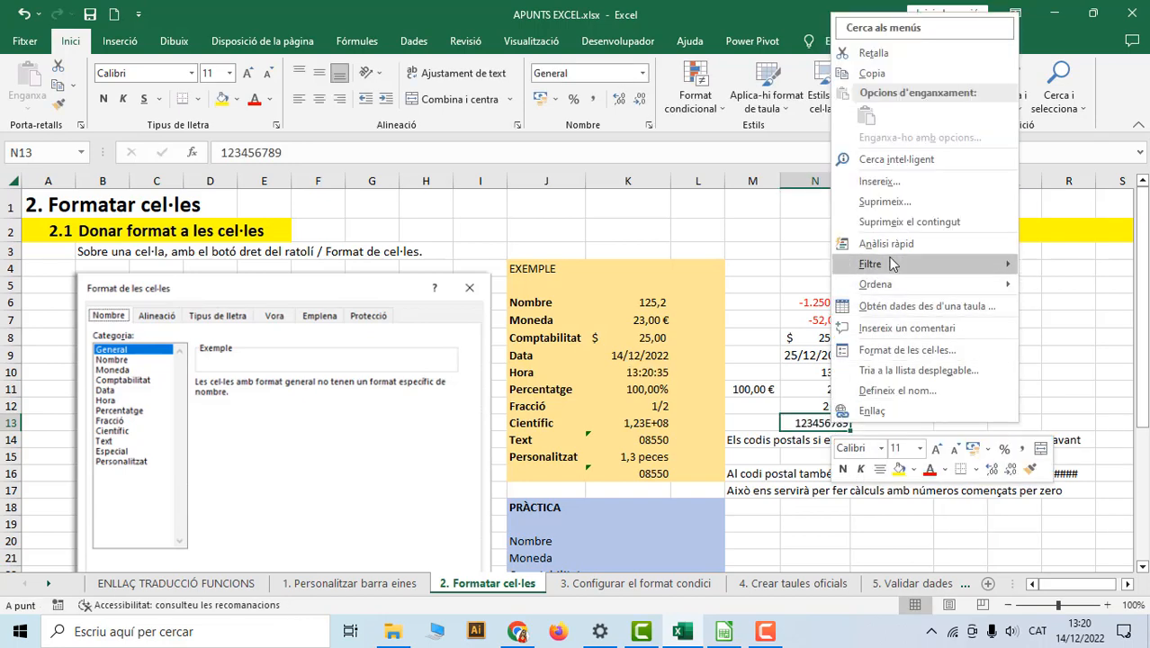
left_click(898, 350)
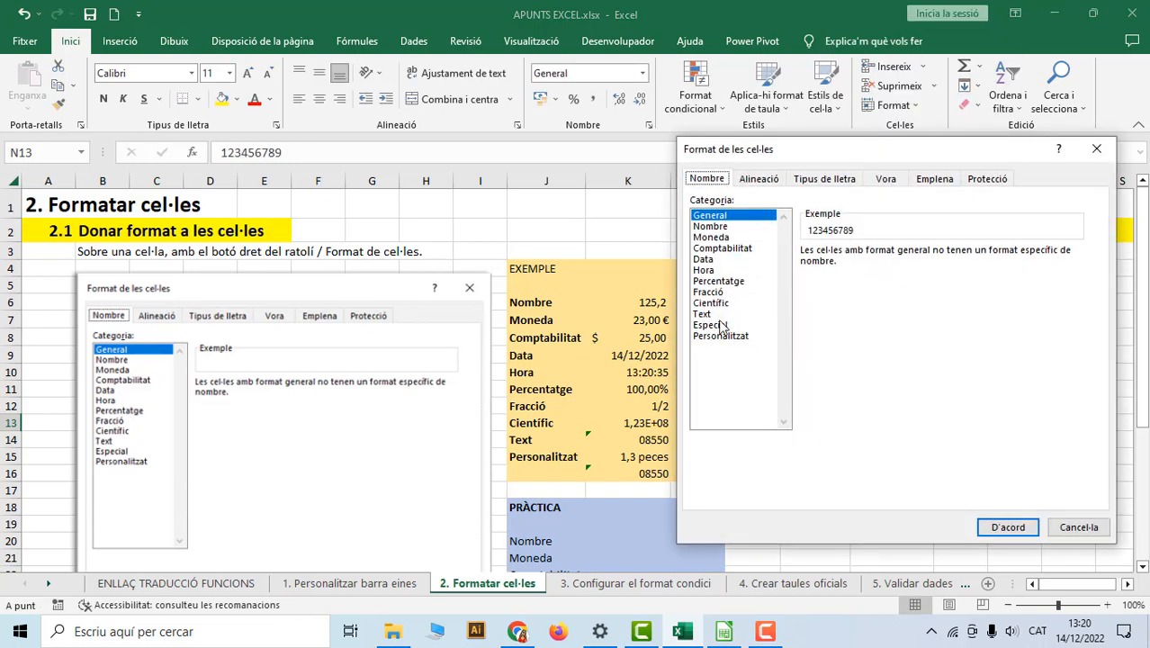
left_click(716, 303)
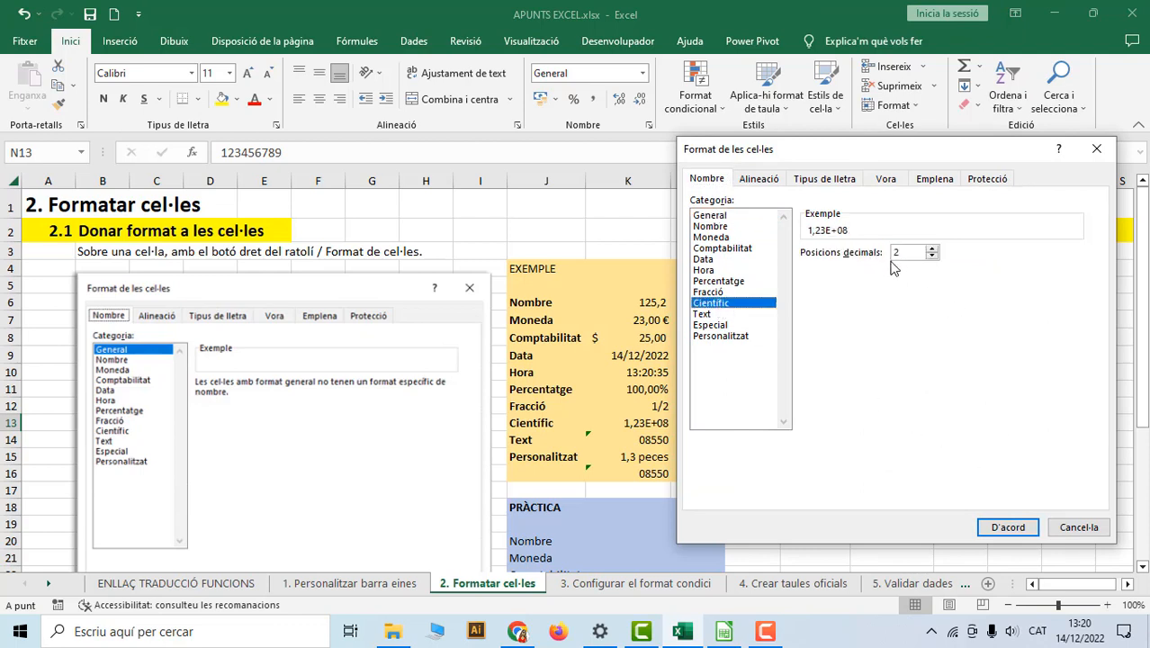
left_click(932, 257)
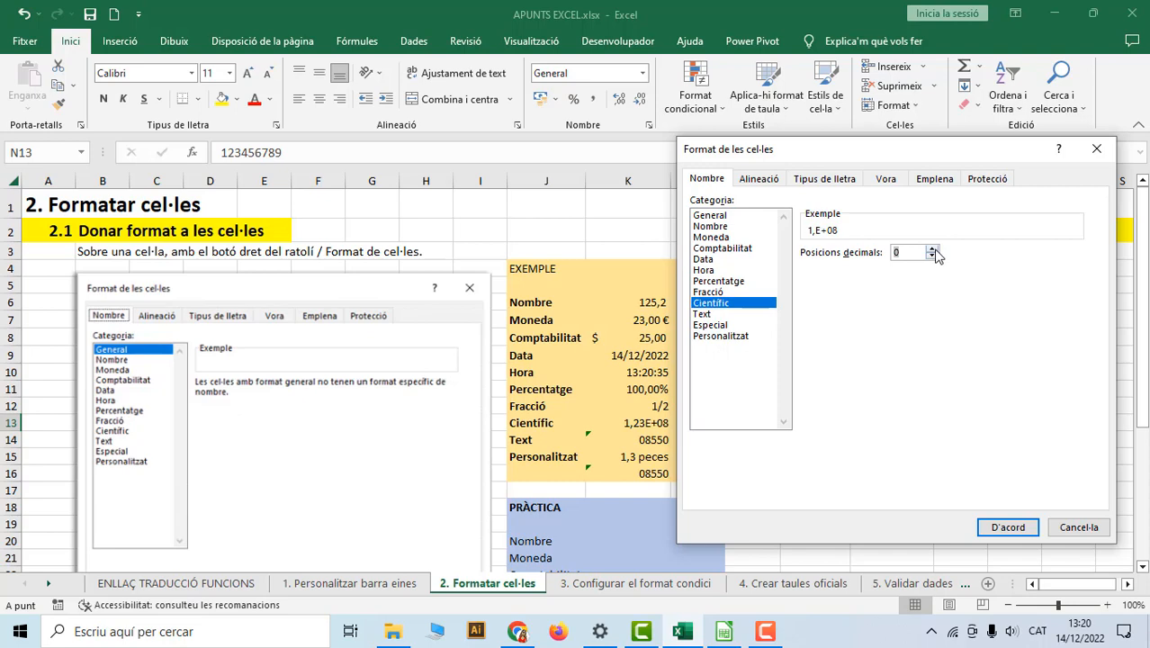
left_click(933, 250)
left_click(932, 250)
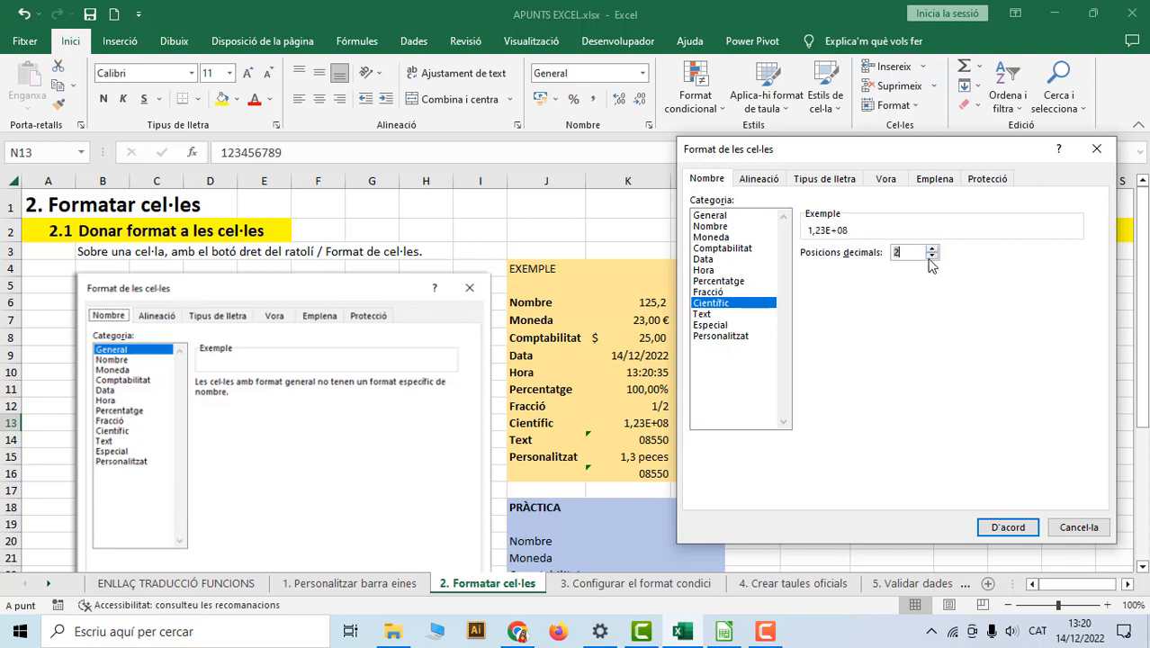
left_click(1009, 527)
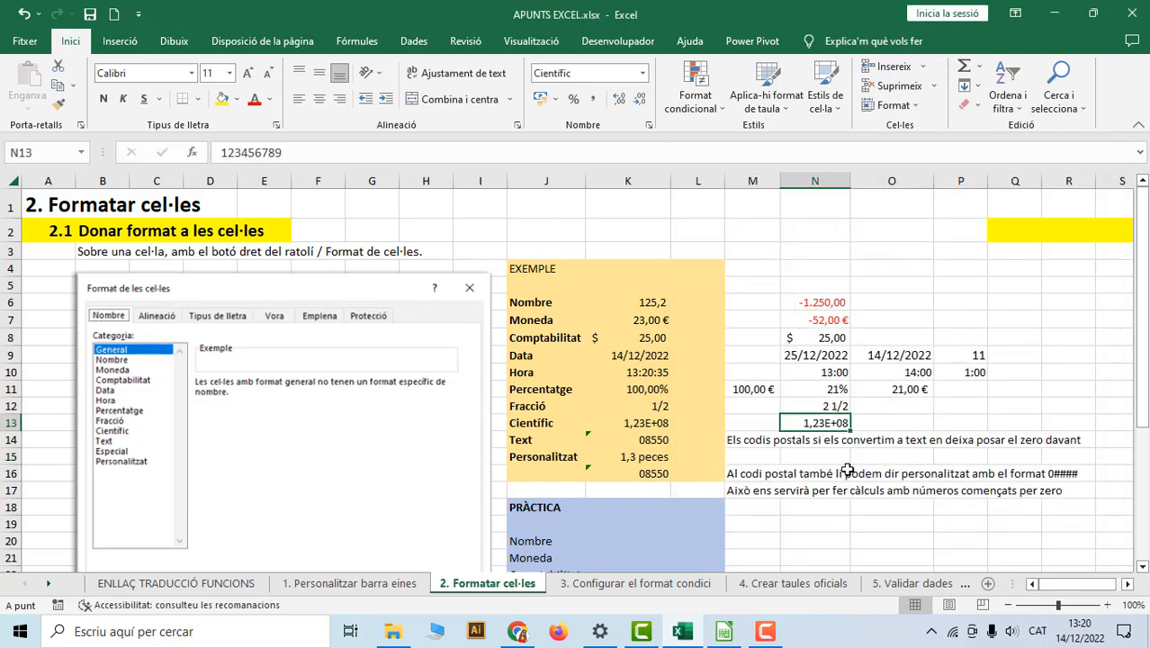
Delete the postal code note in M14 and check the Text example in K14.
left_click(748, 441)
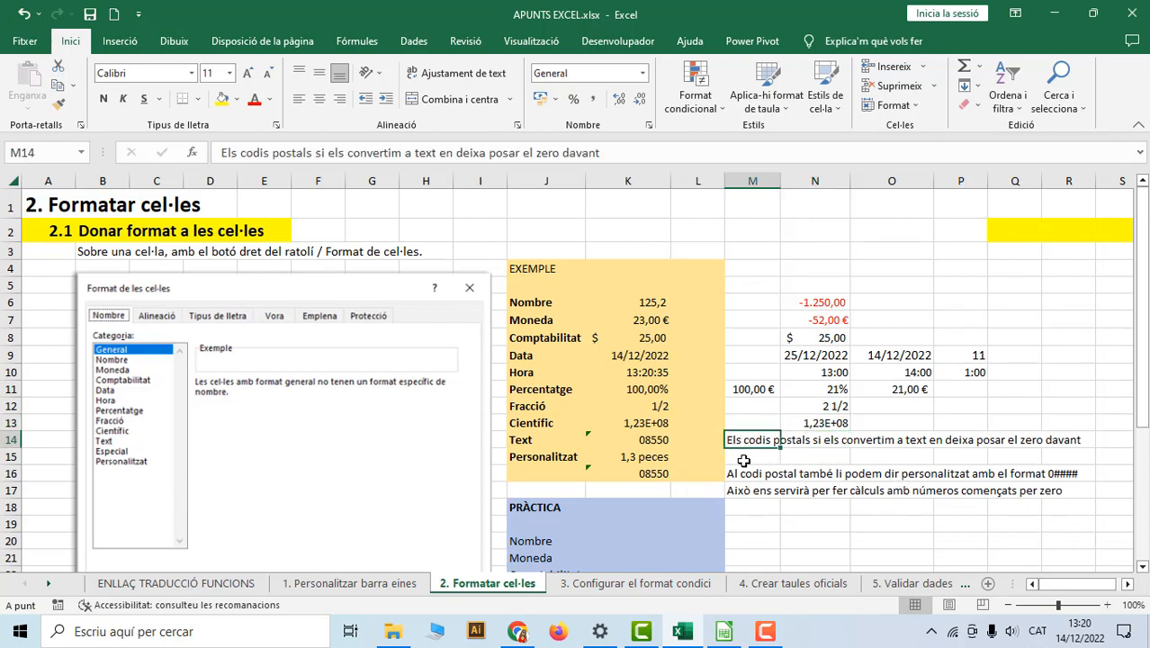
key("Delete")
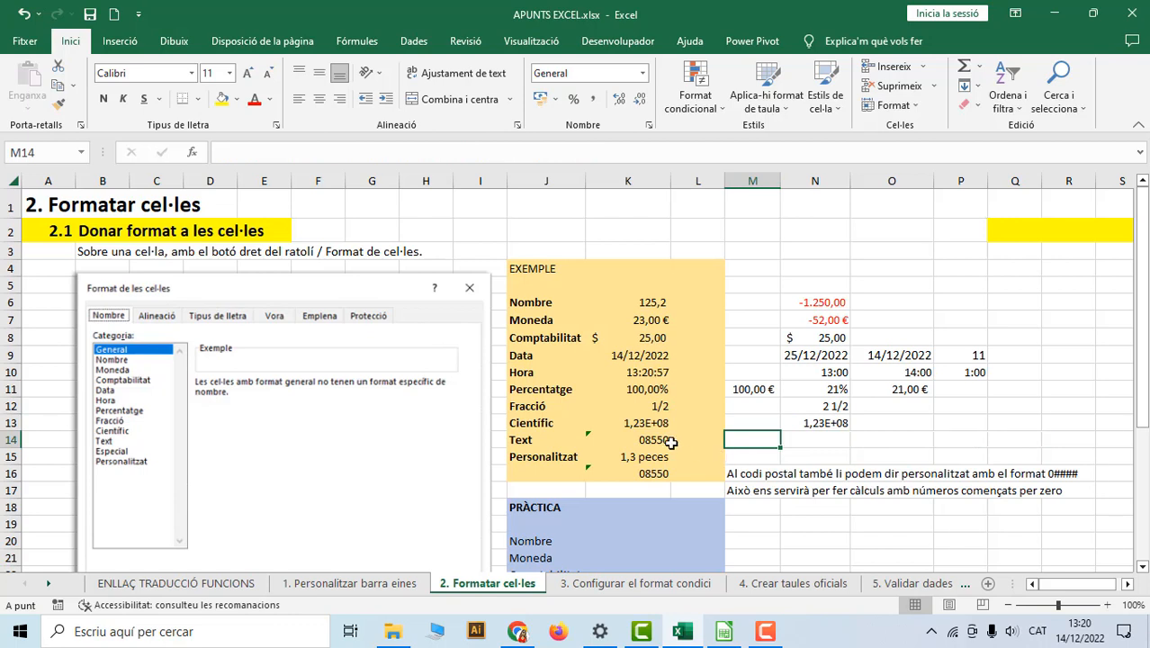
left_click(657, 441)
left_click(802, 440)
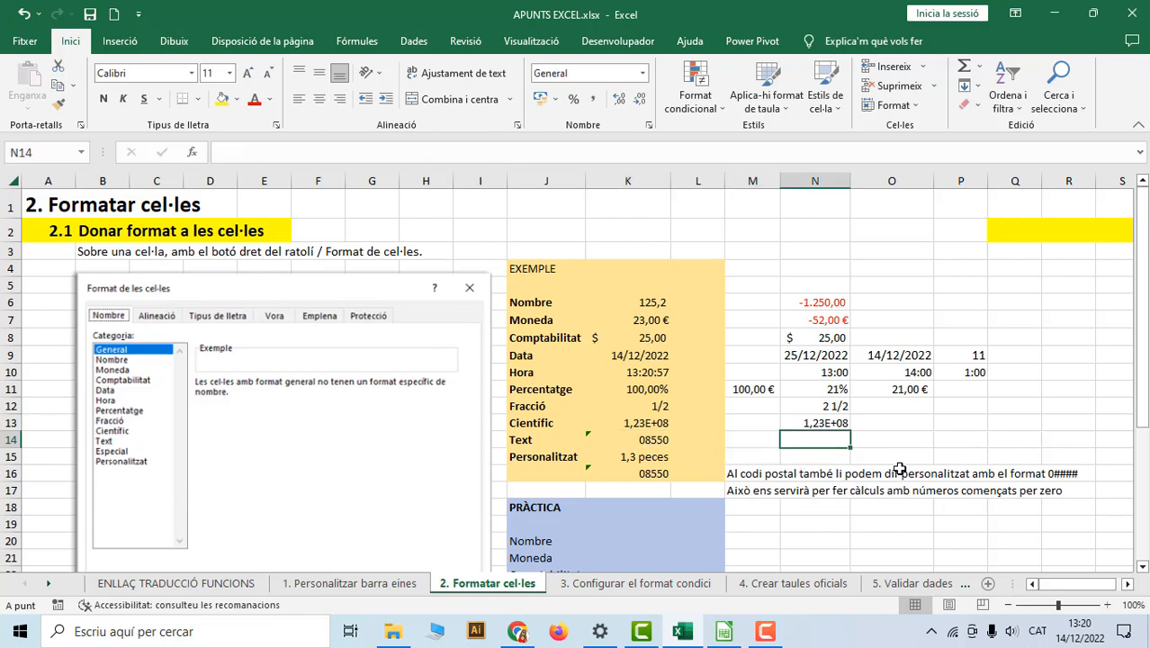
left_click(665, 439)
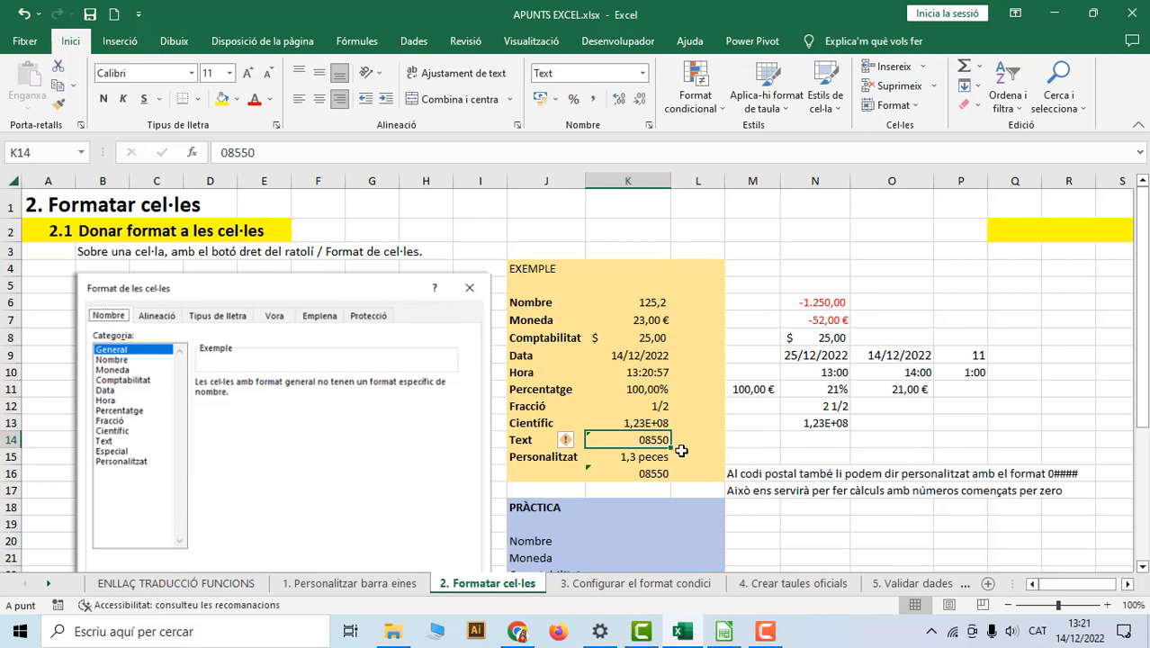
left_click(816, 440)
Widen column N so that the date in N9 fits at 110% zoom.
scroll(920, 449, "down", 2)
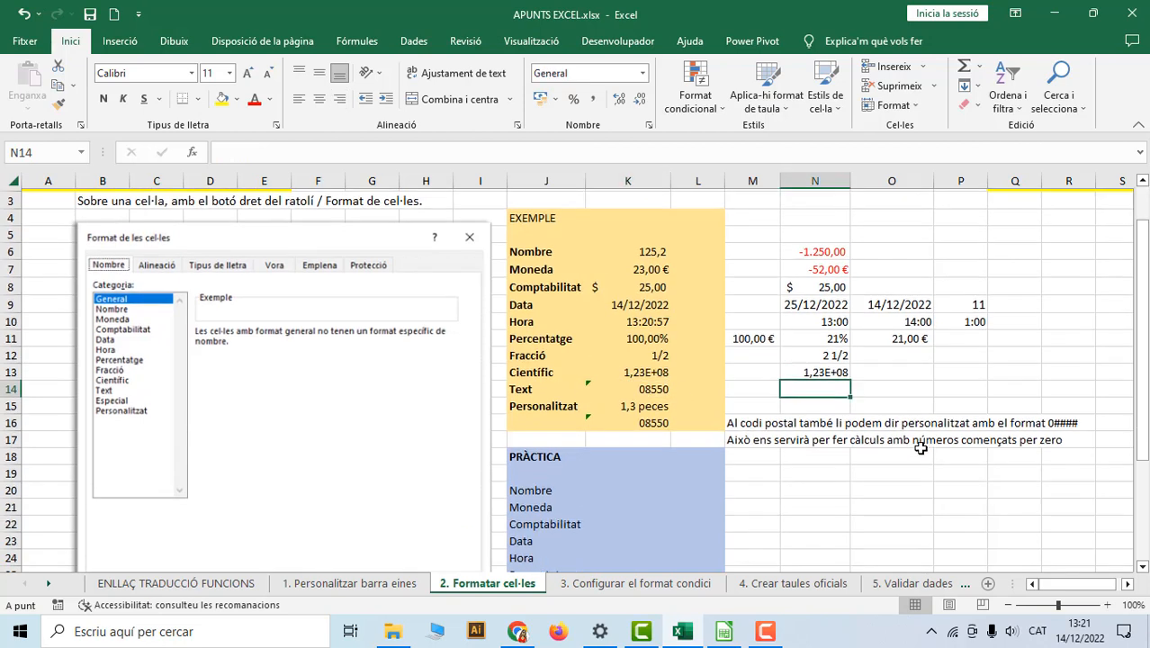
left_click(1107, 604)
scroll(1036, 485, "up", 1)
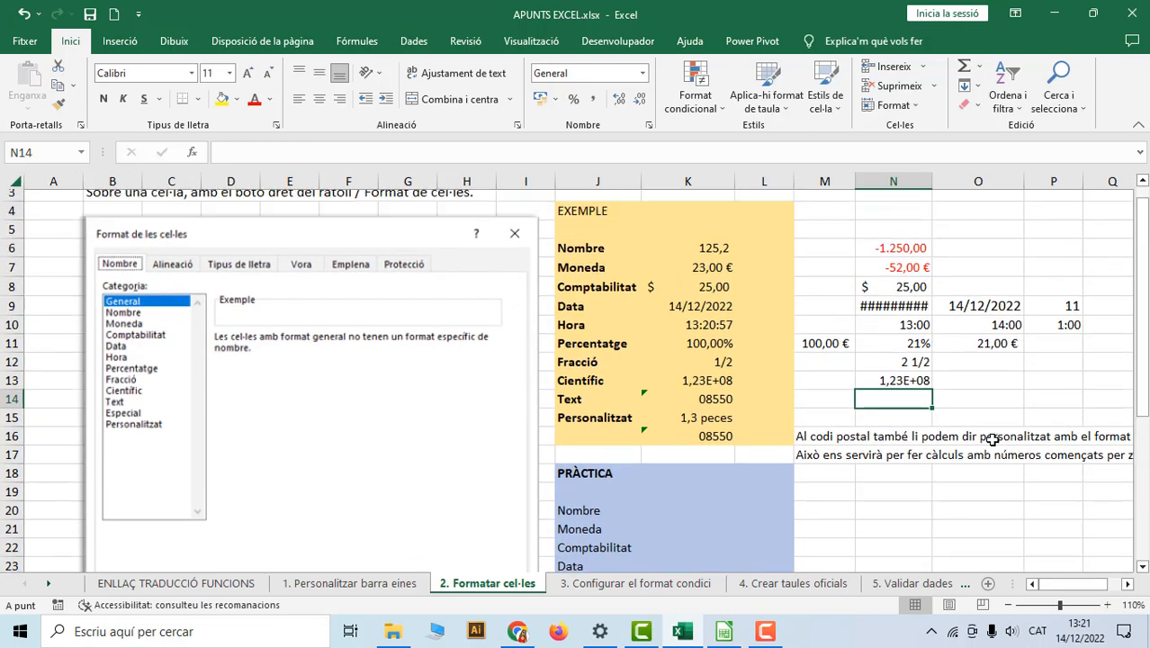
left_click_drag(934, 181, 960, 181)
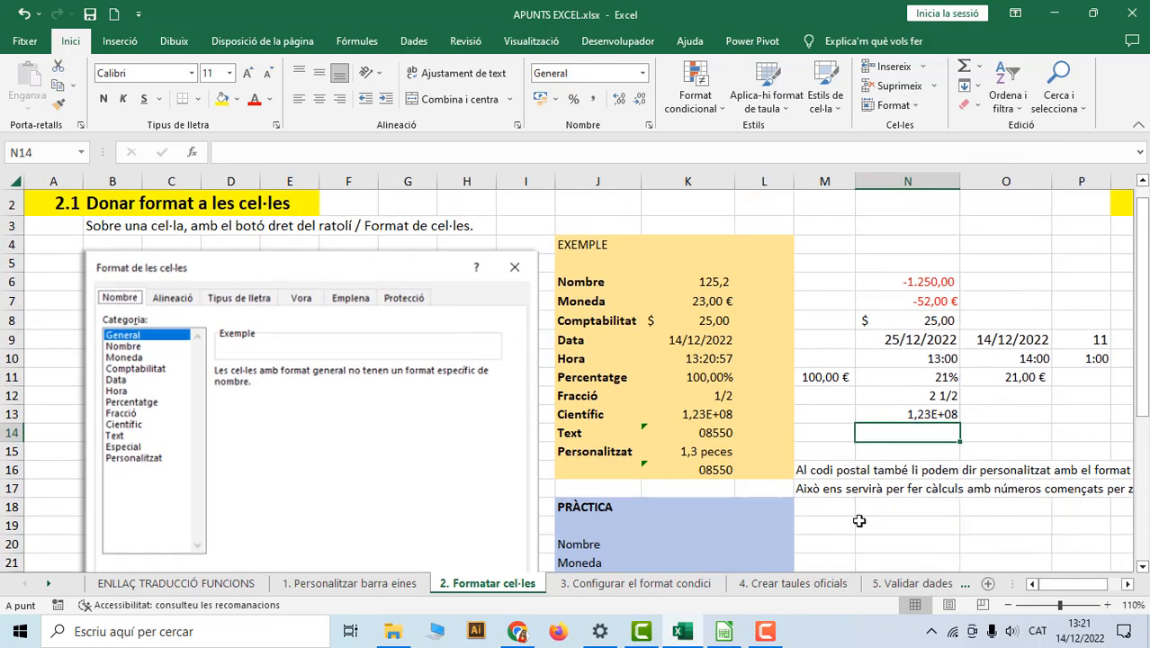
Enter the postal code 08550 in cell N14, on the Text row.
type("08550")
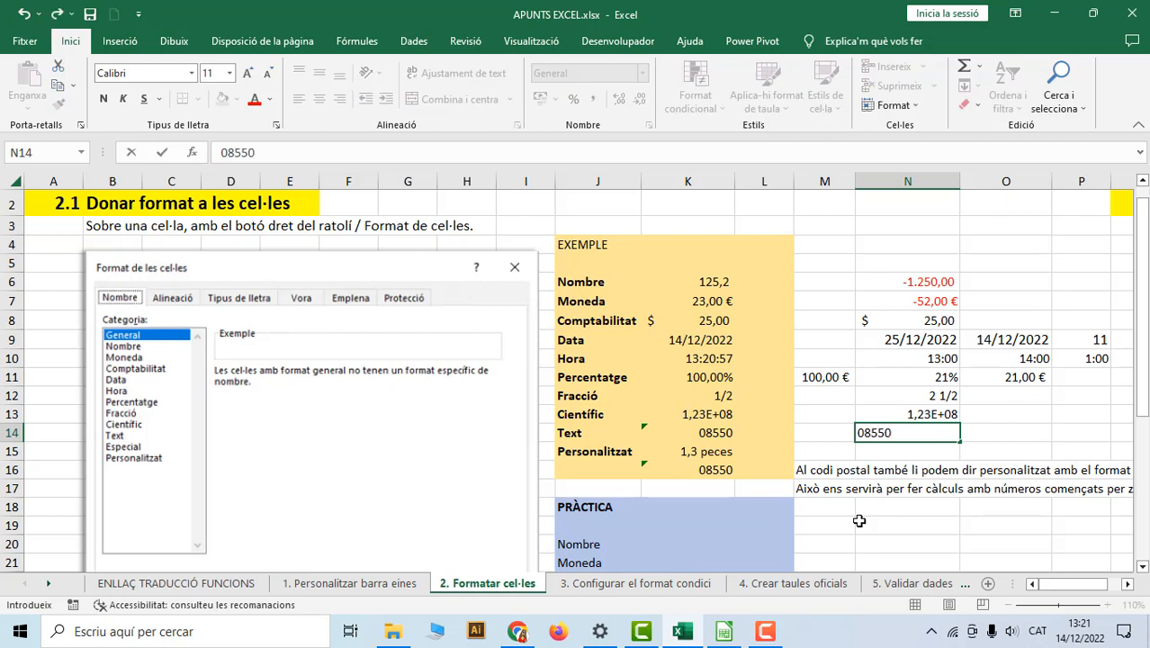
left_click(1043, 450)
left_click(940, 437)
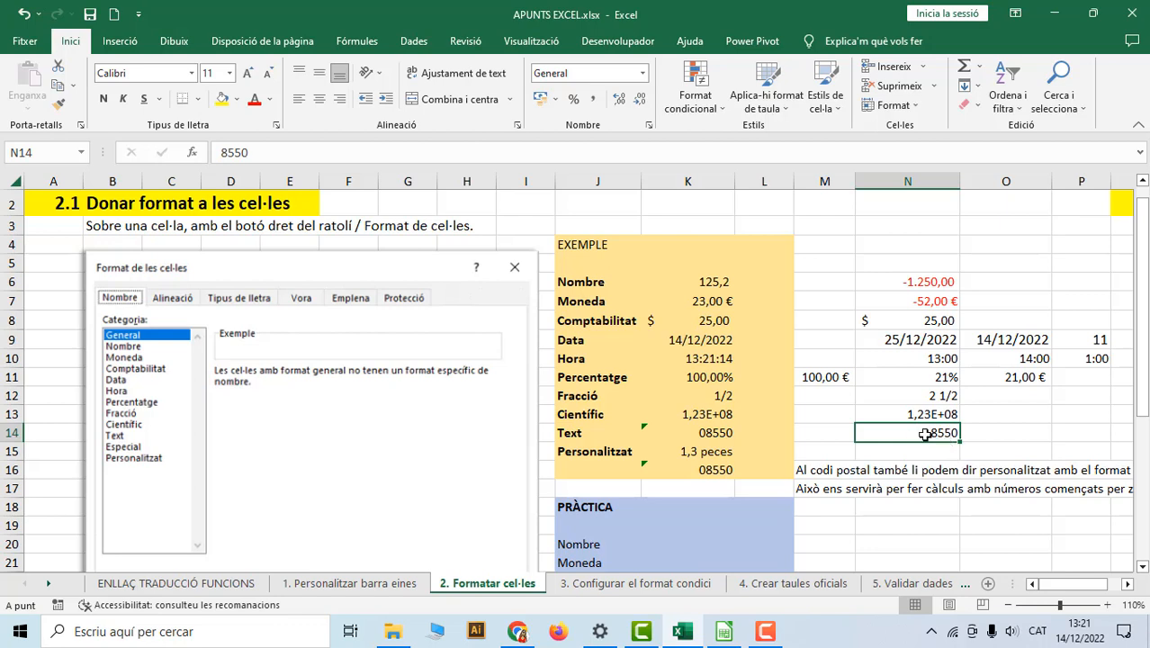
Apply the Text number format to cell N14.
right_click(940, 432)
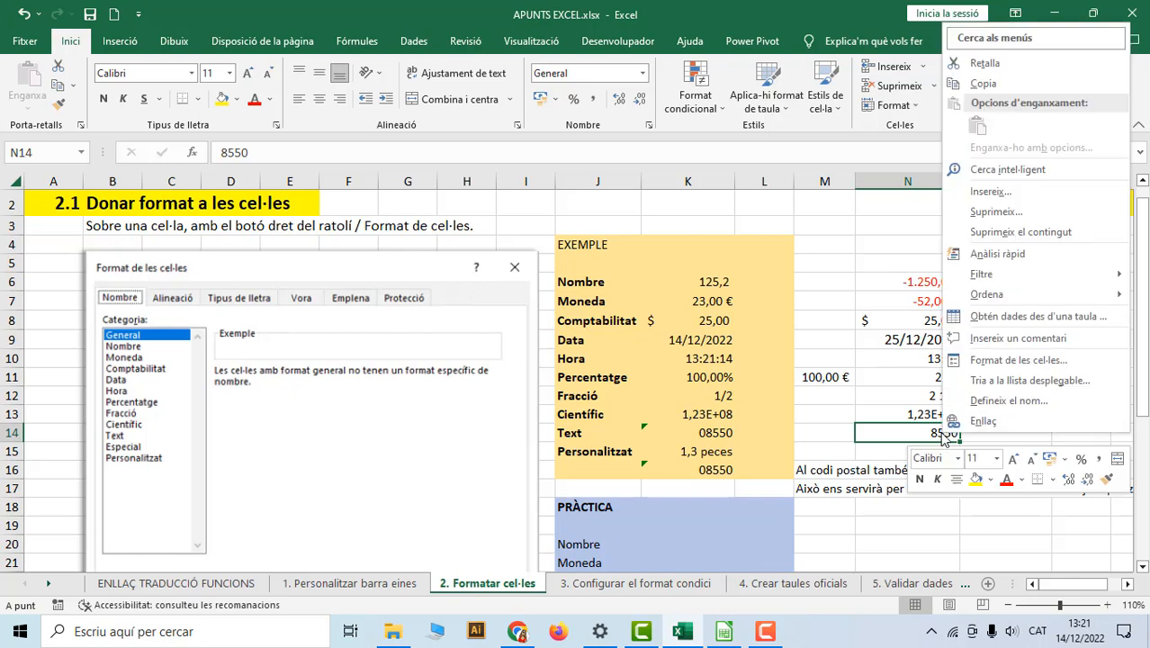
left_click(995, 362)
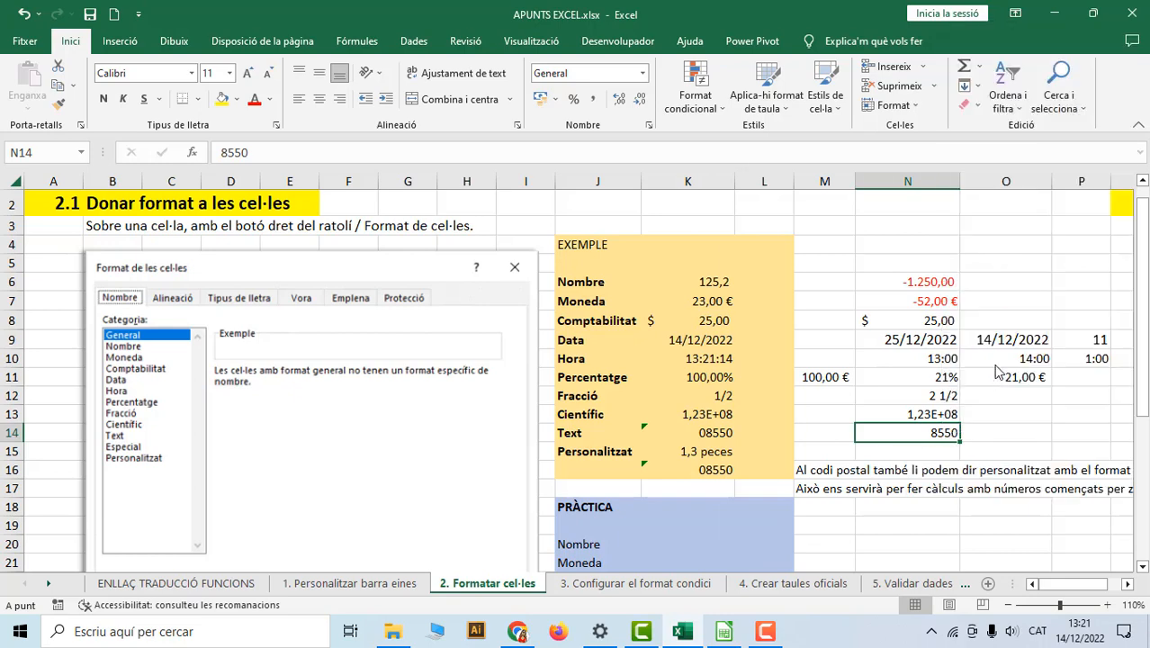
left_click(740, 327)
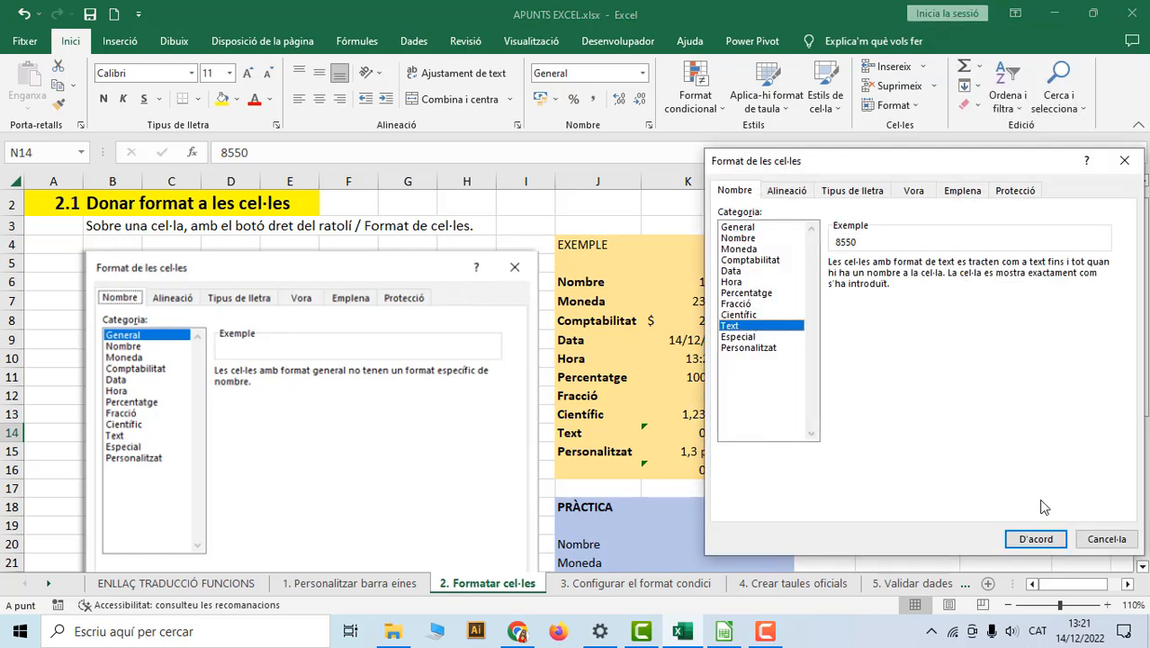
left_click(1036, 539)
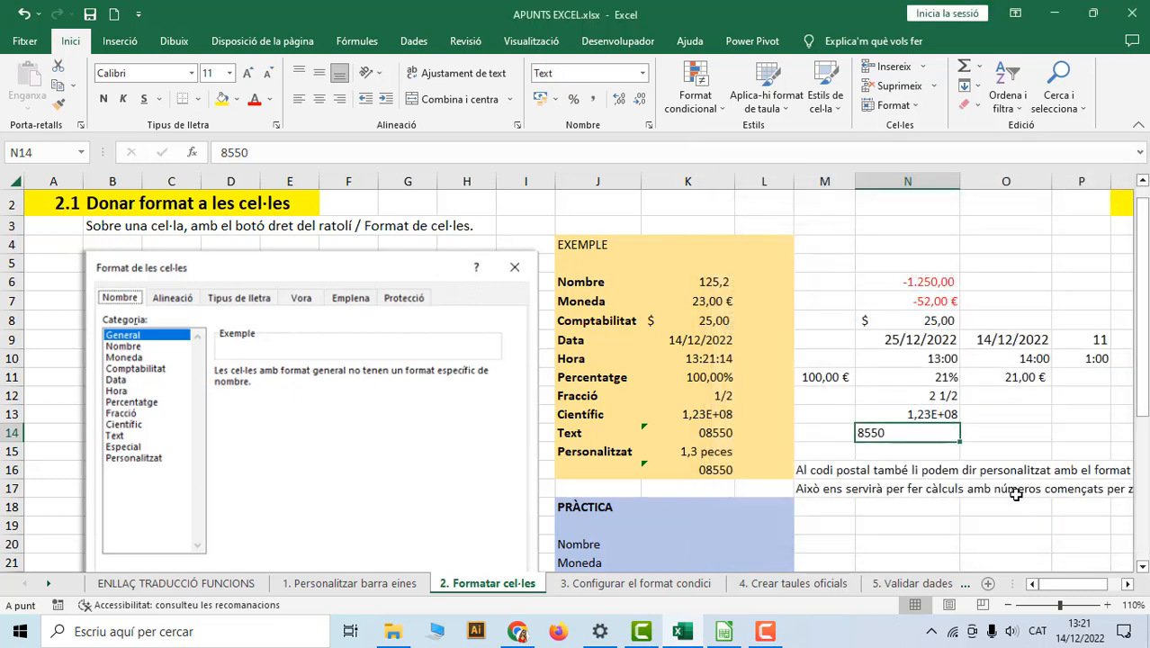
Add the leading zero to the postal code in N14 to make it 08550, and align the cell to the right.
double_click(862, 433)
type("0")
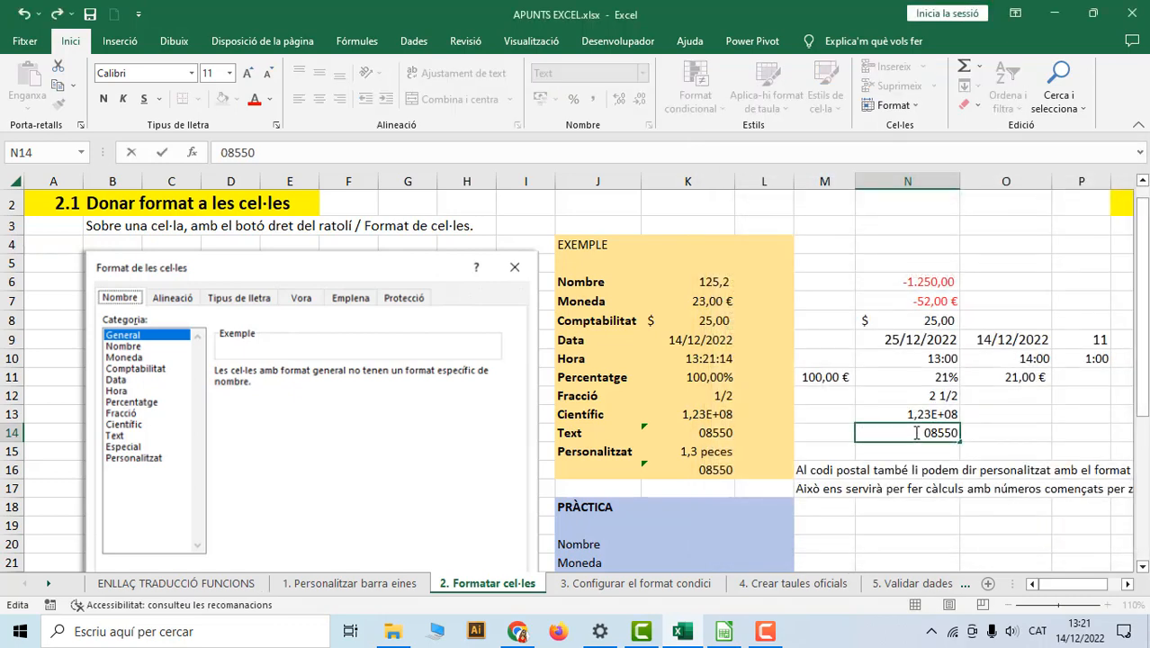
key("Return")
left_click(917, 434)
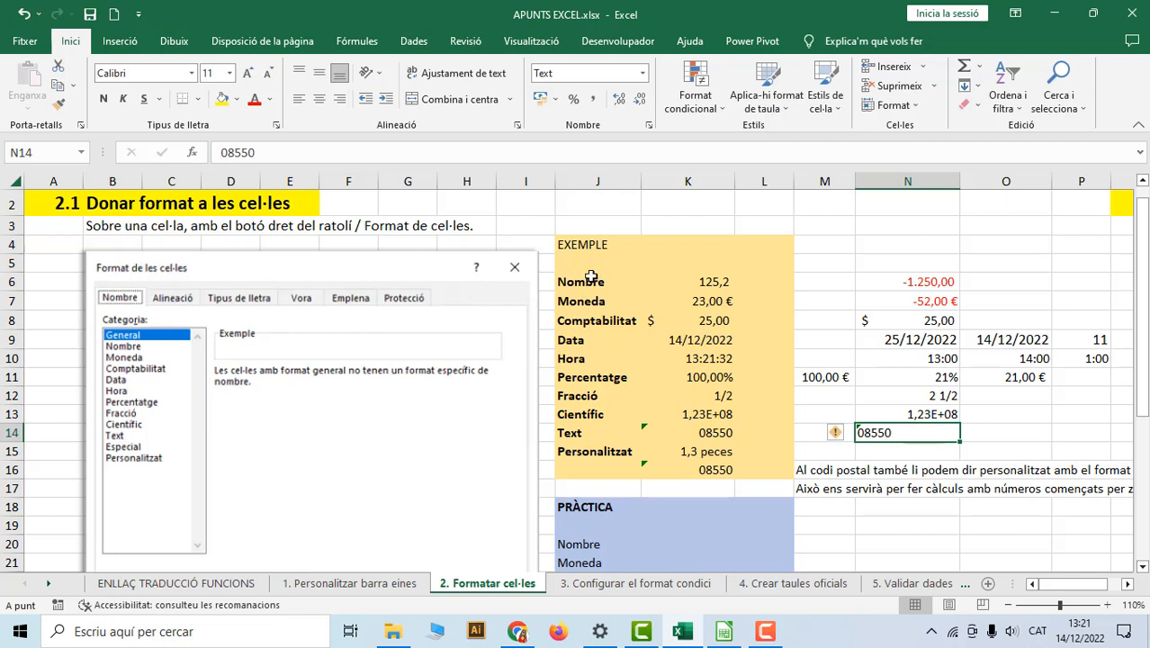
left_click(340, 105)
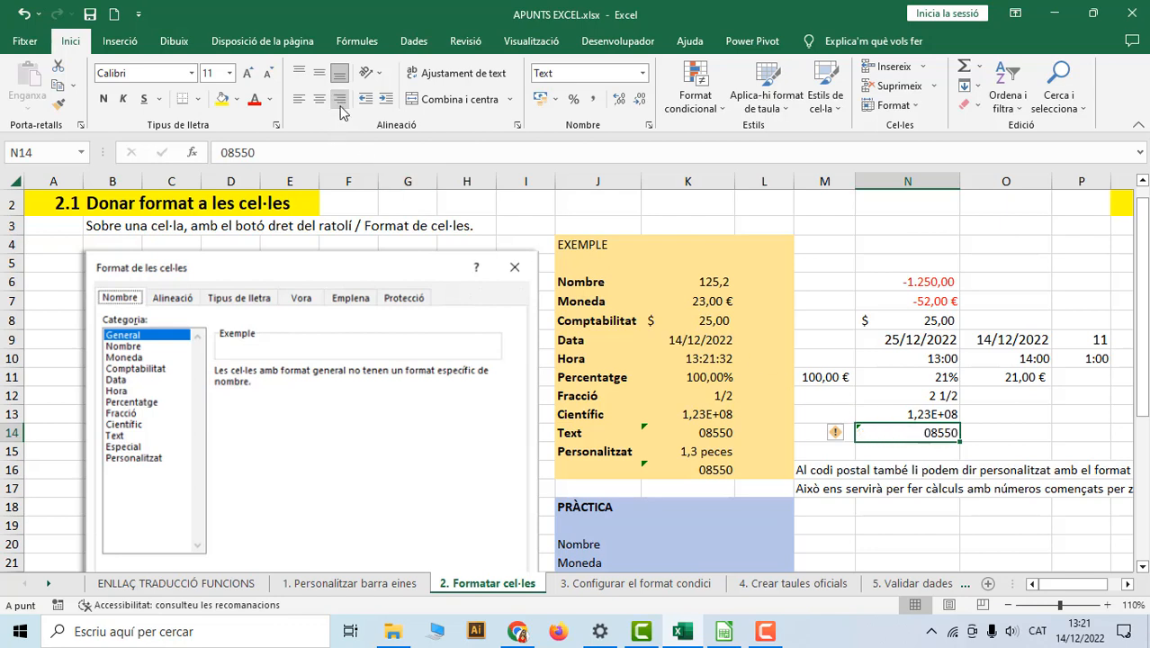
Enter the postal code 08550 in cell O14, beside the text version.
left_click(1004, 438)
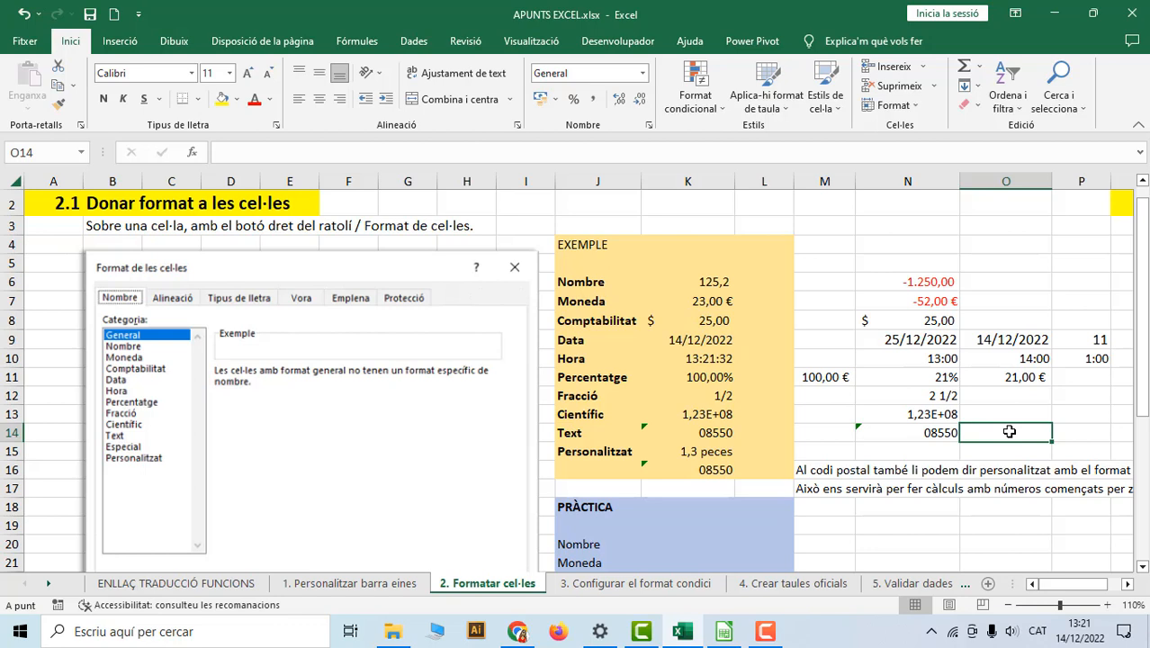
type("08550")
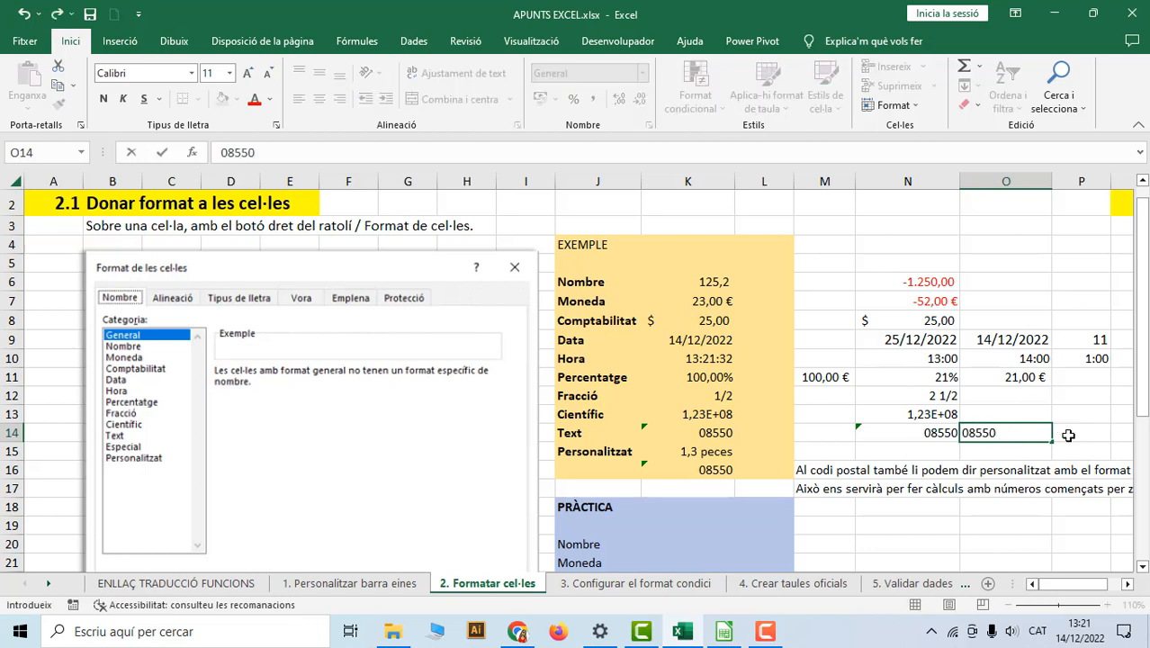
key("Return")
left_click(1036, 440)
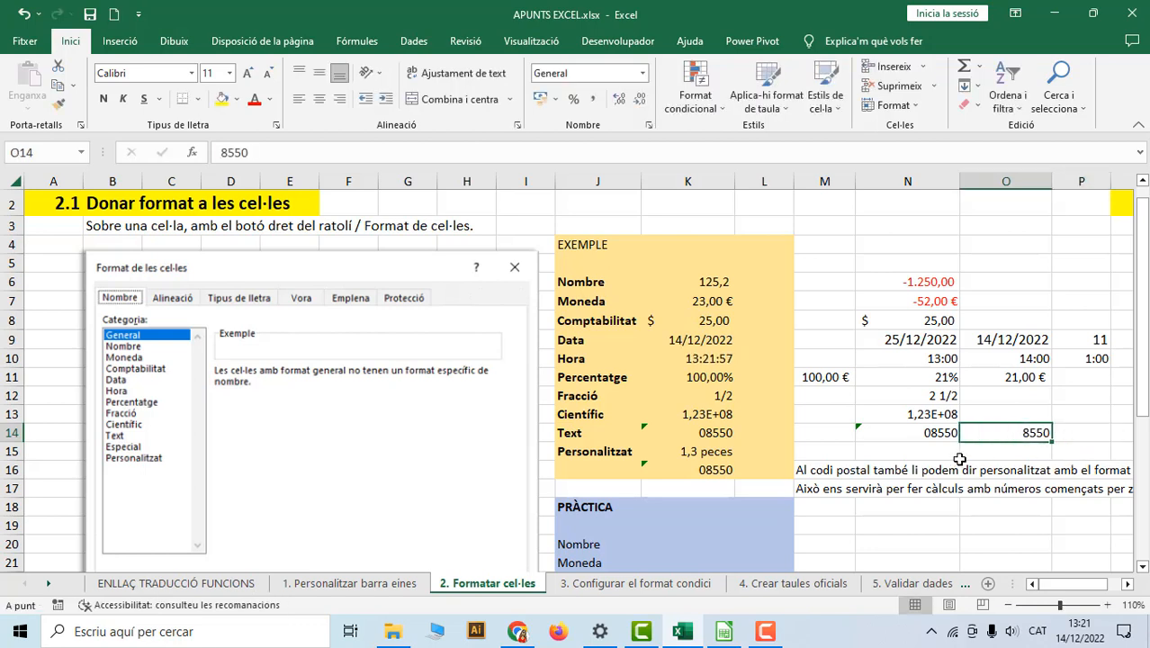
Apply the custom number format 0#### to the postal code in cell O14.
right_click(1029, 434)
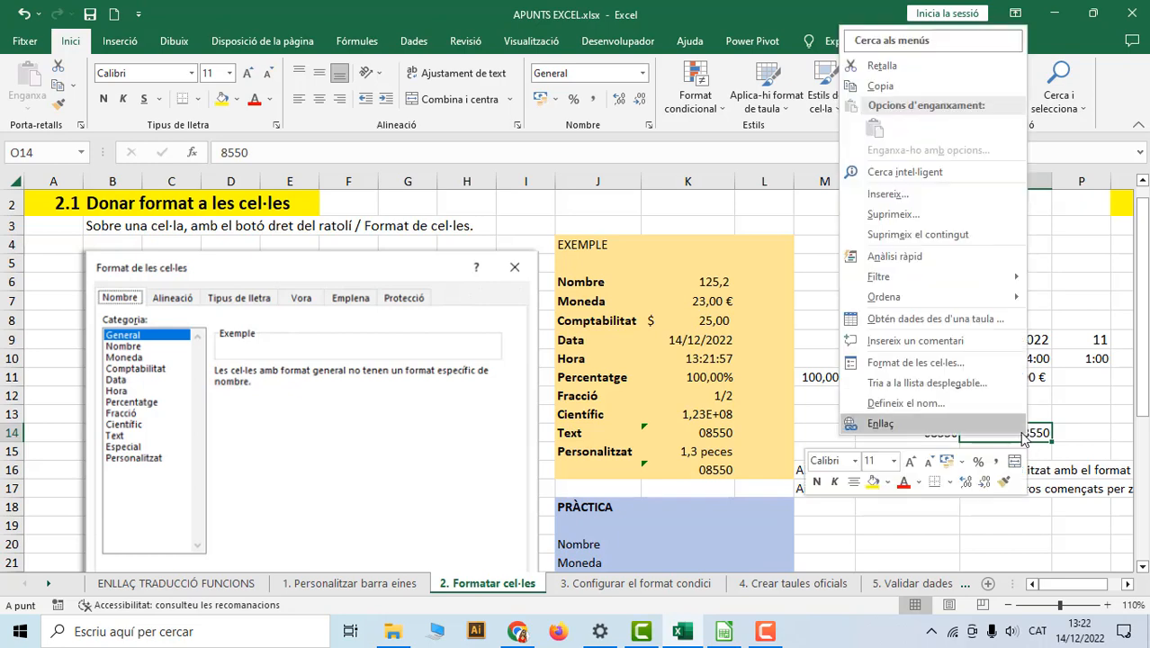
left_click(923, 369)
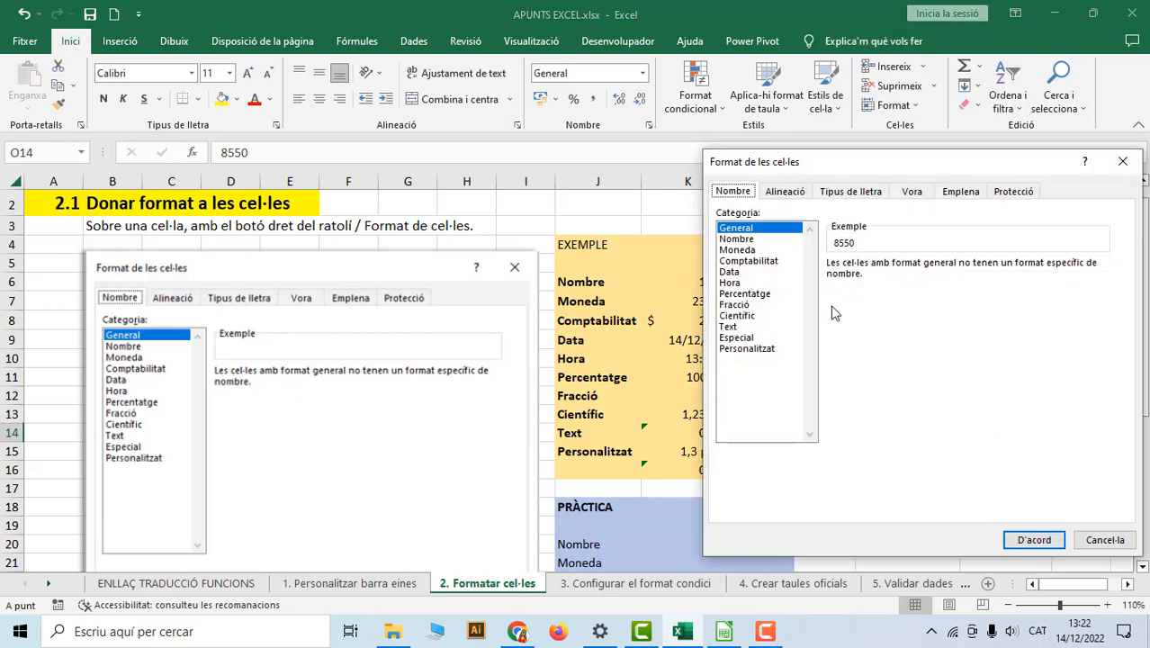
left_click(751, 348)
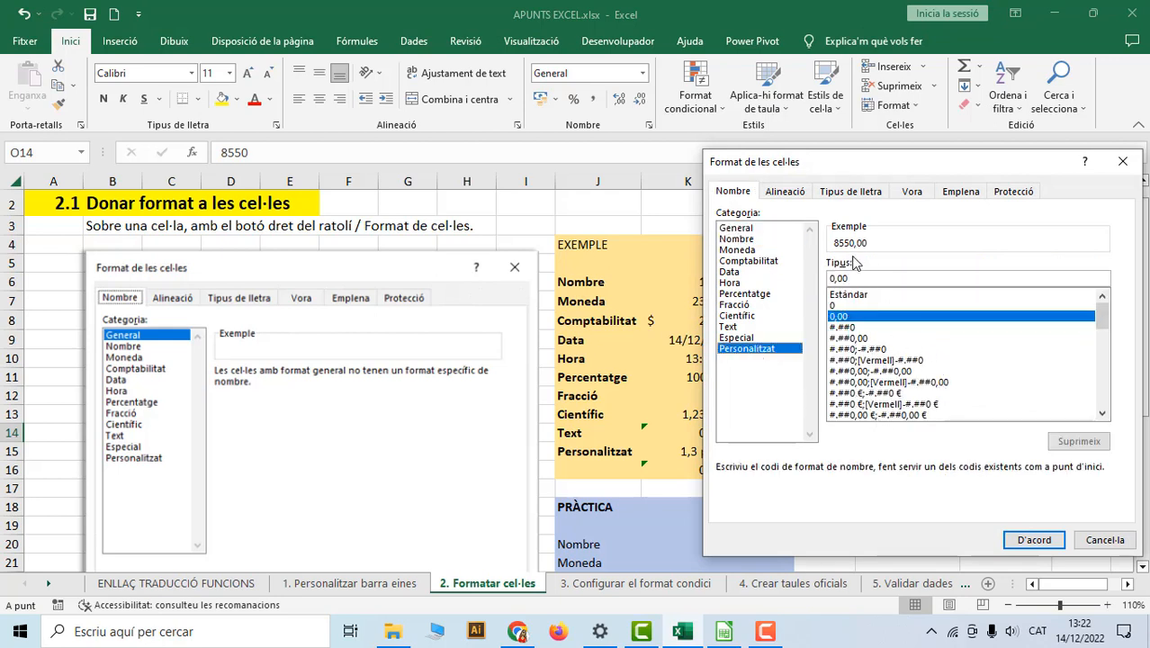
left_click_drag(873, 280, 822, 278)
type("0")
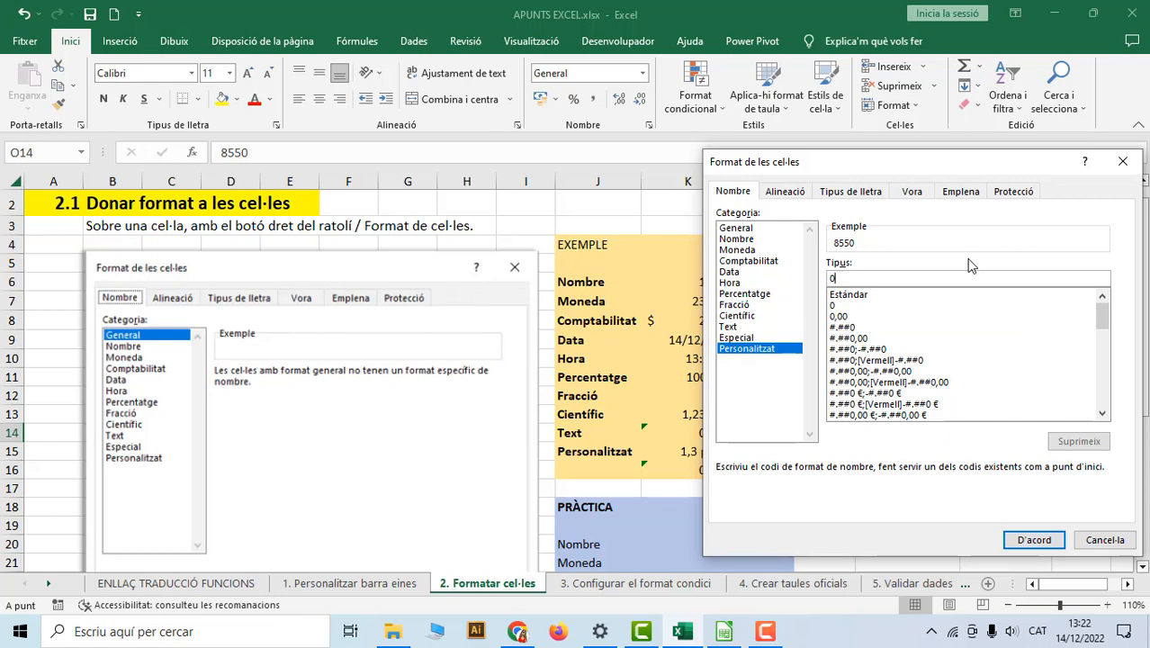
type("####")
left_click(1036, 537)
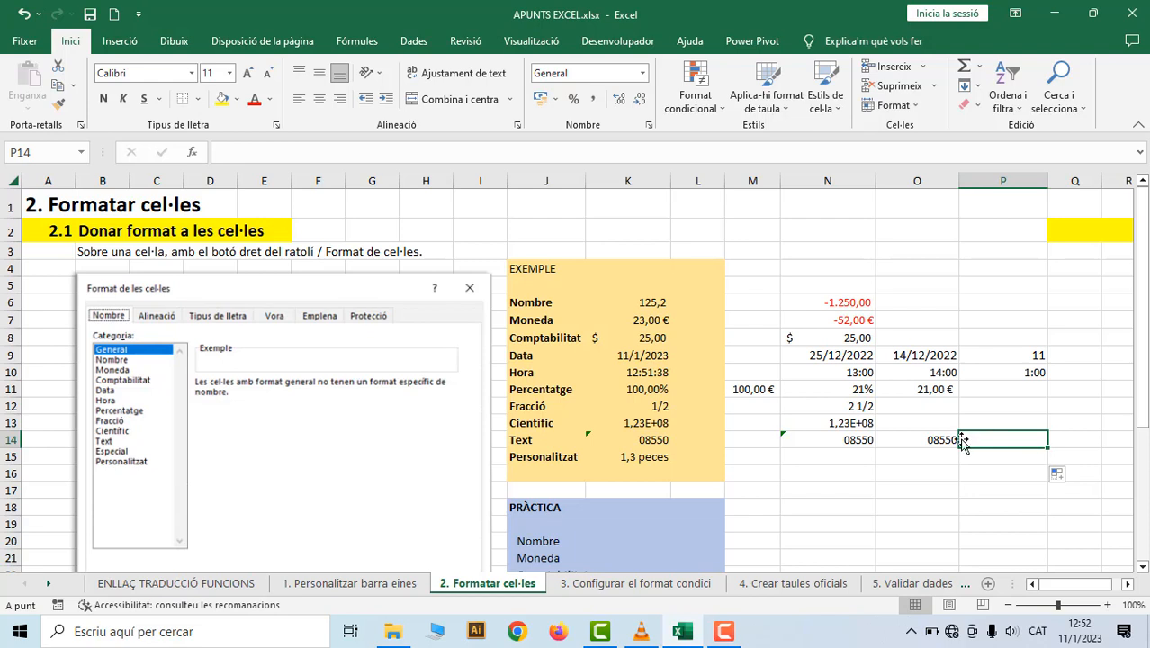
Apply the custom number format 00### to the empty cell P14.
right_click(998, 439)
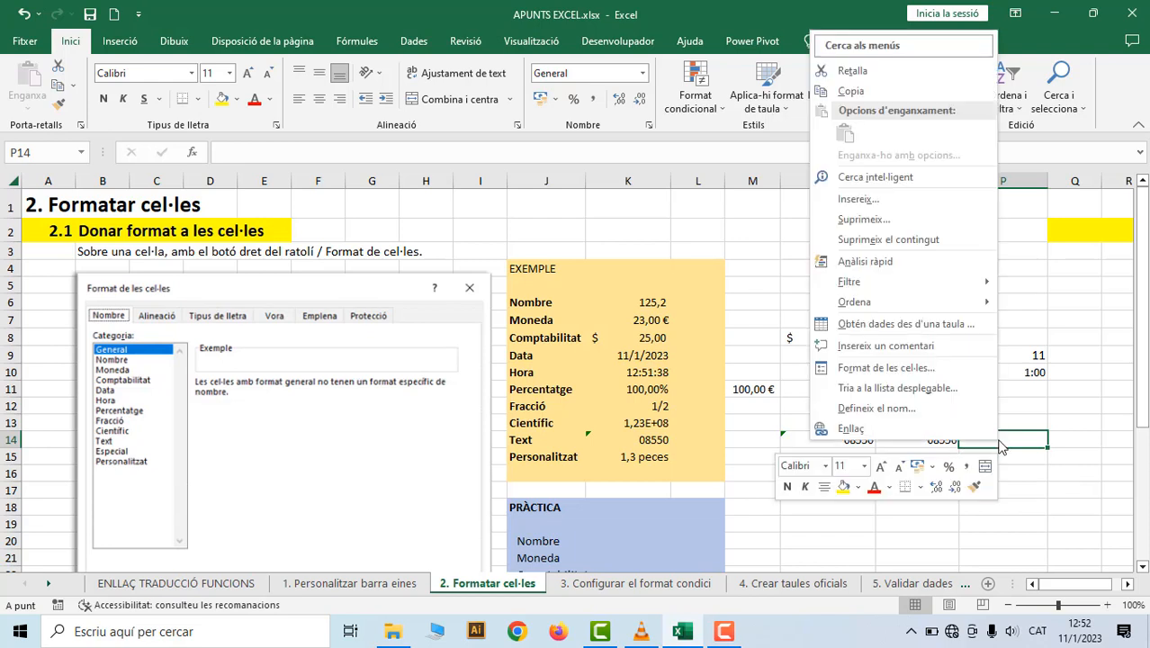
left_click(949, 370)
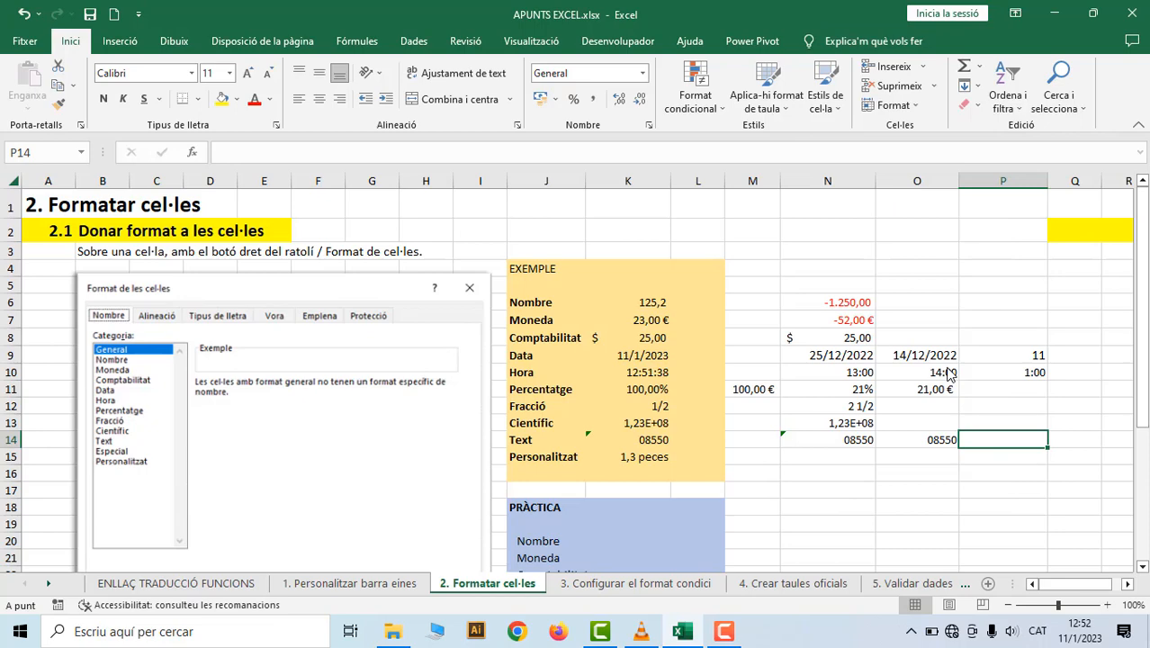
left_click(770, 351)
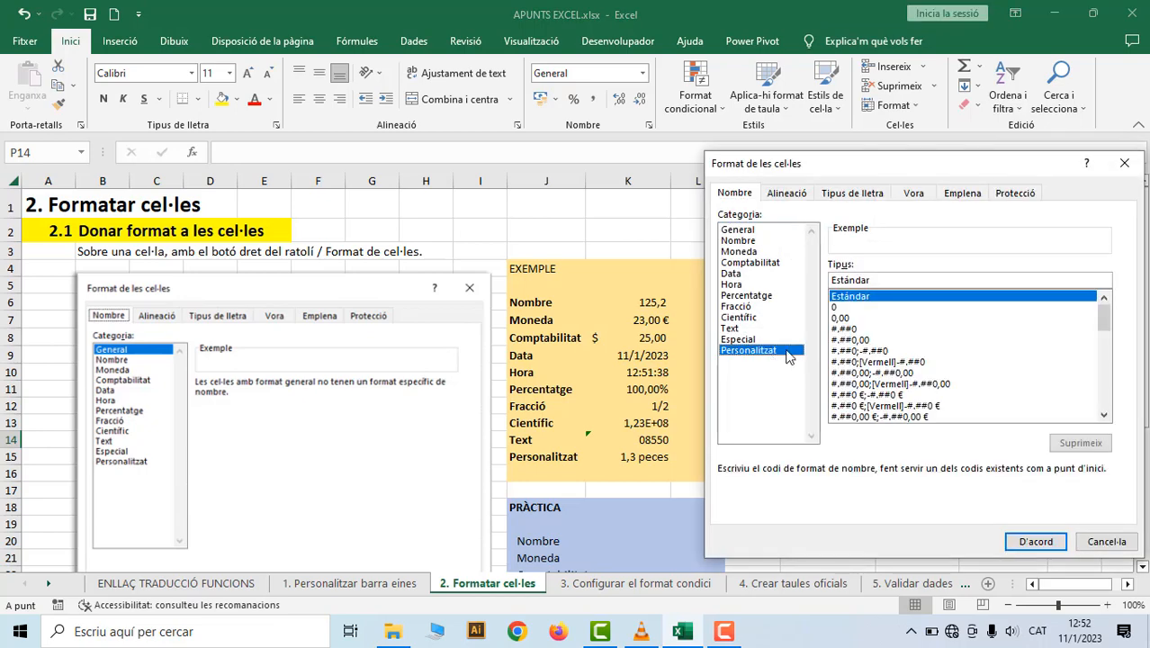
left_click(859, 279)
double_click(859, 279)
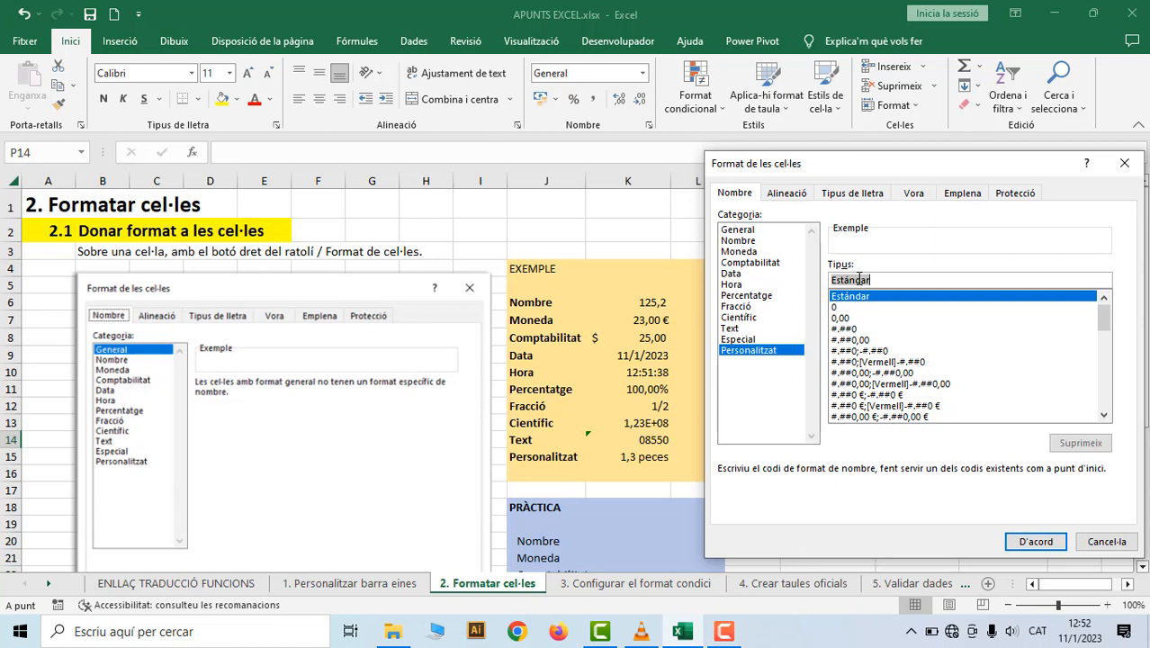
type("00")
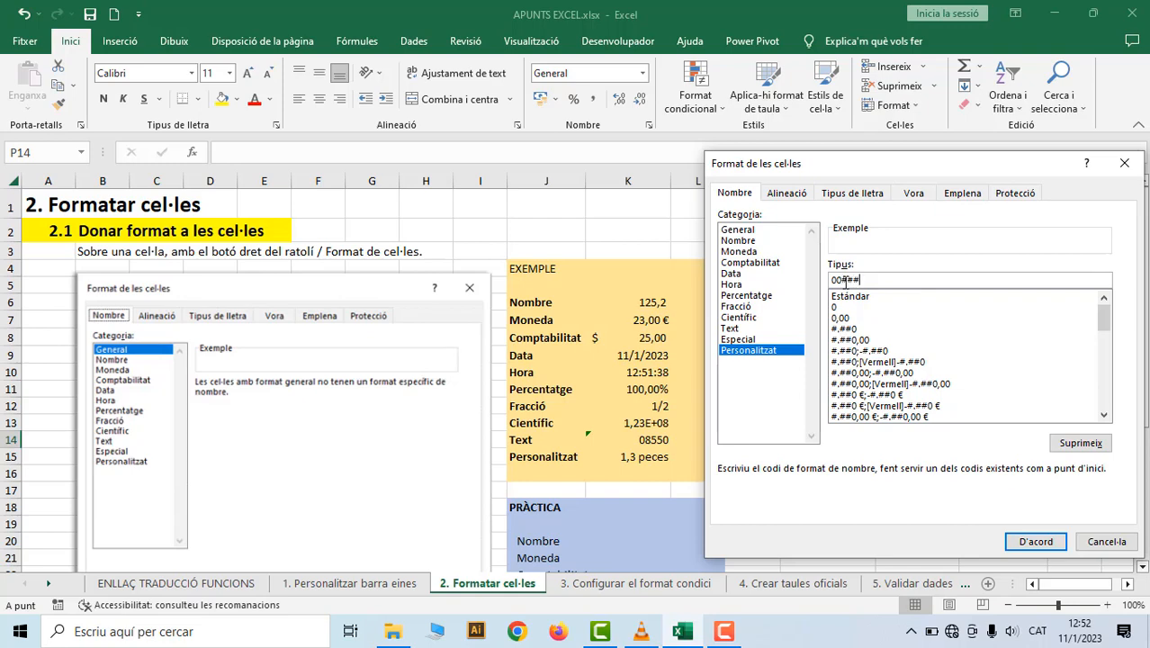
type("###")
left_click(1034, 541)
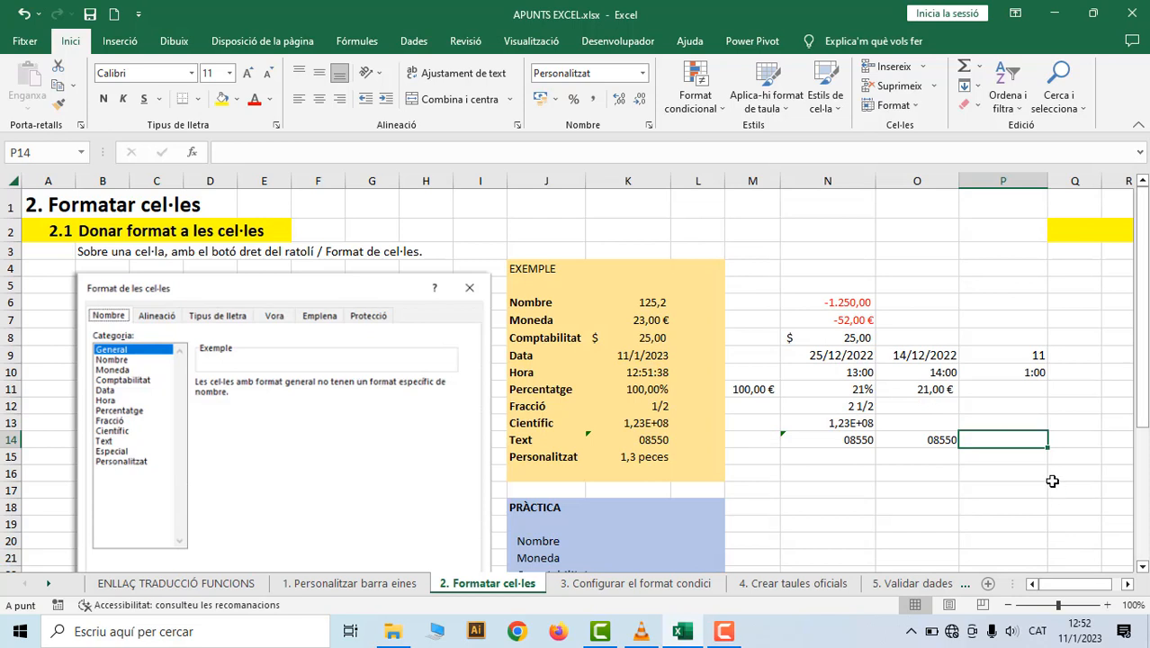
Enter 0012 in cell P14 to try out its custom leading-zero format.
type("001")
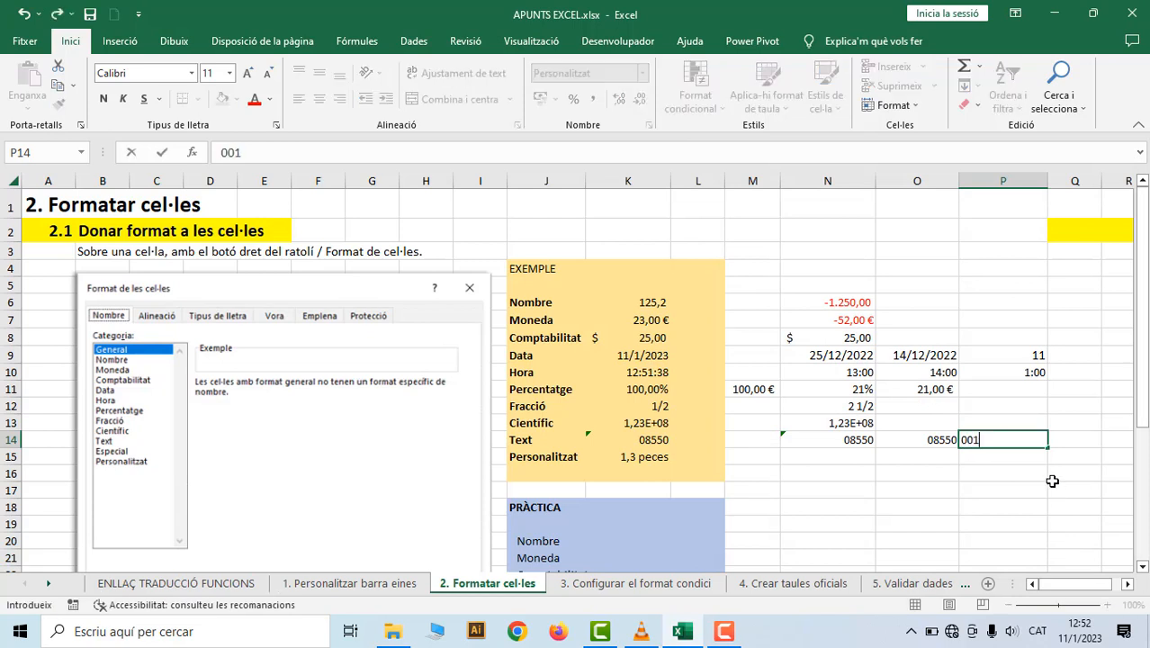
type("2")
left_click(1052, 481)
left_click(1036, 441)
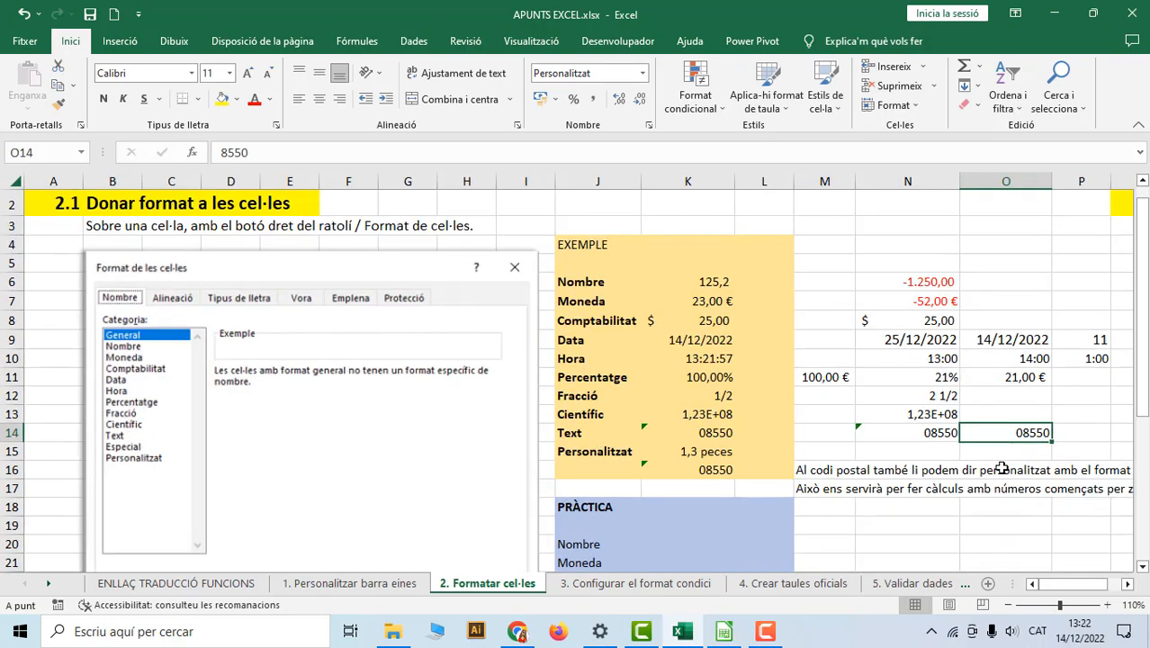
Clear the postal-code notes in M16 and M17 by filling the empty cell M15 down over them.
left_click(604, 452)
left_click(710, 452)
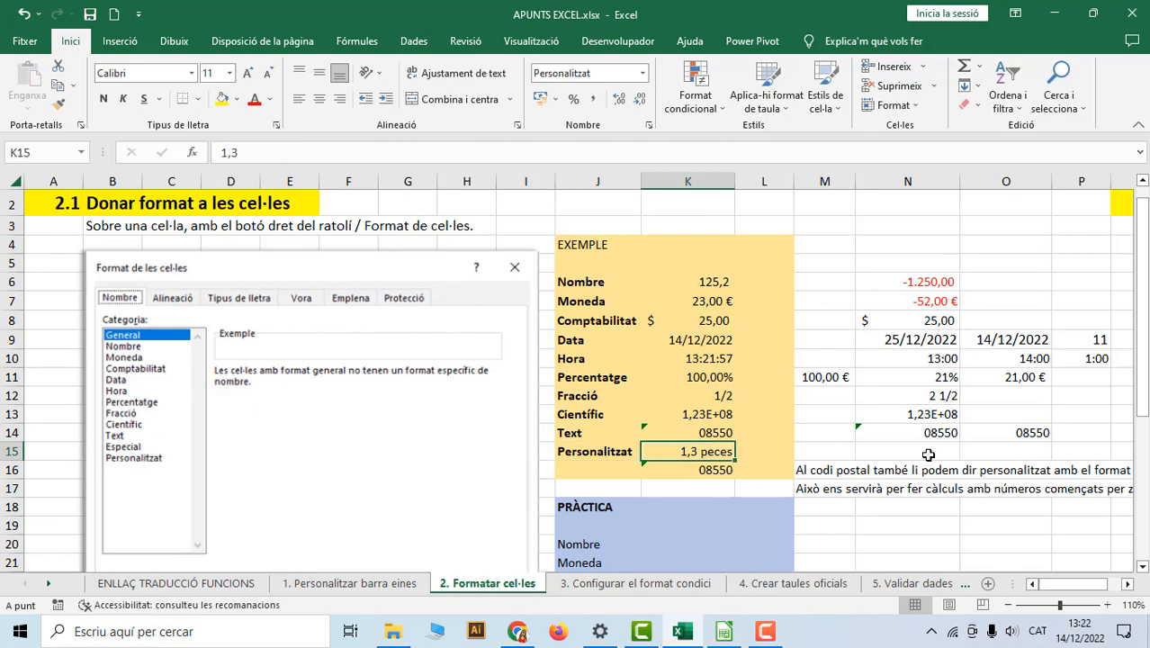
left_click(928, 454)
left_click(807, 471)
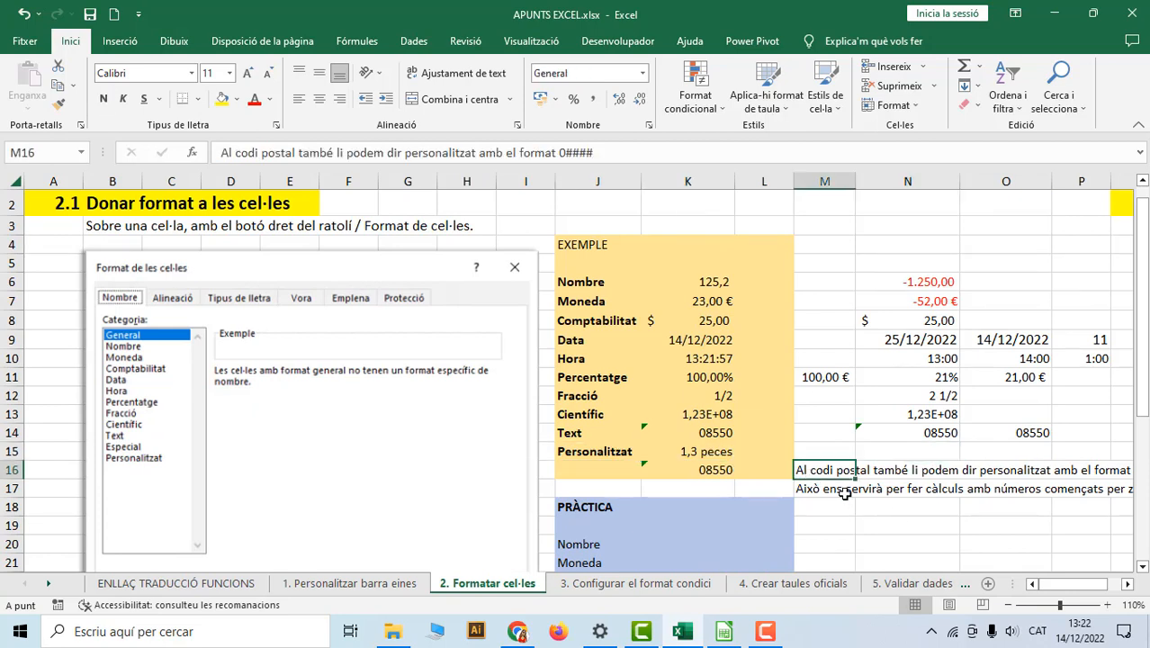
left_click(830, 454)
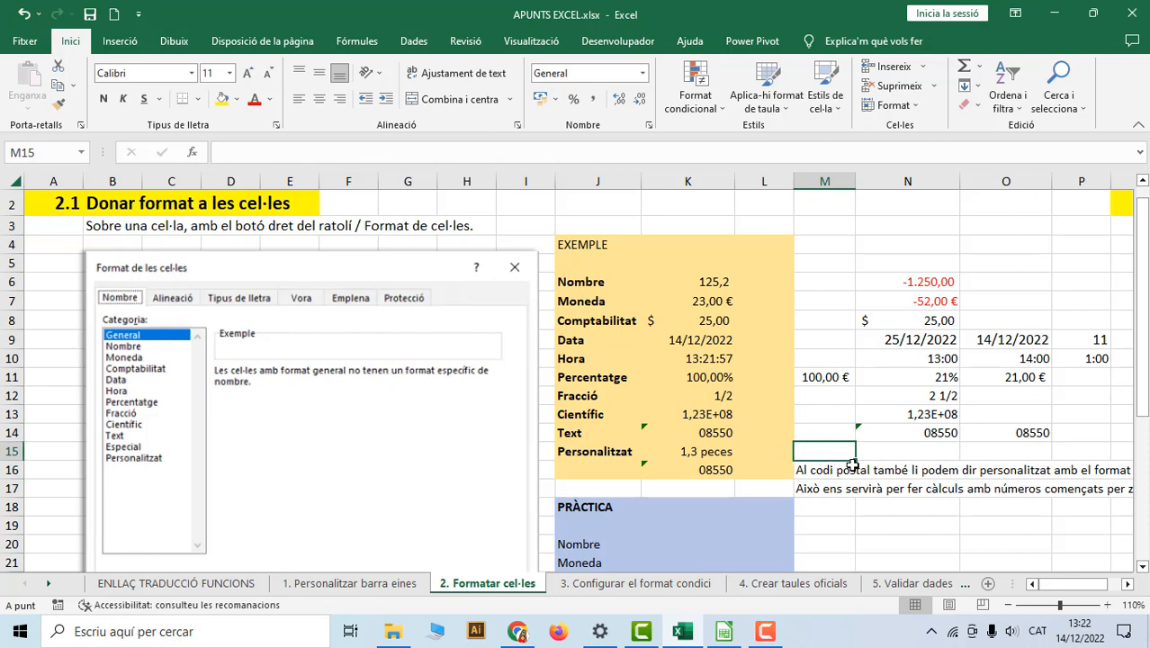
left_click_drag(852, 464, 856, 497)
left_click(836, 477)
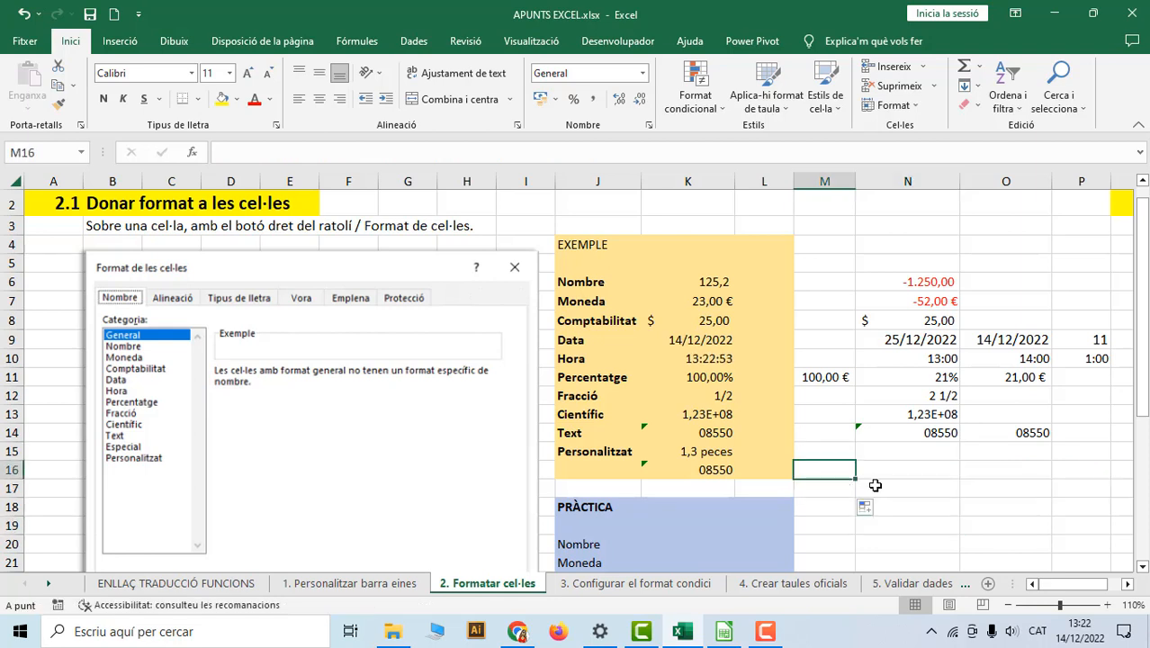
Enter 5 in cell N15 on the Personalitzat row and apply the custom number format # "Unitats" to it.
left_click(824, 457)
left_click_drag(903, 457, 909, 473)
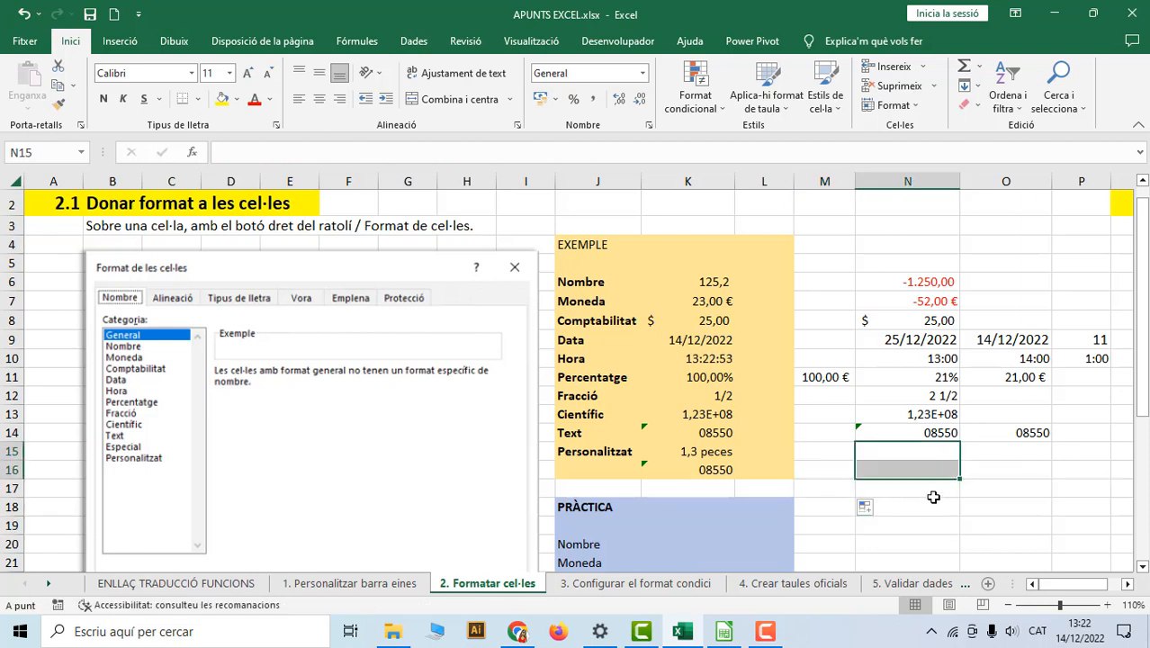
left_click(895, 456)
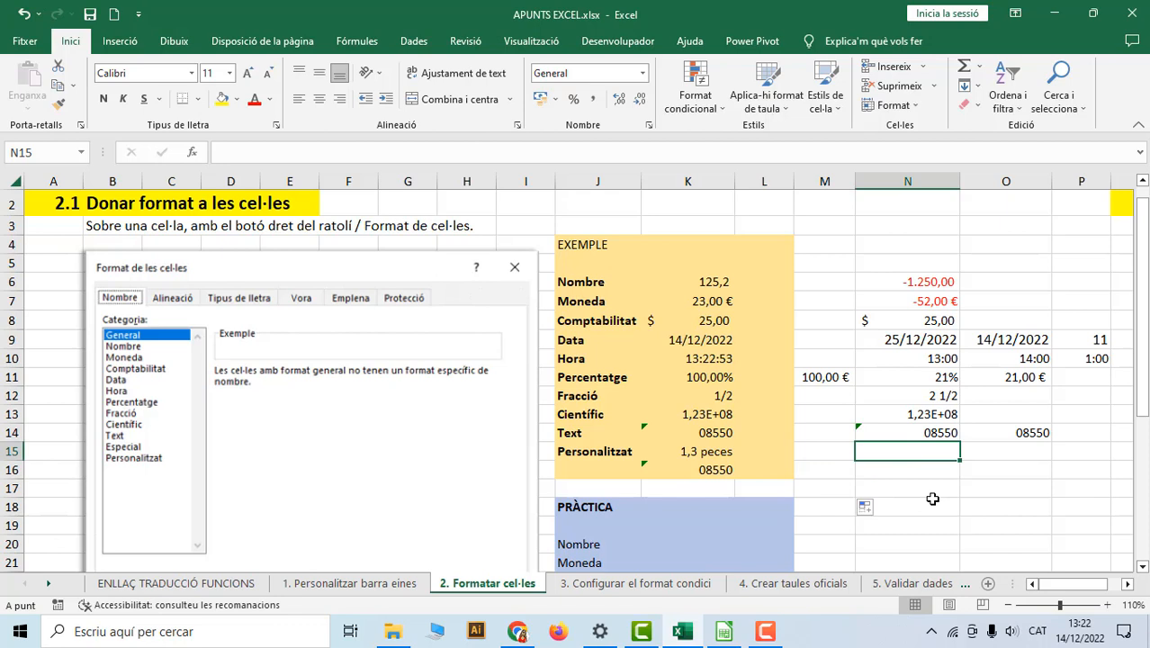
left_click(707, 454)
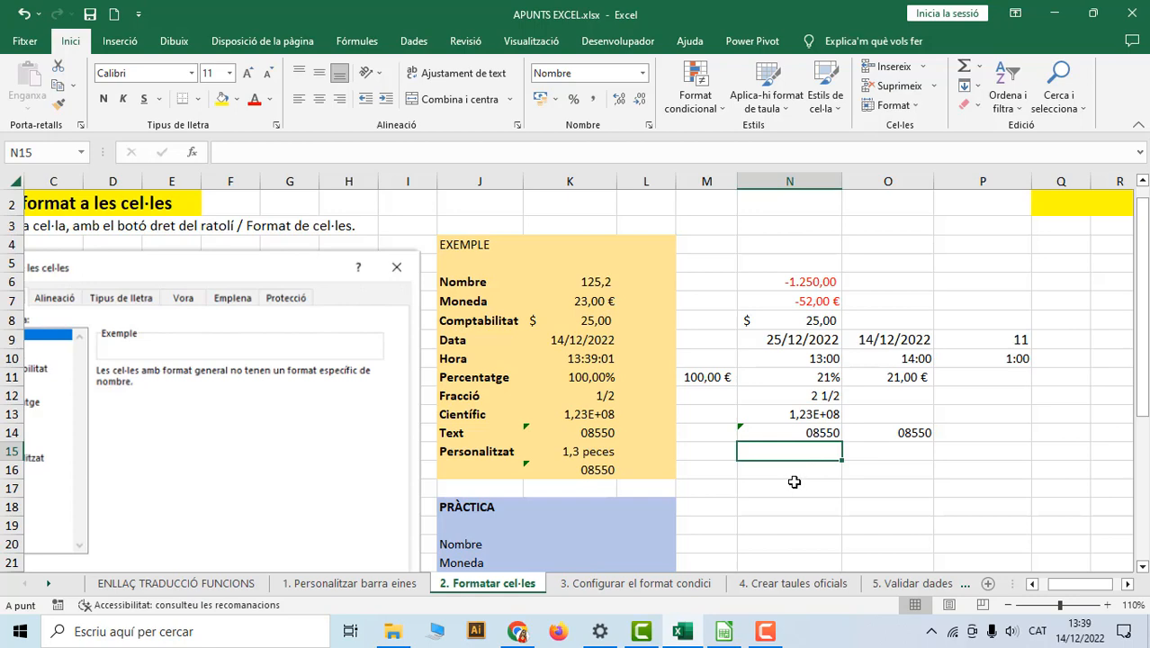
right_click(809, 453)
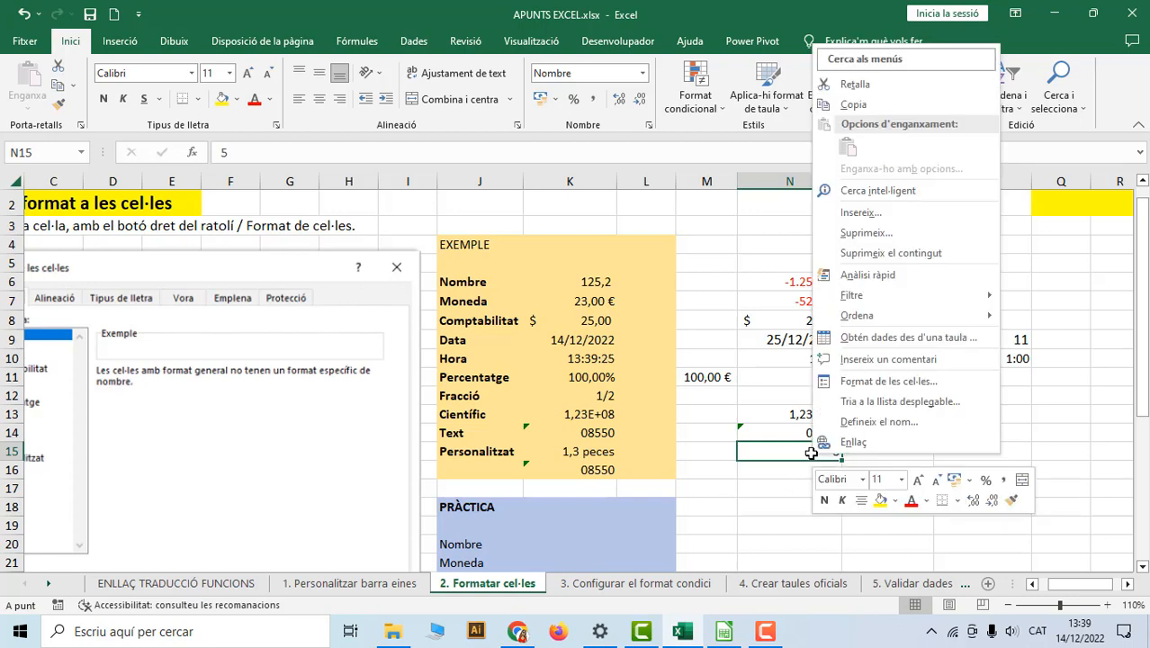
left_click(864, 383)
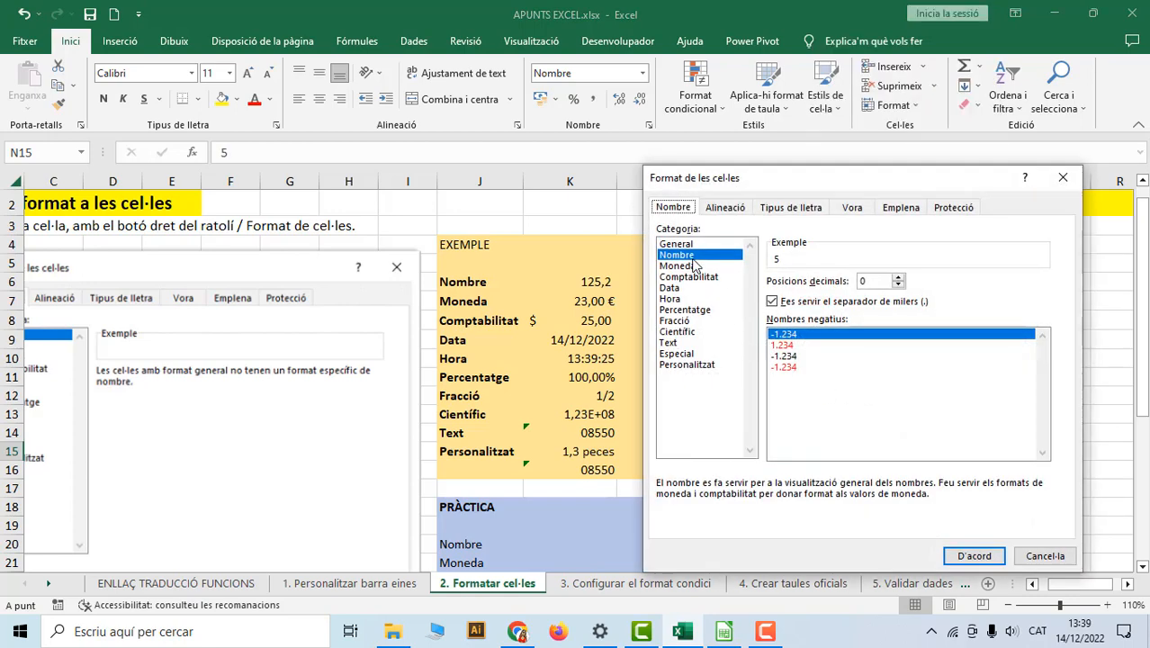
left_click(689, 365)
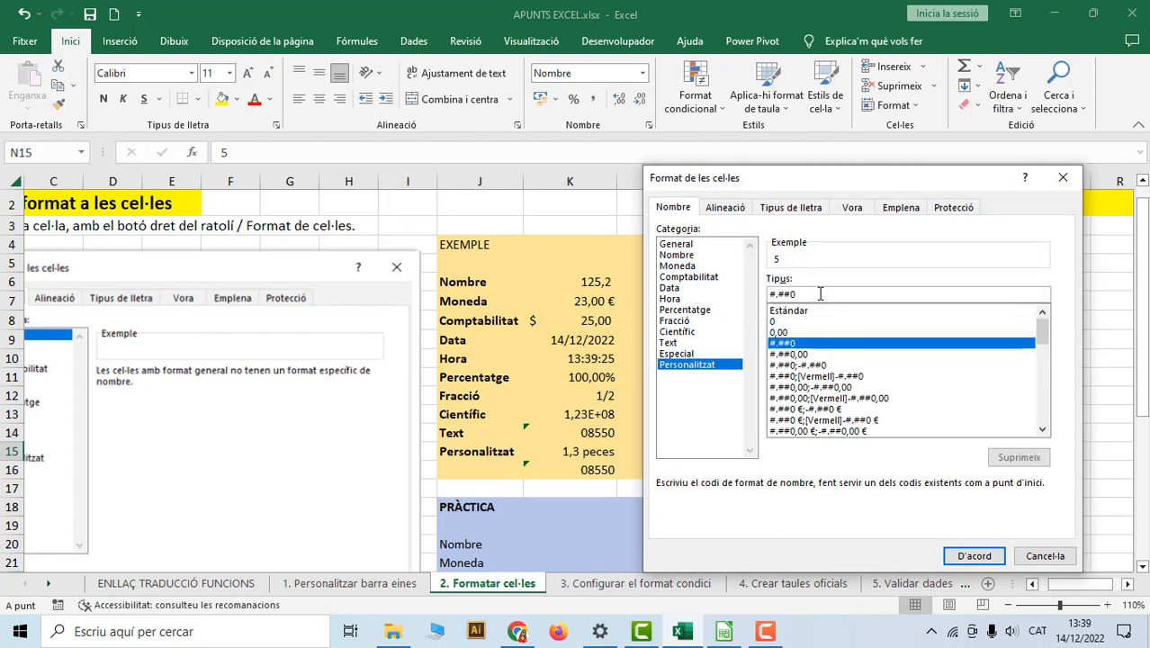
left_click_drag(819, 294, 760, 294)
type("# \"Uni")
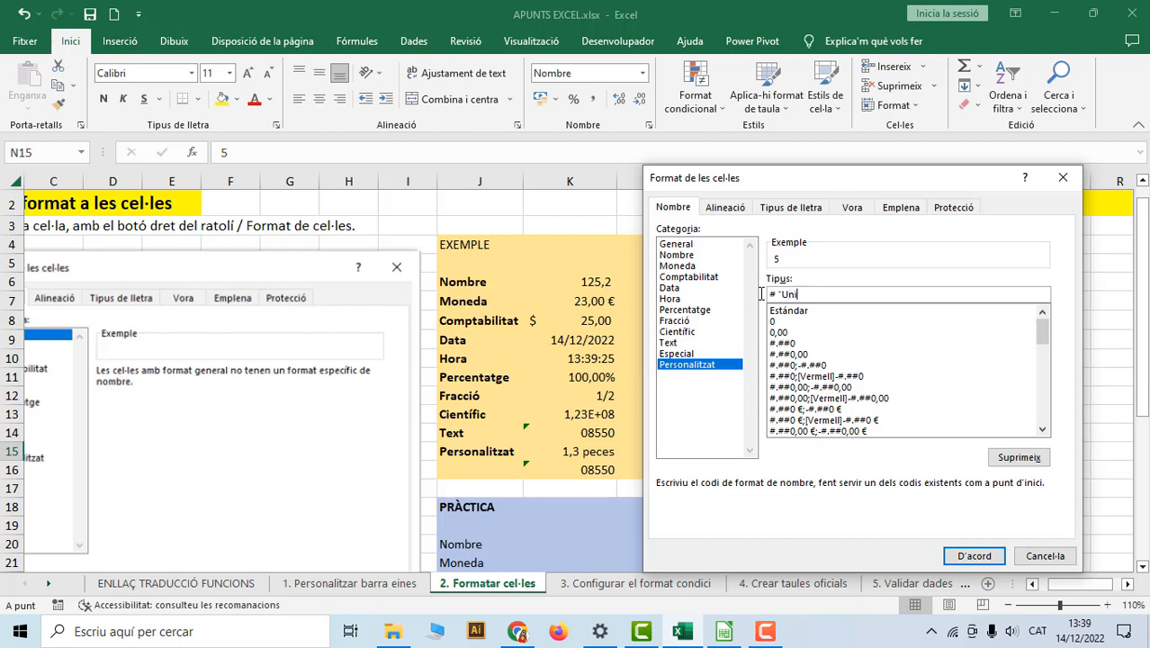
type("\"")
left_click(979, 563)
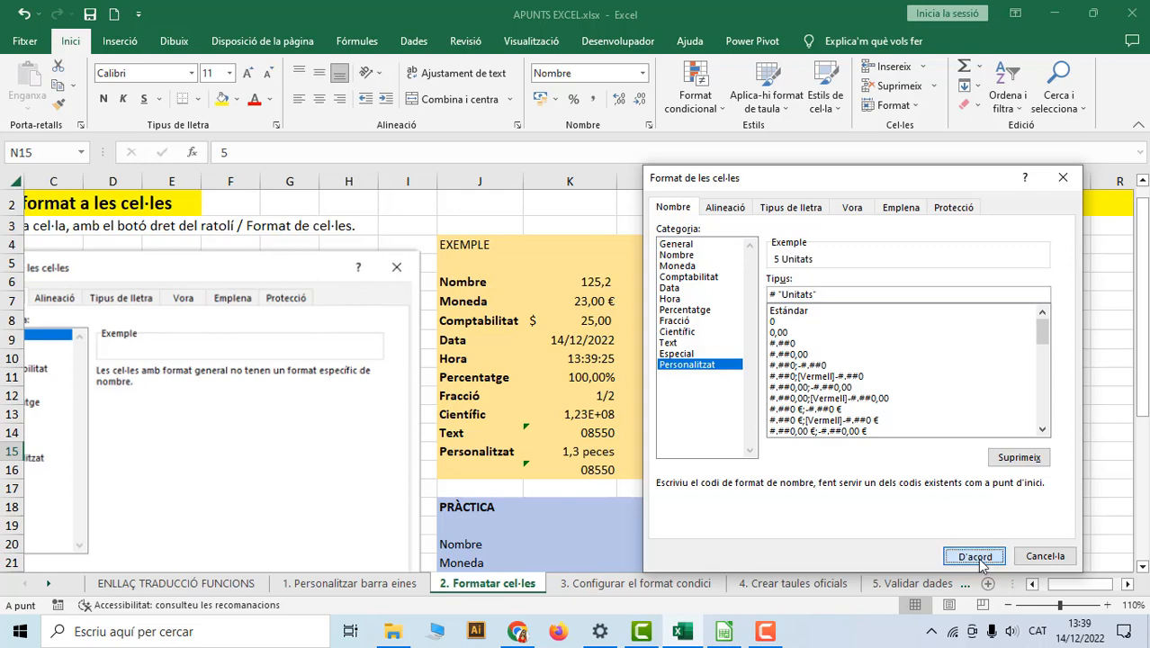
left_click(814, 470)
left_click(802, 450)
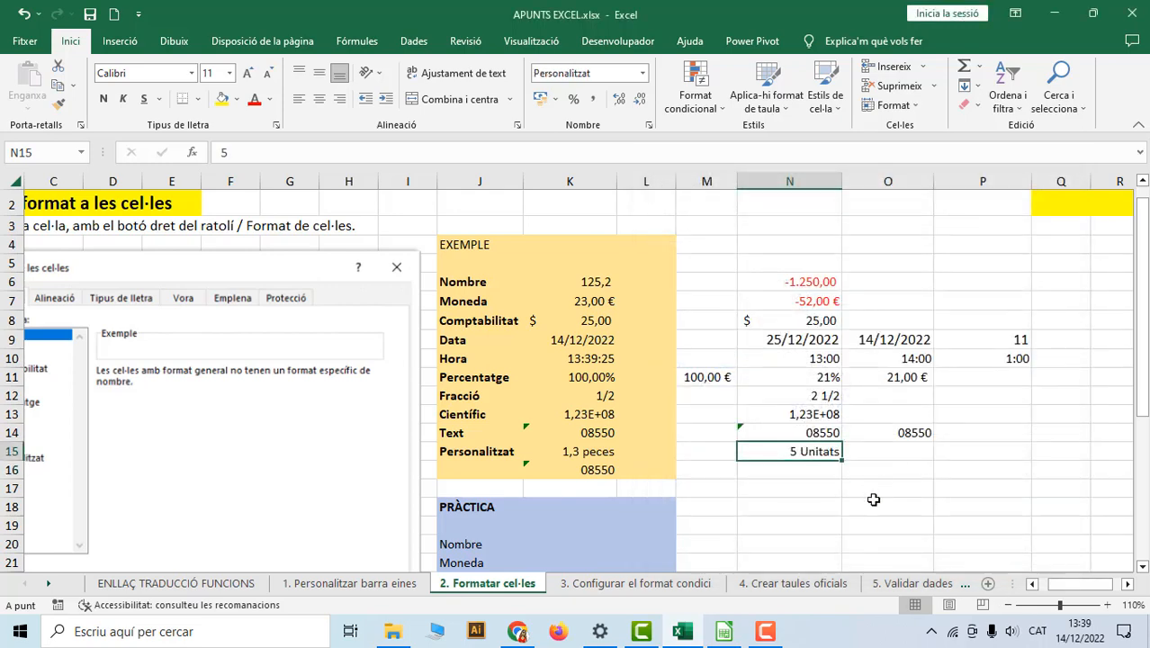
Enter 60 in cell O15 and copy the custom units format from N15 onto it.
left_click(881, 458)
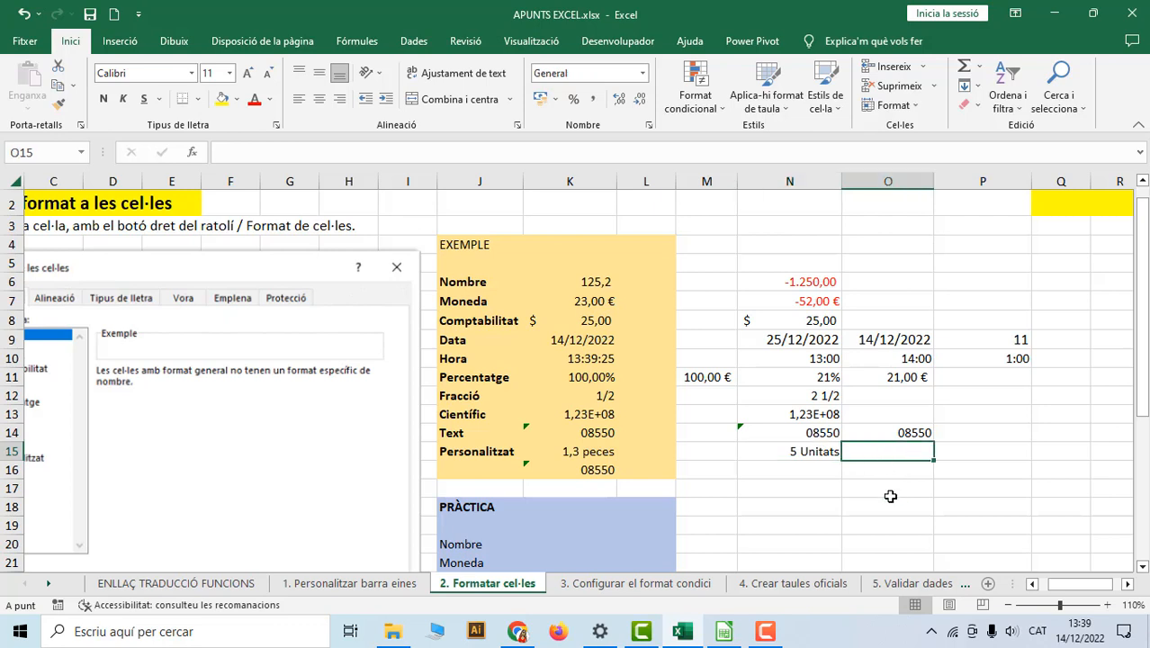
type("60")
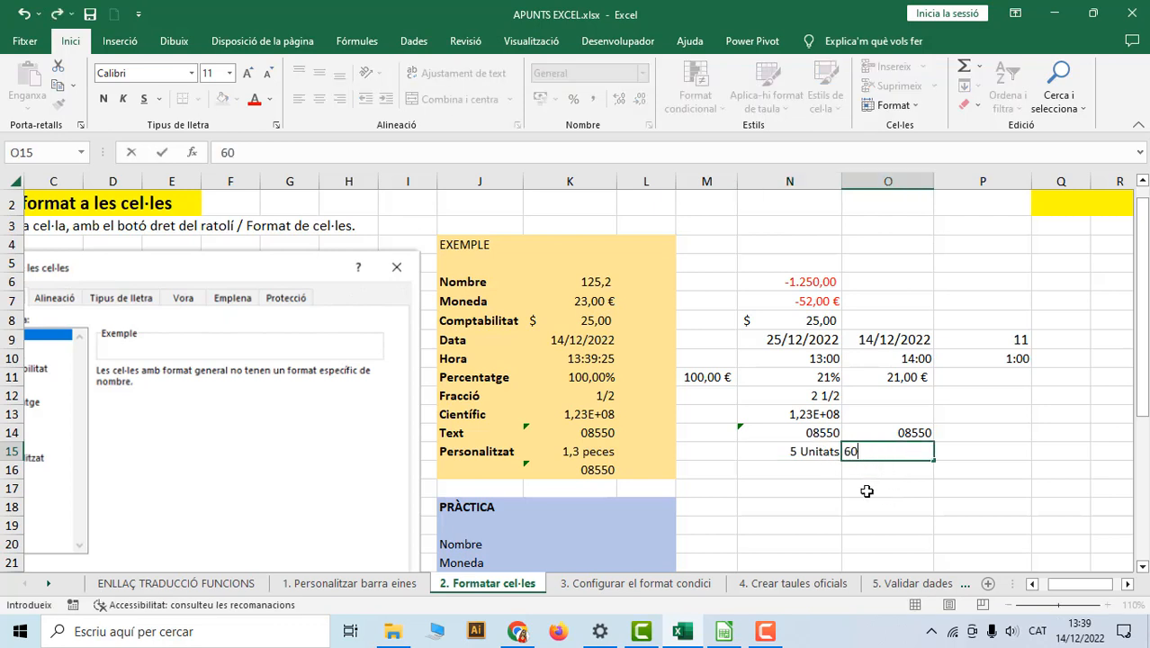
left_click(866, 490)
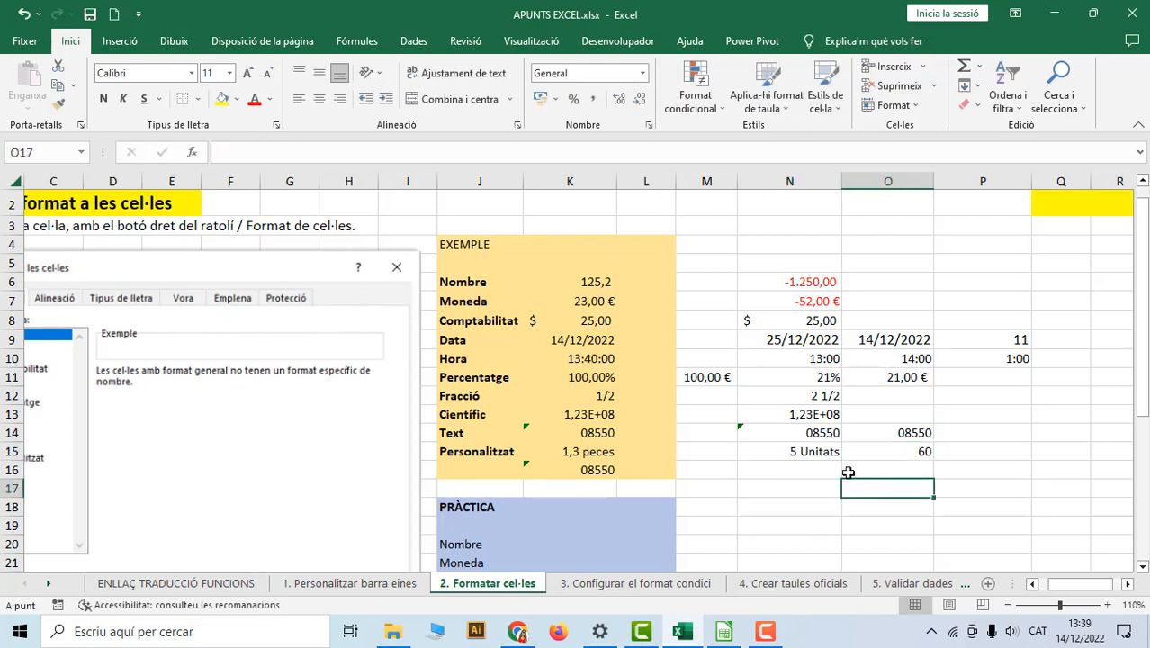
left_click(805, 453)
left_click(58, 103)
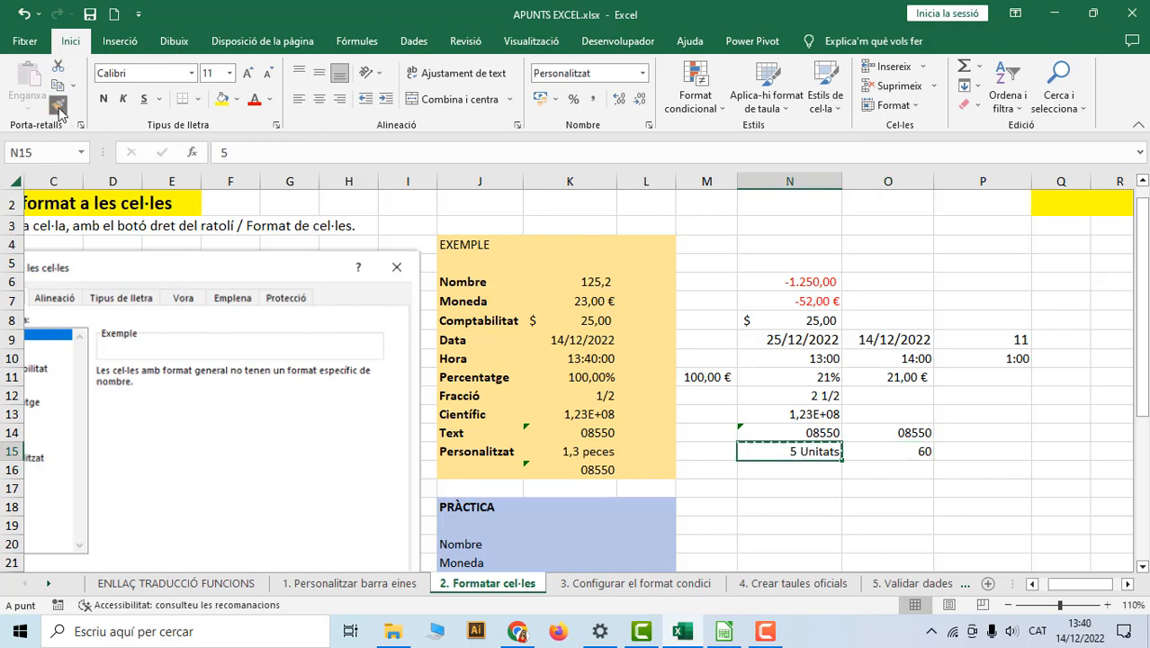
left_click(893, 450)
left_click(873, 484)
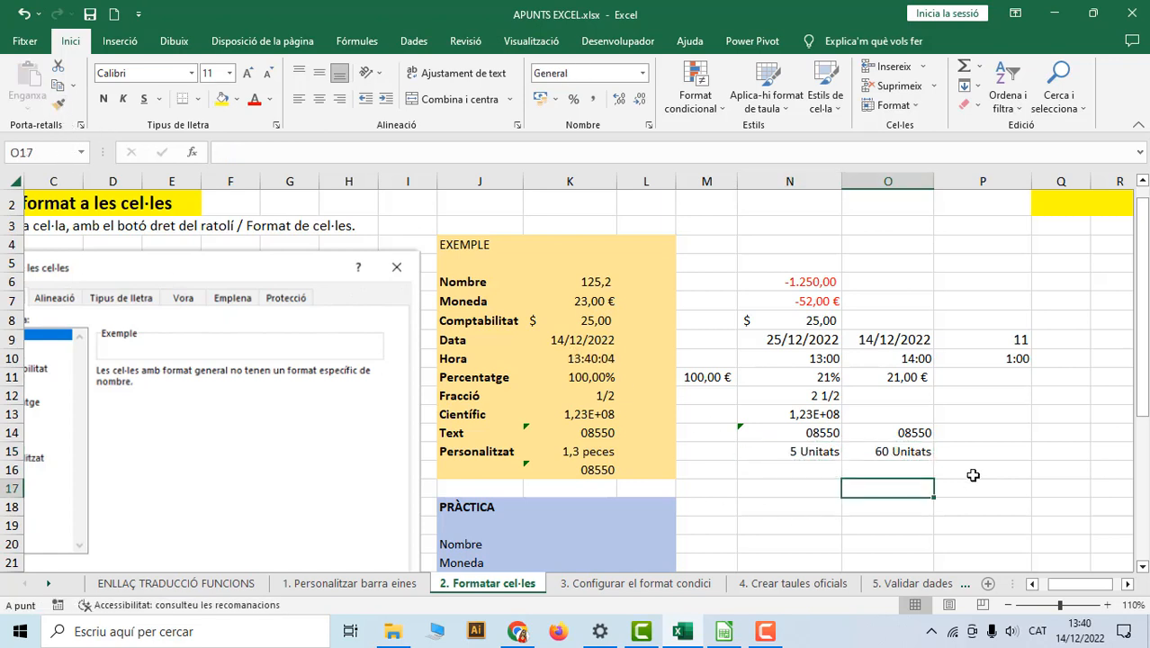
Add the two unit quantities in P15 with the formula =N15+O15.
left_click(973, 451)
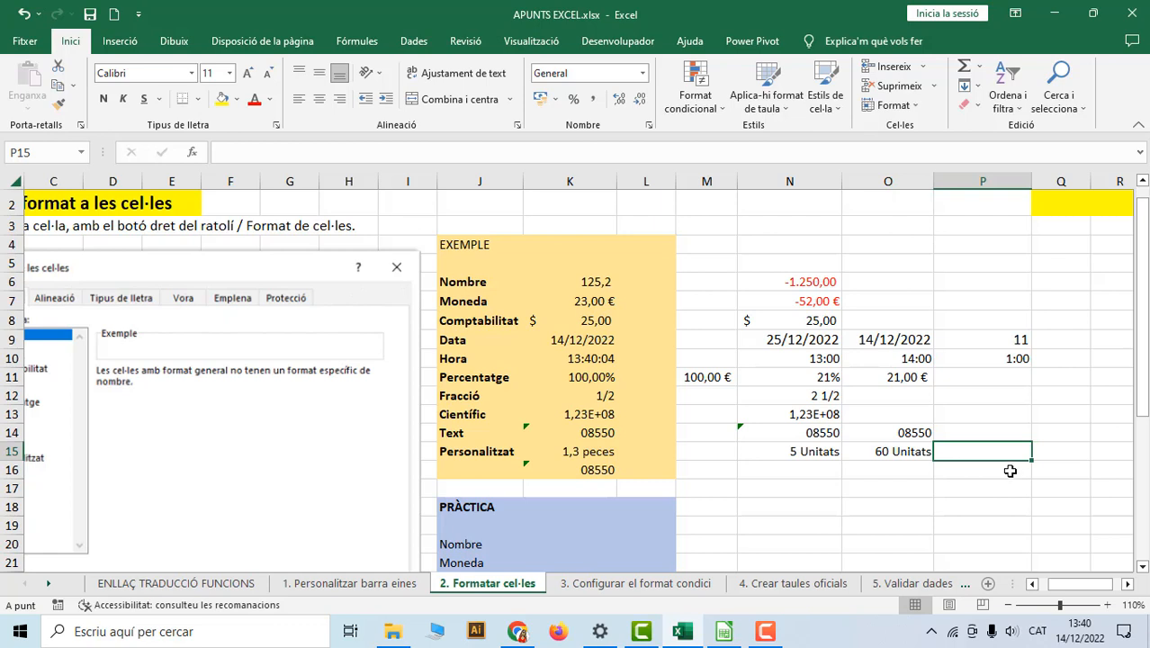
type("=")
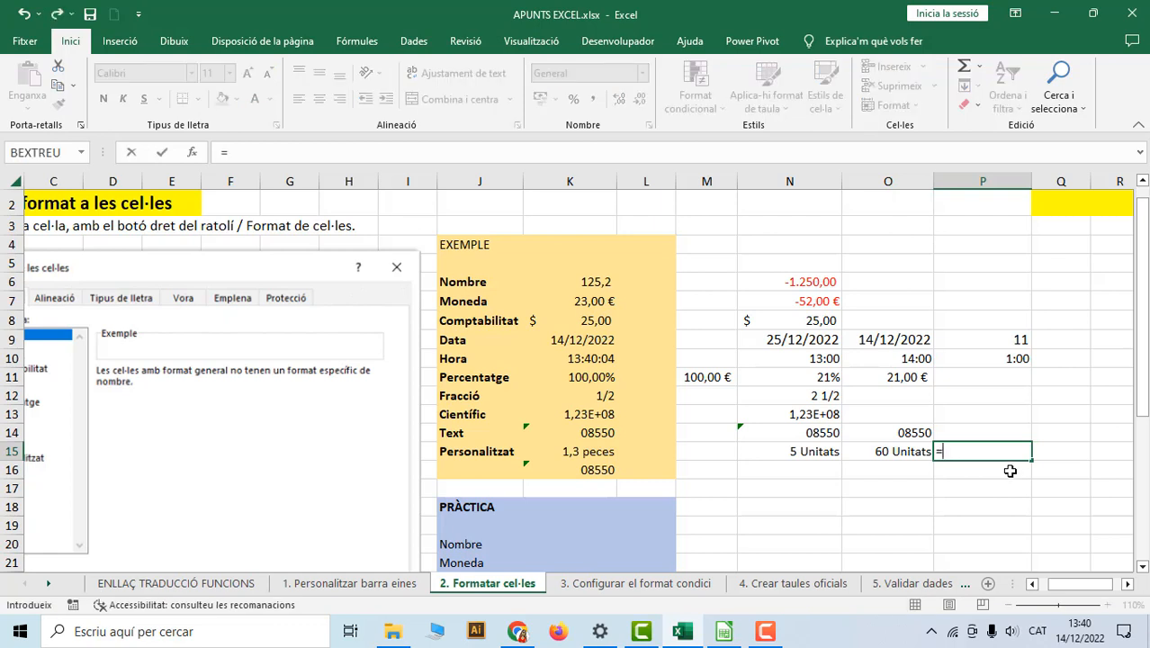
left_click(804, 453)
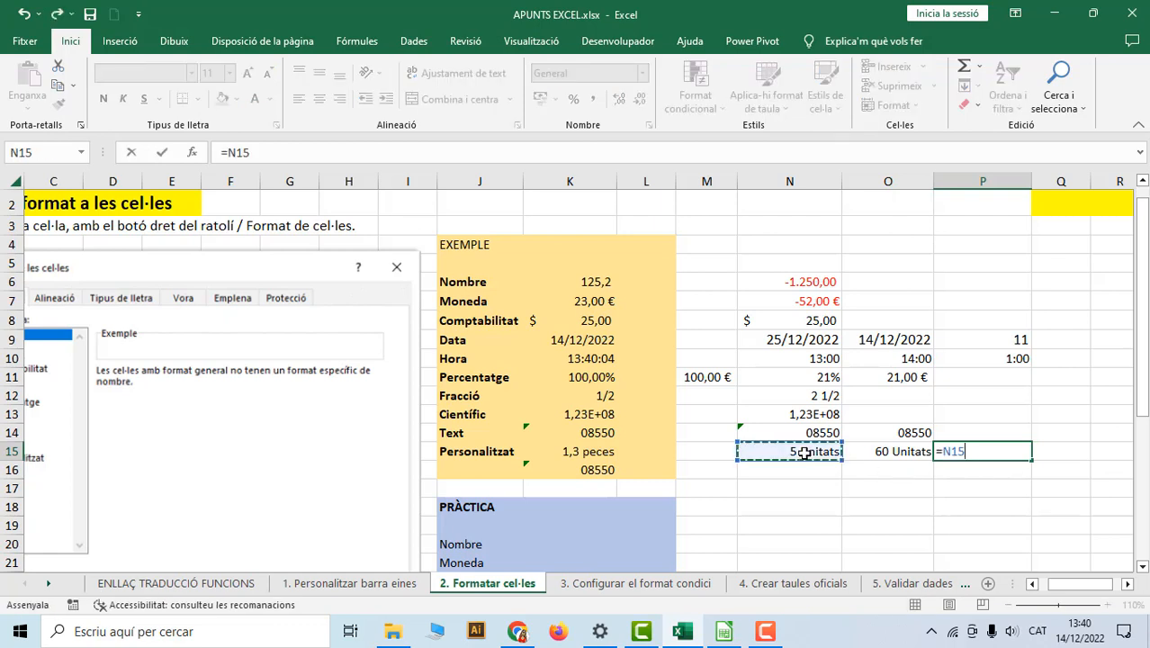
type("+")
left_click(866, 451)
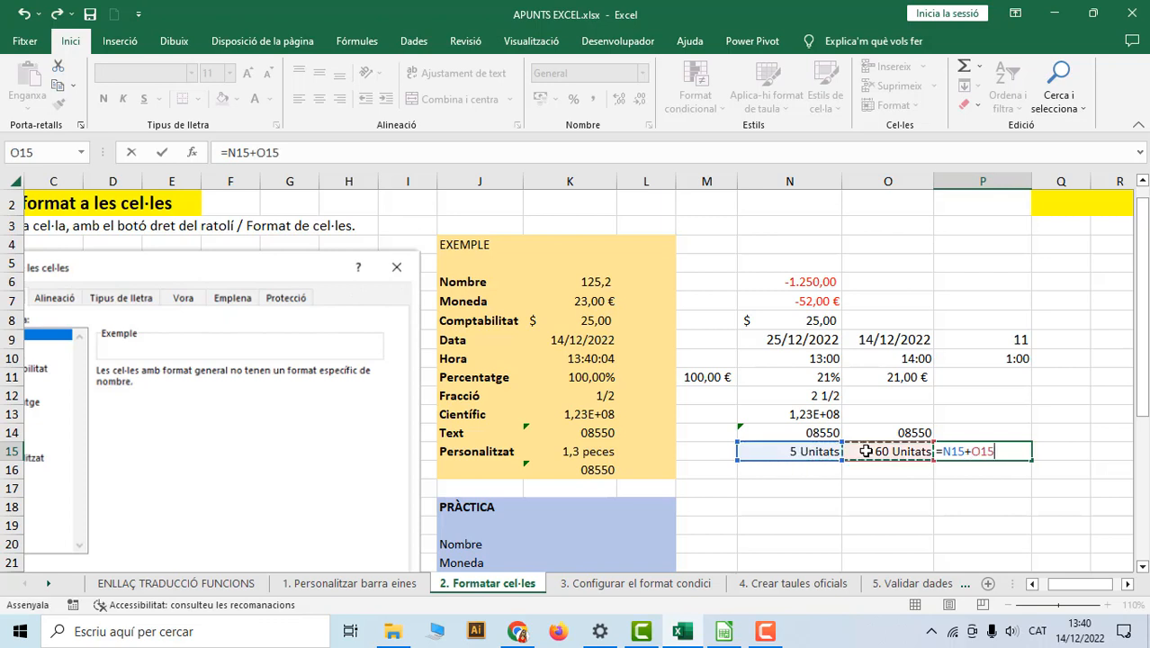
key("Return")
left_click(981, 453)
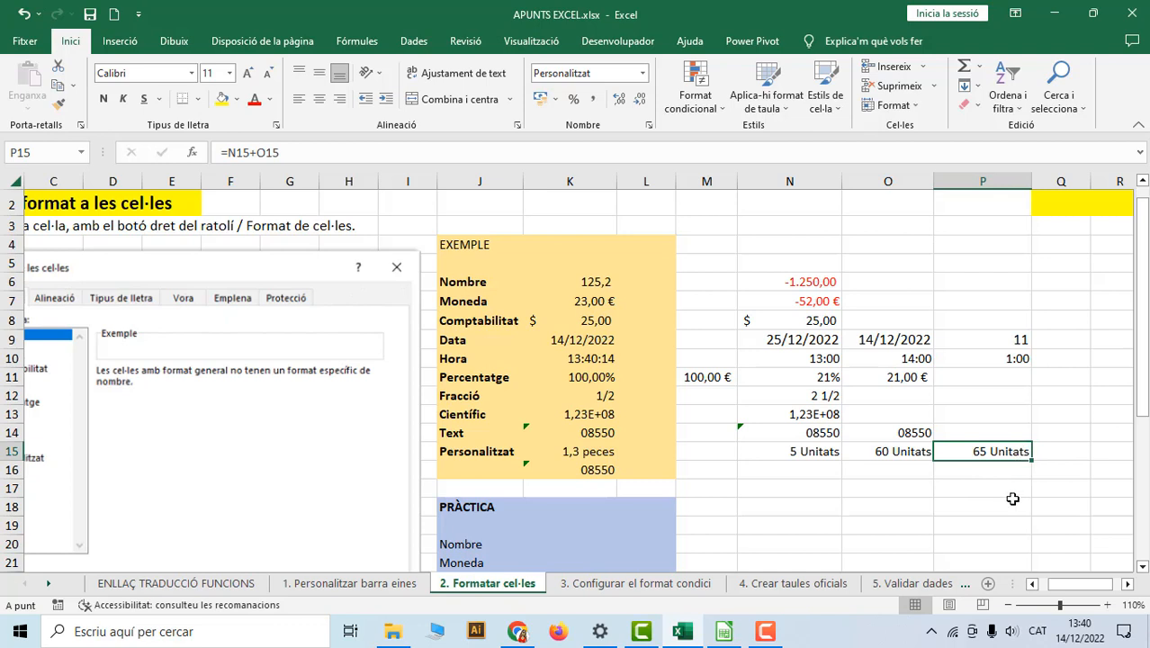
Change the custom number format of cell N15 to # "unitats" with a lowercase u.
left_click(809, 452)
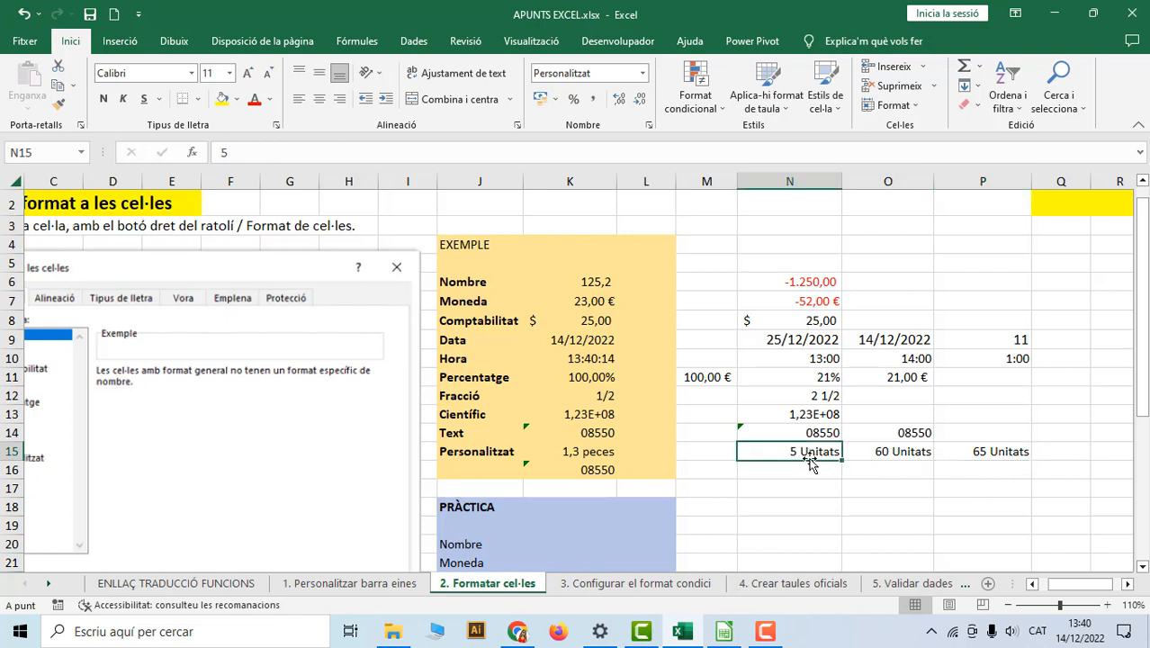
right_click(819, 452)
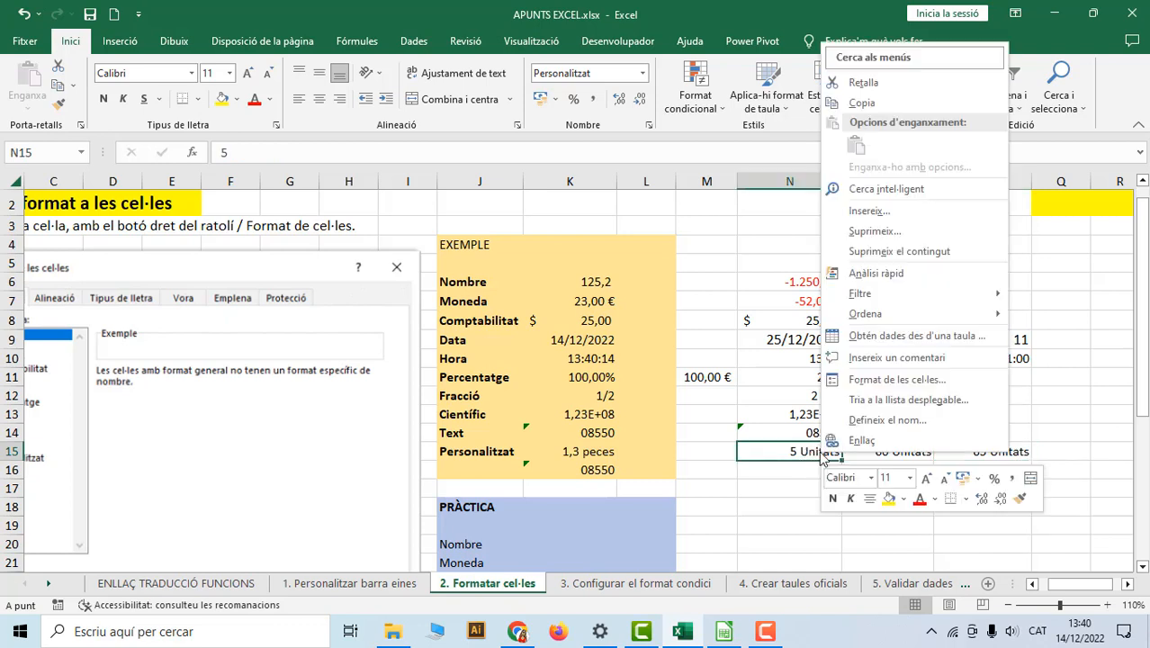
left_click(900, 379)
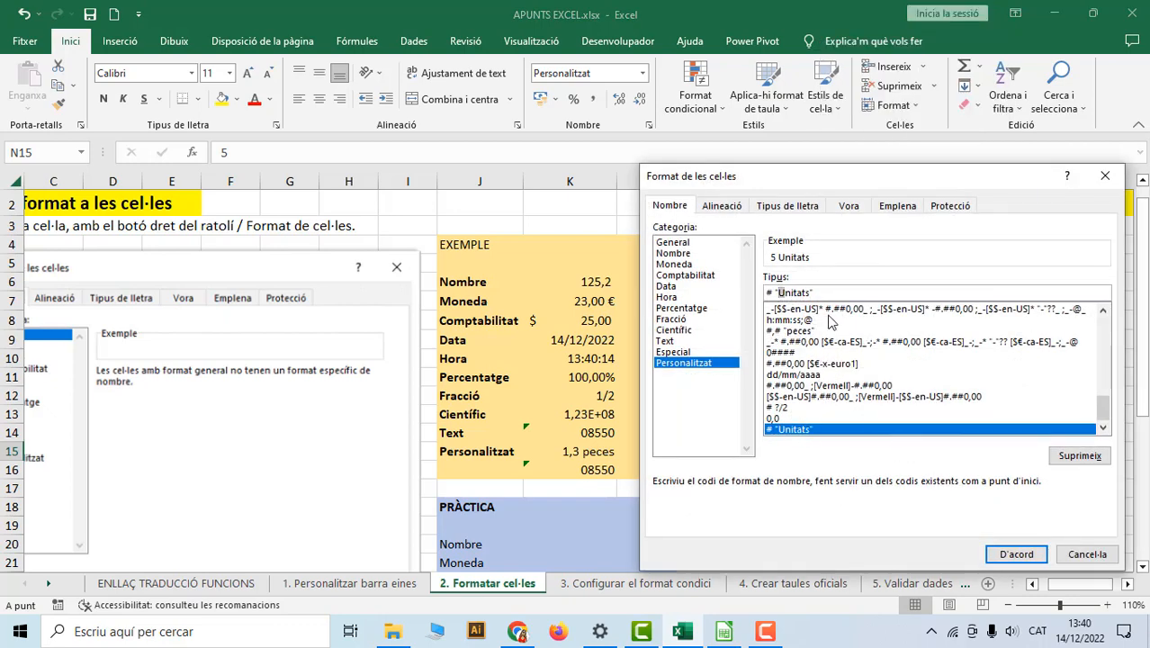
key("BackSpace")
type("u")
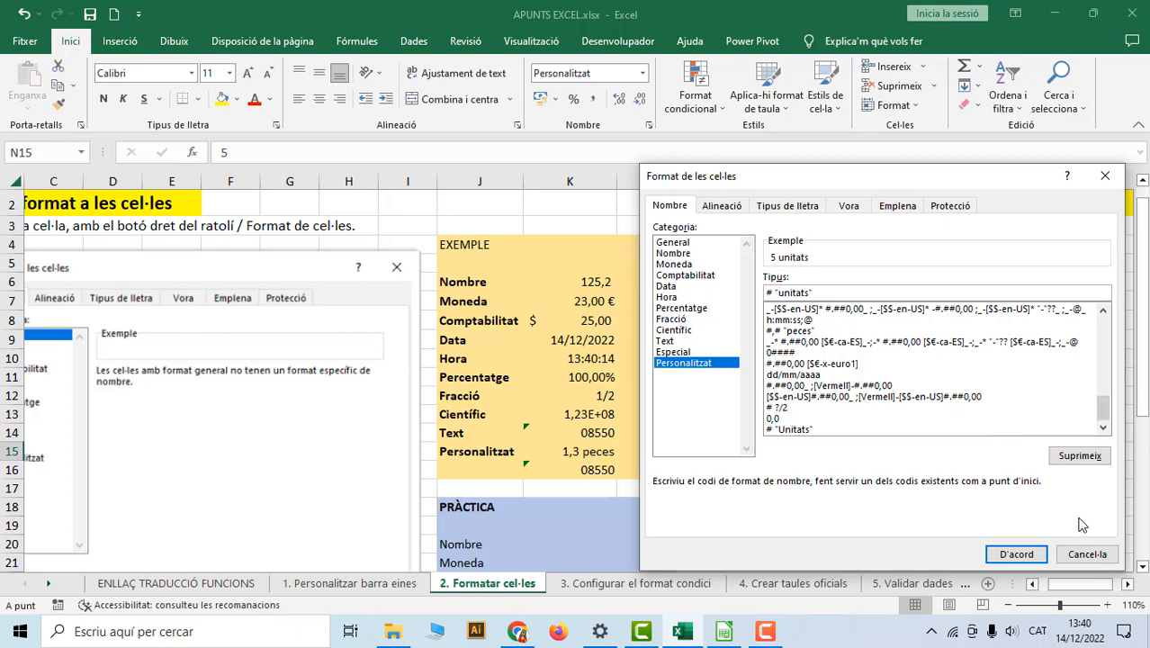
left_click(1032, 557)
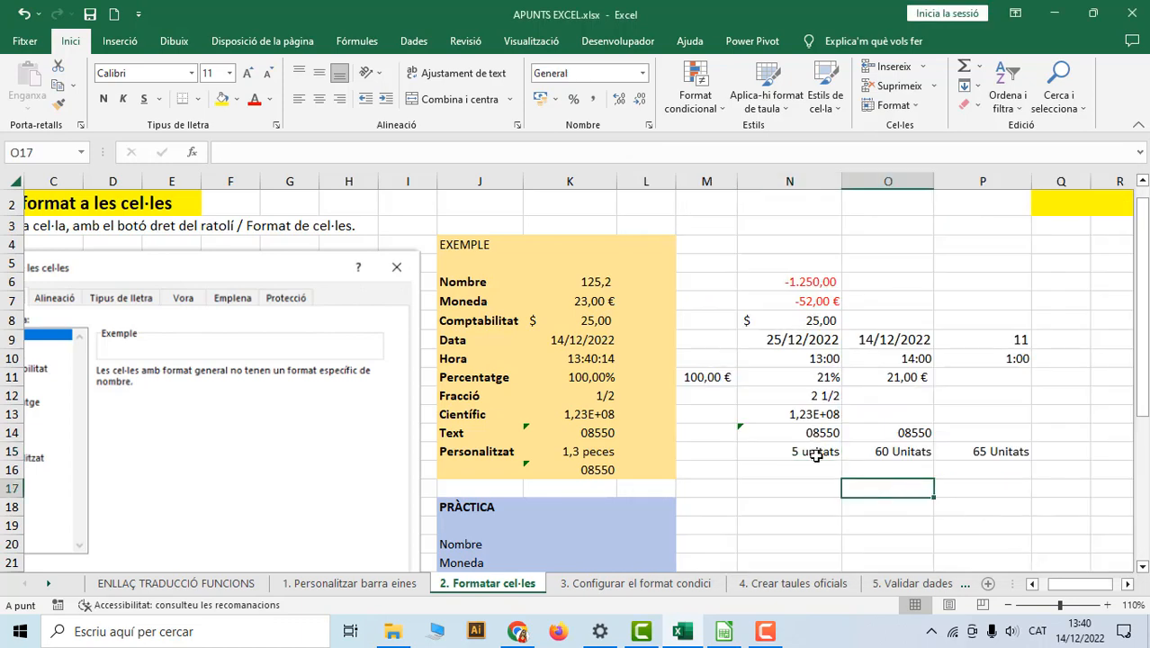
Copy the custom units format from N15 onto O15 and P15, and fill the sum cell P15 with yellow.
left_click(59, 103)
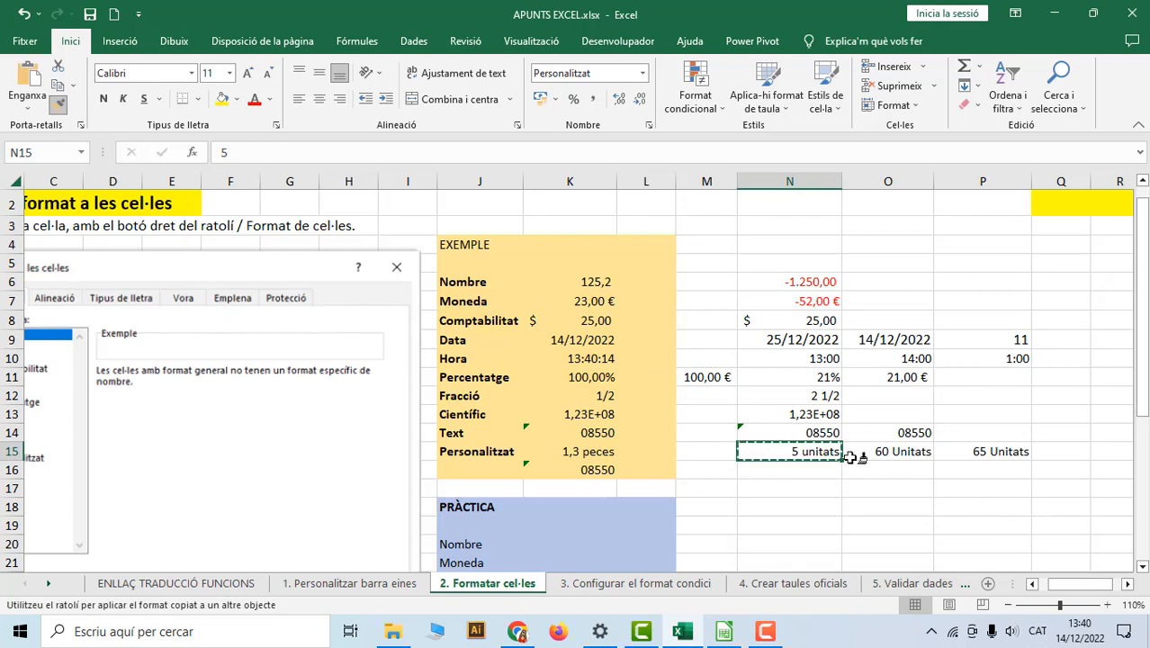
left_click_drag(869, 451, 970, 452)
left_click(944, 451)
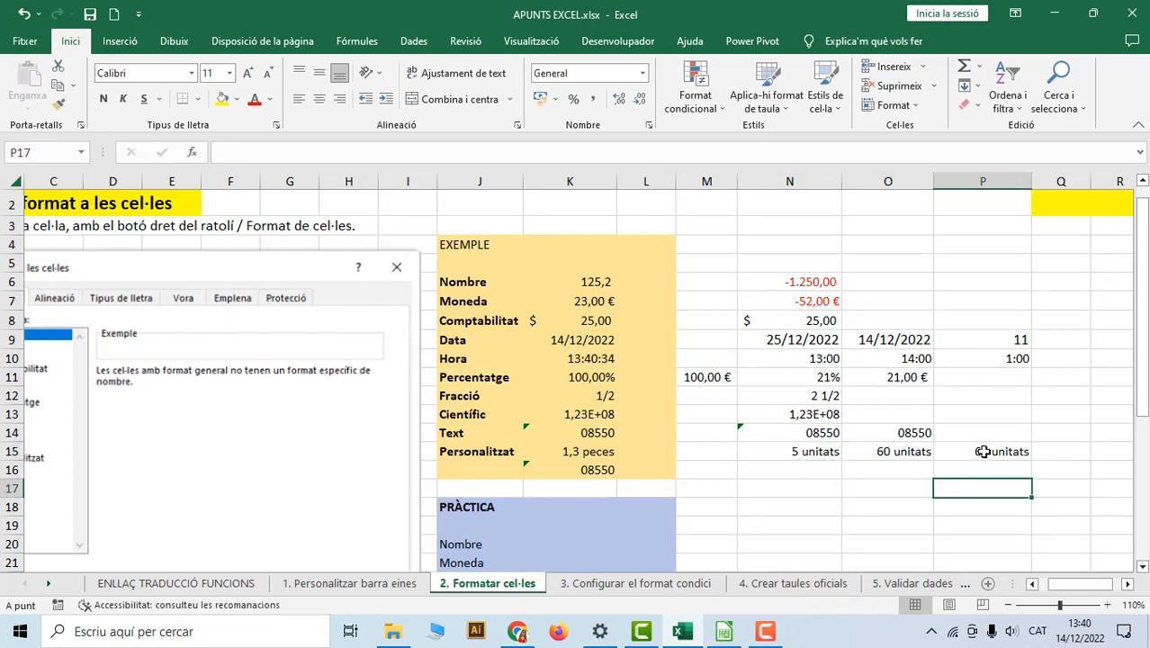
left_click(222, 98)
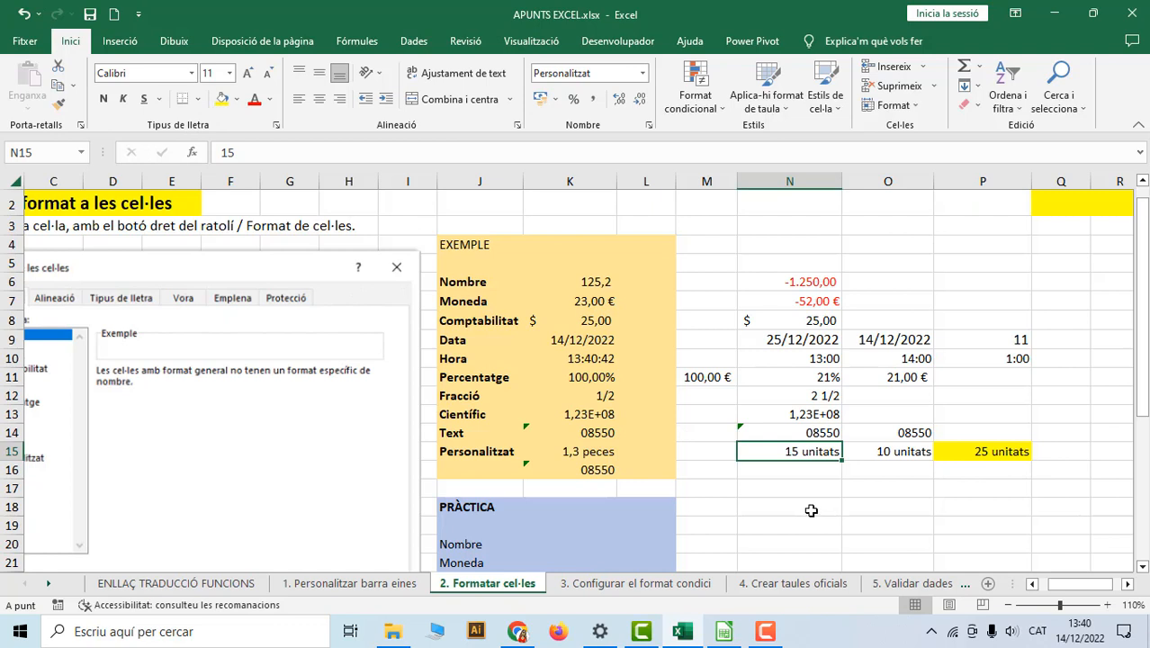
Enter 30 in N15 and 20 in O15 to recalculate the sum in P15.
type("30")
key("Tab")
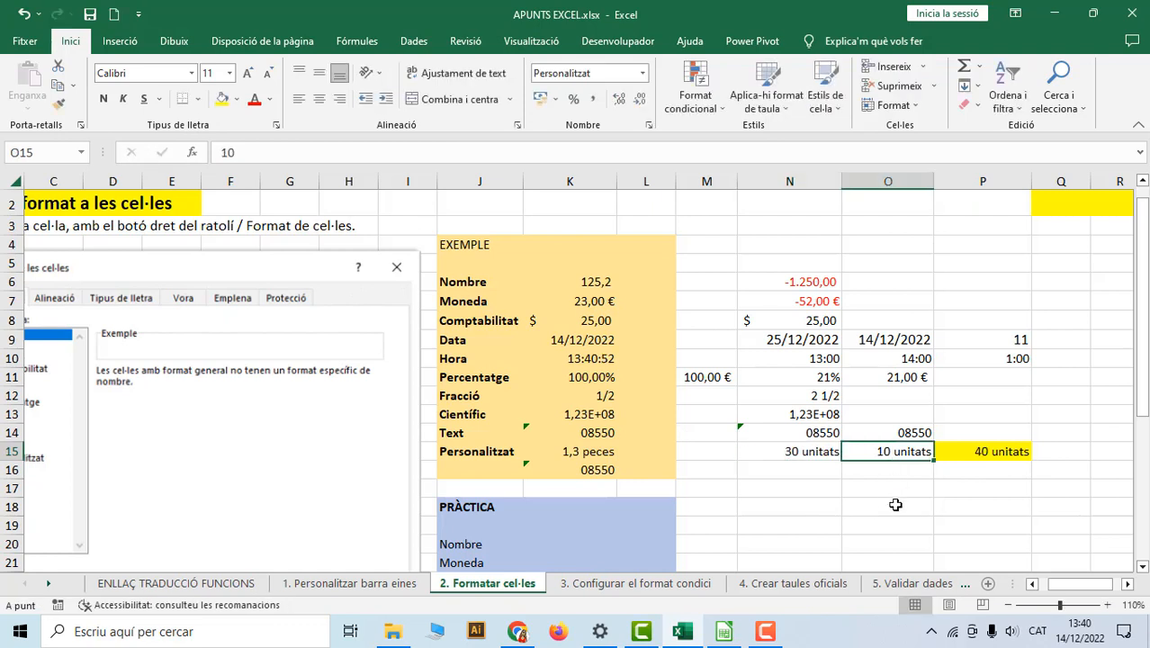
type("20")
key("Return")
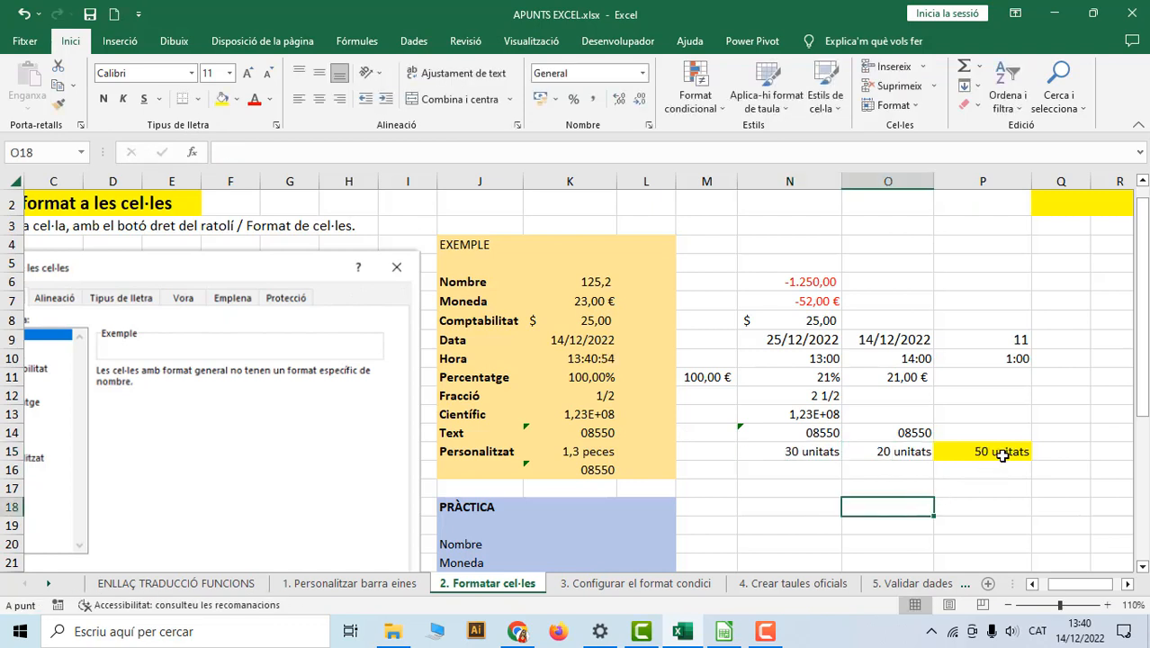
left_click(998, 450)
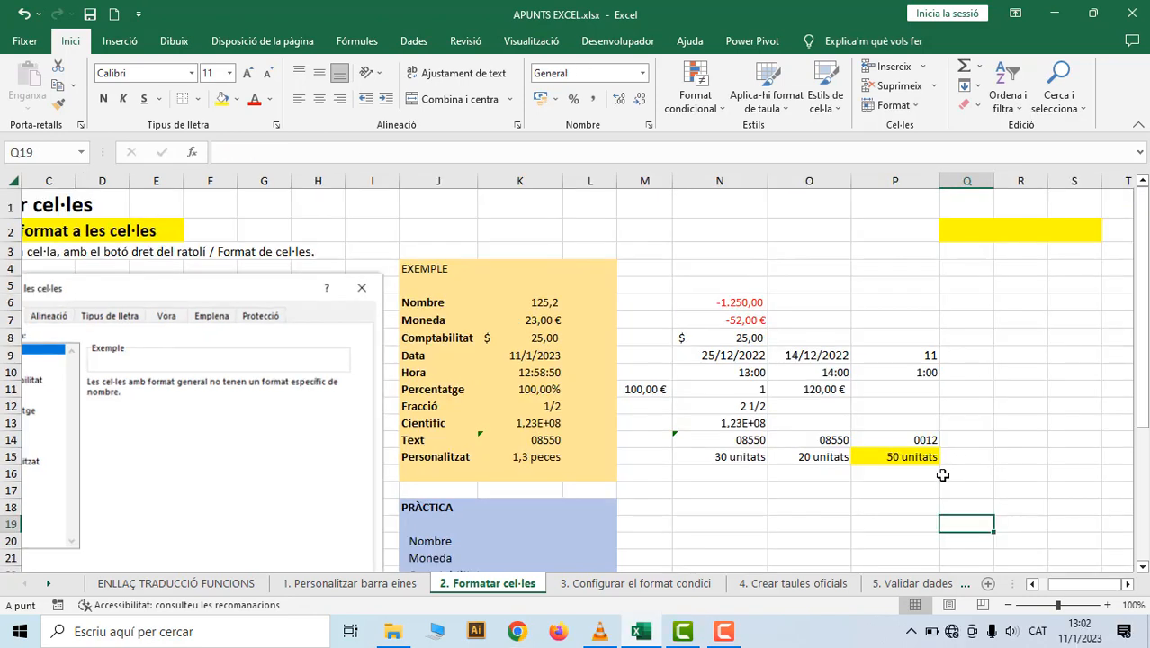
Apply the Number format with two decimals to the date in cell N9 to expose its serial number.
left_click(737, 357)
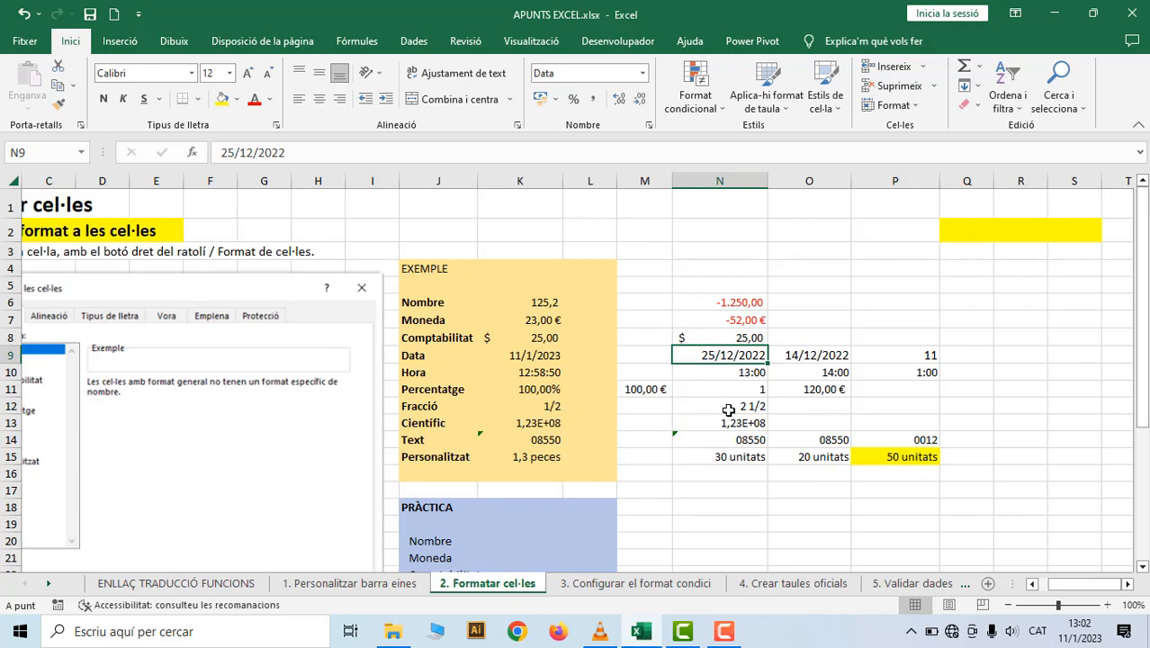
right_click(691, 356)
left_click(756, 538)
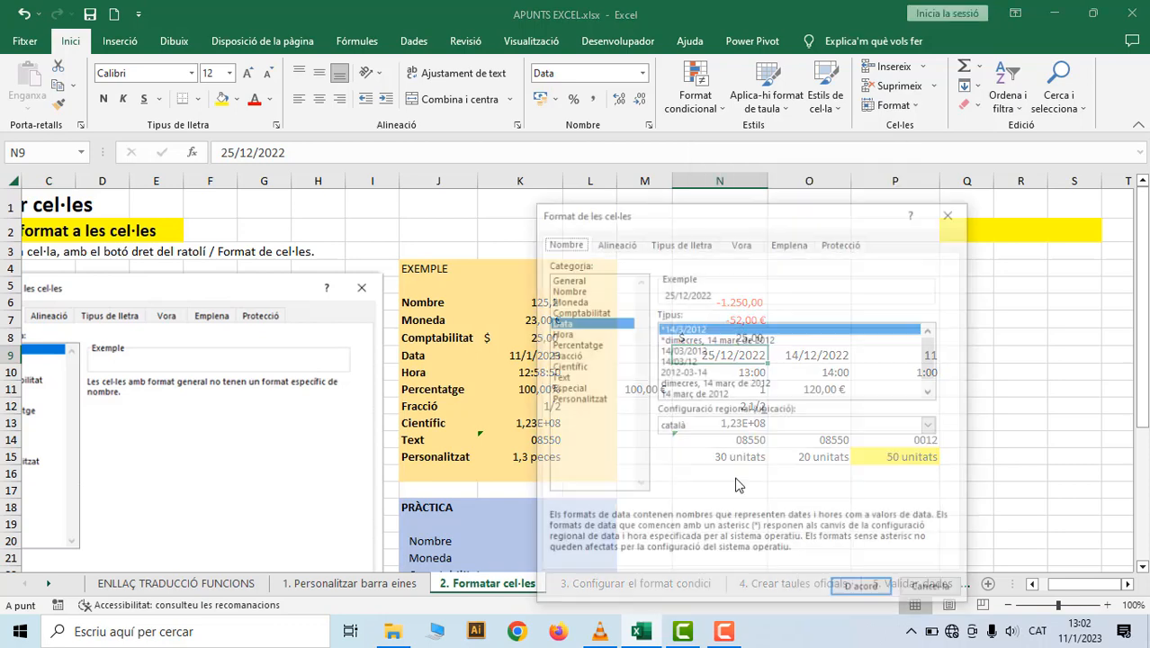
left_click(566, 290)
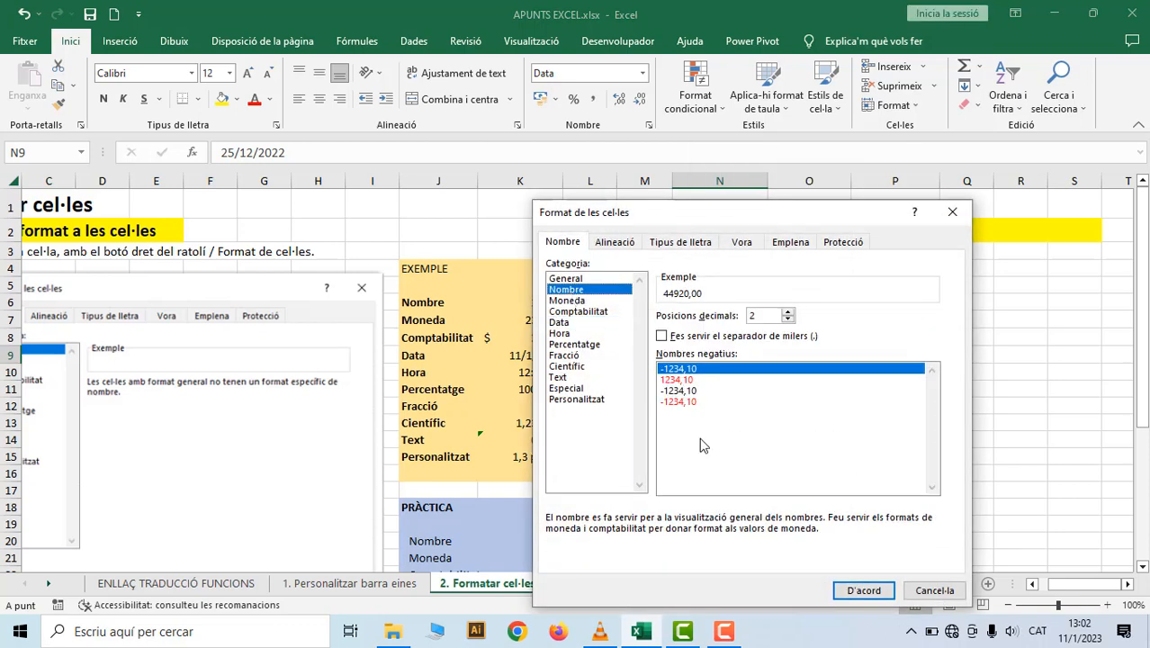
left_click(862, 590)
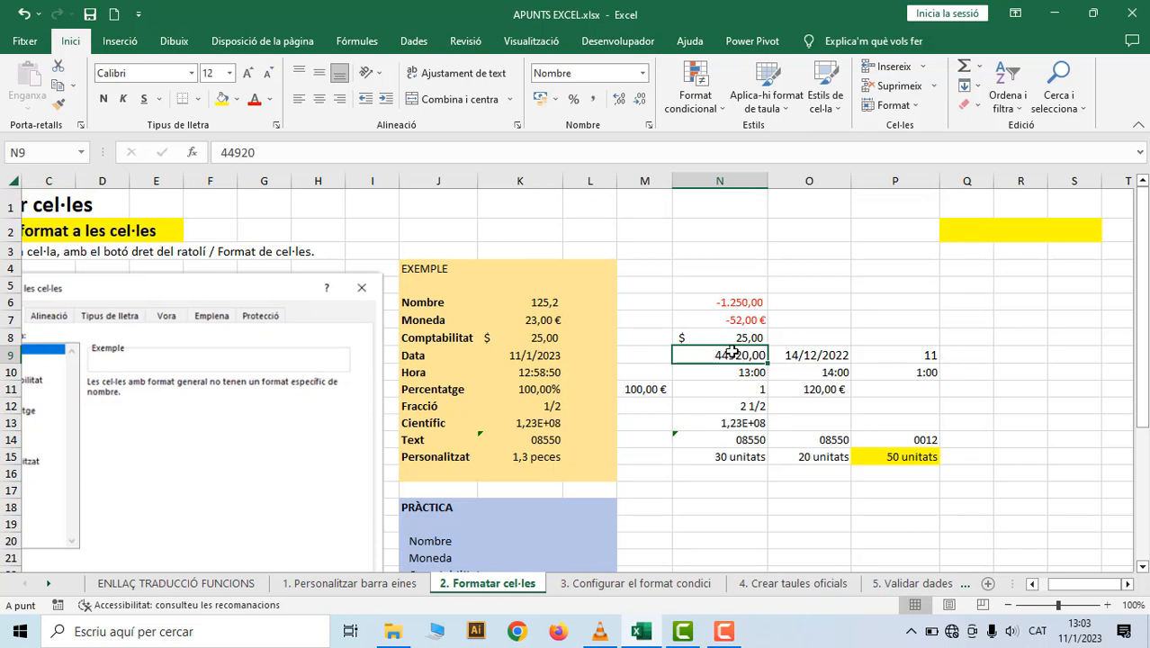
Restore the Date format on cell N9.
right_click(698, 354)
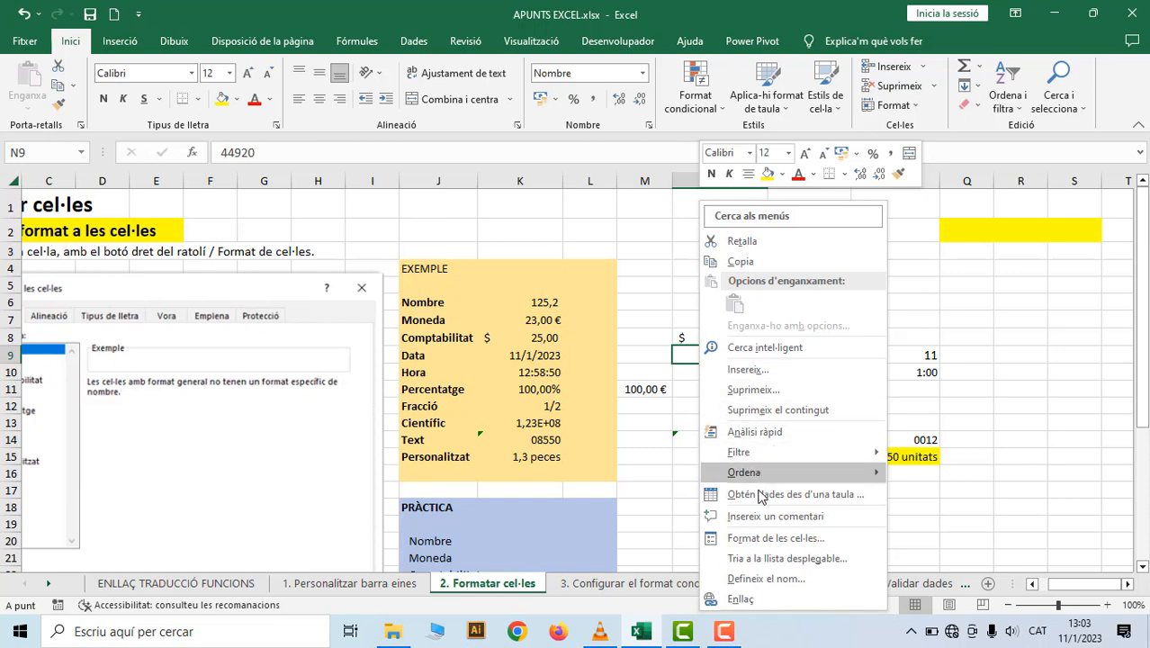
left_click(763, 540)
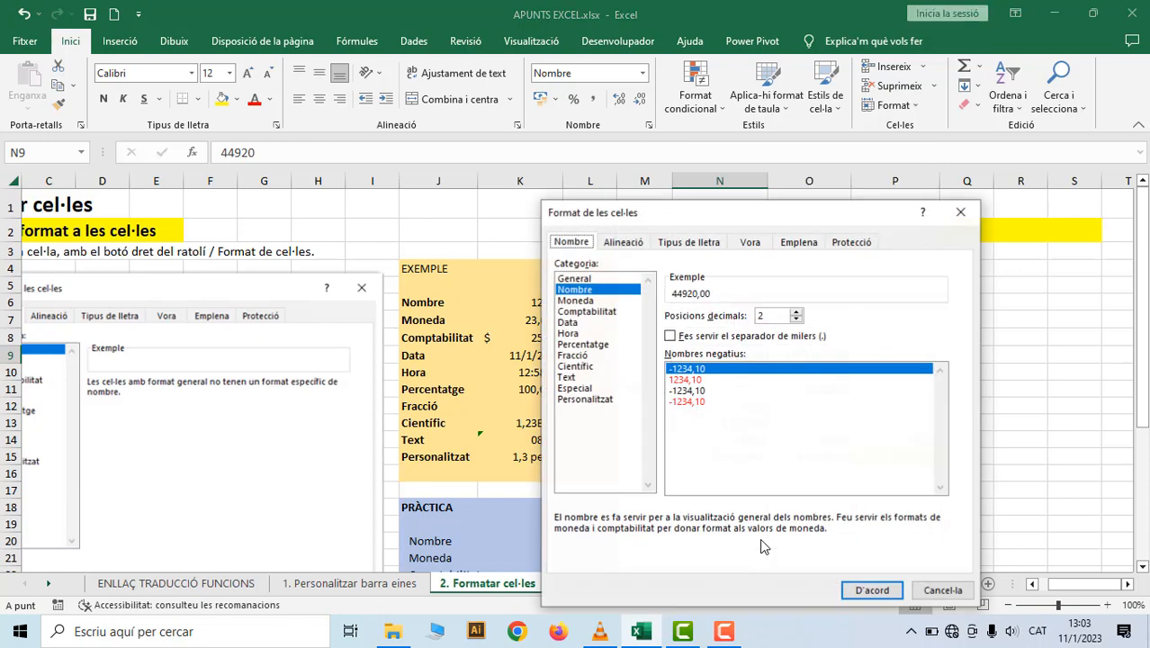
left_click(579, 324)
left_click(872, 590)
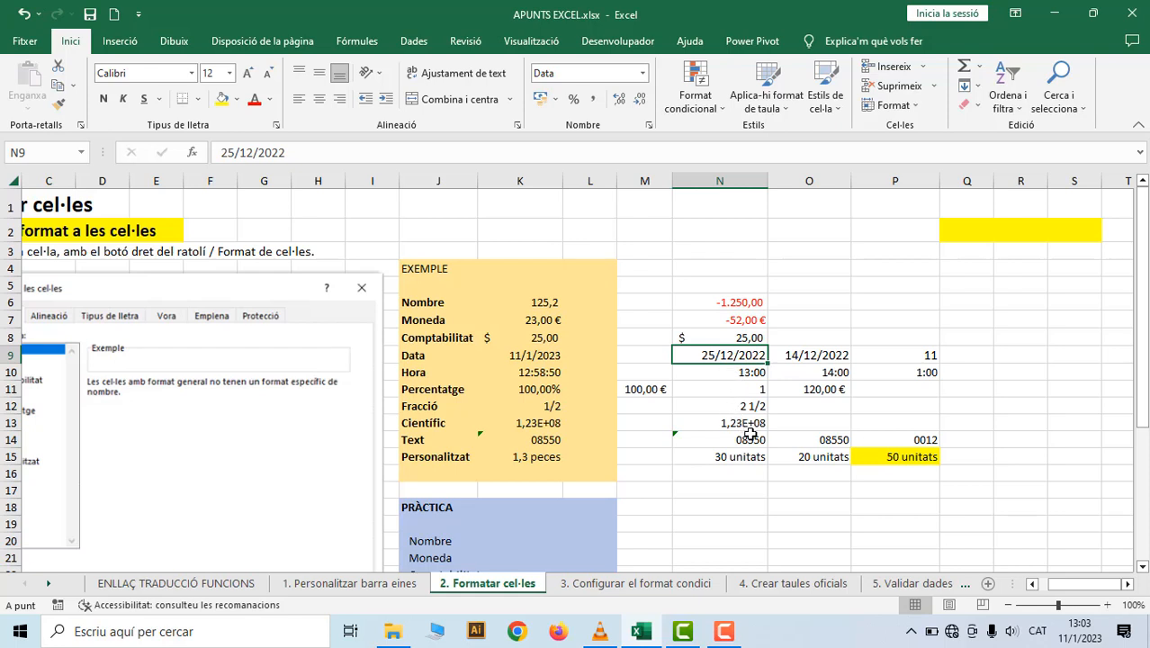
Clear cell N11 on the Percentatge row and apply the Percentage format with 0 decimal places.
left_click(762, 392)
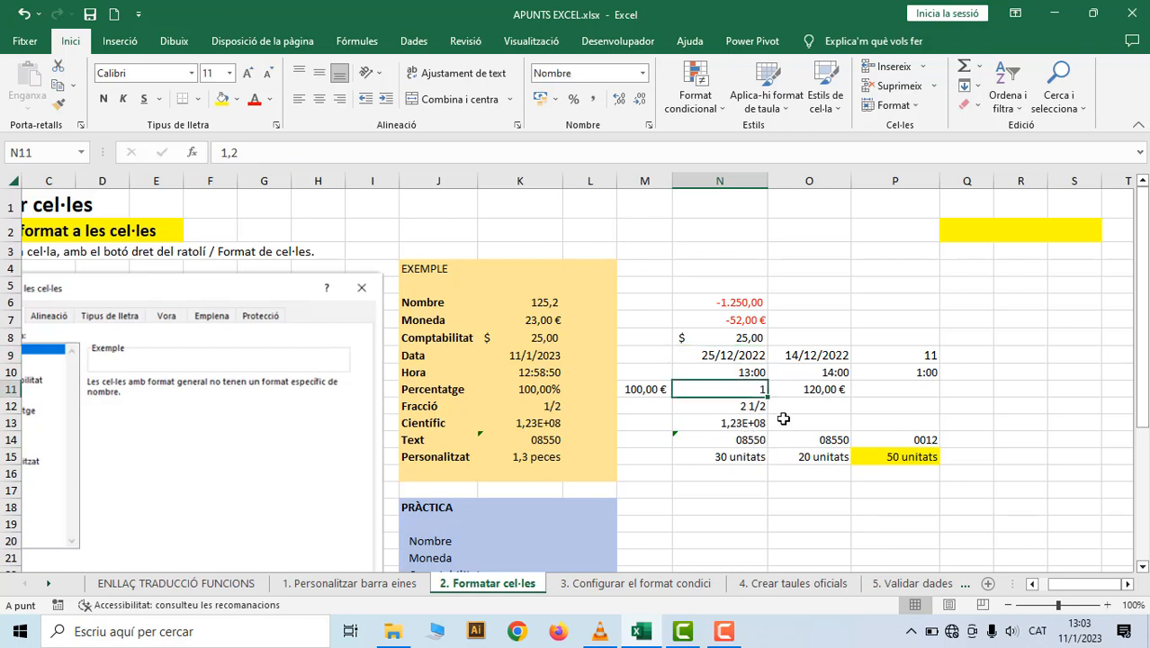
key("Delete")
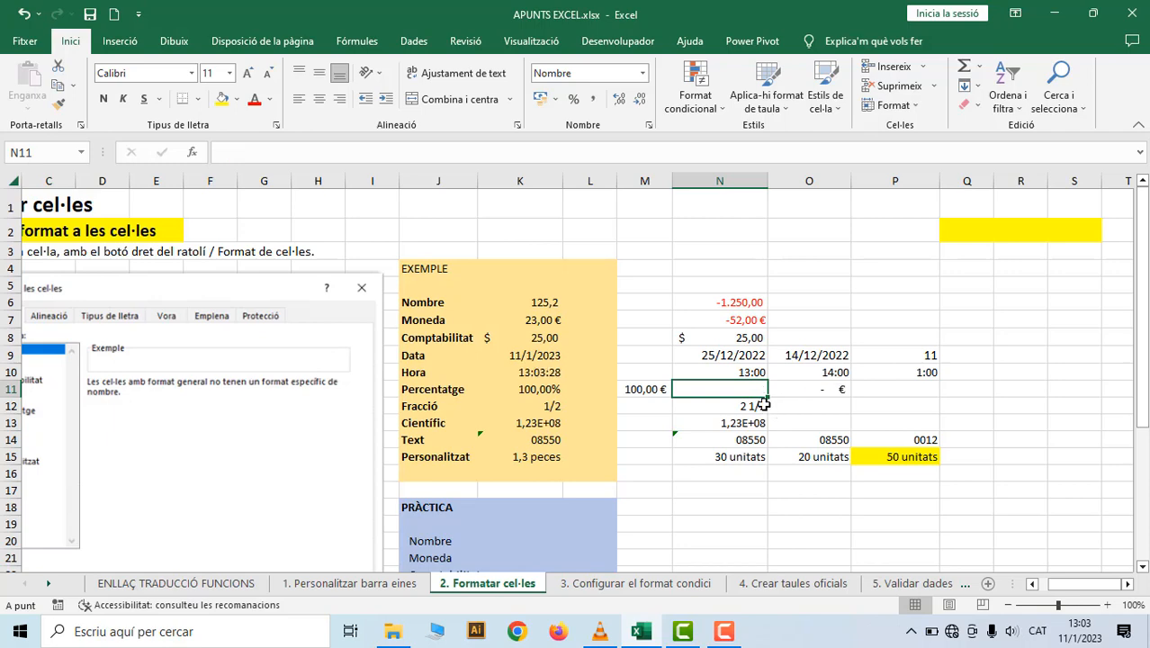
right_click(757, 388)
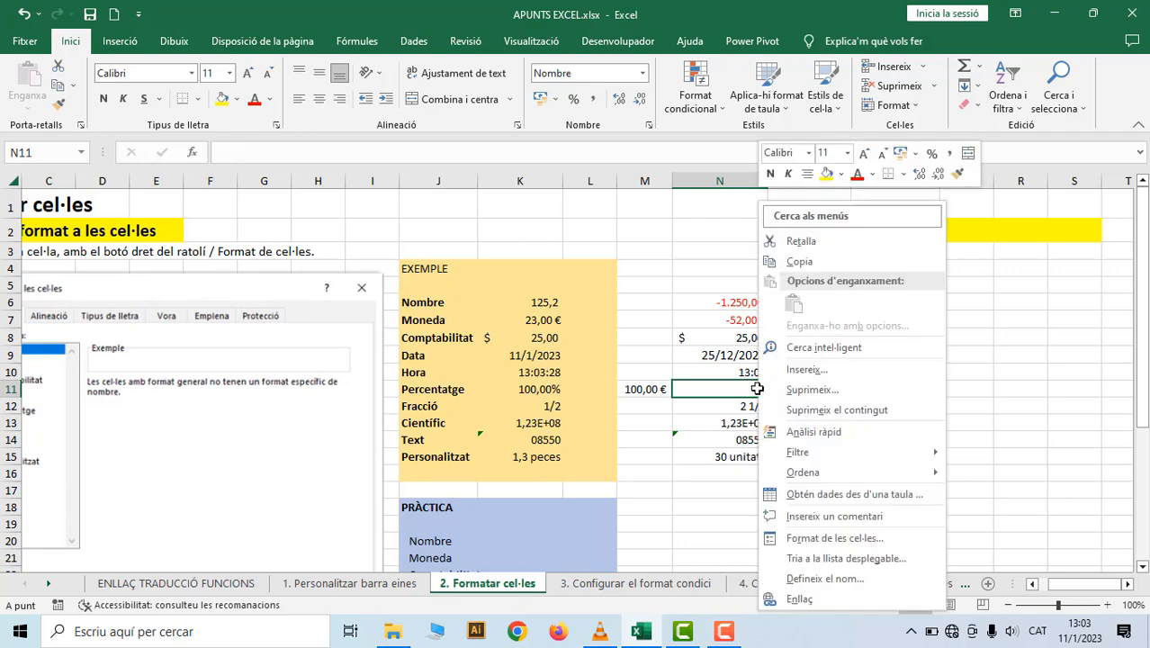
left_click(820, 532)
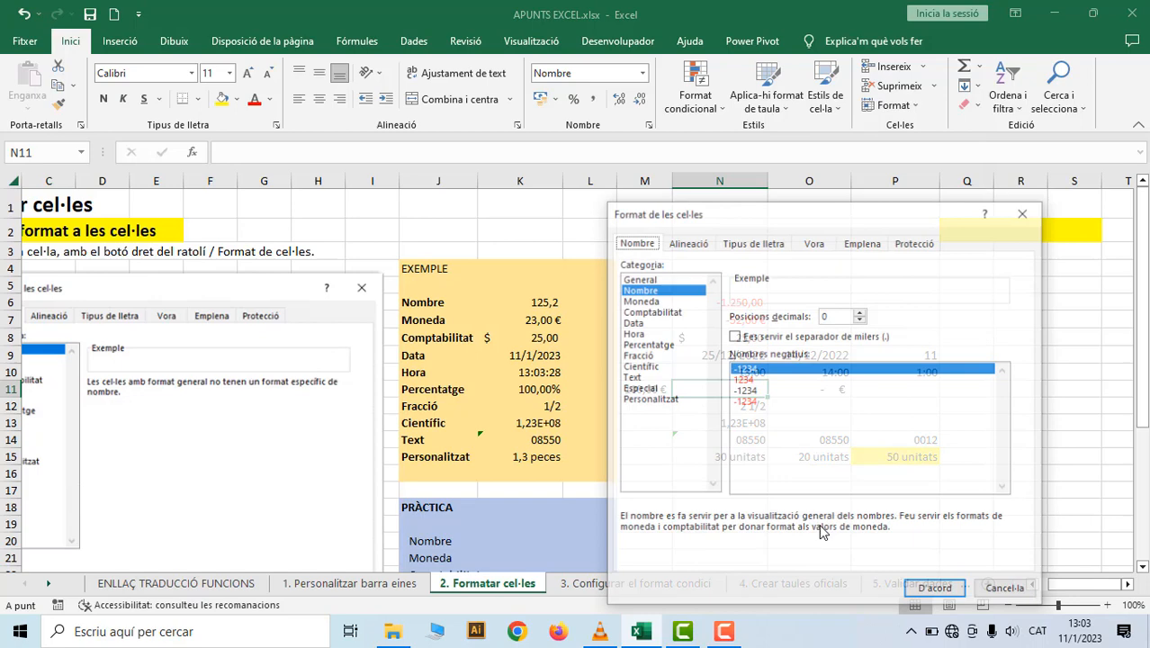
left_click(653, 346)
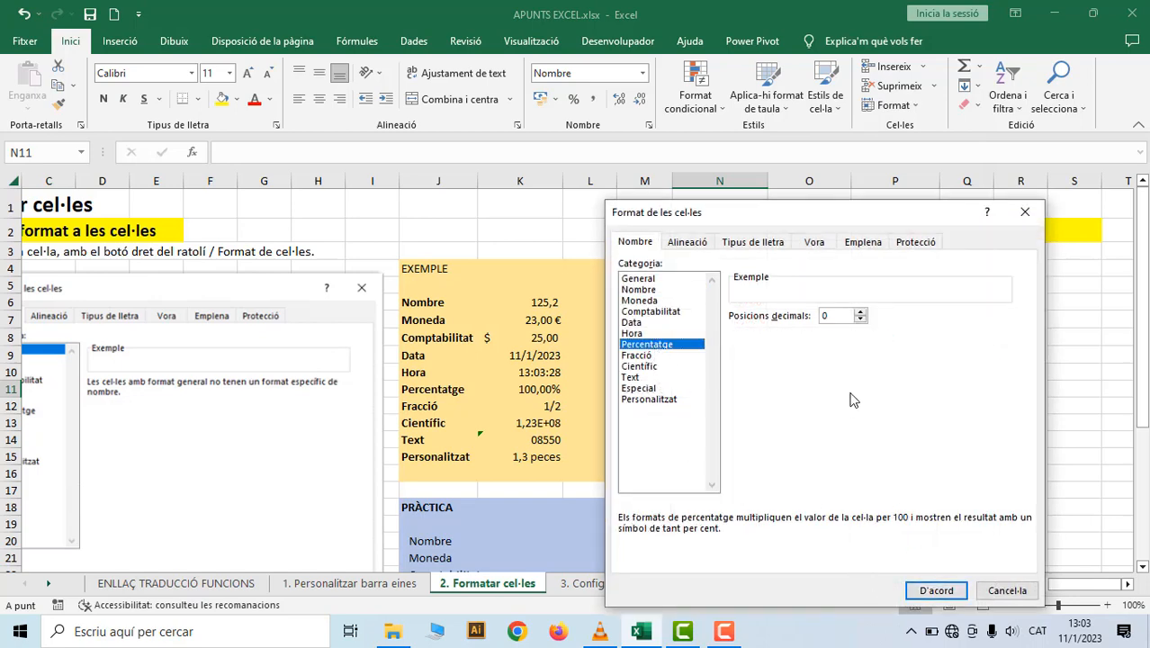
left_click(935, 592)
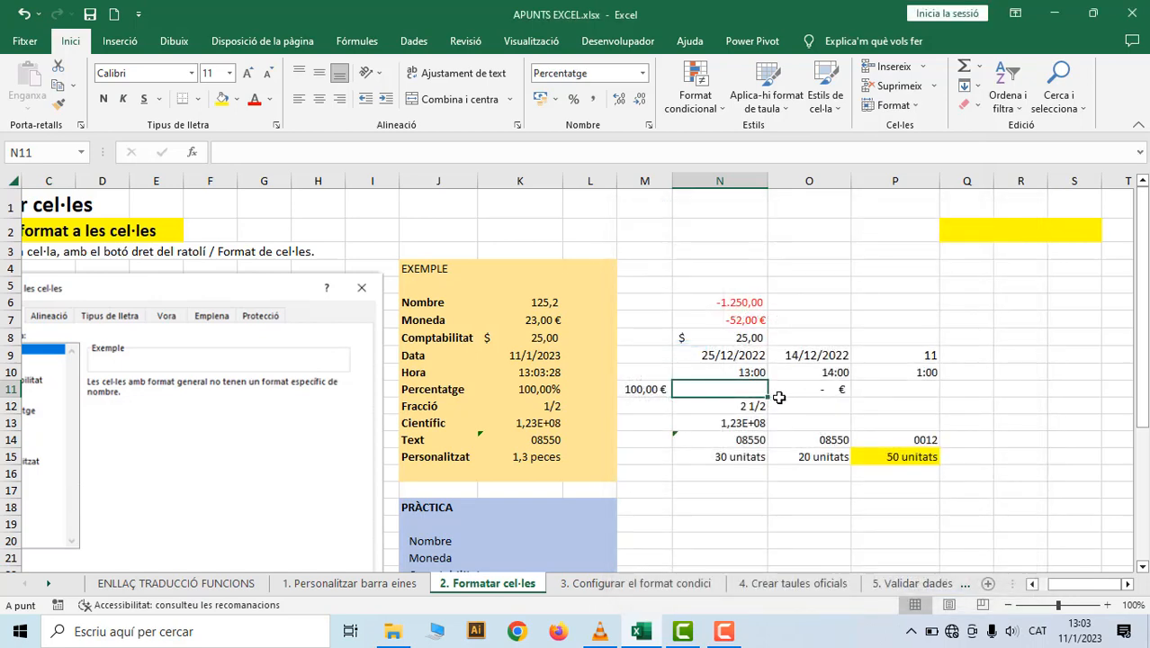
Enter 21% in the percentage cell N11.
type("21")
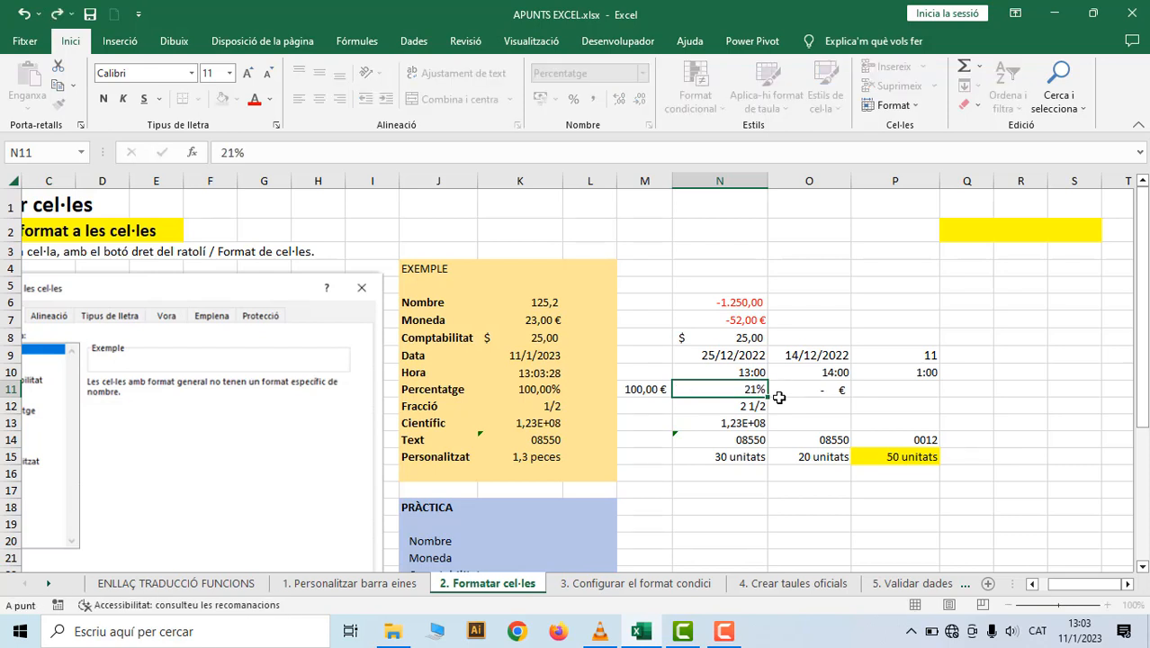
key("Return")
left_click(754, 388)
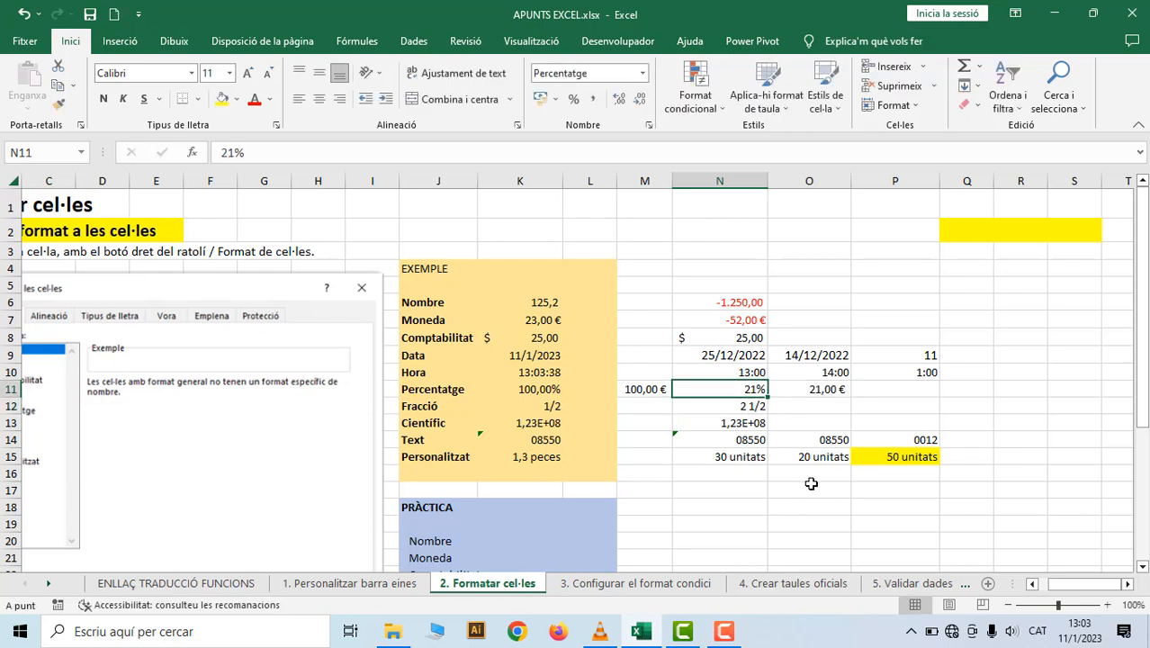
Apply the Number format with 0 decimal places to cell N11, and select the amount in M11.
right_click(730, 389)
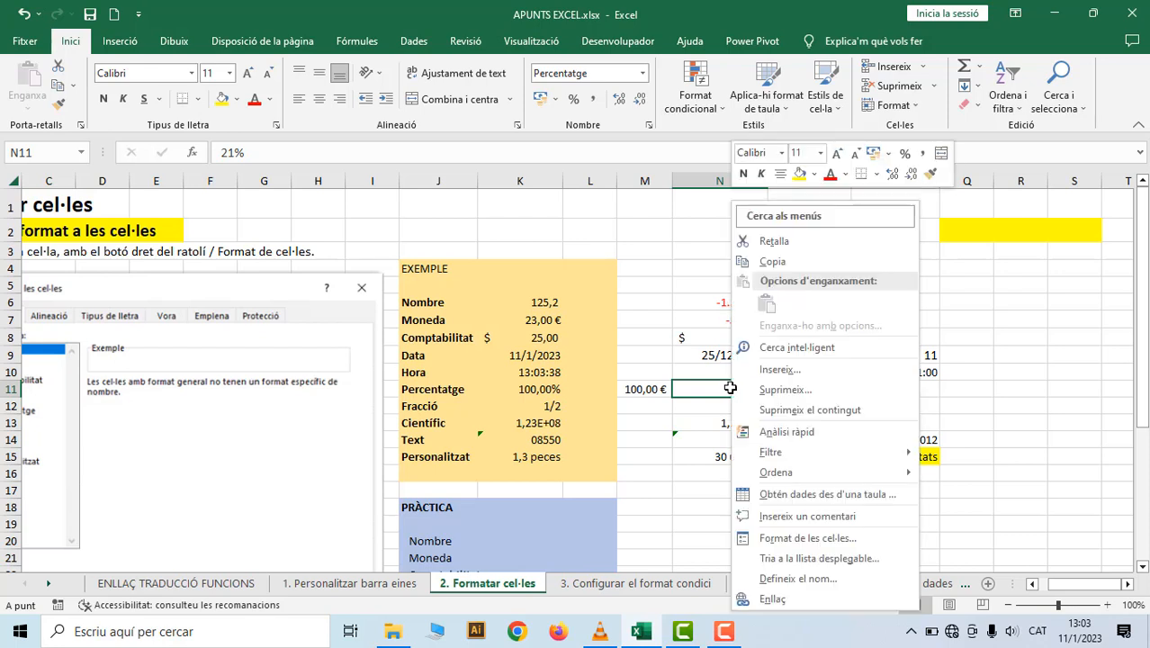
left_click(794, 540)
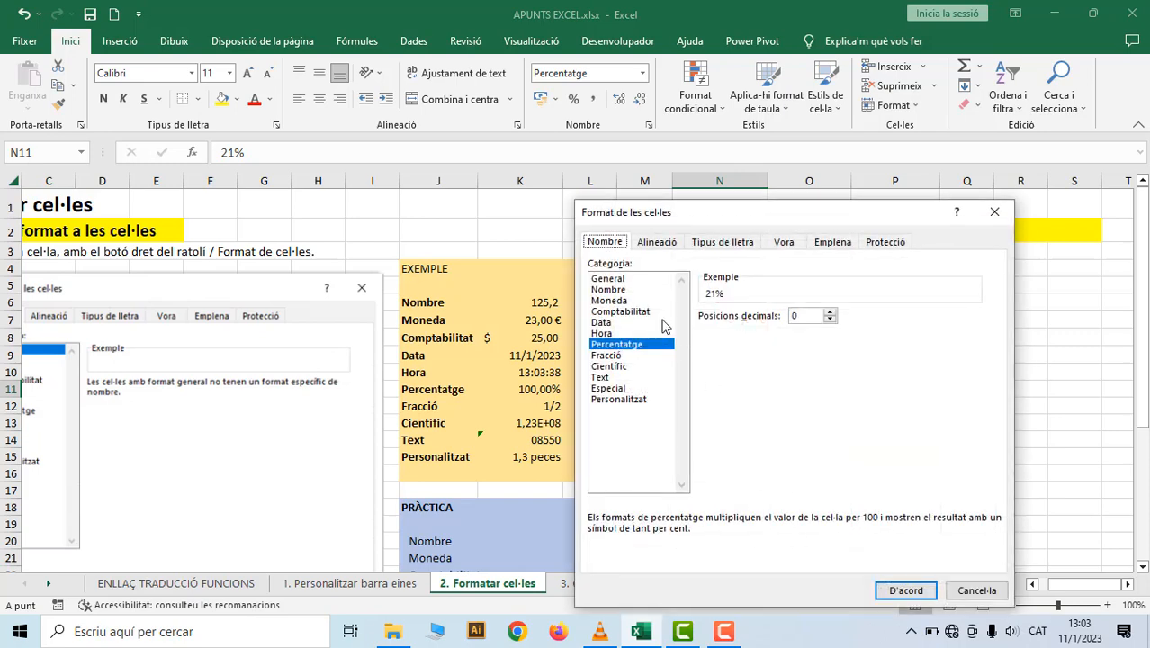
left_click(617, 290)
left_click(905, 590)
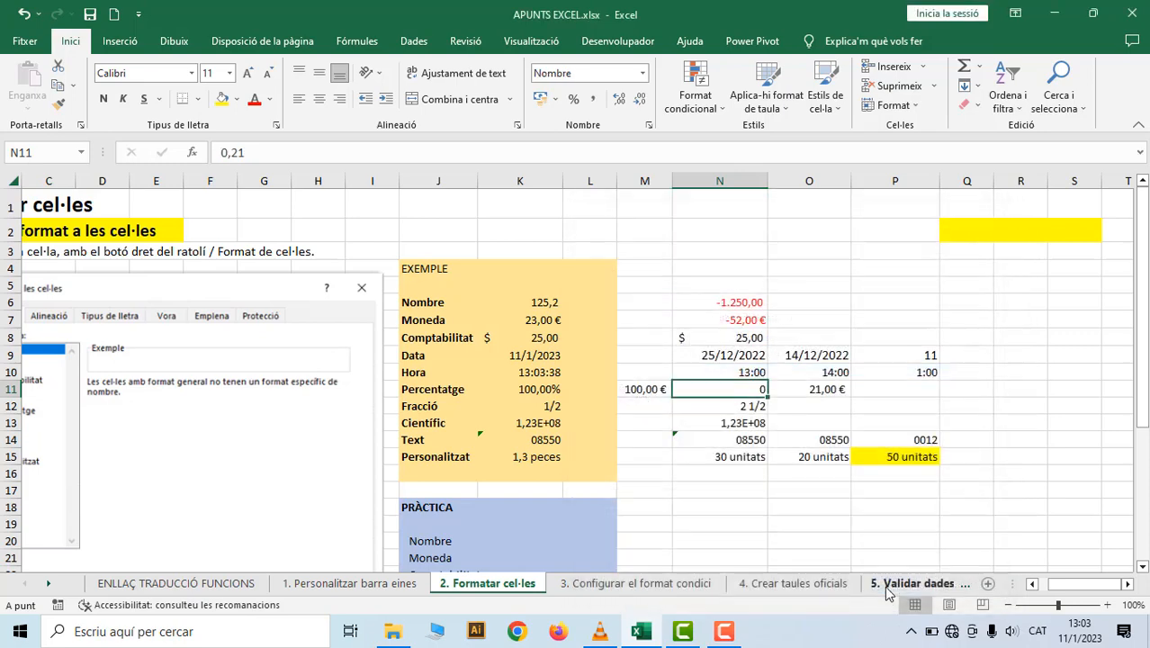
left_click(650, 389)
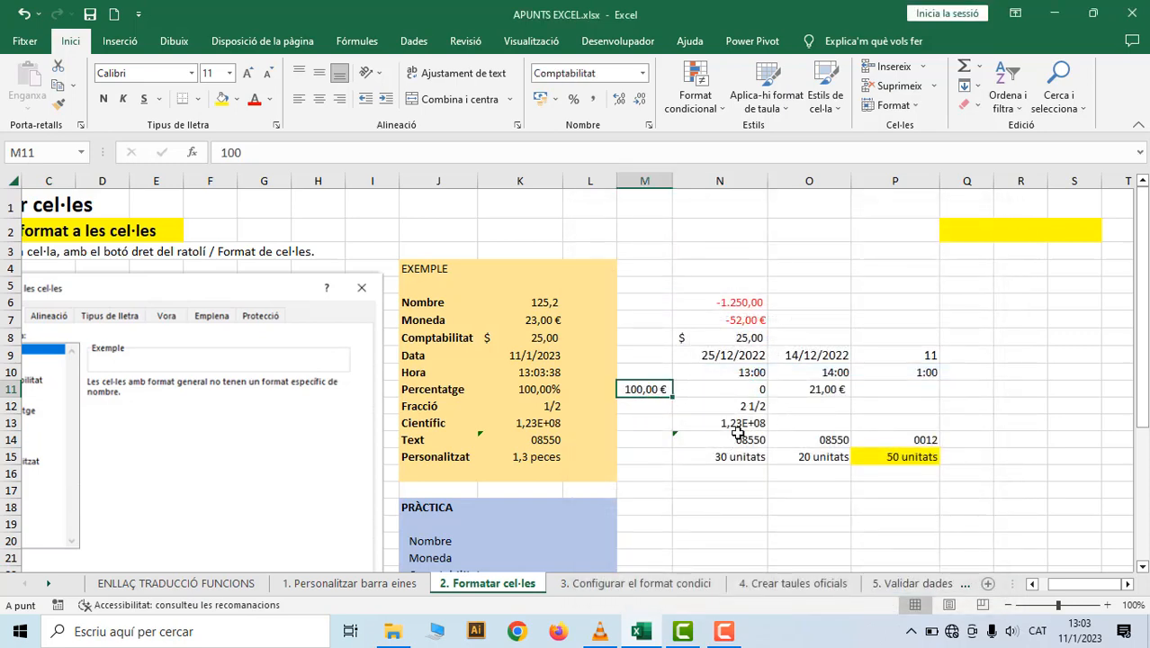
Examine the section 2.2 indentation examples in cells B32 to B34.
left_click(733, 354)
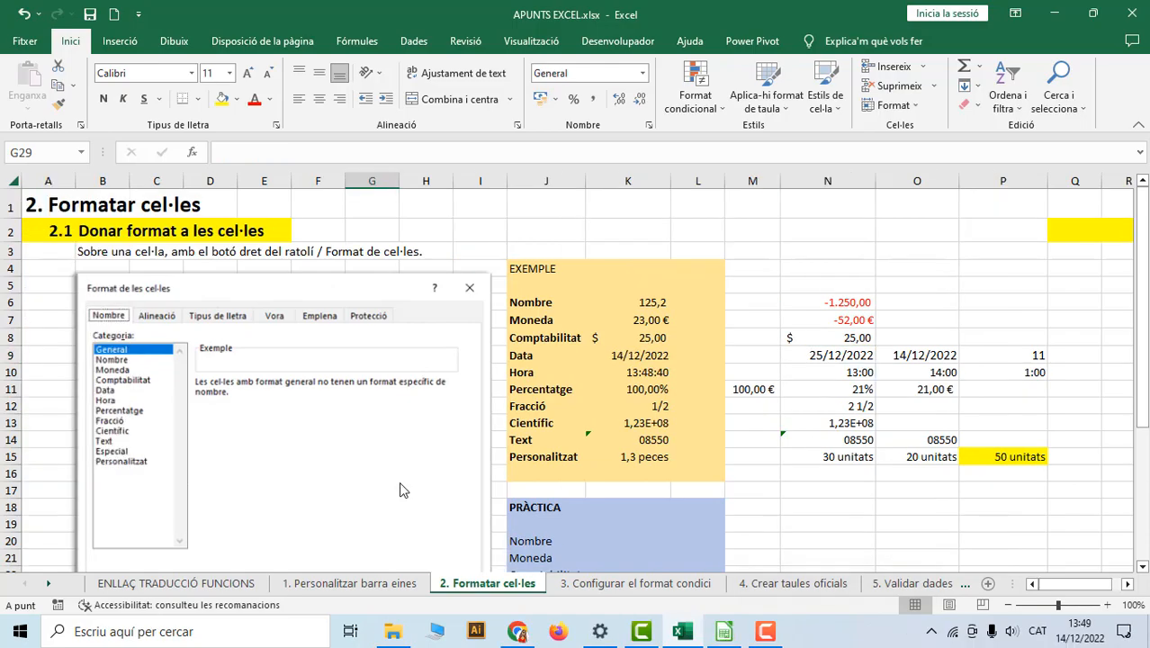
left_click(389, 491)
scroll(388, 493, "down", 3)
scroll(389, 494, "down", 3)
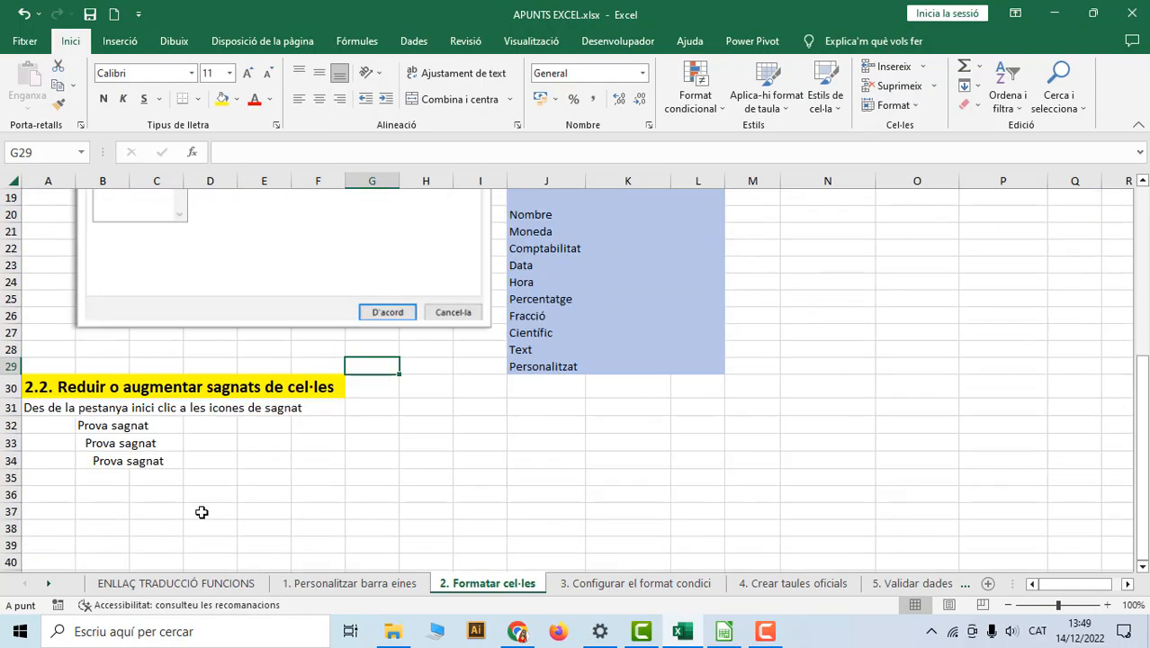
left_click(99, 426)
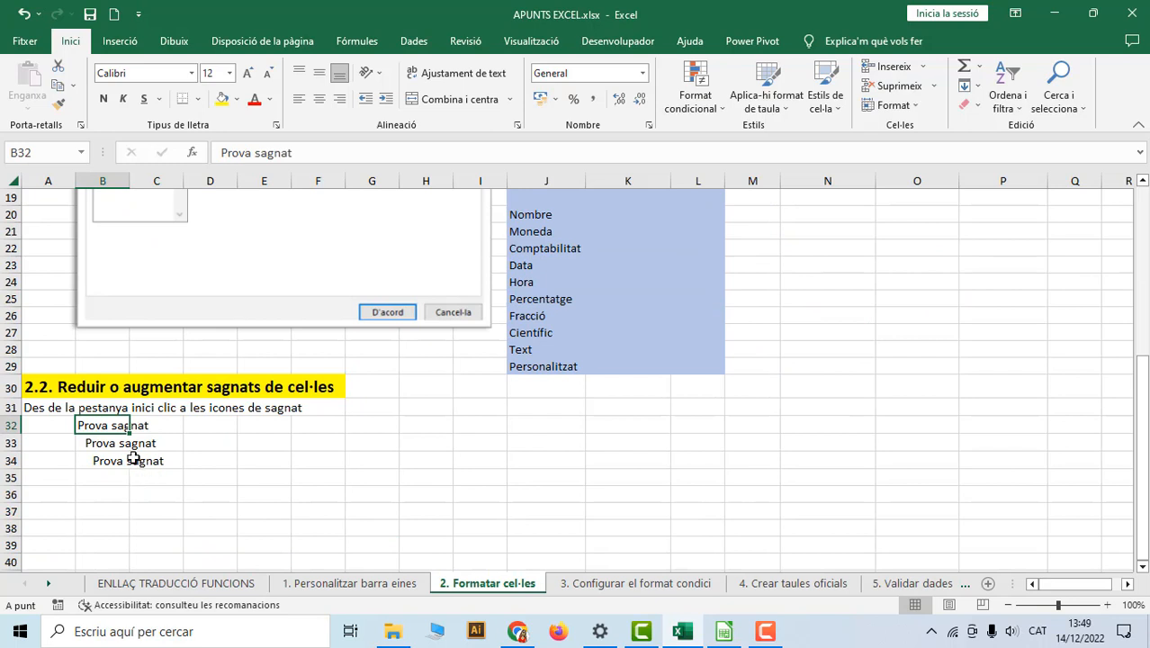
left_click(90, 438)
left_click(83, 428)
left_click(82, 442)
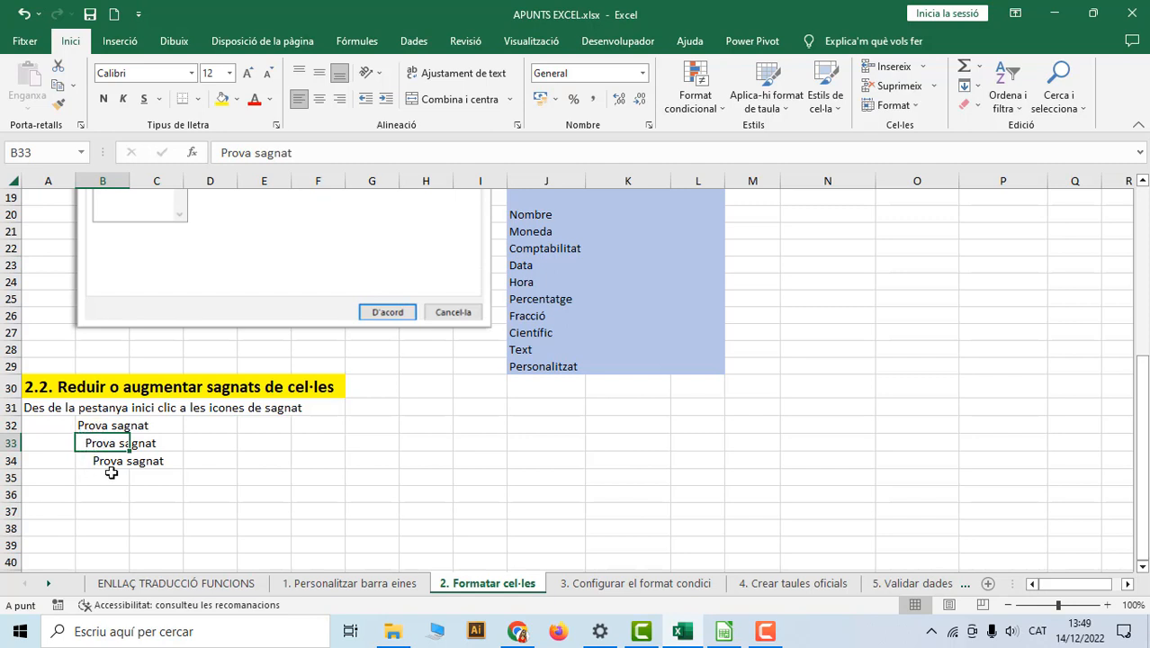
Increase the indent by one level for the PRÀCTICA list labels from Nombre to Personalitzat, cells J20 to J29.
scroll(586, 456, "up", 1)
left_click(519, 266)
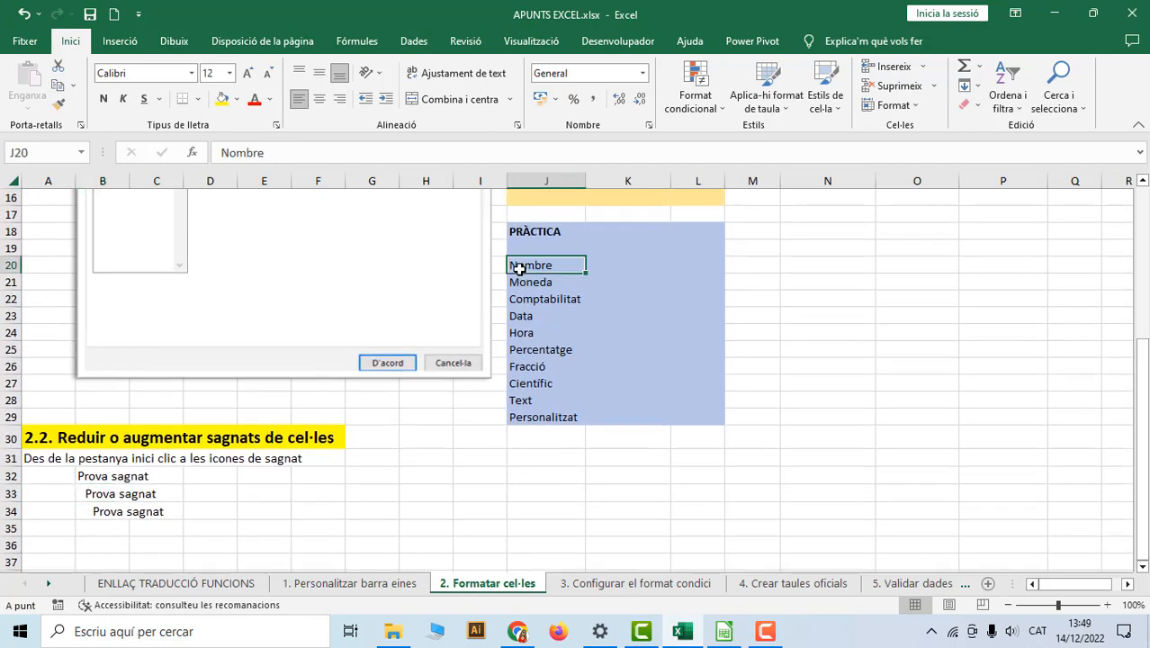
left_click(385, 98)
left_click(534, 283)
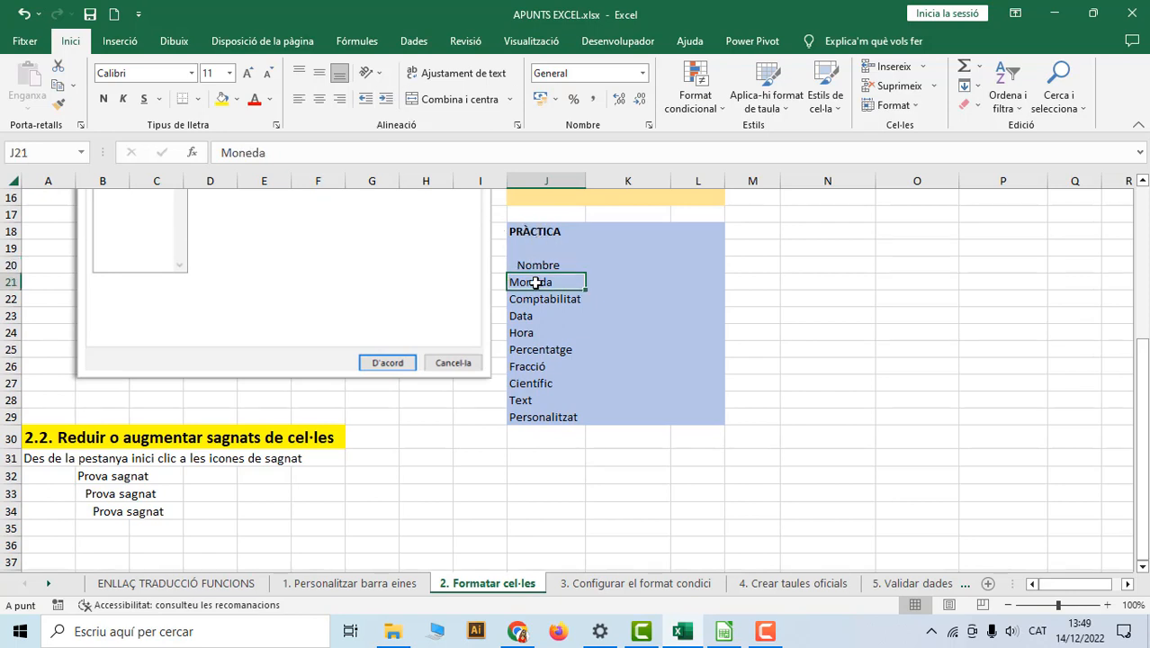
left_click(385, 98)
left_click_drag(539, 300, 536, 416)
left_click(385, 98)
left_click(546, 510)
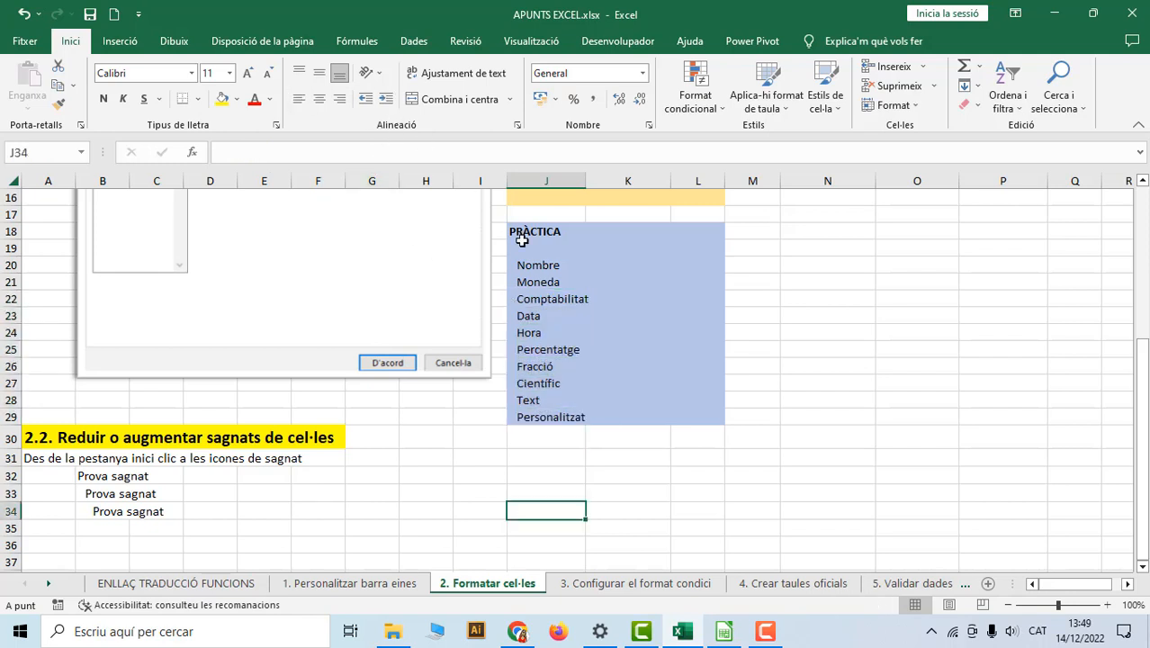
left_click(533, 268)
left_click(534, 286)
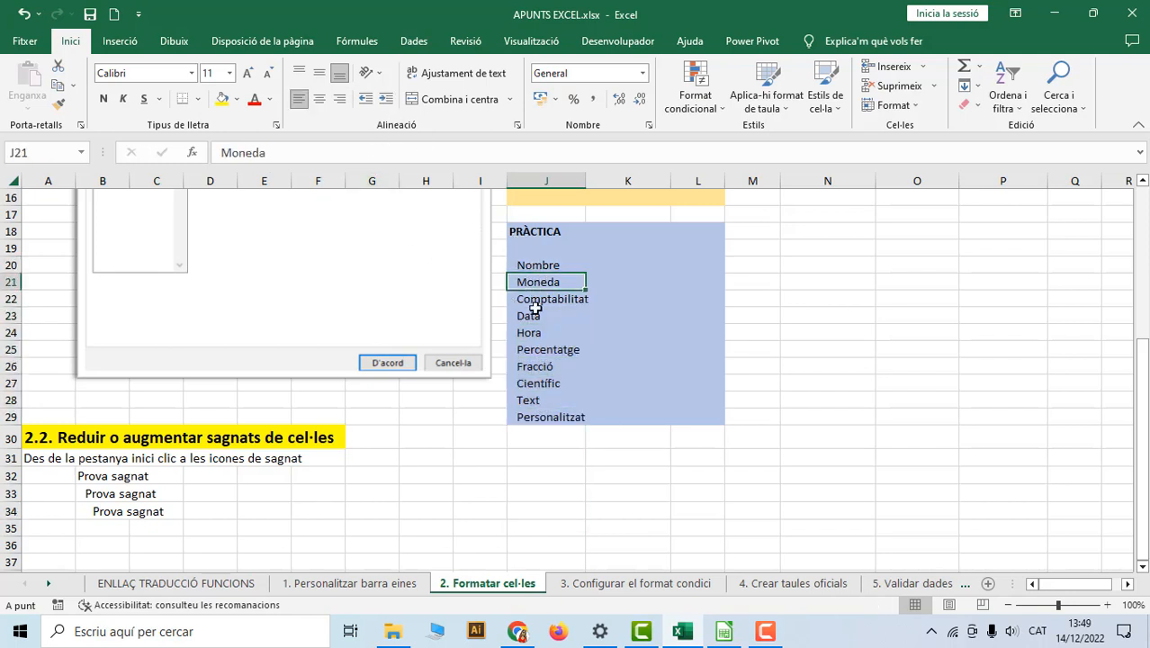
left_click(536, 301)
left_click(538, 315)
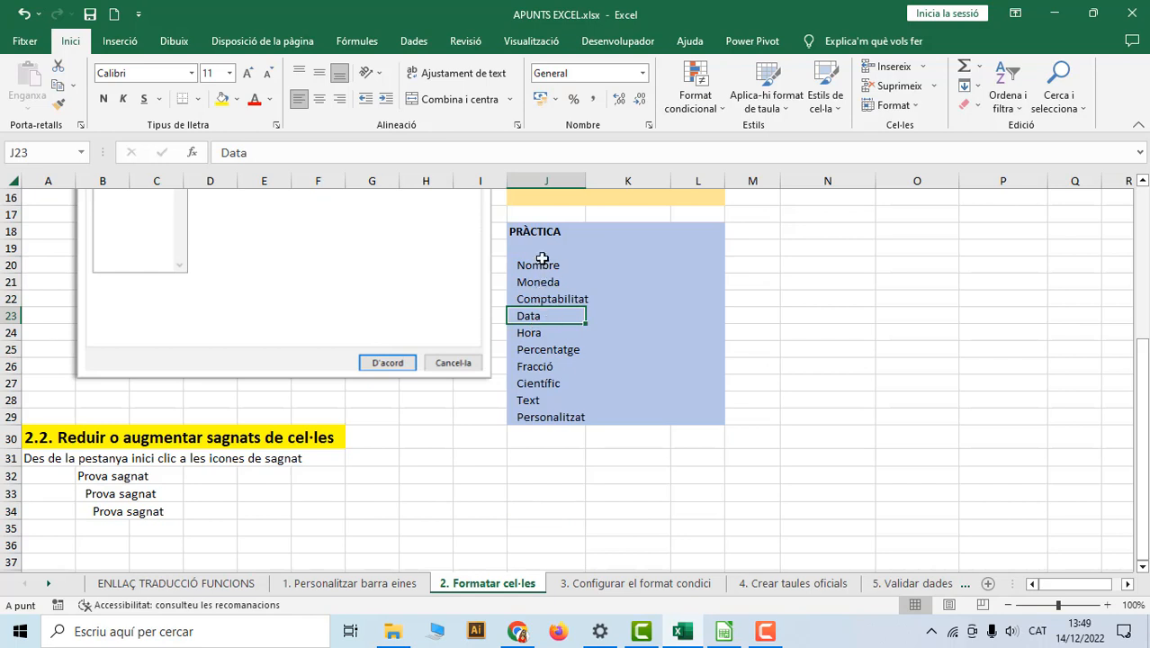
Increase the indent of the Prova sagnat text in cell B32 by 13 levels.
left_click(83, 478)
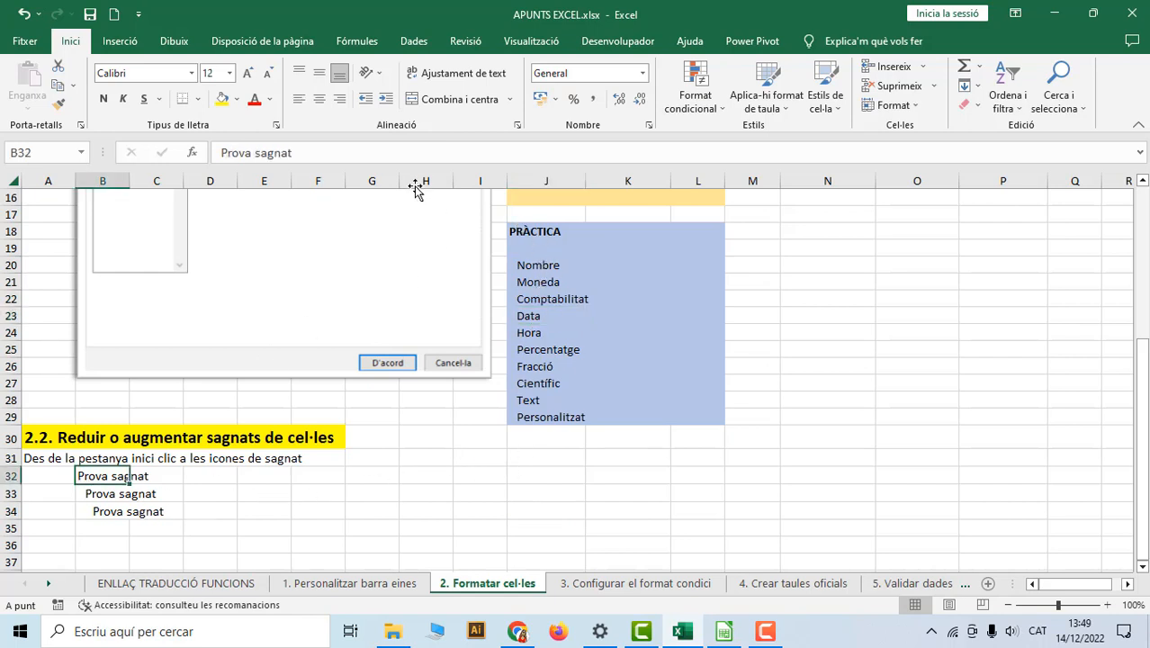
left_click(386, 99)
left_click(386, 99)
left_click(386, 99)
left_click(386, 99)
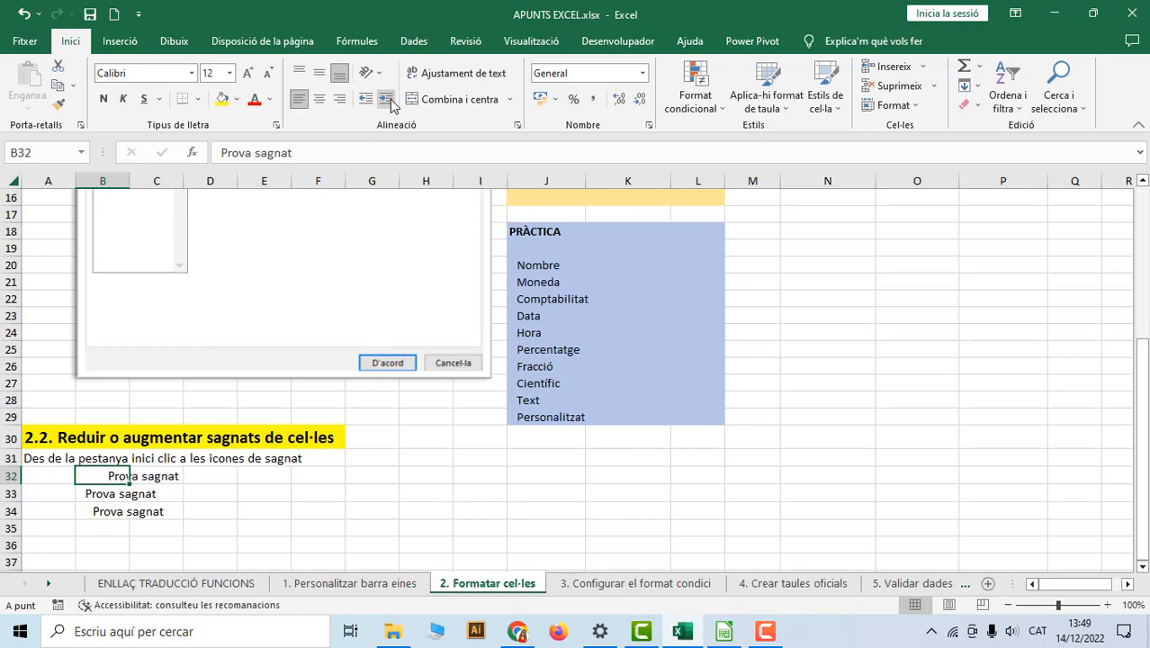
left_click(386, 99)
left_click(386, 99)
left_click(386, 99)
left_click(386, 99)
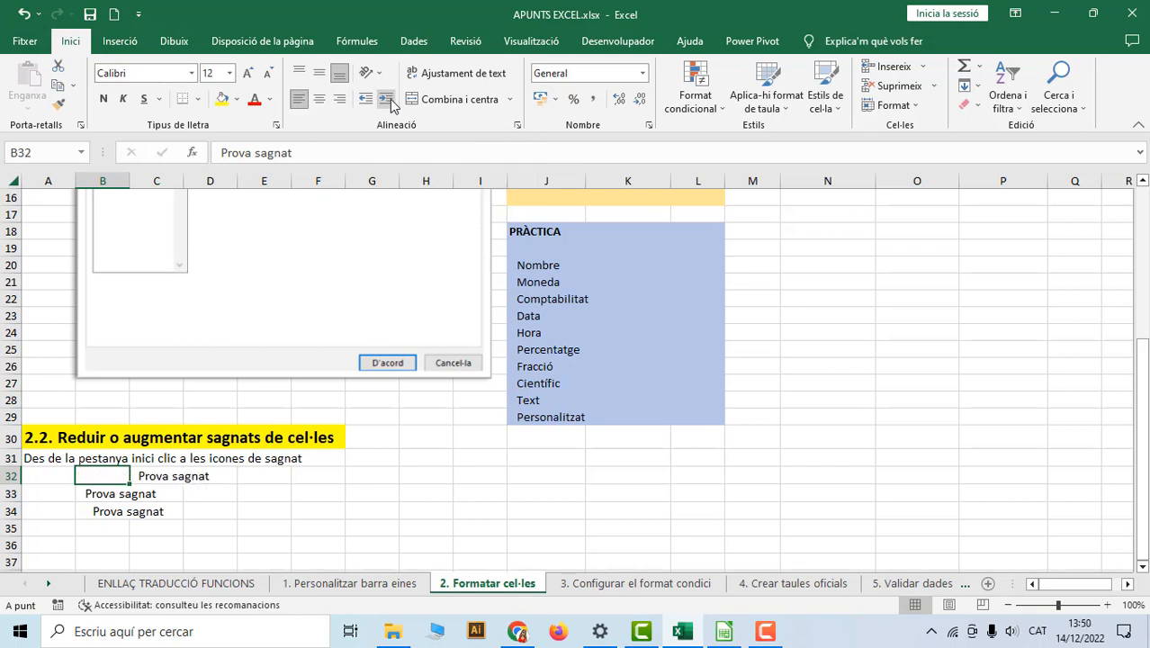
left_click(386, 99)
left_click(386, 99)
left_click(386, 99)
left_click(386, 99)
left_click(386, 99)
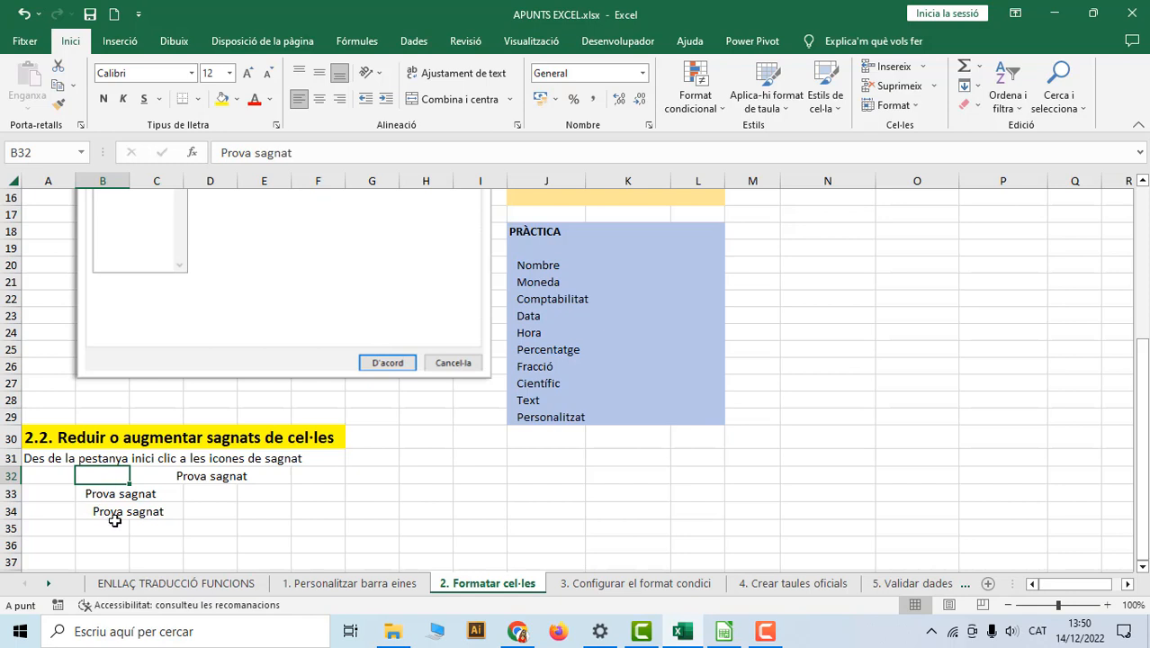
Decrease the indent of the Prova sagnat text in cell B32 back to zero.
left_click(366, 101)
left_click(365, 100)
left_click(365, 100)
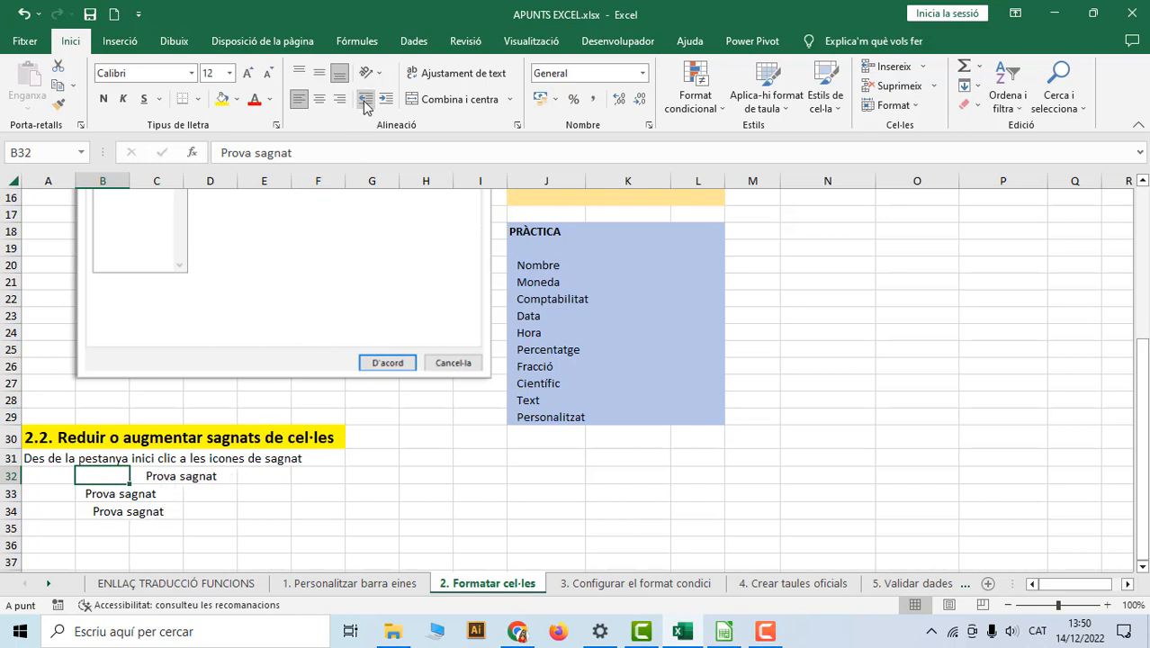
left_click(365, 103)
left_click(365, 103)
left_click(365, 103)
left_click(365, 103)
left_click(365, 102)
left_click(365, 103)
left_click(365, 103)
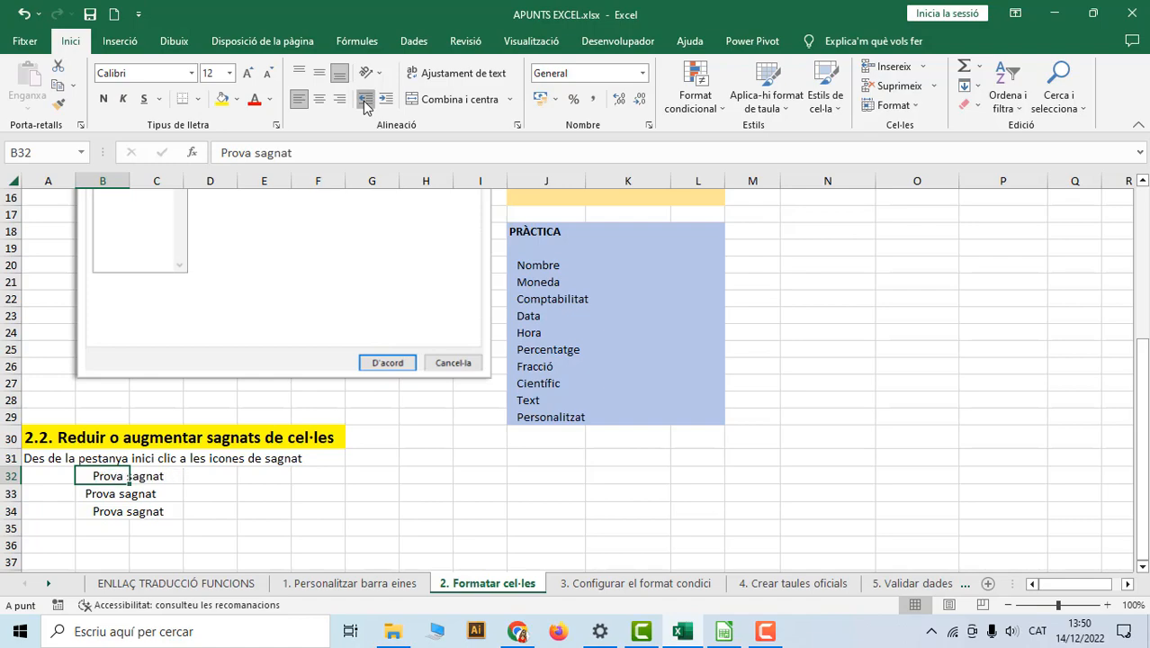
left_click(365, 101)
left_click(365, 101)
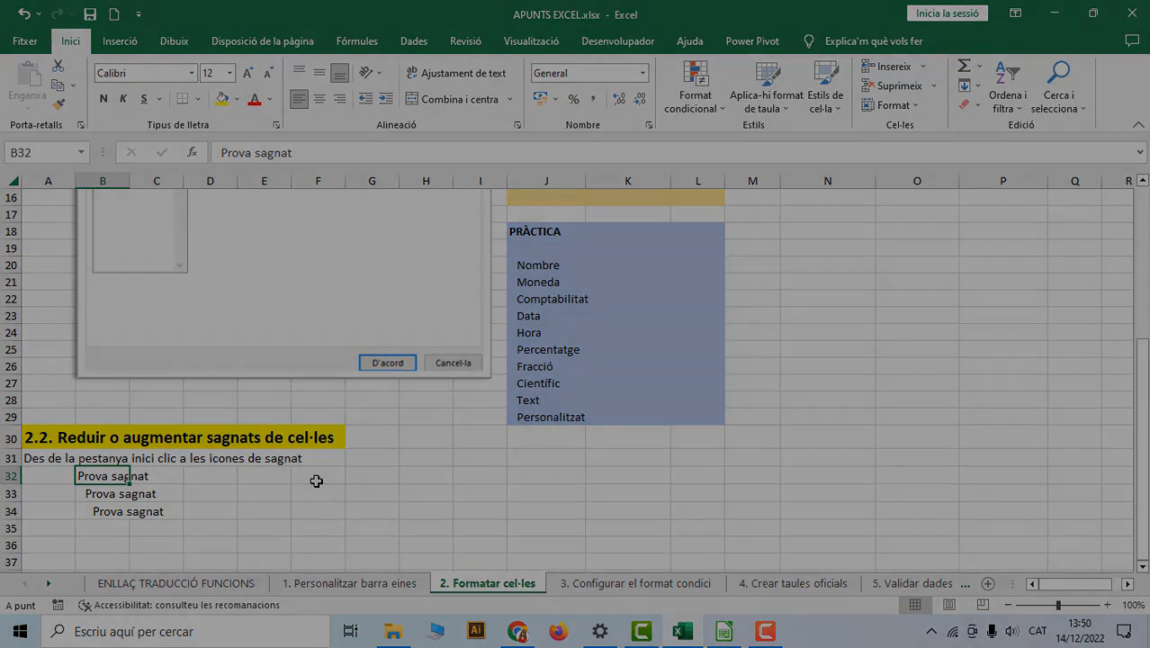